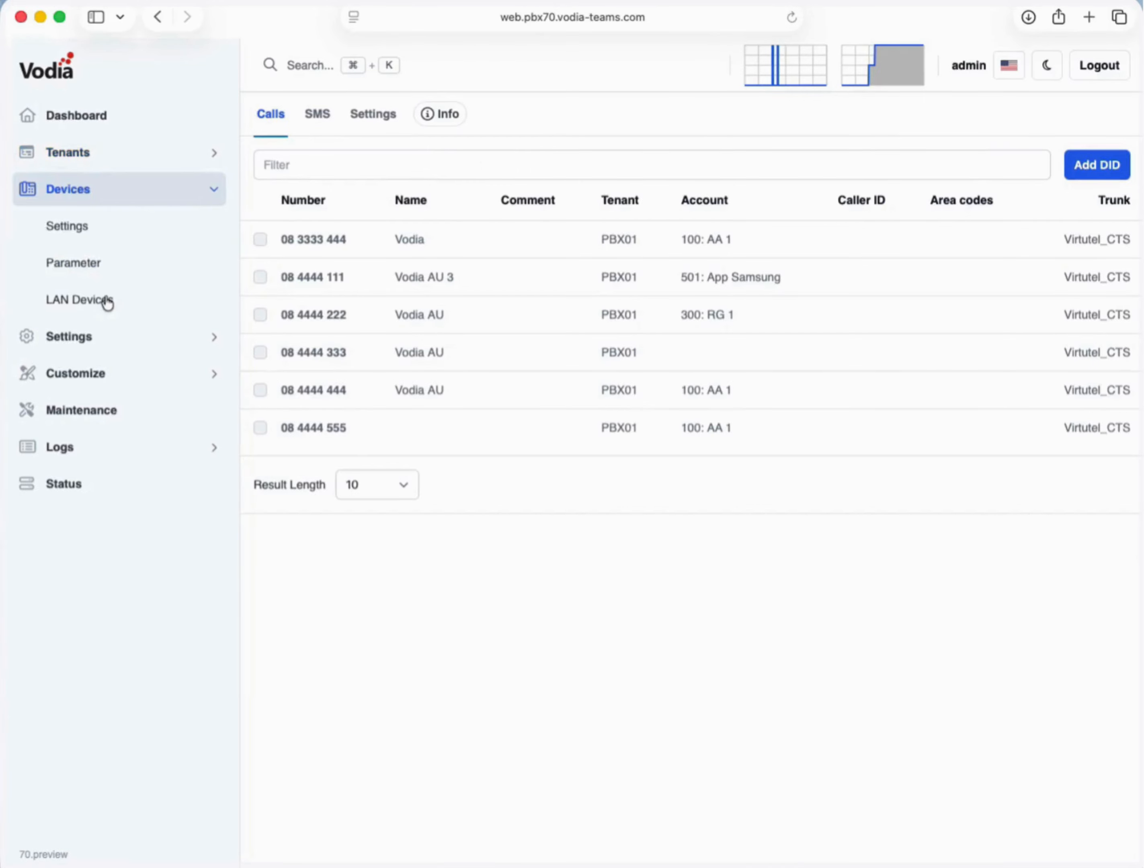
# - Open the VoIP Phones provisioning settings page under Devices
pyautogui.click(92, 225)
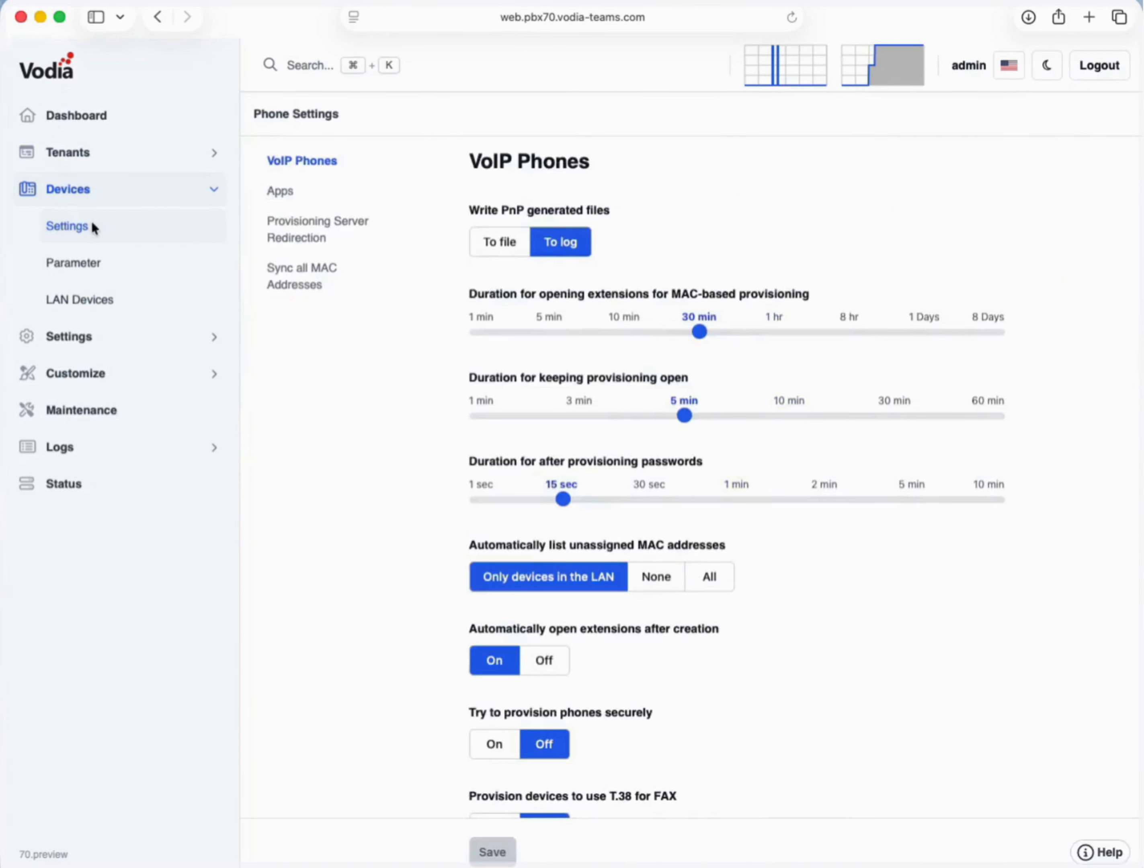
# - Scroll through Phone Settings, then open the General > System settings page
pyautogui.scroll(-20, 543, 335)
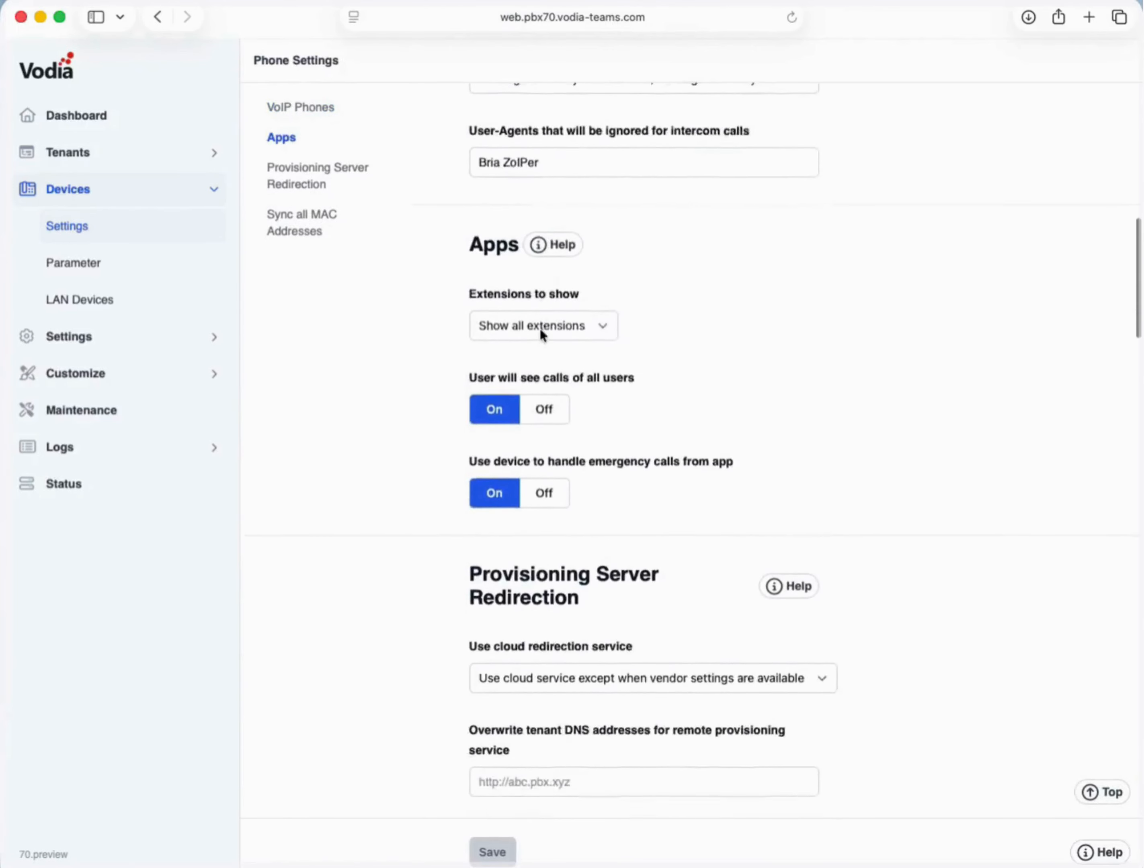
pyautogui.scroll(-13, 541, 332)
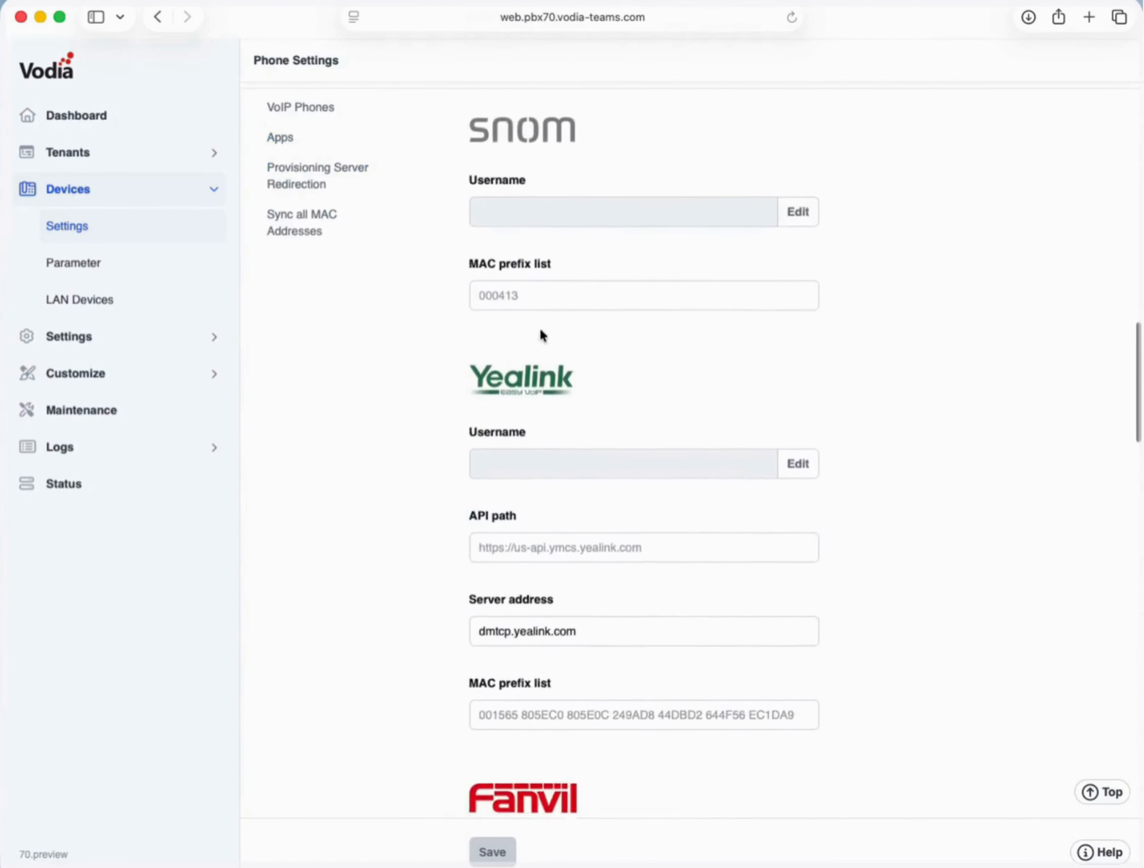
pyautogui.scroll(5, 467, 378)
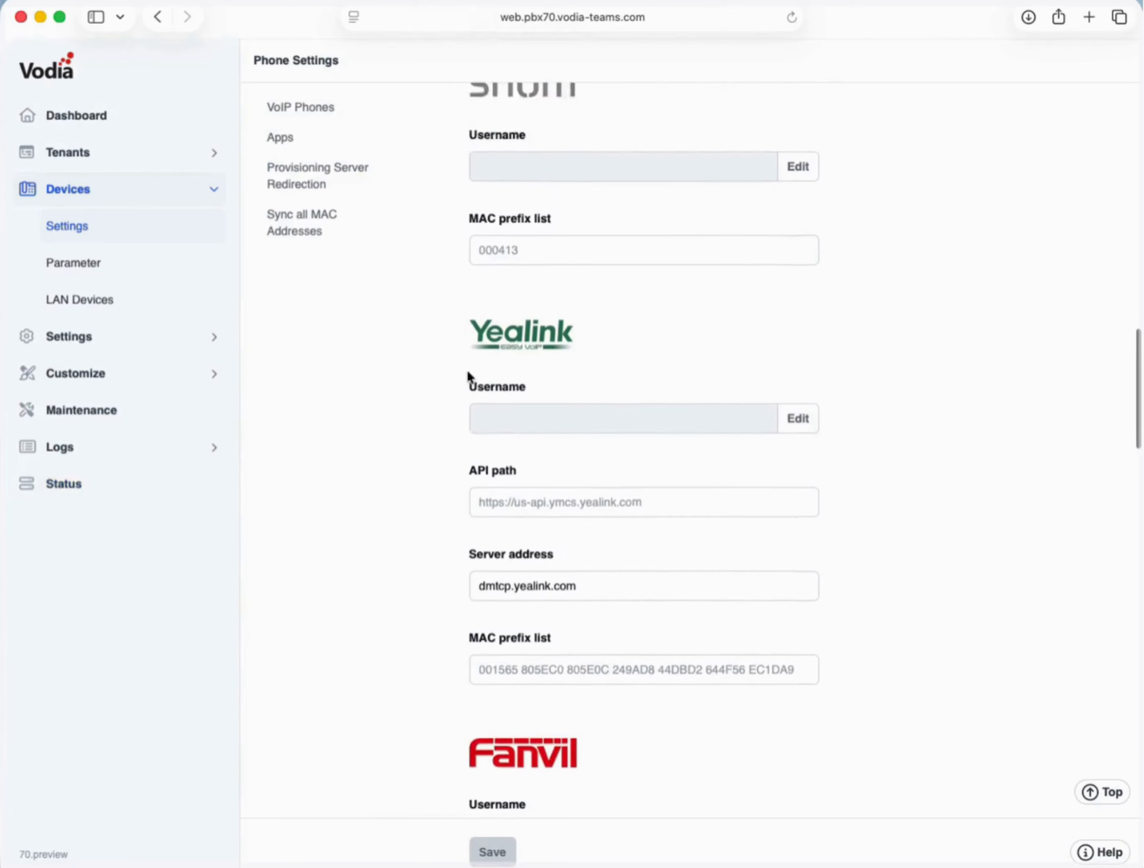
pyautogui.click(110, 338)
pyautogui.click(107, 263)
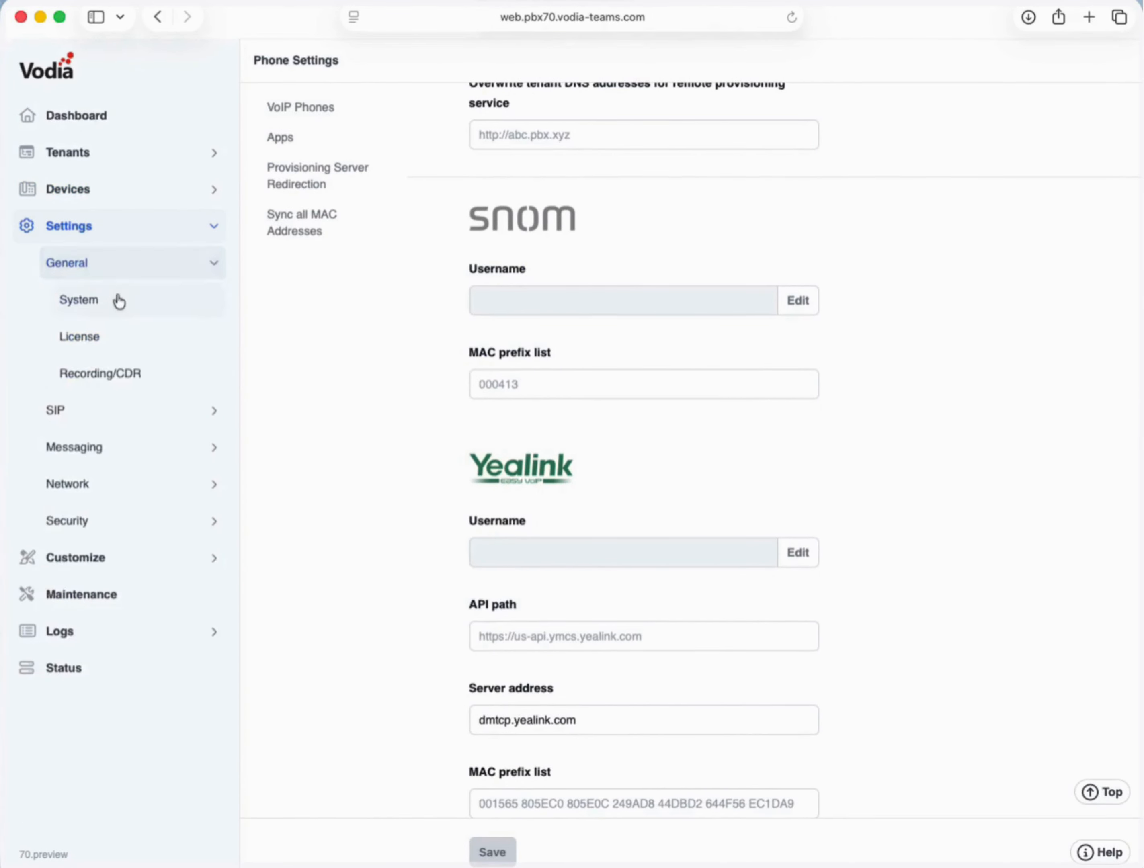
pyautogui.click(116, 301)
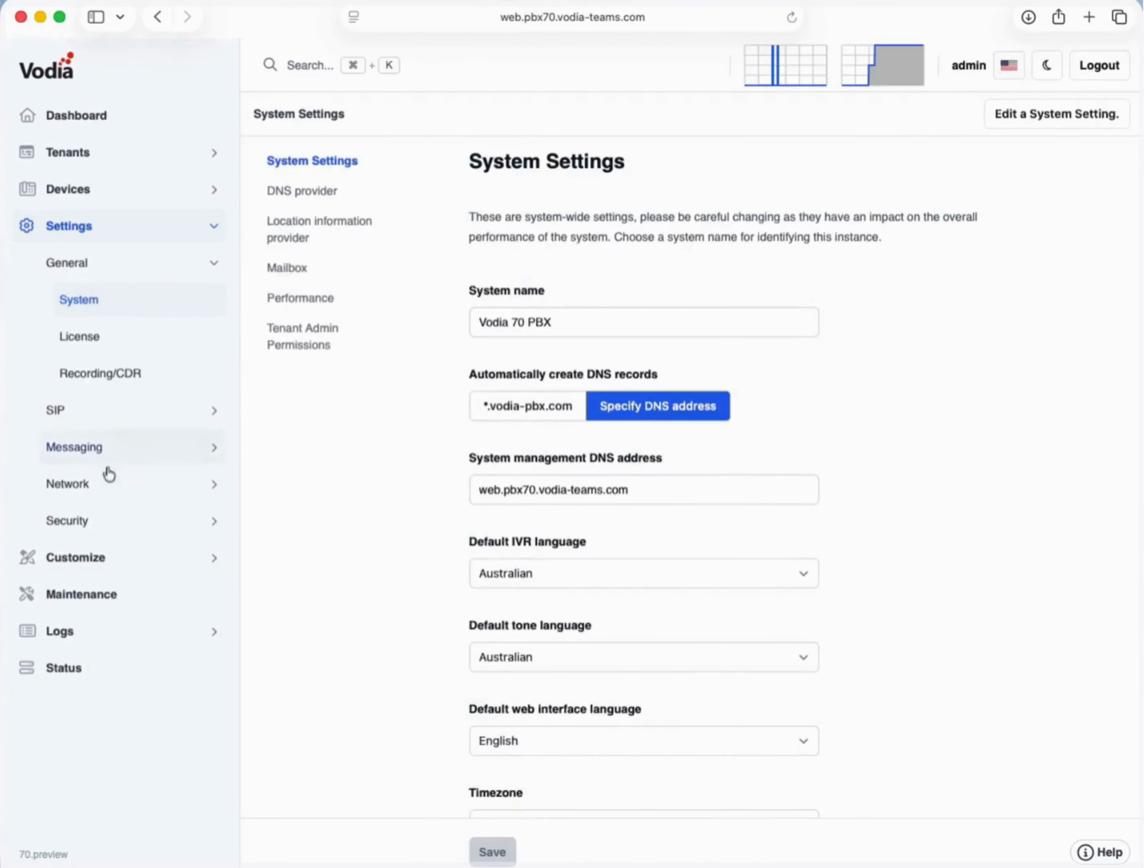
# - View Customize > User Page Control, then the Maintenance Software Update page
pyautogui.click(116, 572)
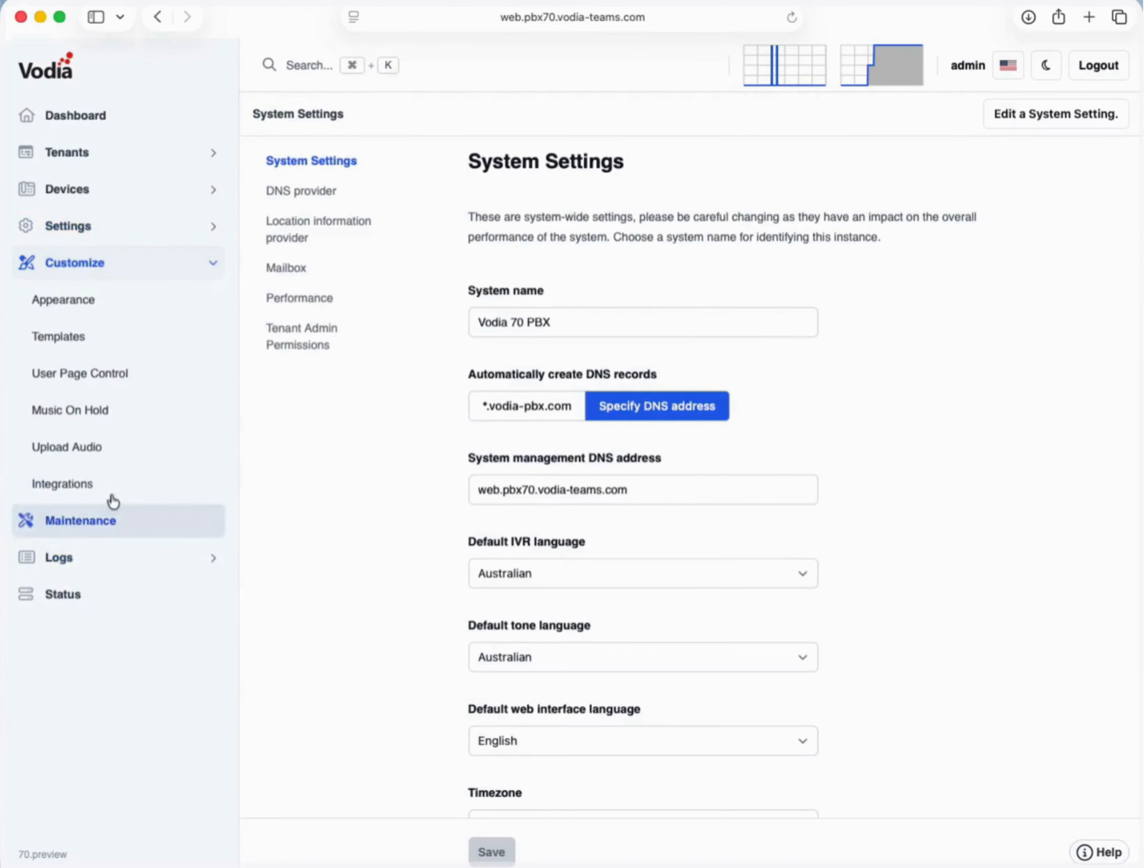
pyautogui.click(98, 374)
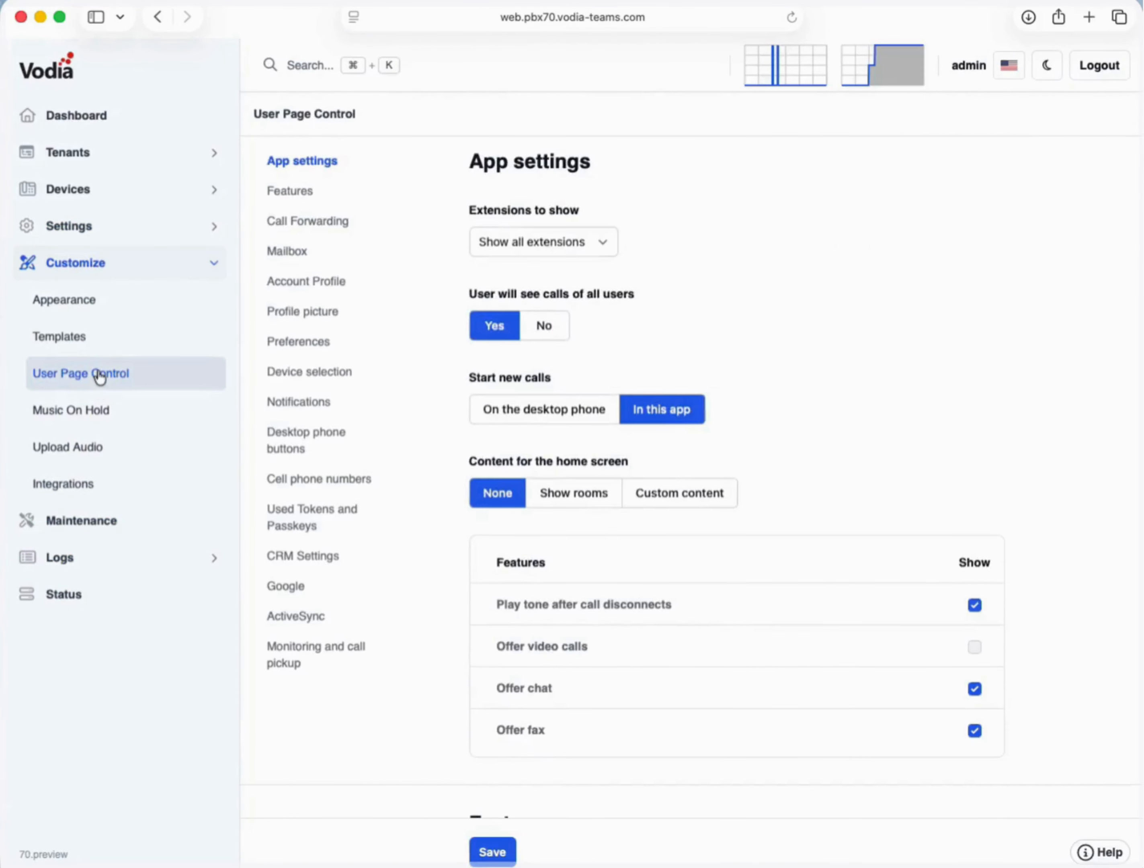
pyautogui.click(83, 538)
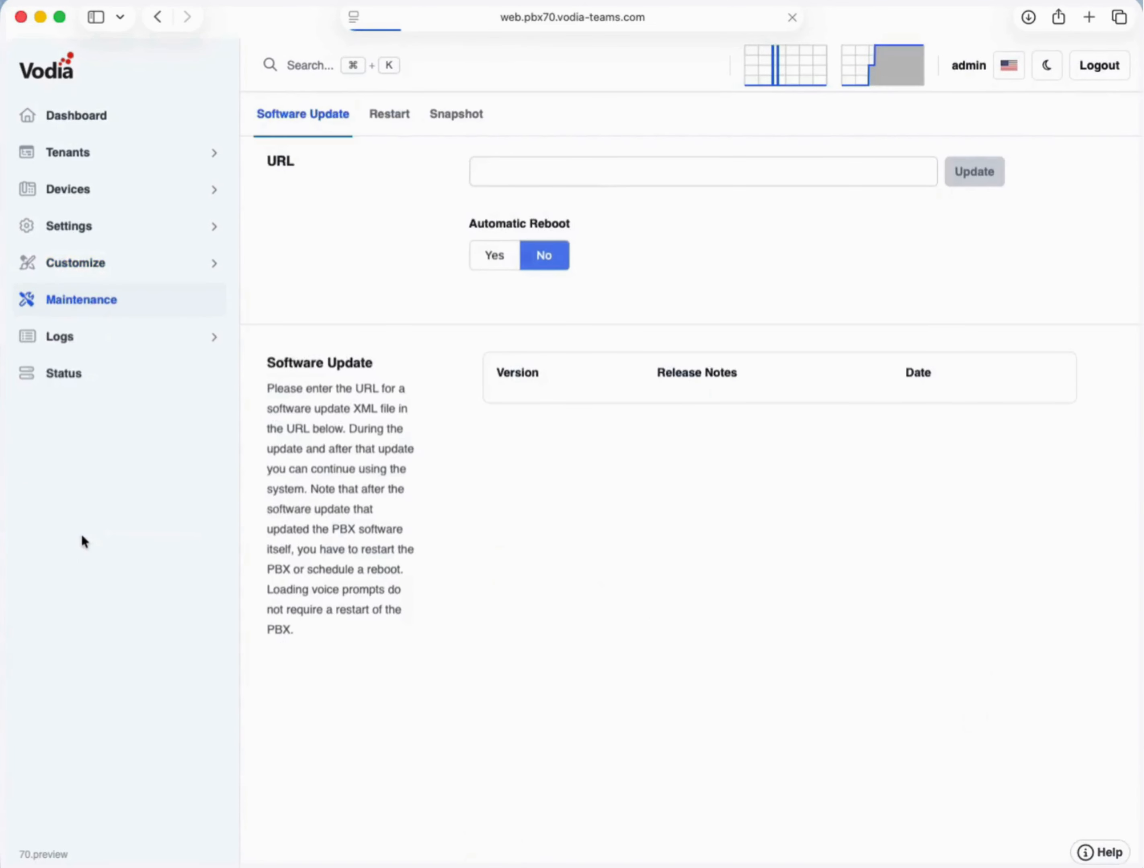
# - Review the Restart tab's event options unchanged, then enter tenant PBX01 from the Dashboard
pyautogui.click(401, 119)
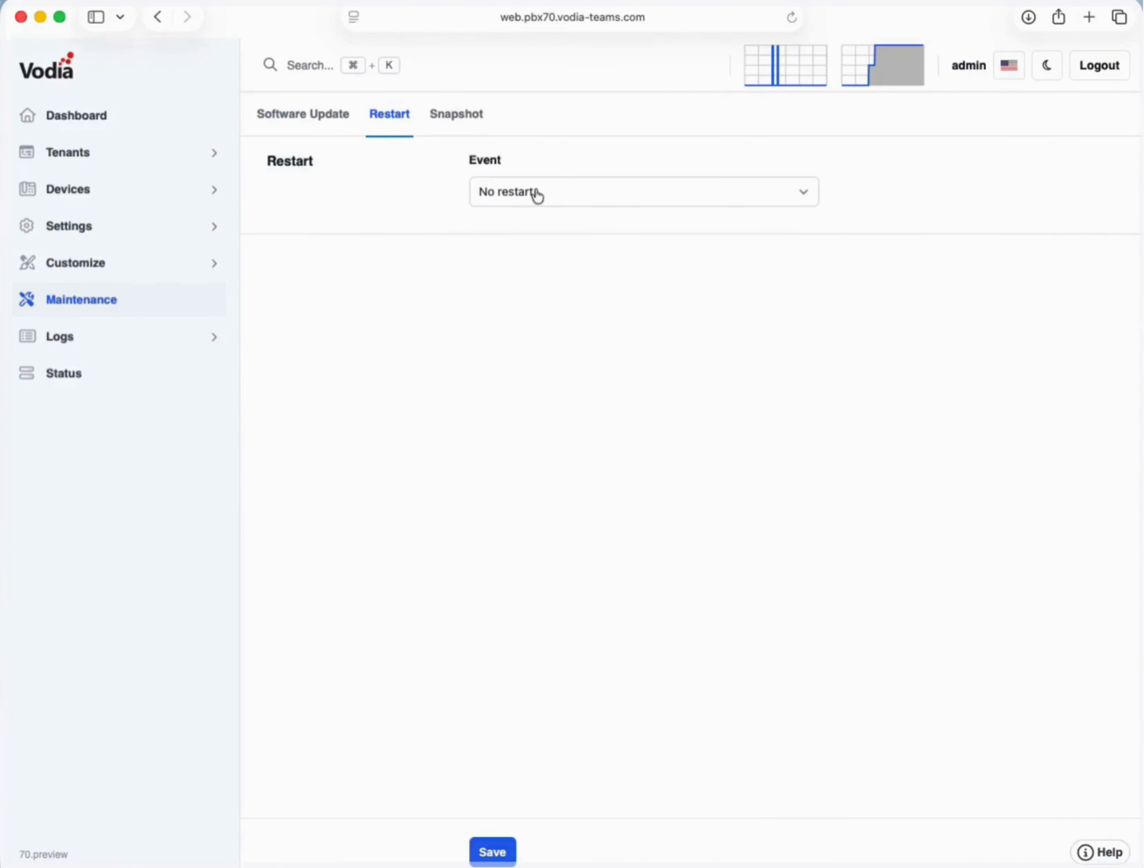
pyautogui.click(537, 195)
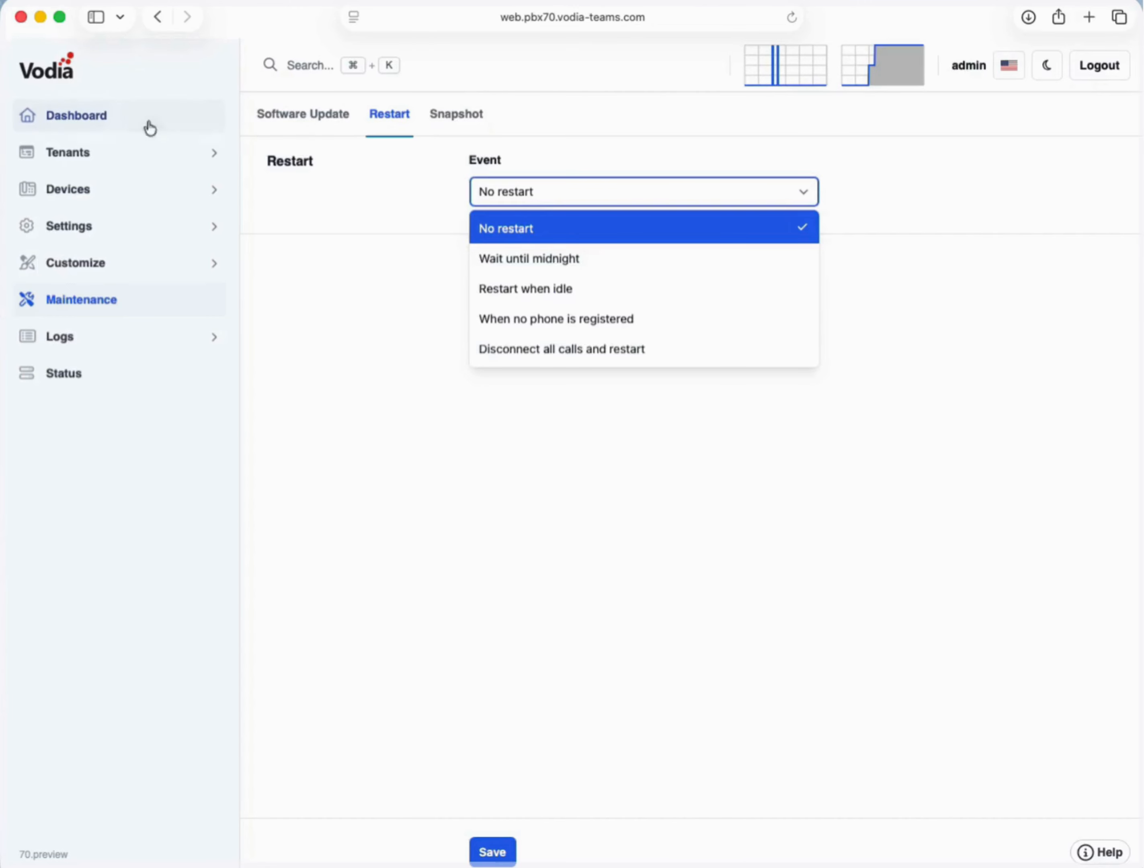
pyautogui.click(110, 126)
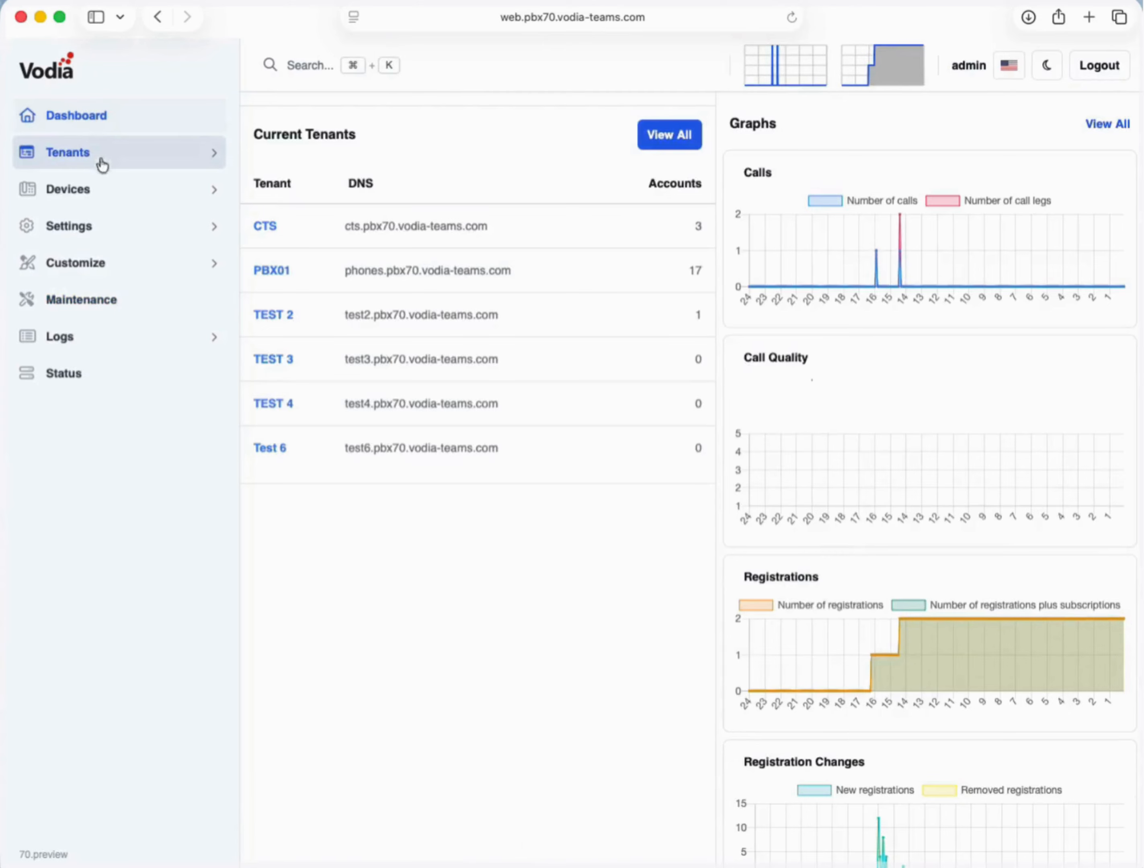
pyautogui.click(272, 272)
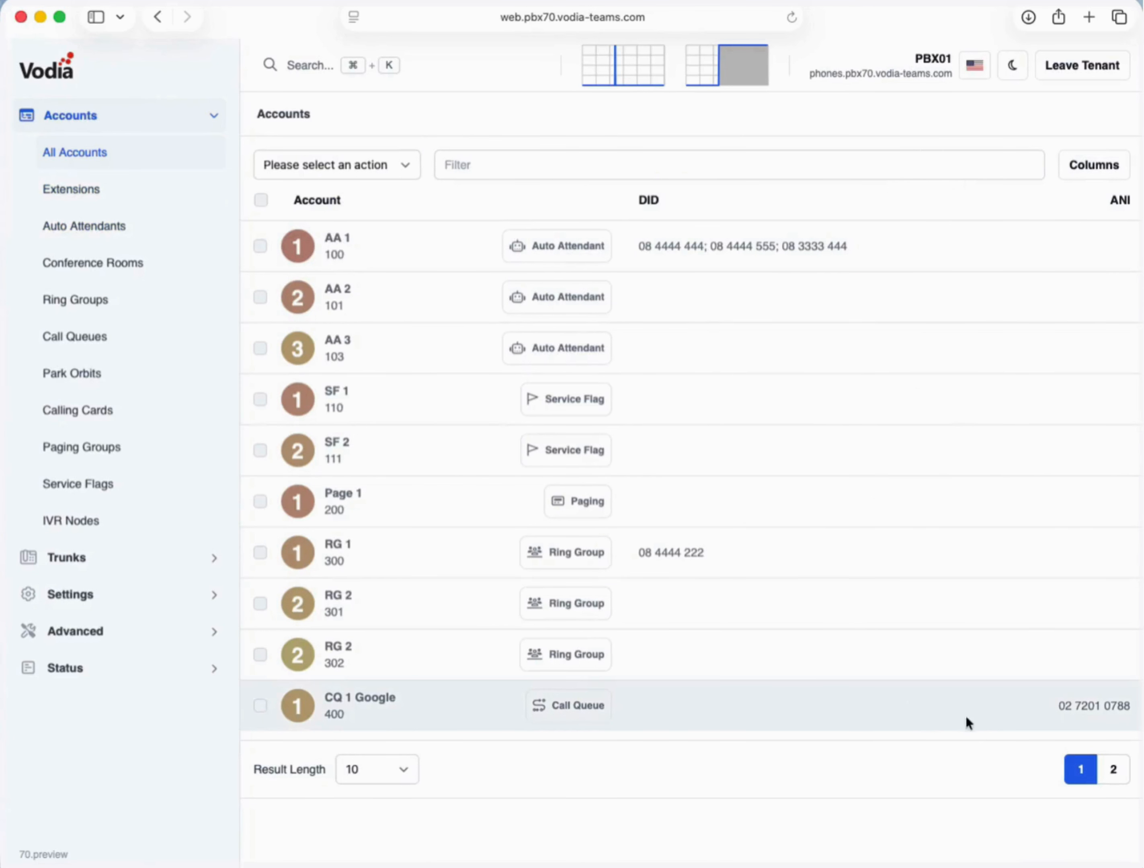
# - Set the account list to 25 results per page and start adding an auto attendant
pyautogui.click(383, 782)
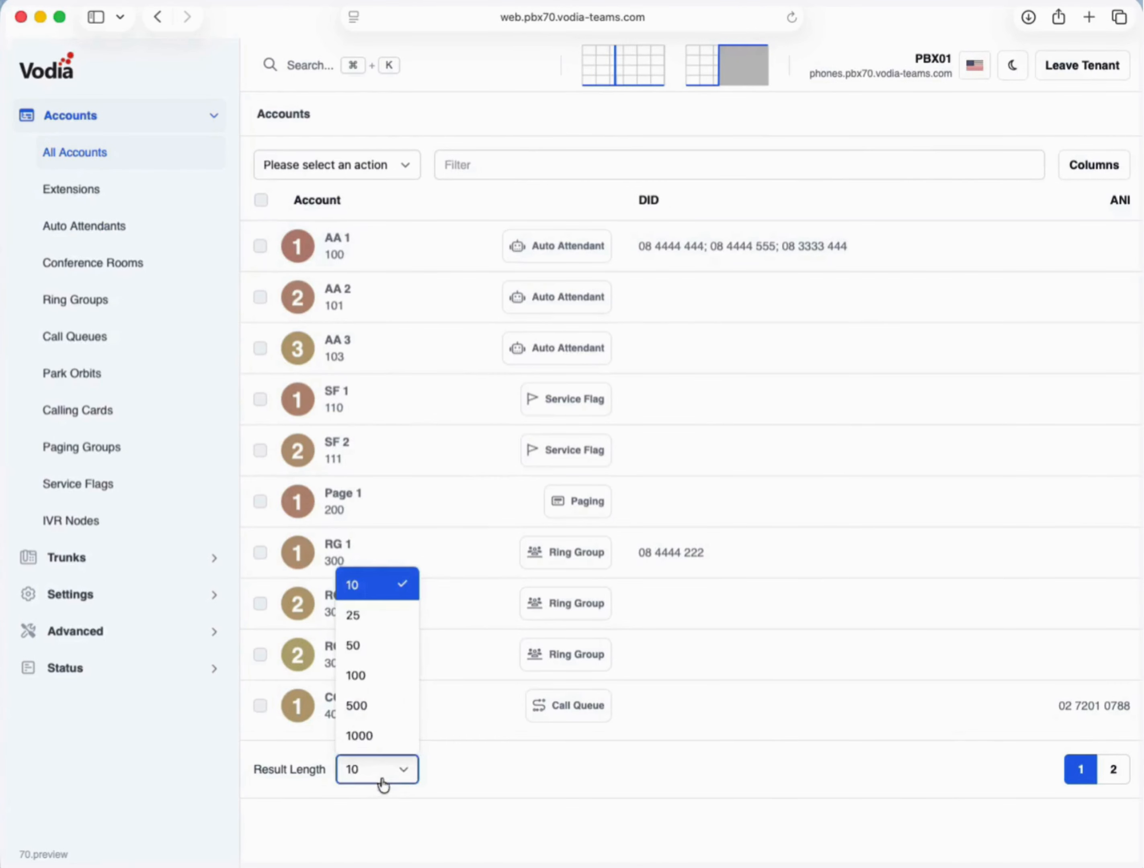
pyautogui.click(366, 618)
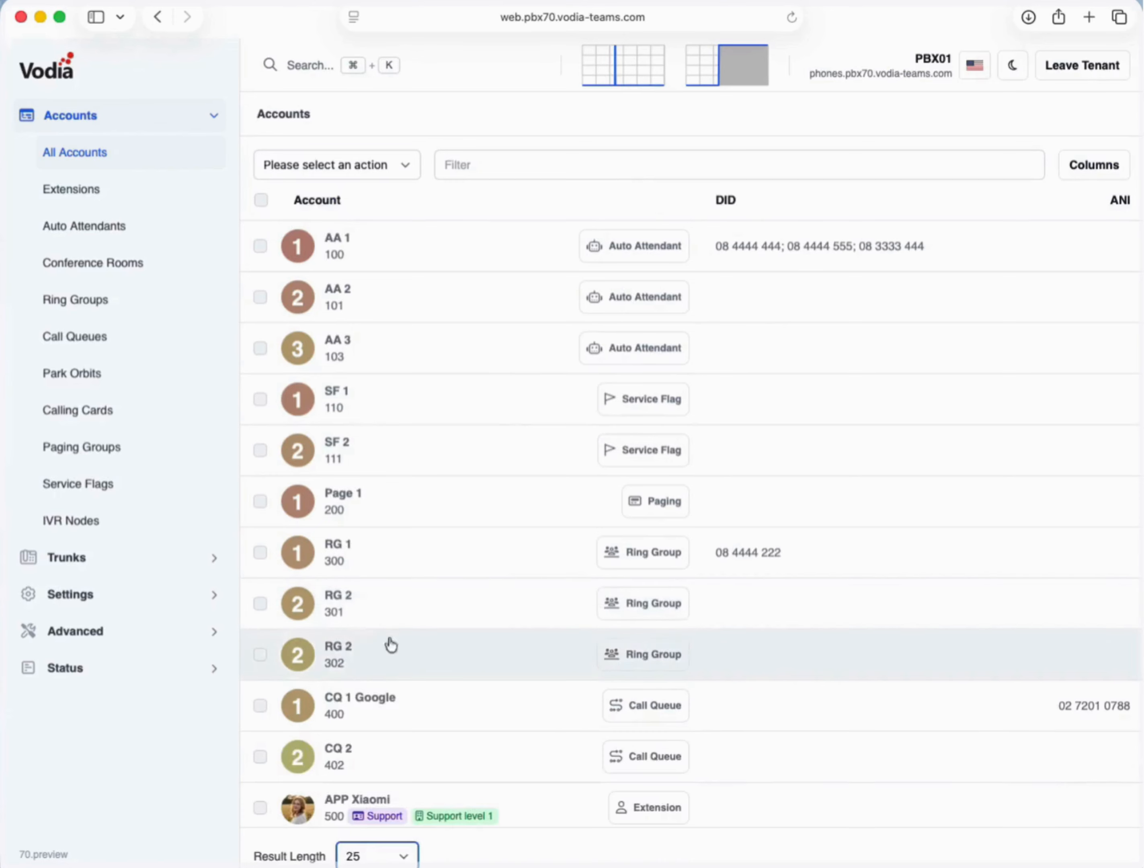
pyautogui.click(111, 223)
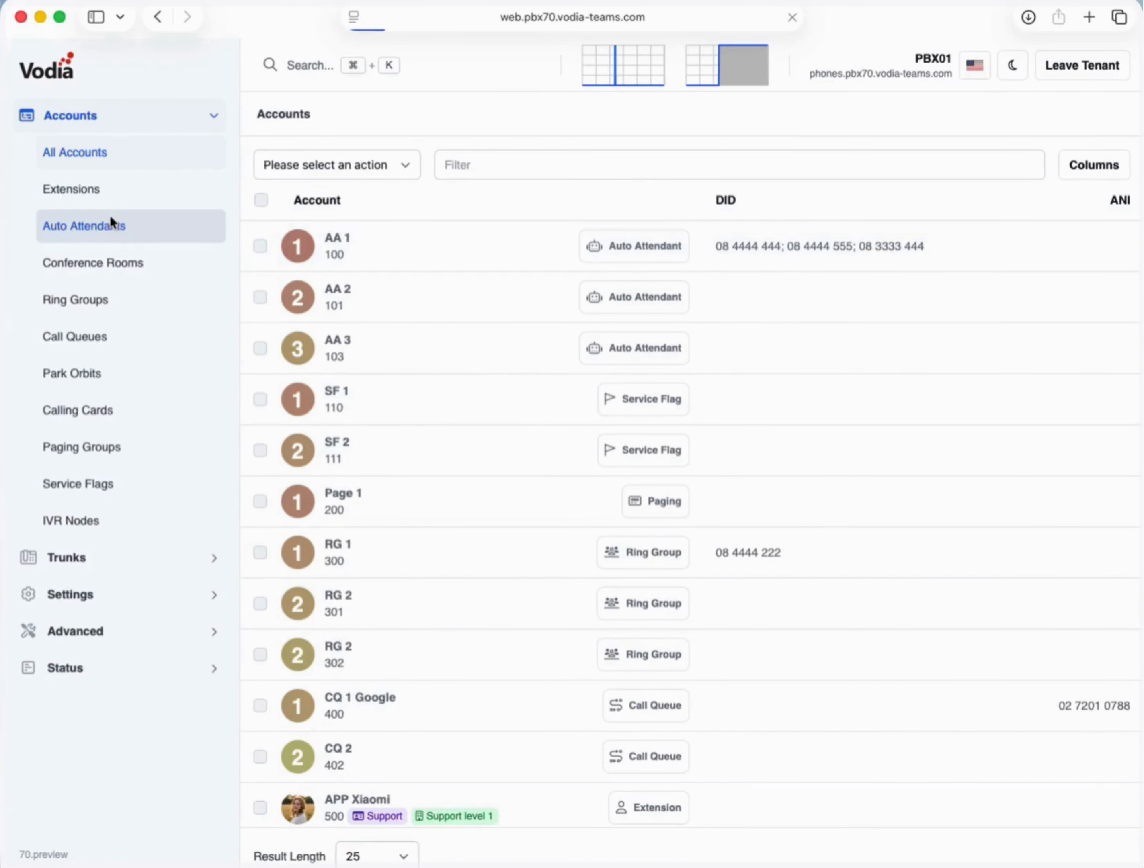
pyautogui.click(1116, 168)
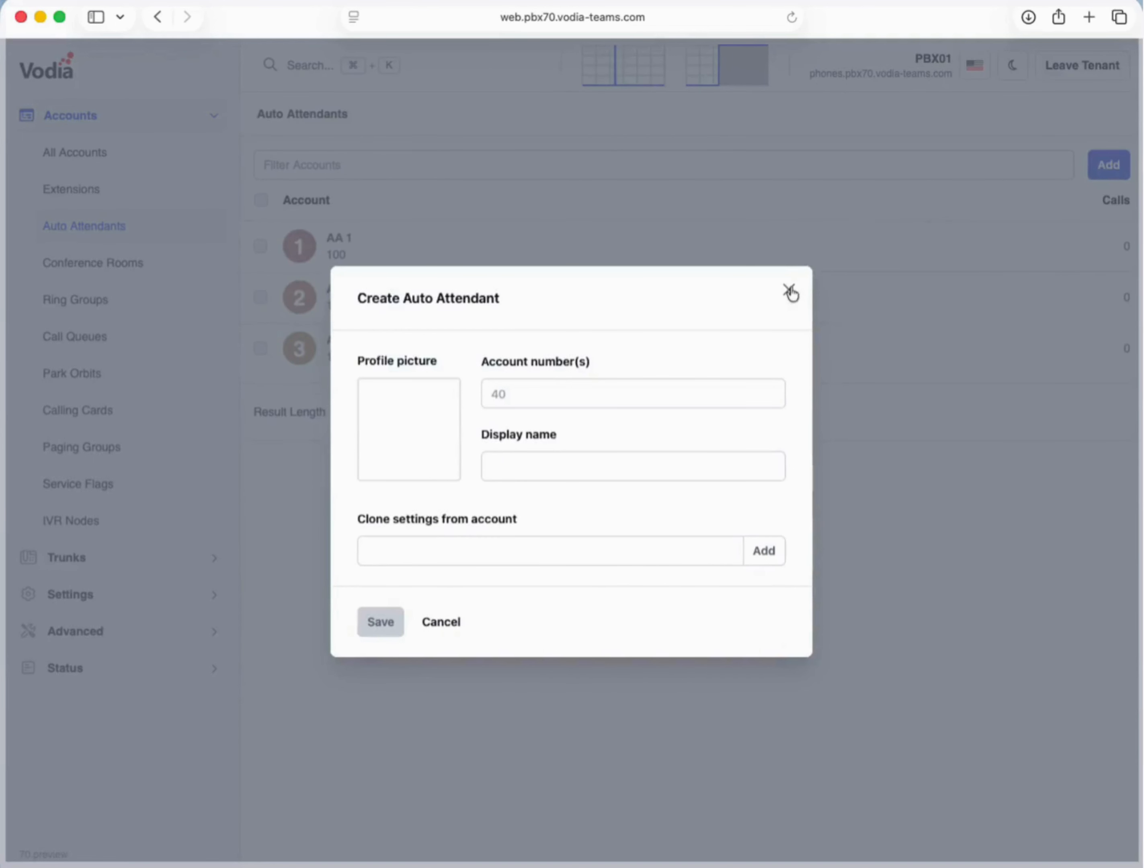
# - Create auto attendant 109 named 'AA 3', cloning settings from AA 3 (103), and save it
pyautogui.click(517, 389)
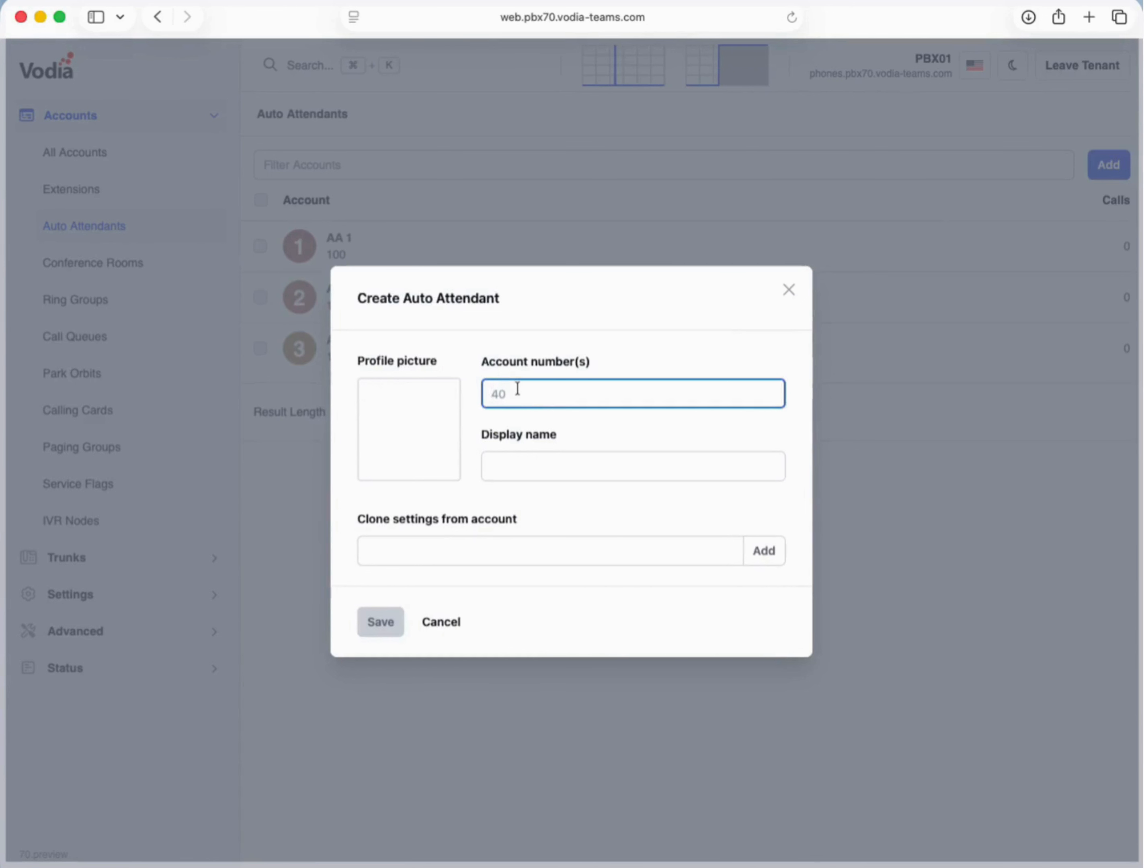
pyautogui.write('109')
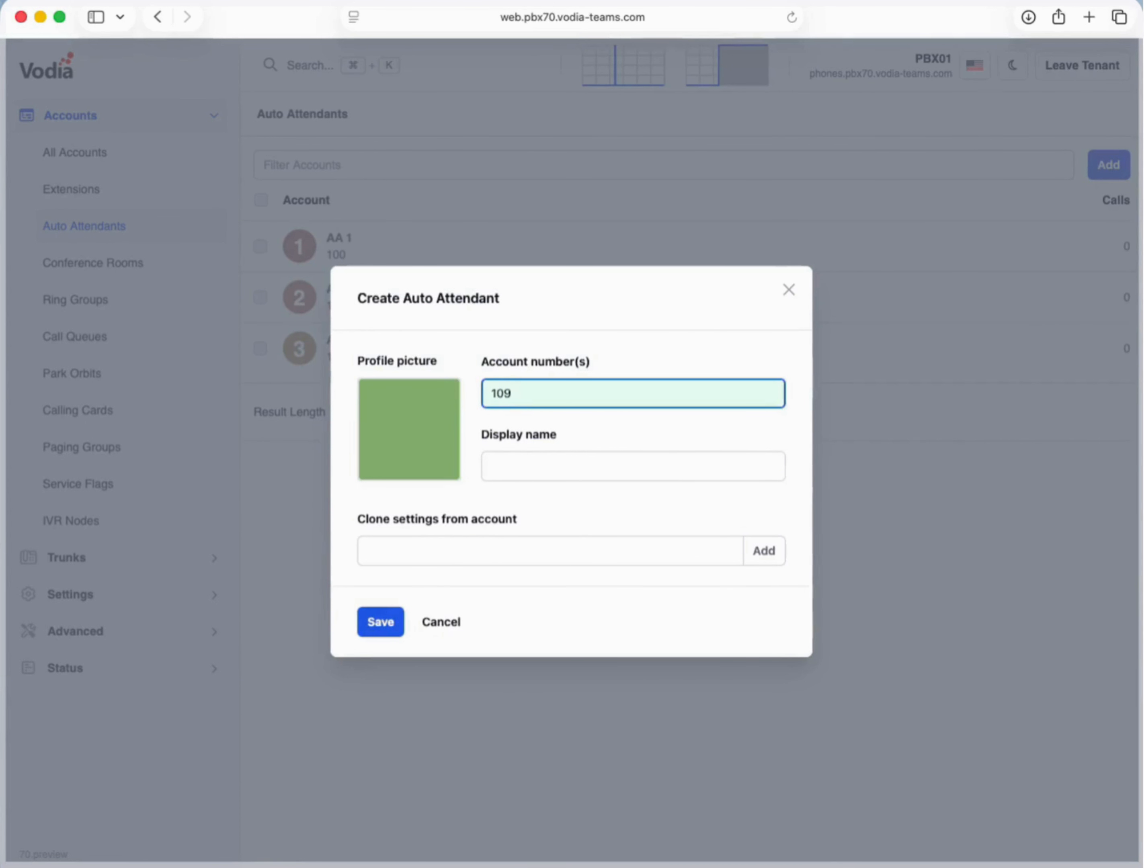
pyautogui.press('Tab')
pyautogui.write('AA 3')
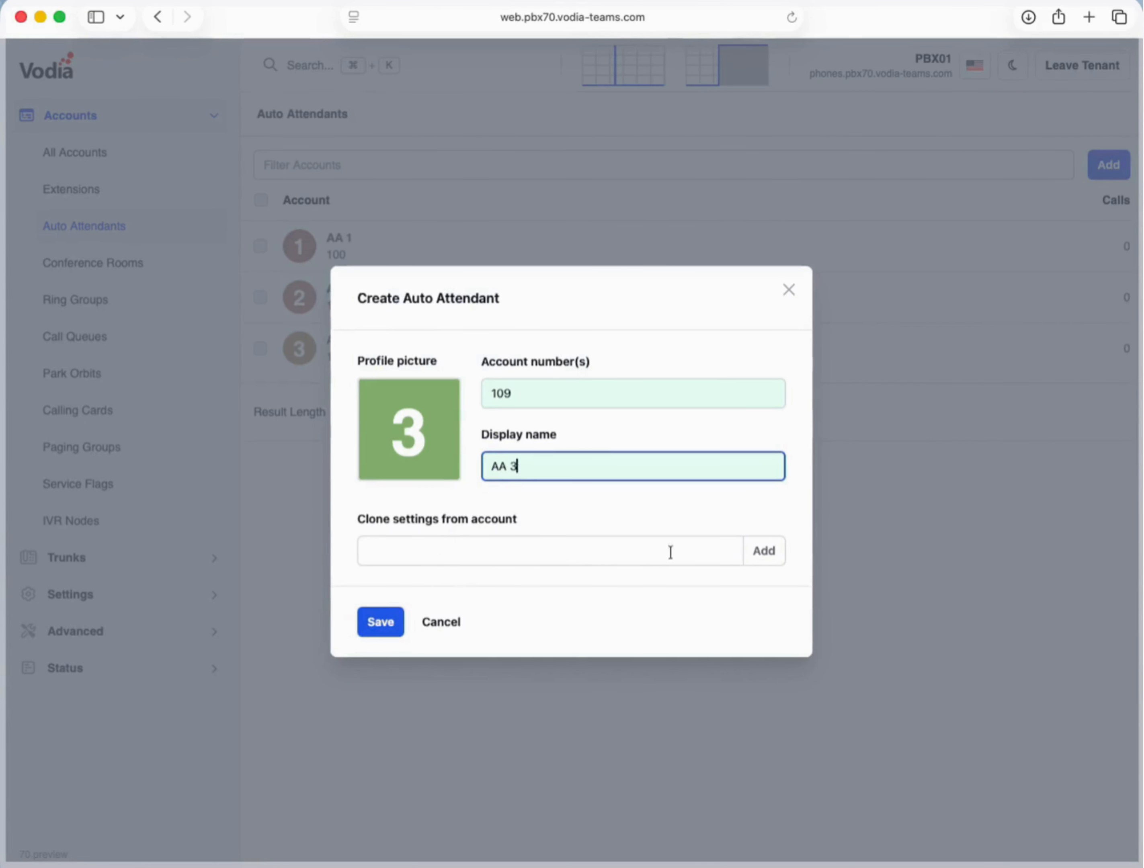
pyautogui.click(751, 558)
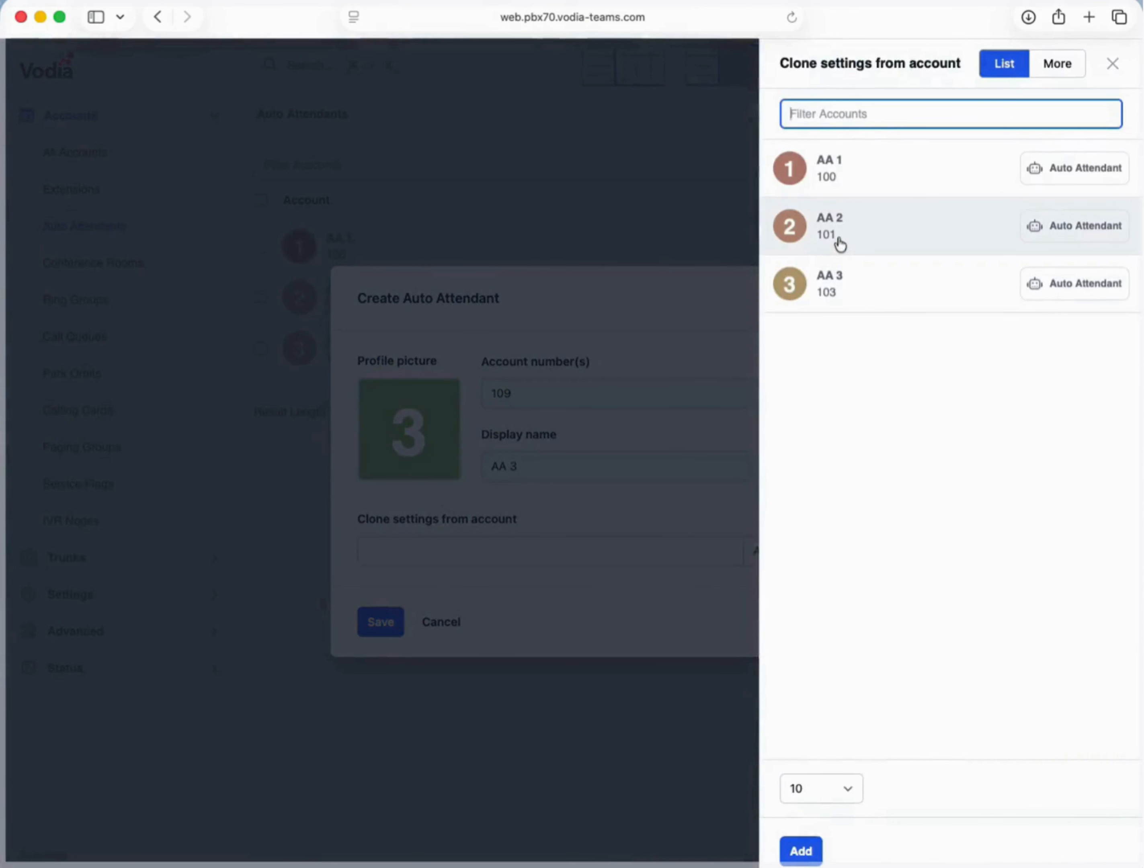
pyautogui.click(833, 277)
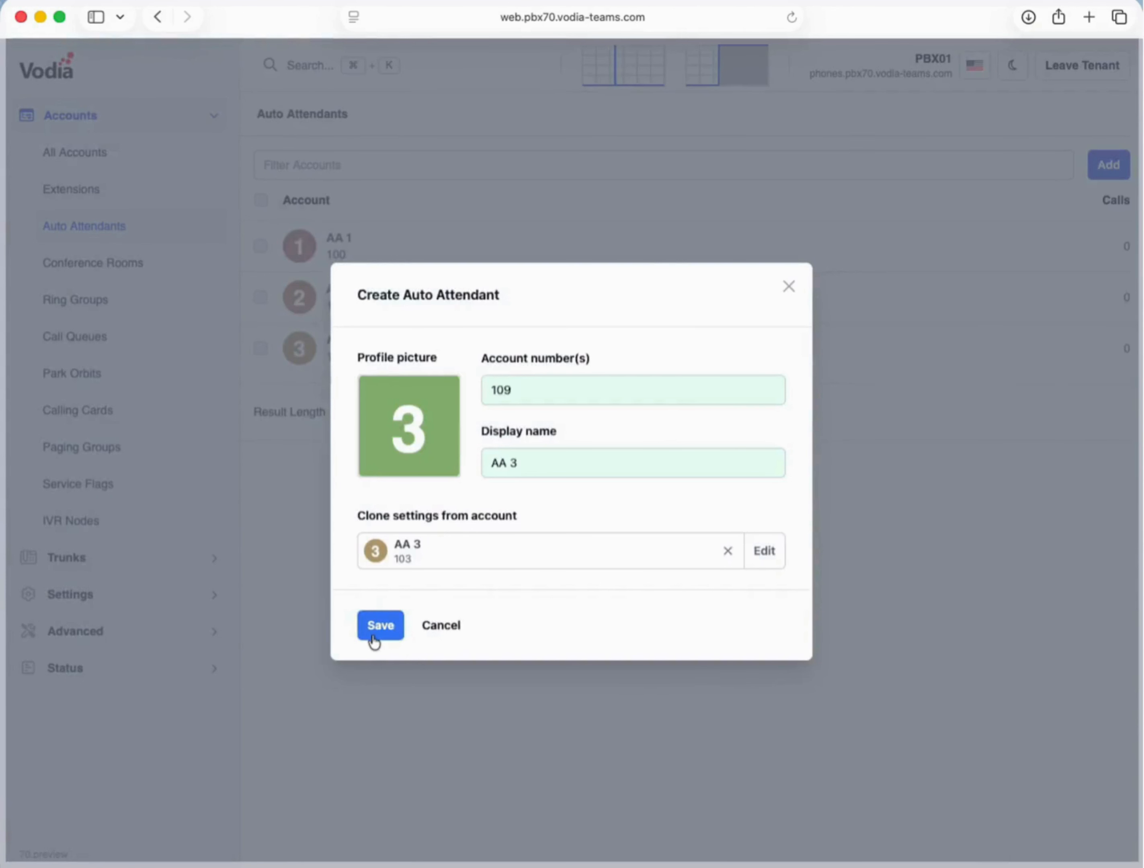
pyautogui.click(374, 629)
pyautogui.click(103, 187)
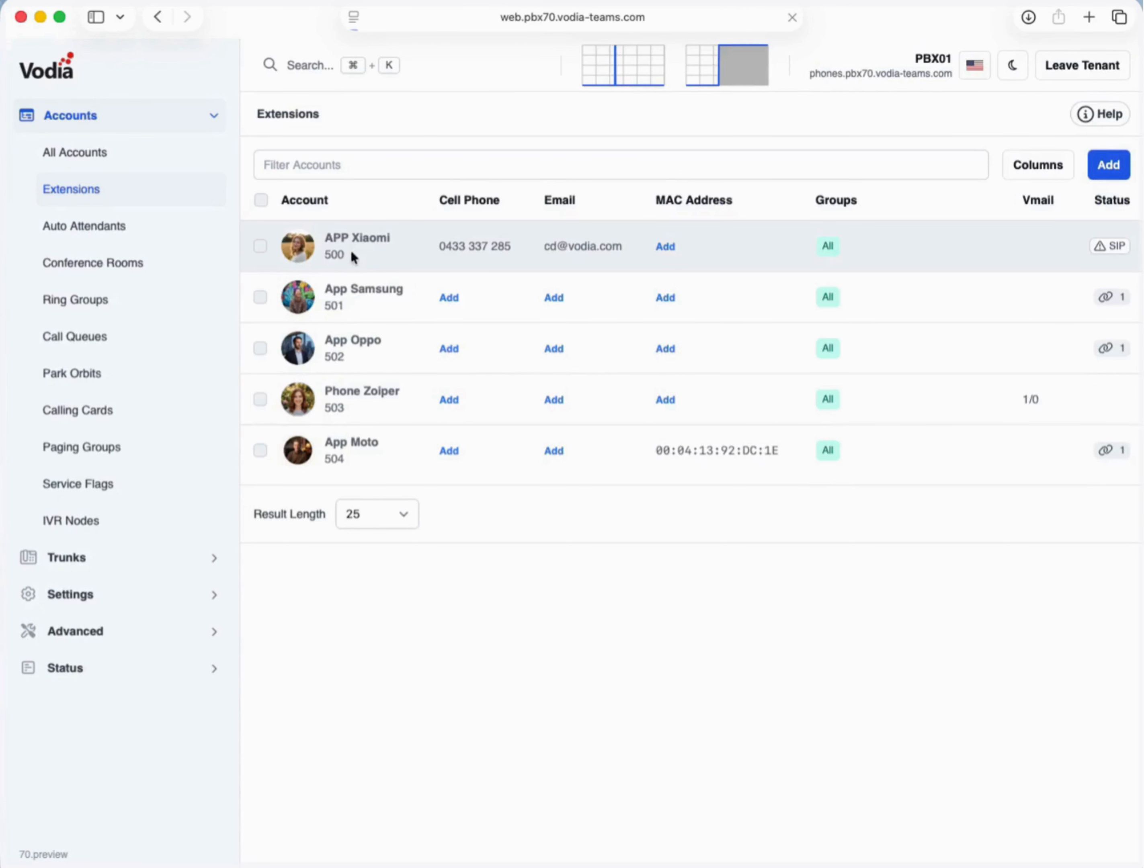
# - Review extension 500's Registration and Mailbox tabs, then go to the IVR Nodes list
pyautogui.click(354, 258)
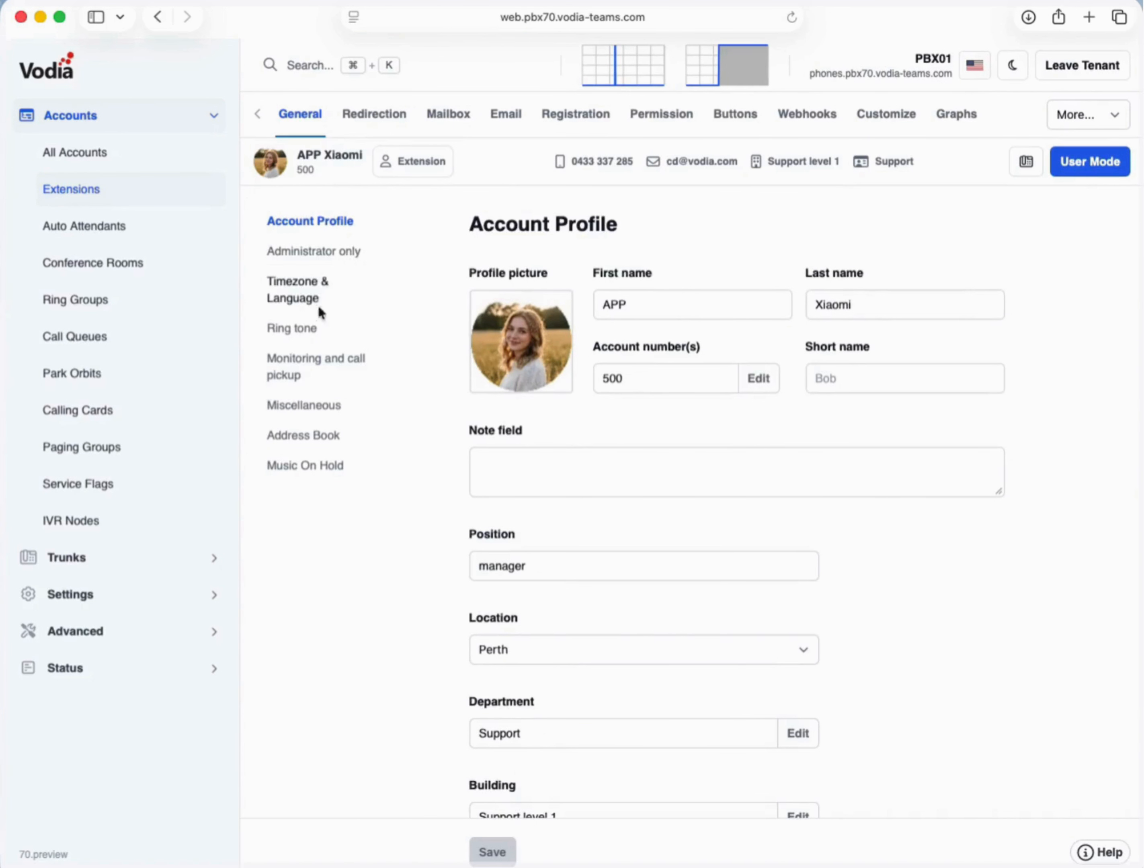
pyautogui.click(567, 130)
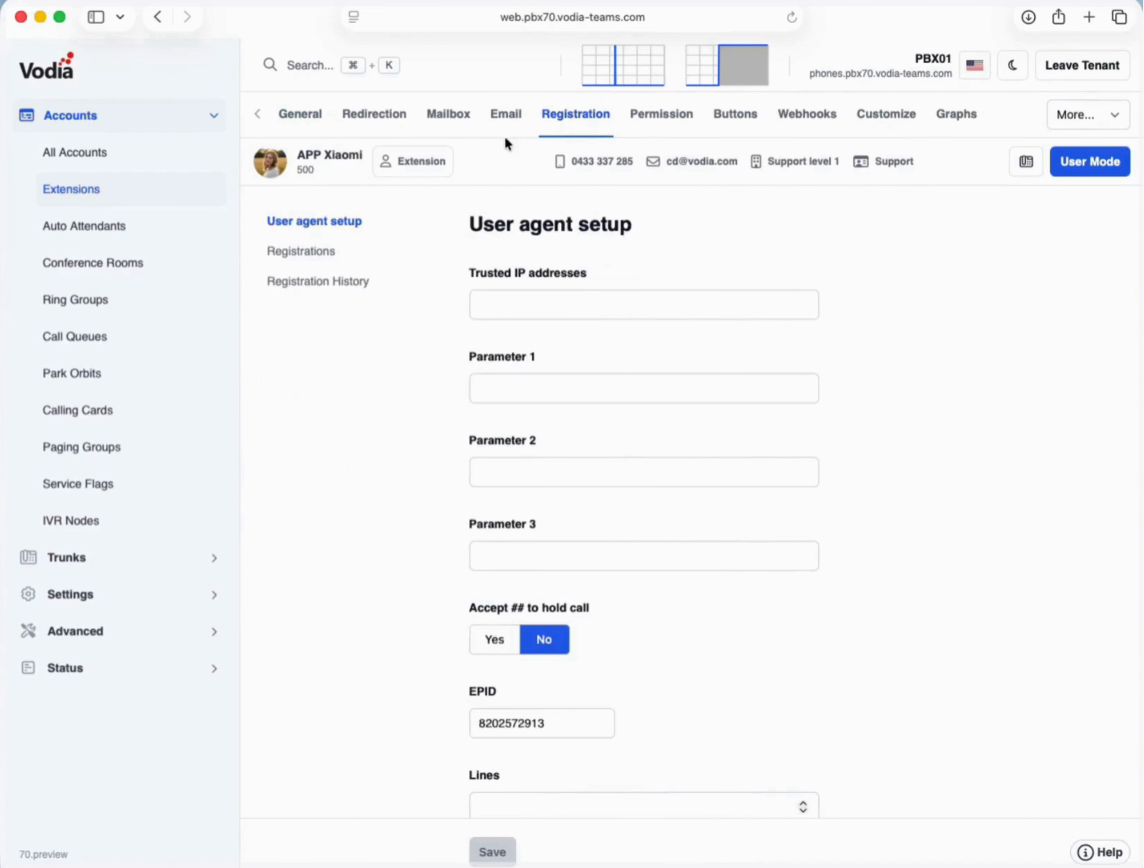
pyautogui.scroll(-5, 504, 135)
pyautogui.scroll(4, 504, 135)
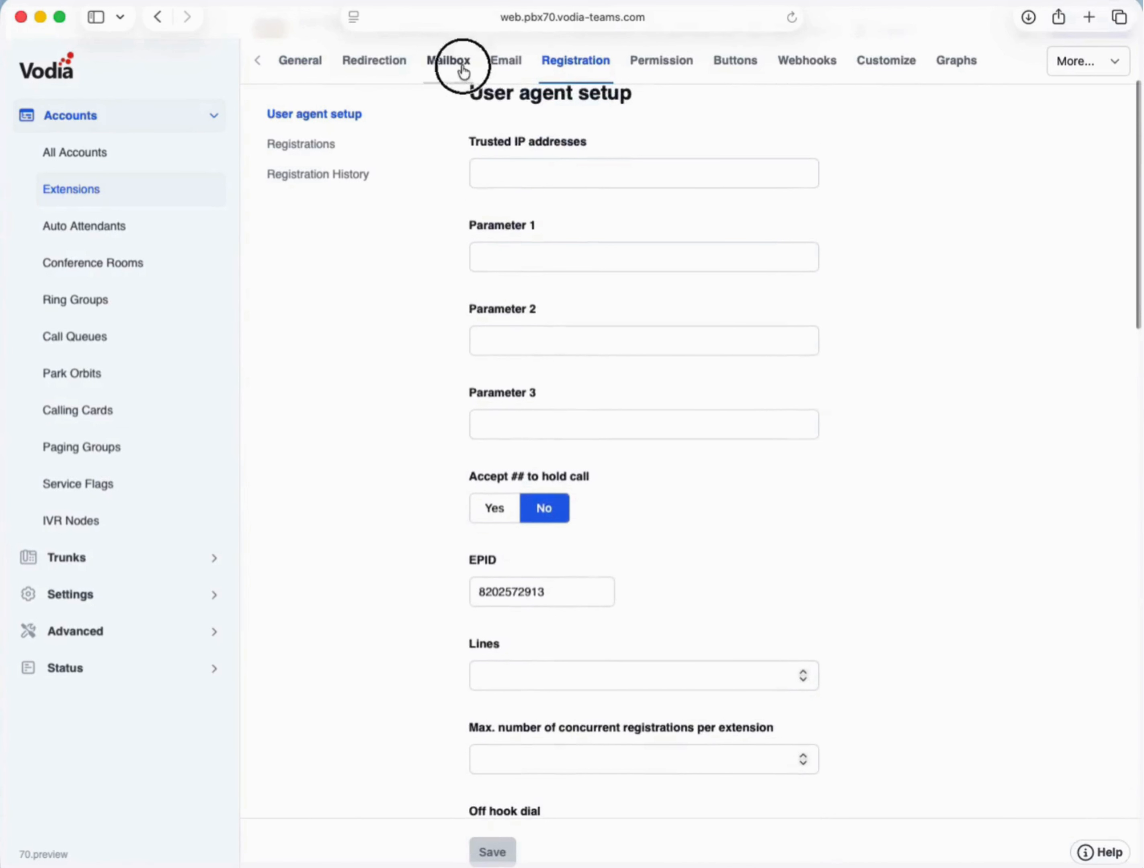
pyautogui.click(464, 71)
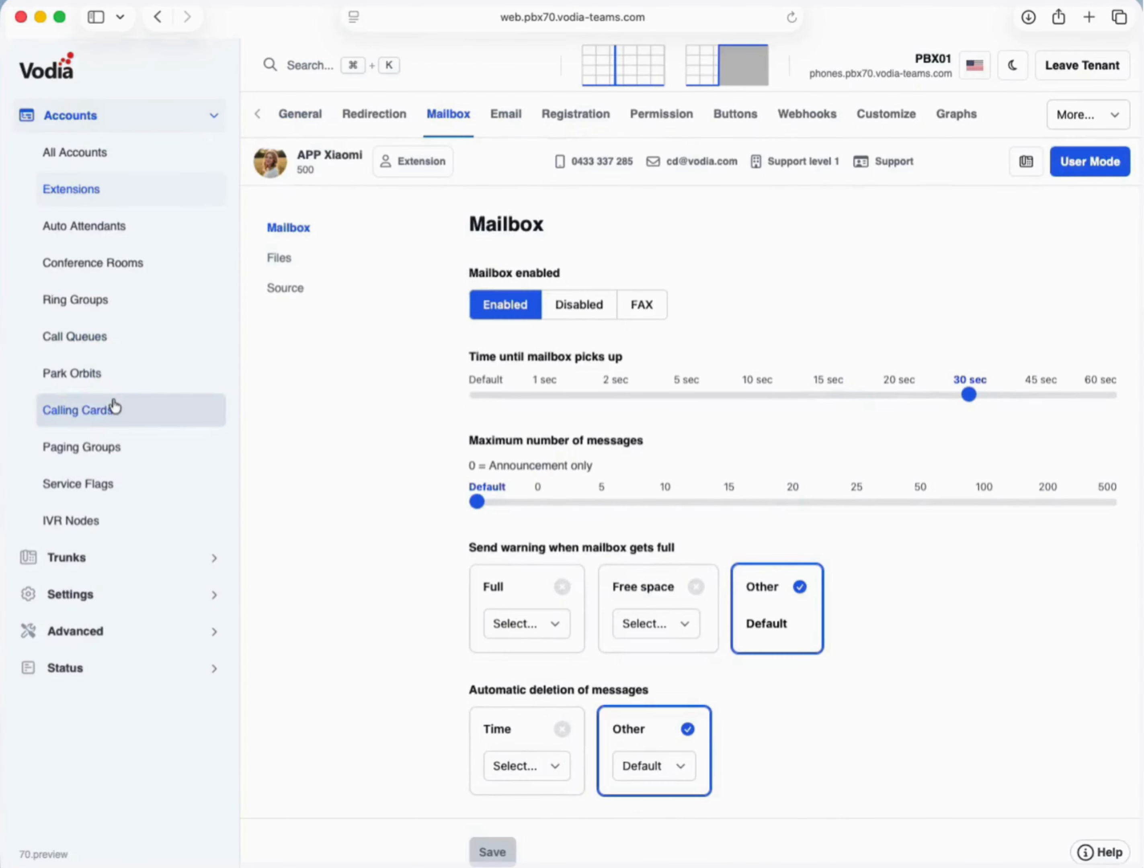
pyautogui.click(110, 535)
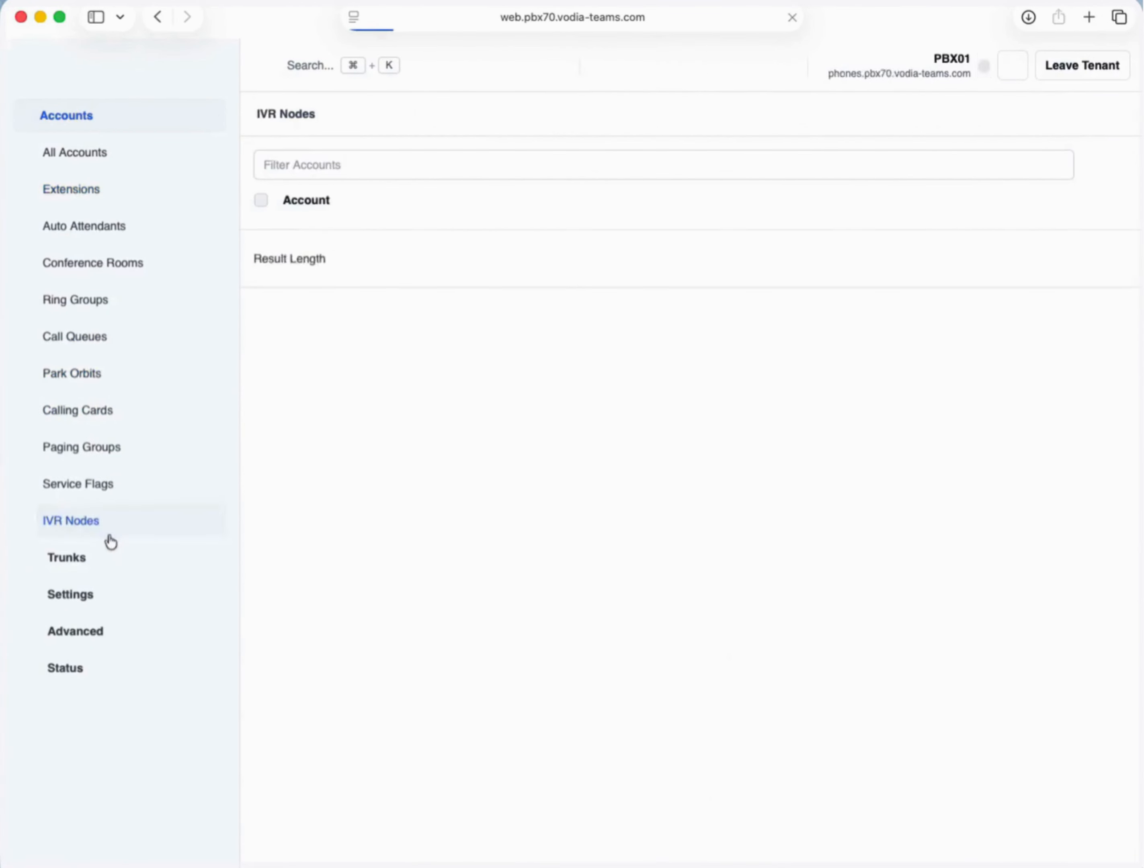
# - Look through the tenant's shared address book and general settings
pyautogui.click(127, 595)
pyautogui.click(112, 262)
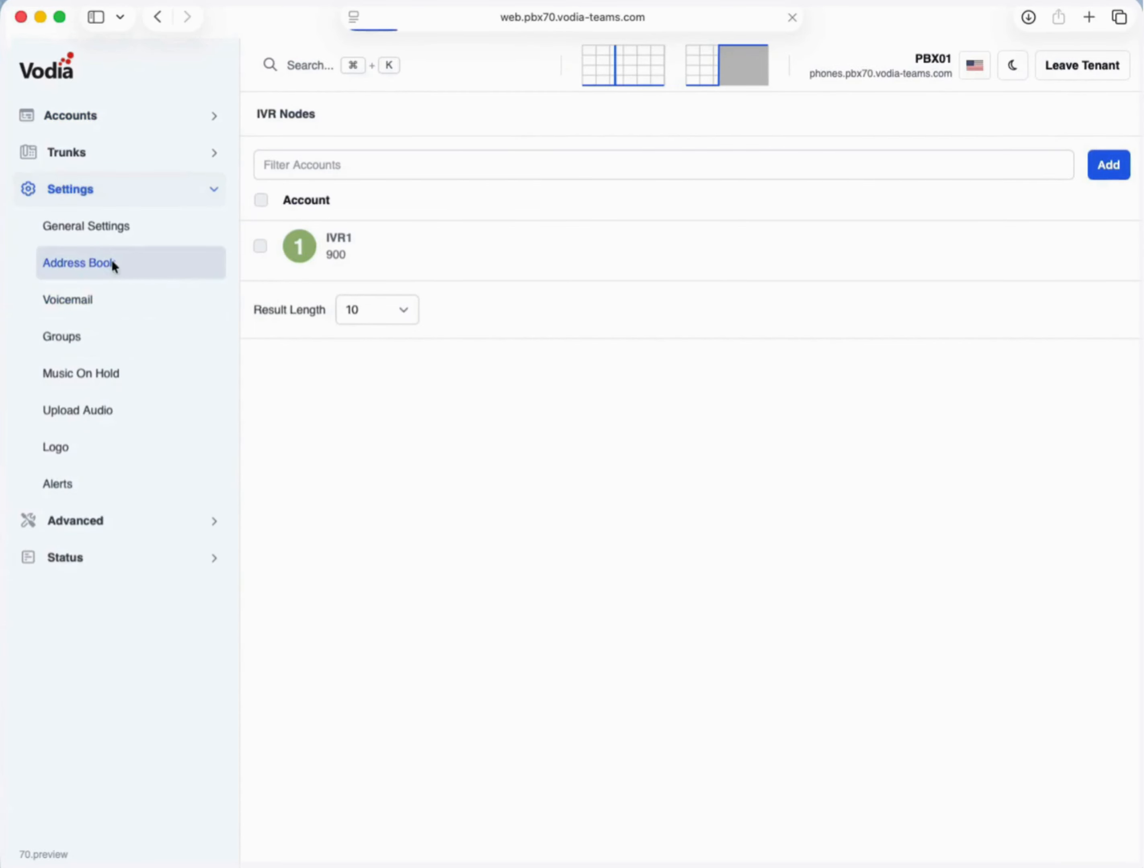
pyautogui.click(113, 229)
pyautogui.scroll(-3, 401, 322)
pyautogui.scroll(-8, 399, 319)
# - Edit the yealink button template, then view Device Management showing the Aastra phone on 504
pyautogui.click(91, 529)
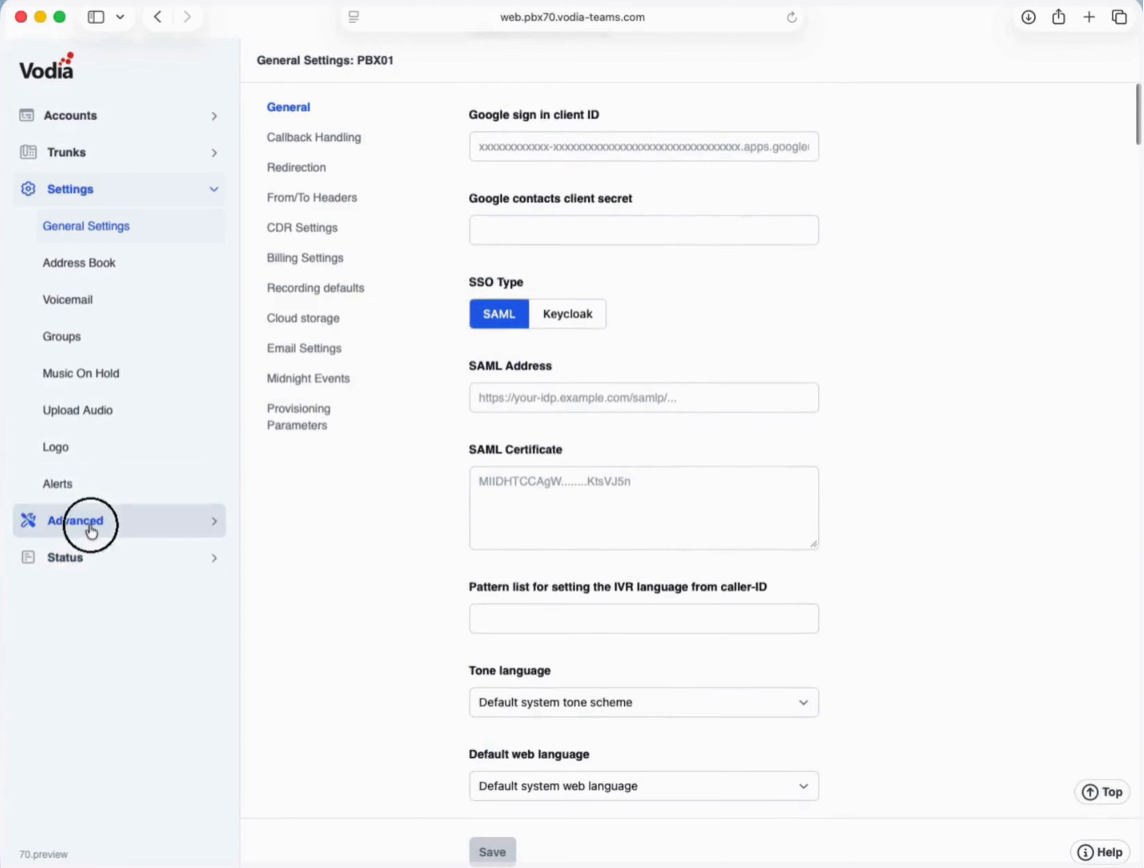
pyautogui.click(91, 317)
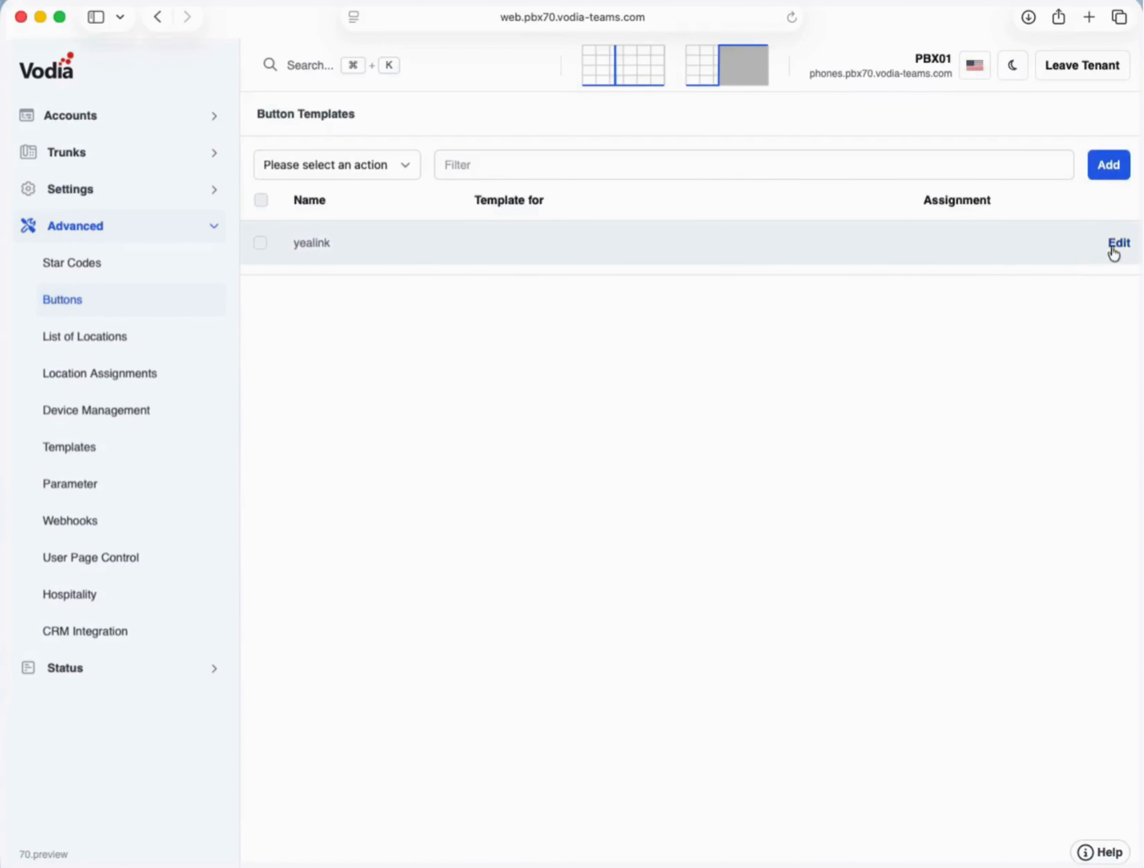
pyautogui.click(1111, 249)
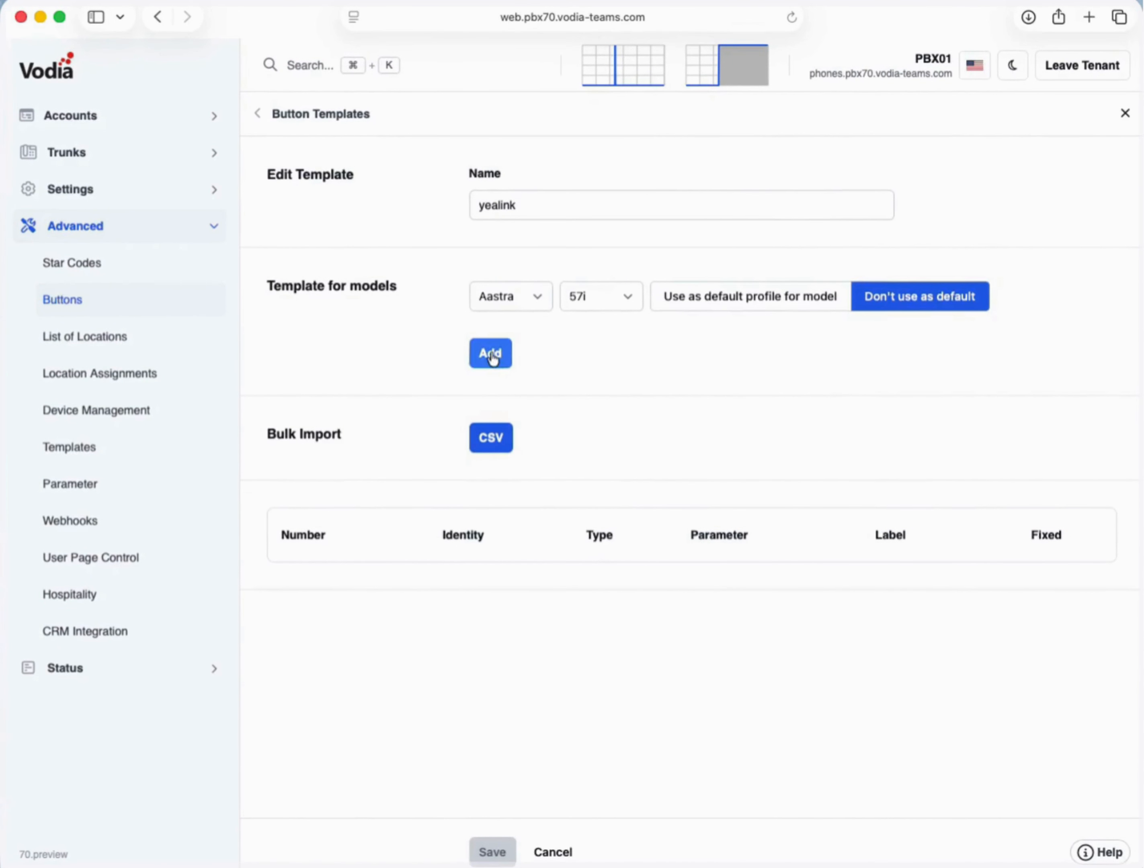
pyautogui.click(69, 424)
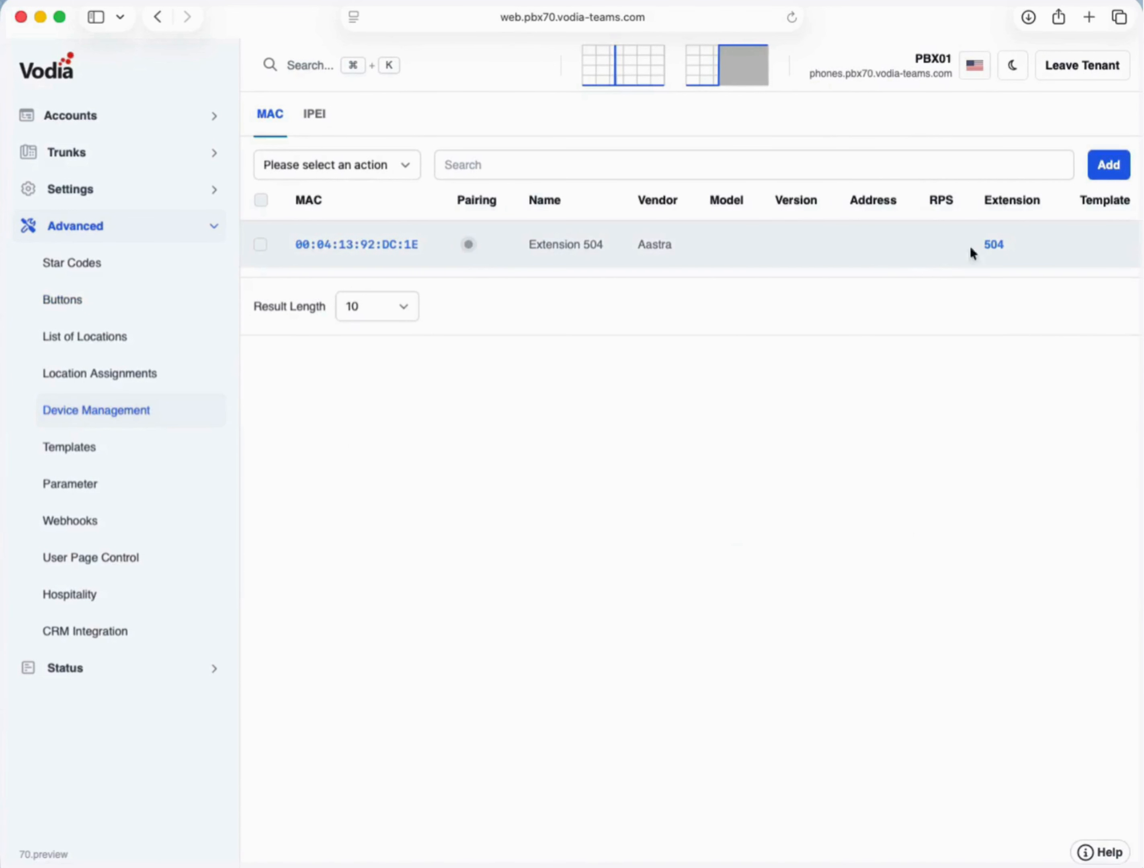
# - Browse domain templates, parameters and the wake-up call webhook, then view the CRM Integration list
pyautogui.click(103, 447)
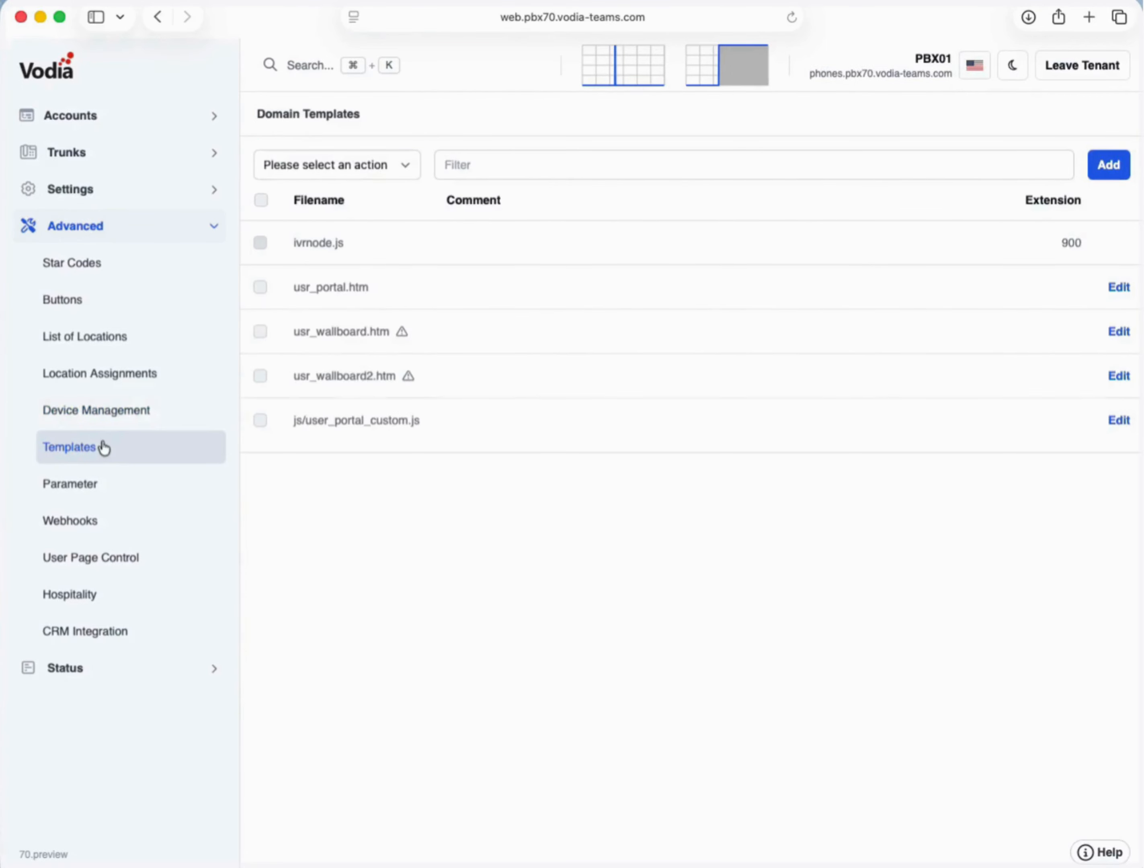
pyautogui.click(97, 487)
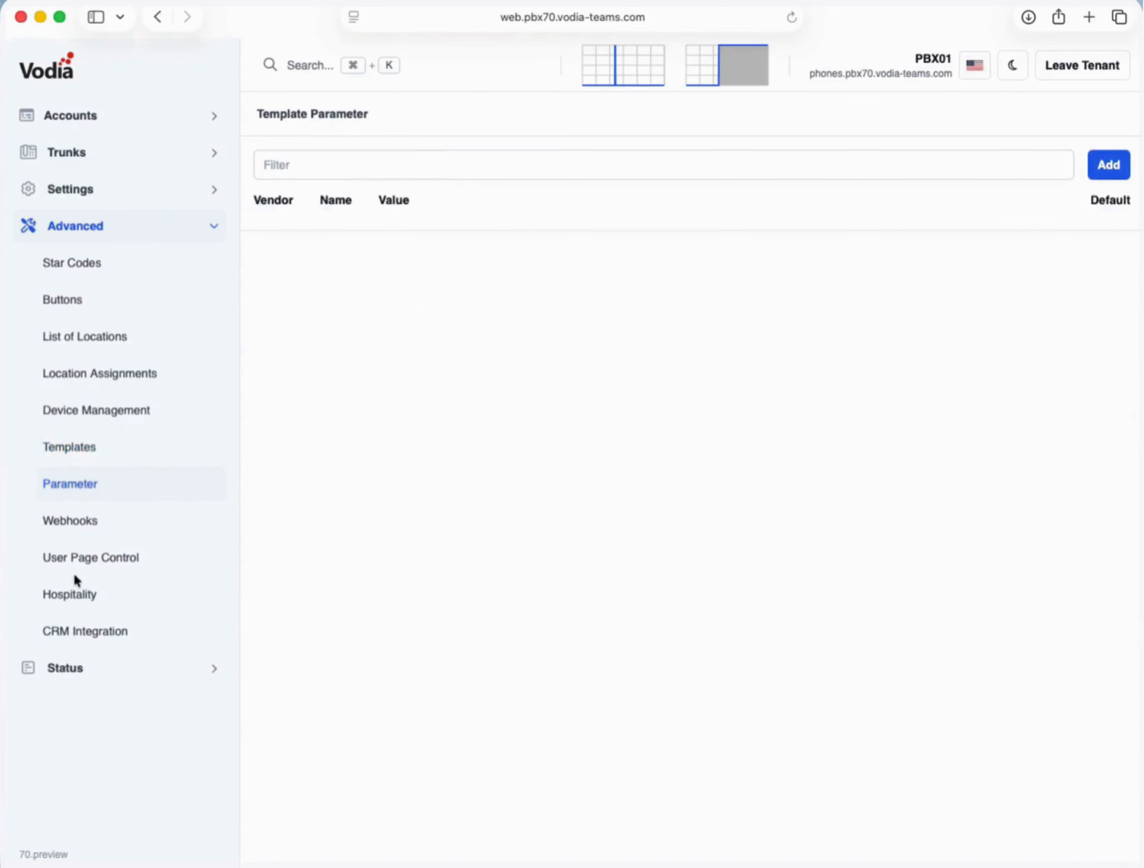
pyautogui.click(88, 526)
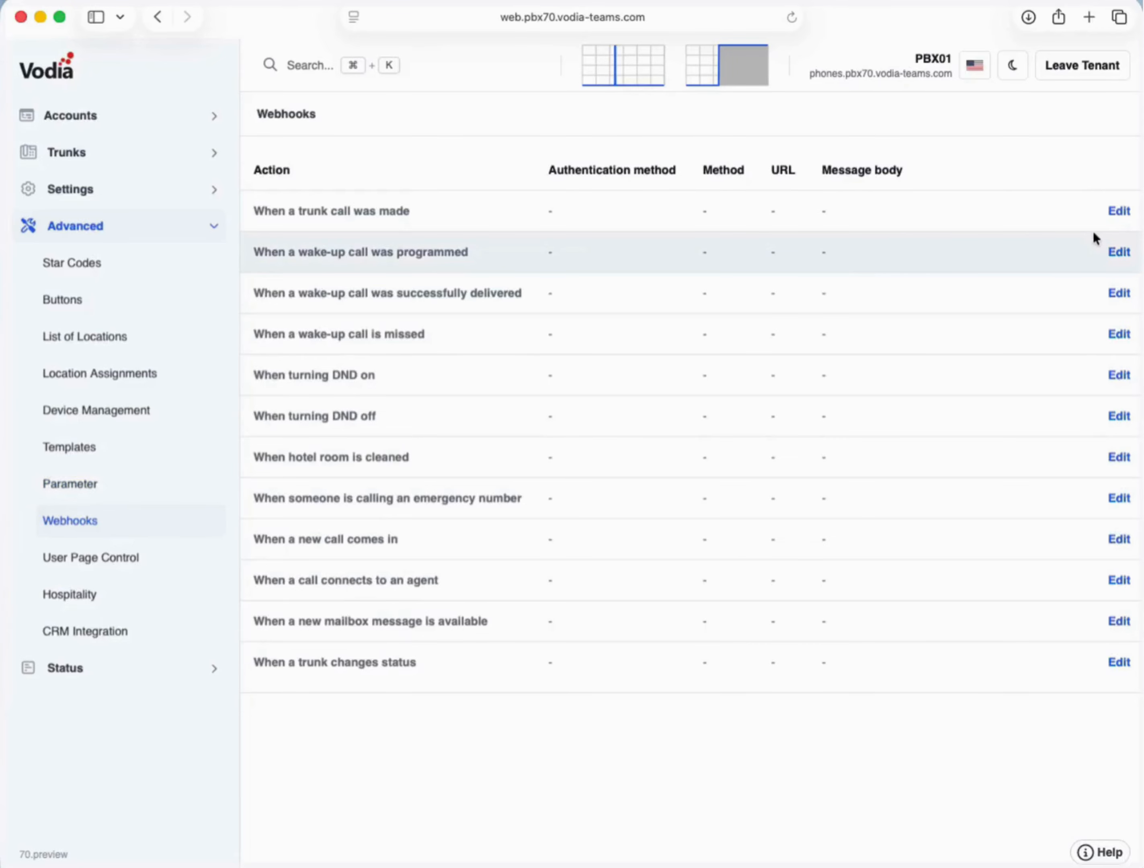
pyautogui.click(1127, 250)
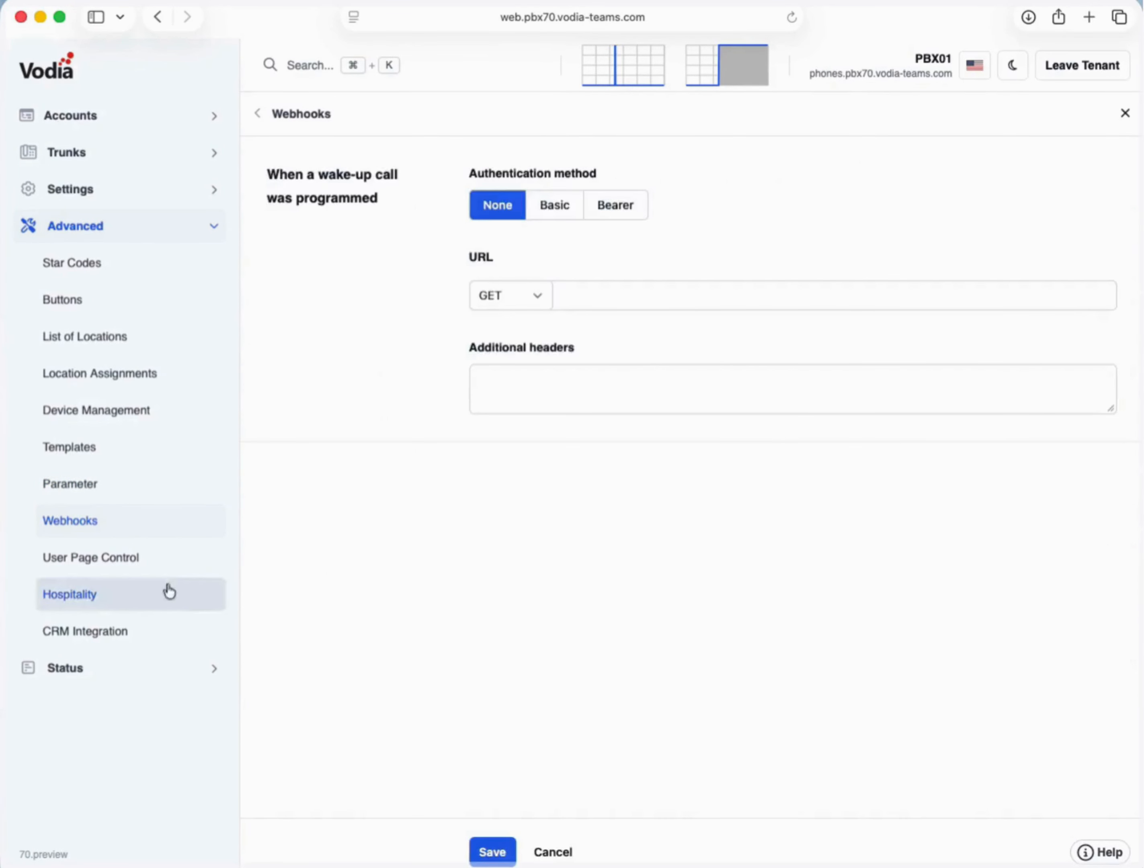
pyautogui.click(113, 635)
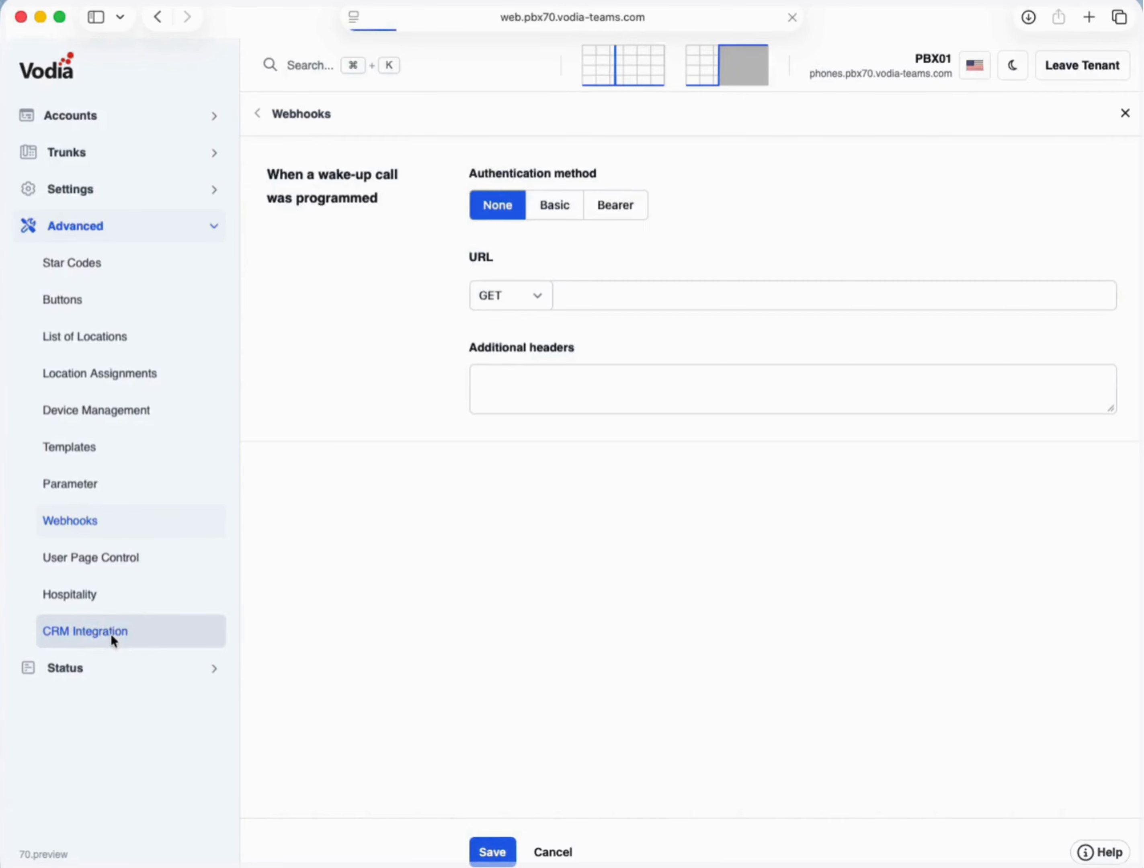
pyautogui.click(112, 670)
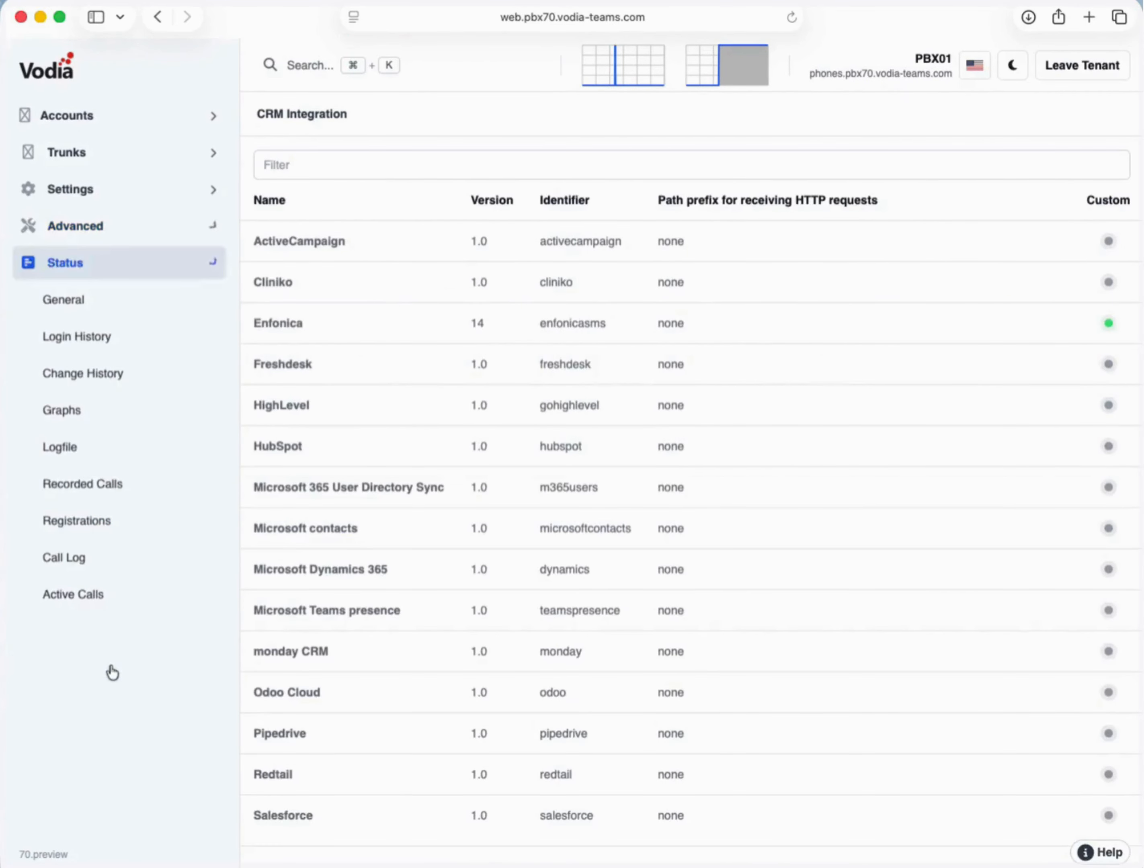
# - Check login and change history, then open the 9:50:44 pm call from 501 to 500
pyautogui.click(124, 350)
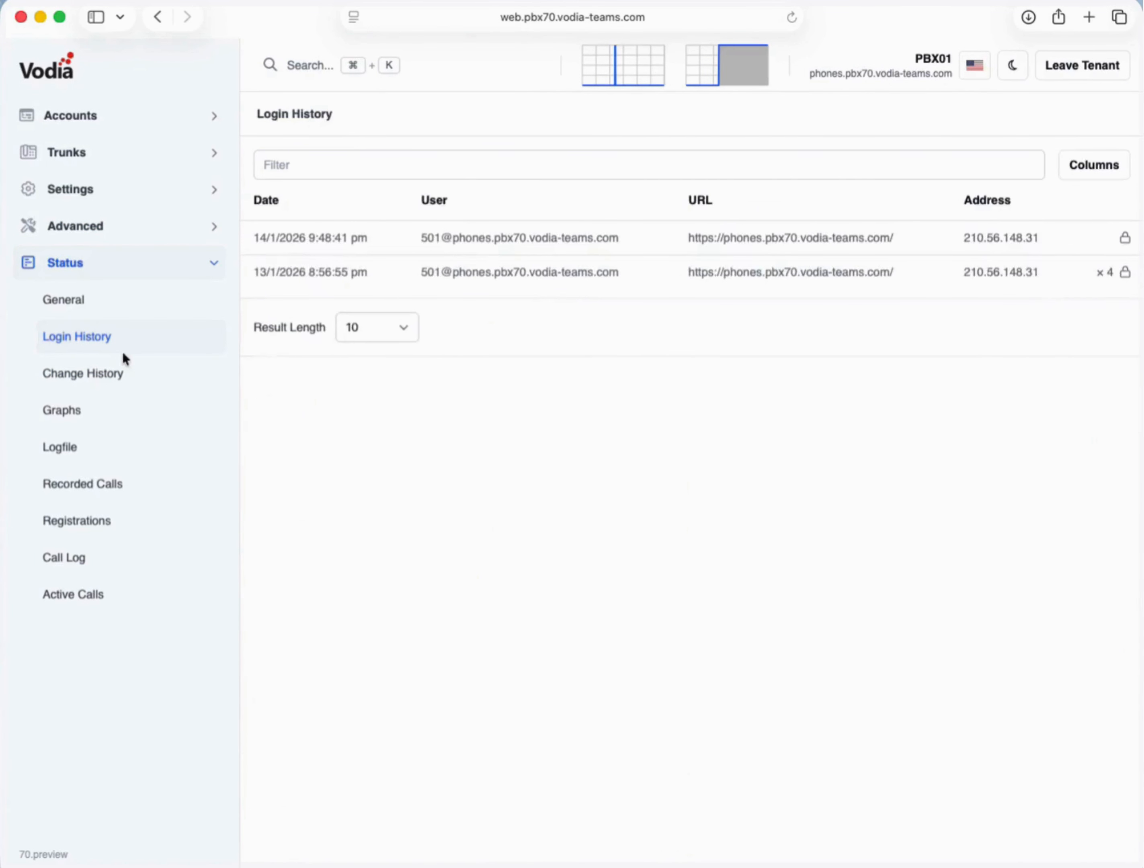
pyautogui.click(120, 379)
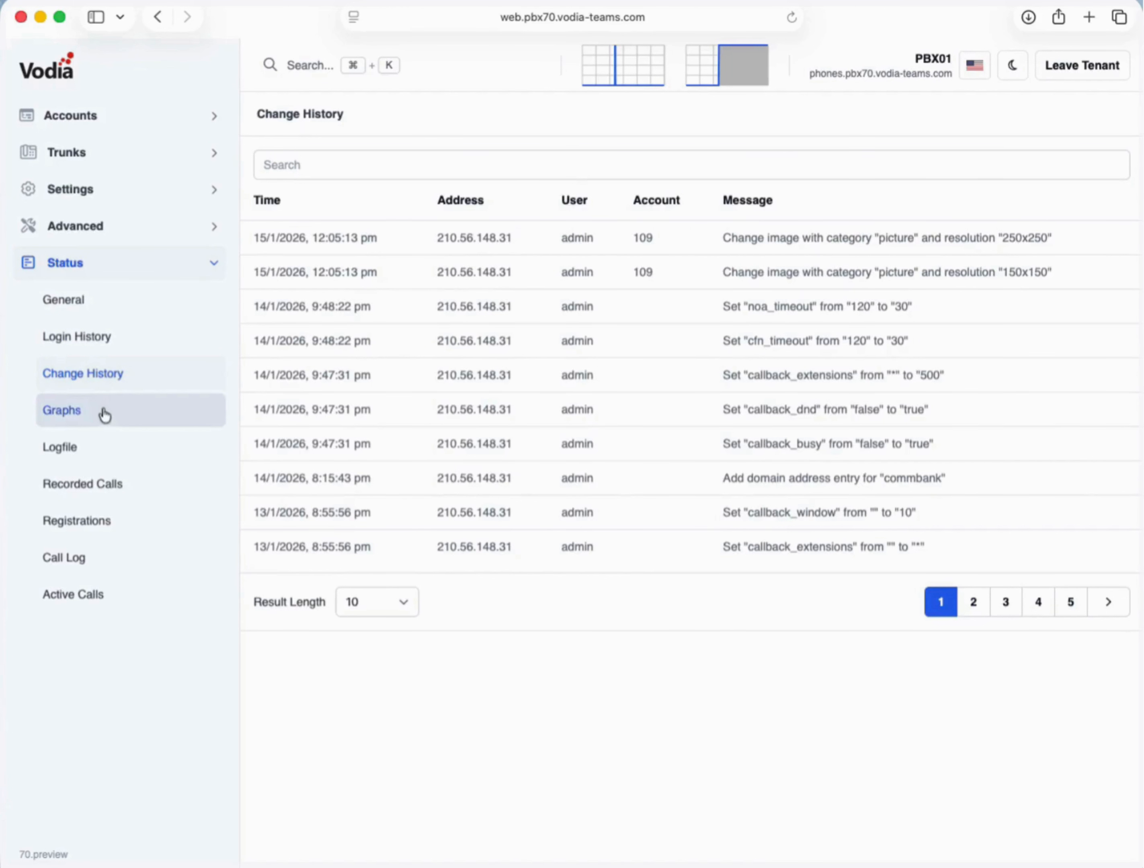
pyautogui.click(107, 557)
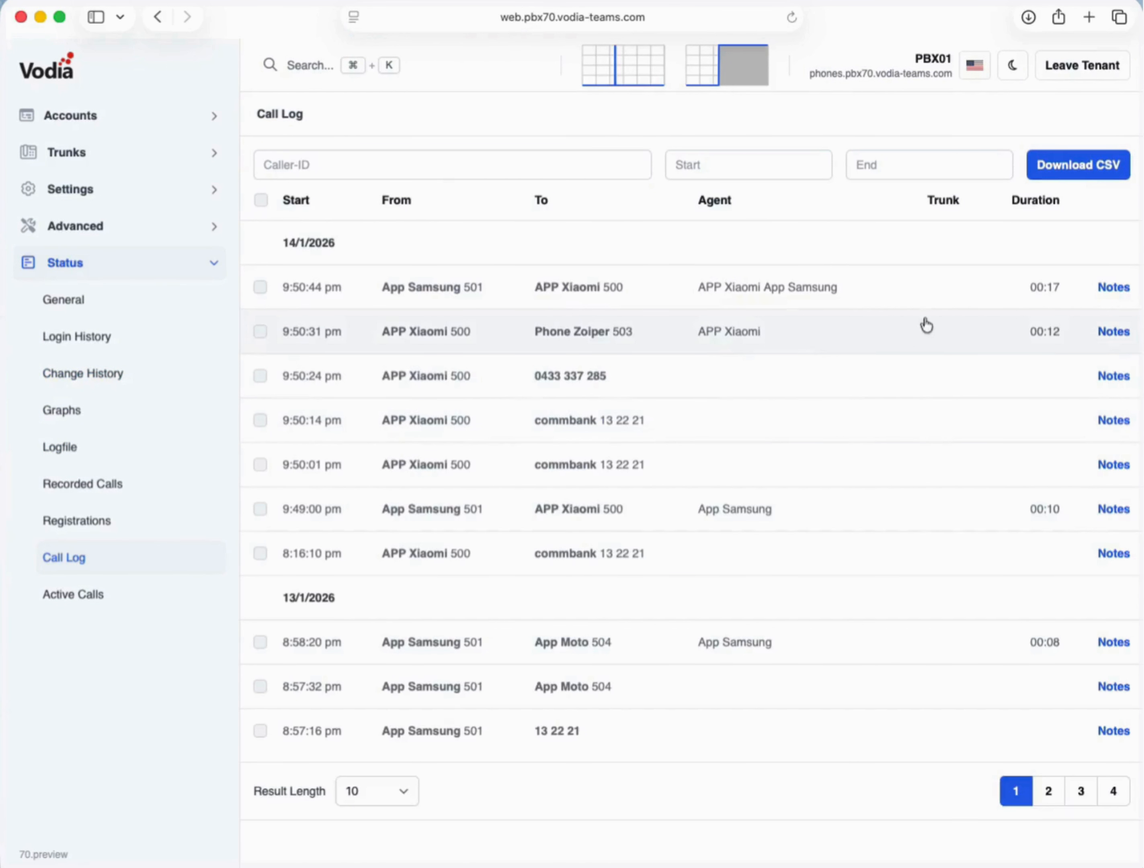
pyautogui.click(475, 291)
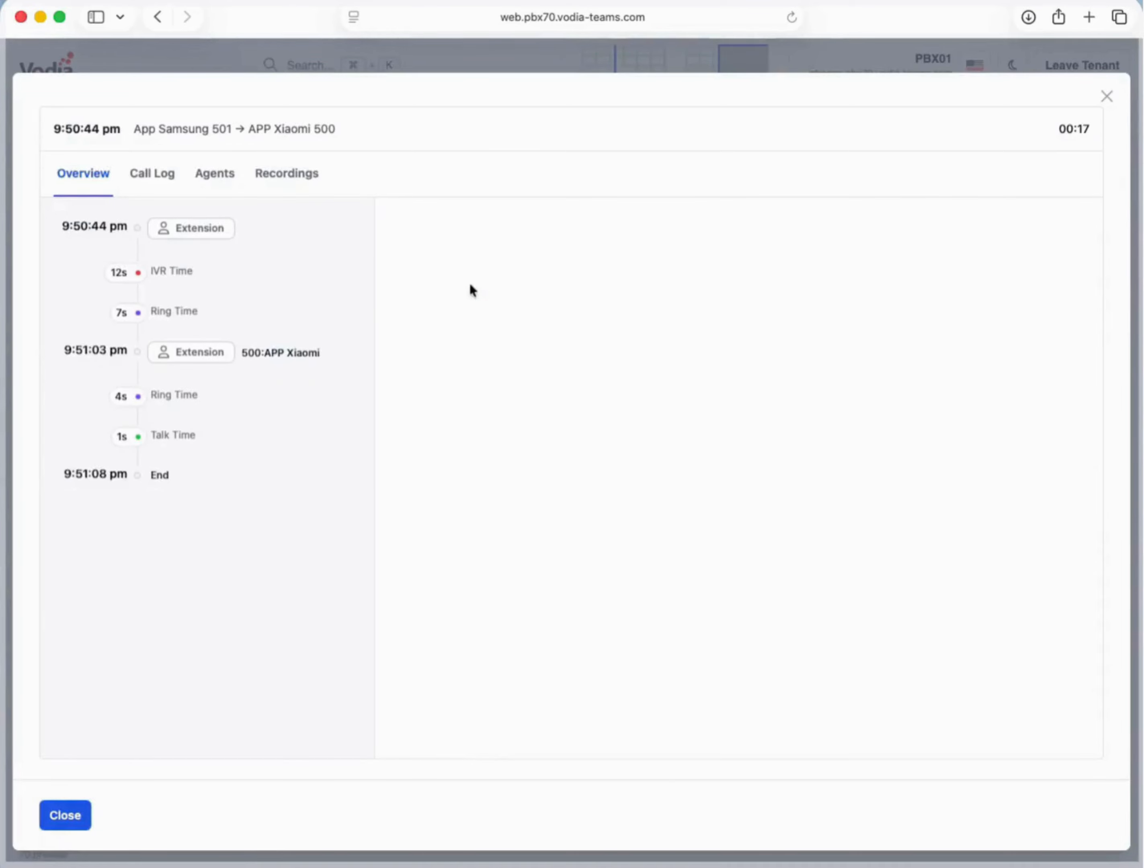
# - Review the call's log, agents and recordings, close it, and list Voice Agents 900–902
pyautogui.click(153, 176)
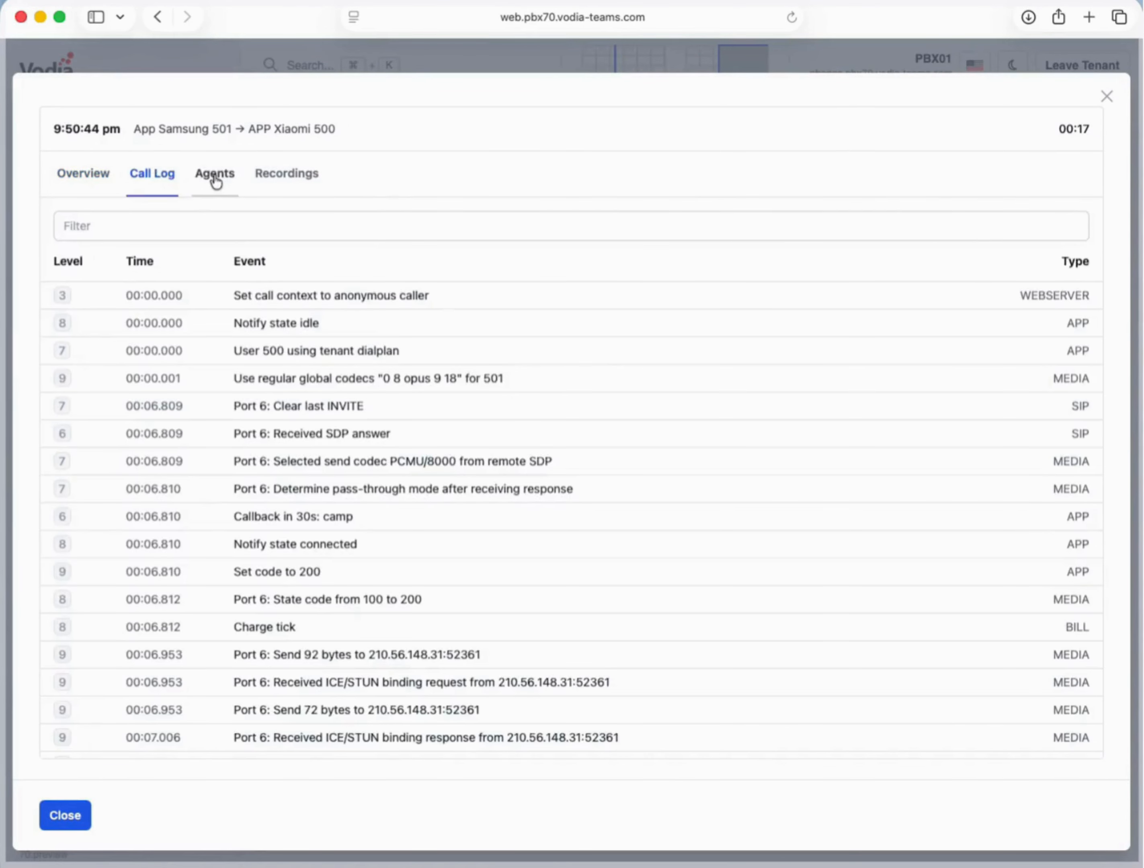
pyautogui.click(215, 181)
pyautogui.click(287, 180)
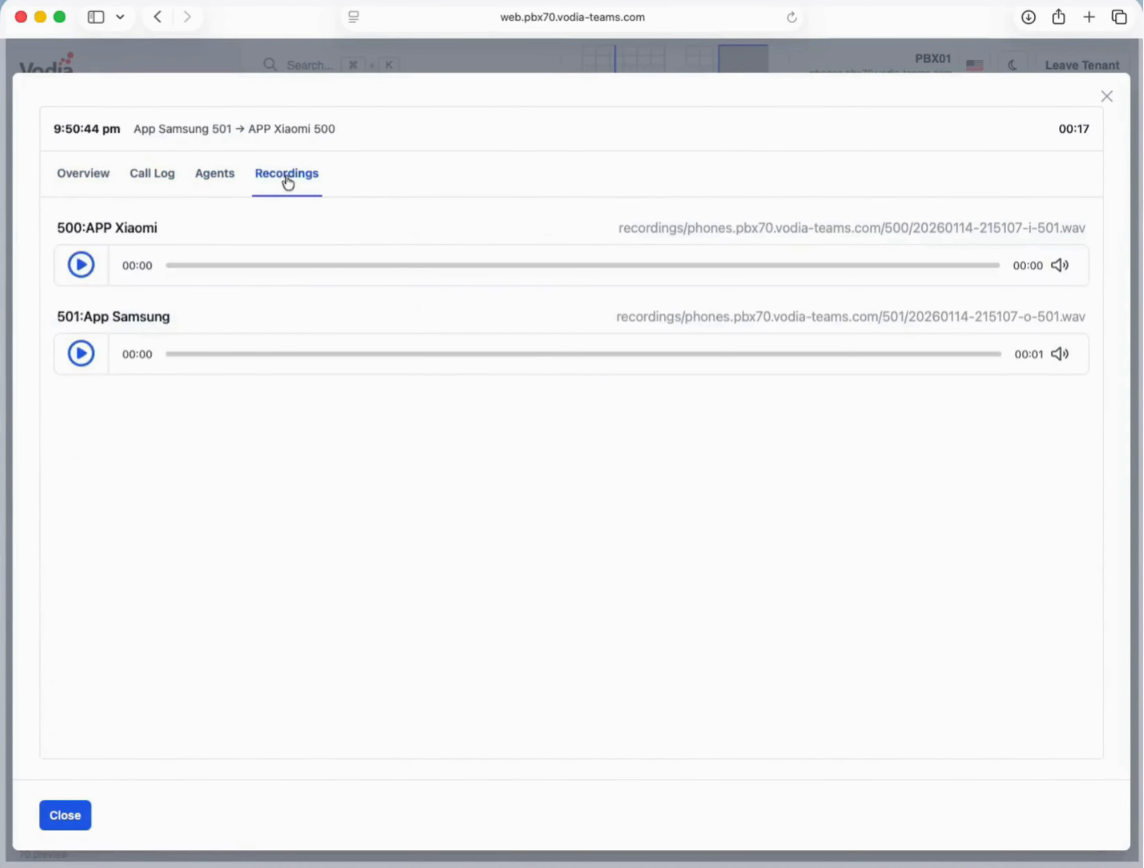
pyautogui.click(1106, 100)
pyautogui.click(121, 483)
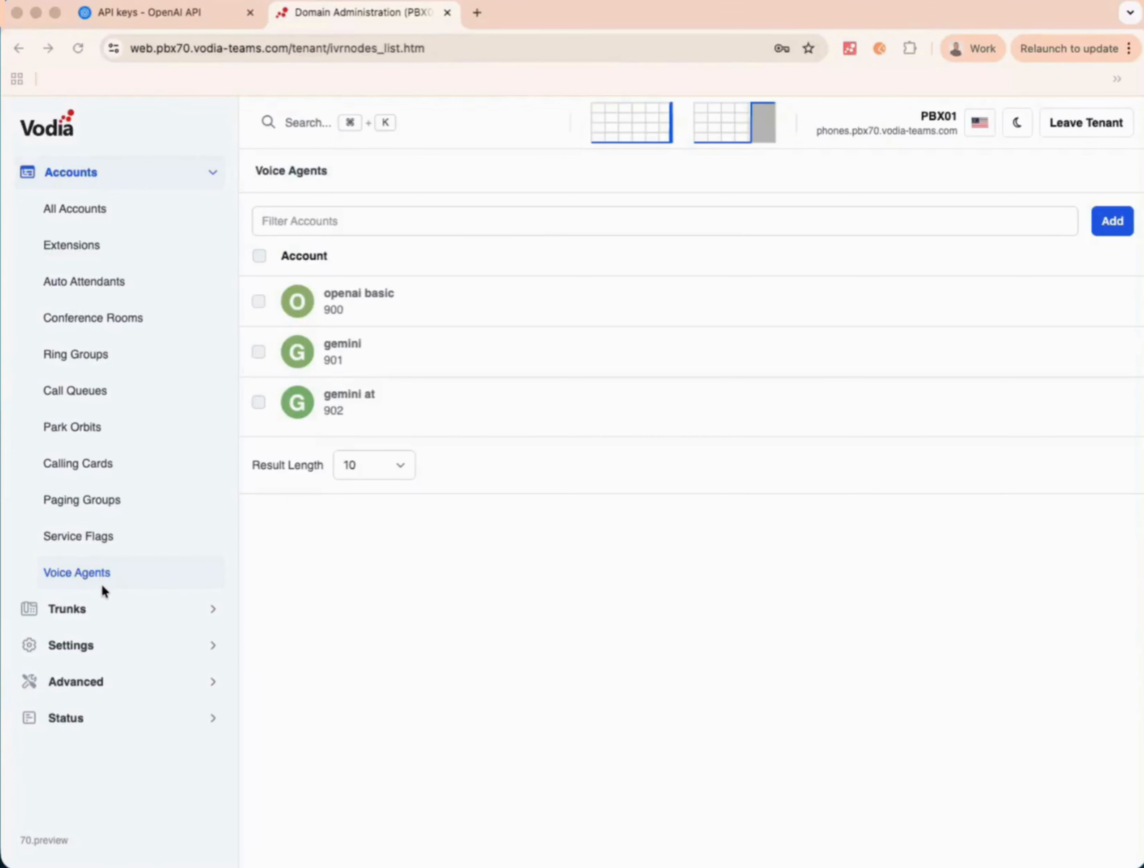
# - Add voice agent 903 named 'OpenAI Basic Assistant', fixing the name's spelling, and save it
pyautogui.click(98, 576)
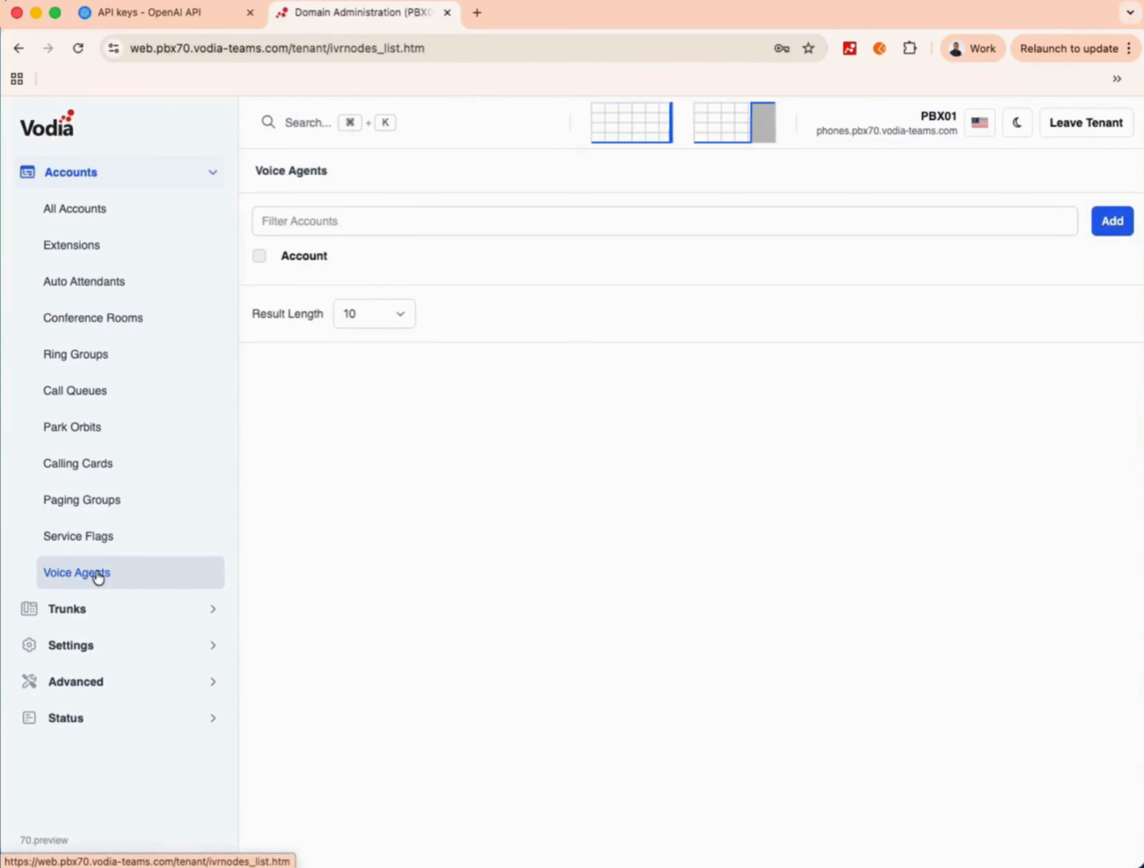
pyautogui.click(1113, 222)
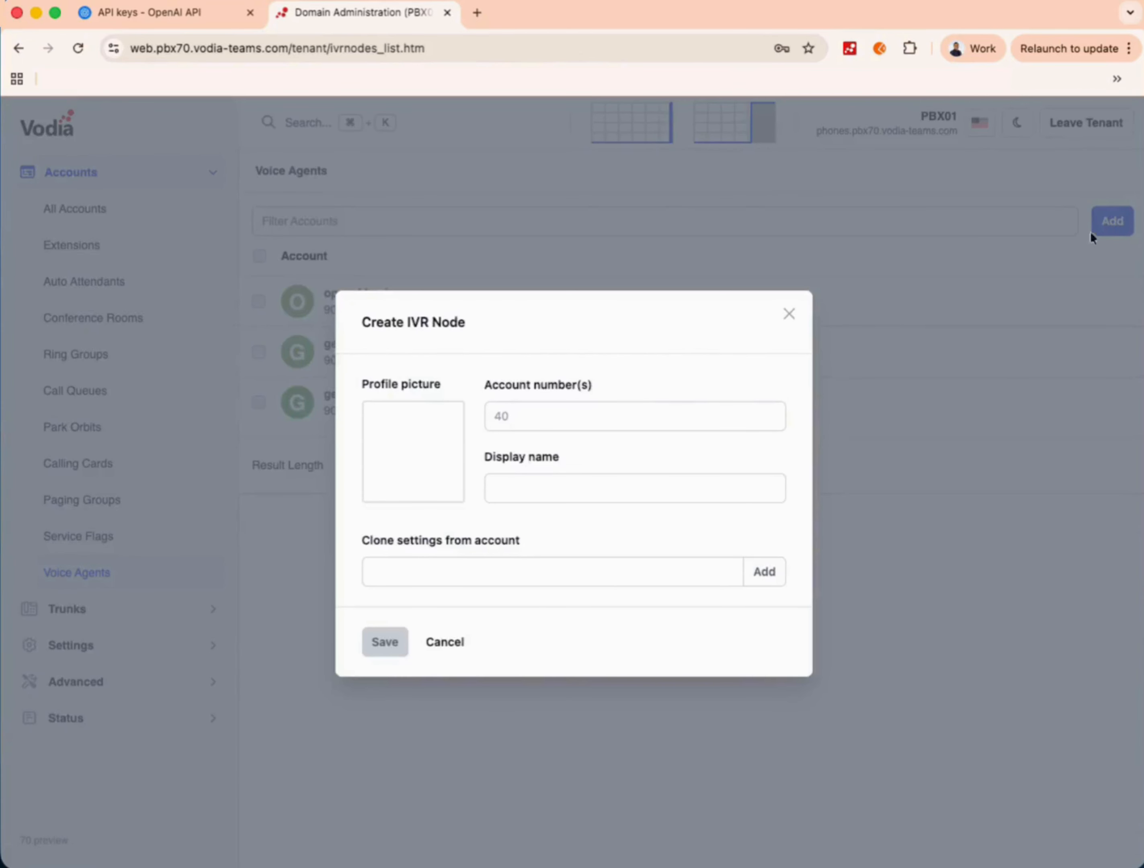
pyautogui.click(545, 423)
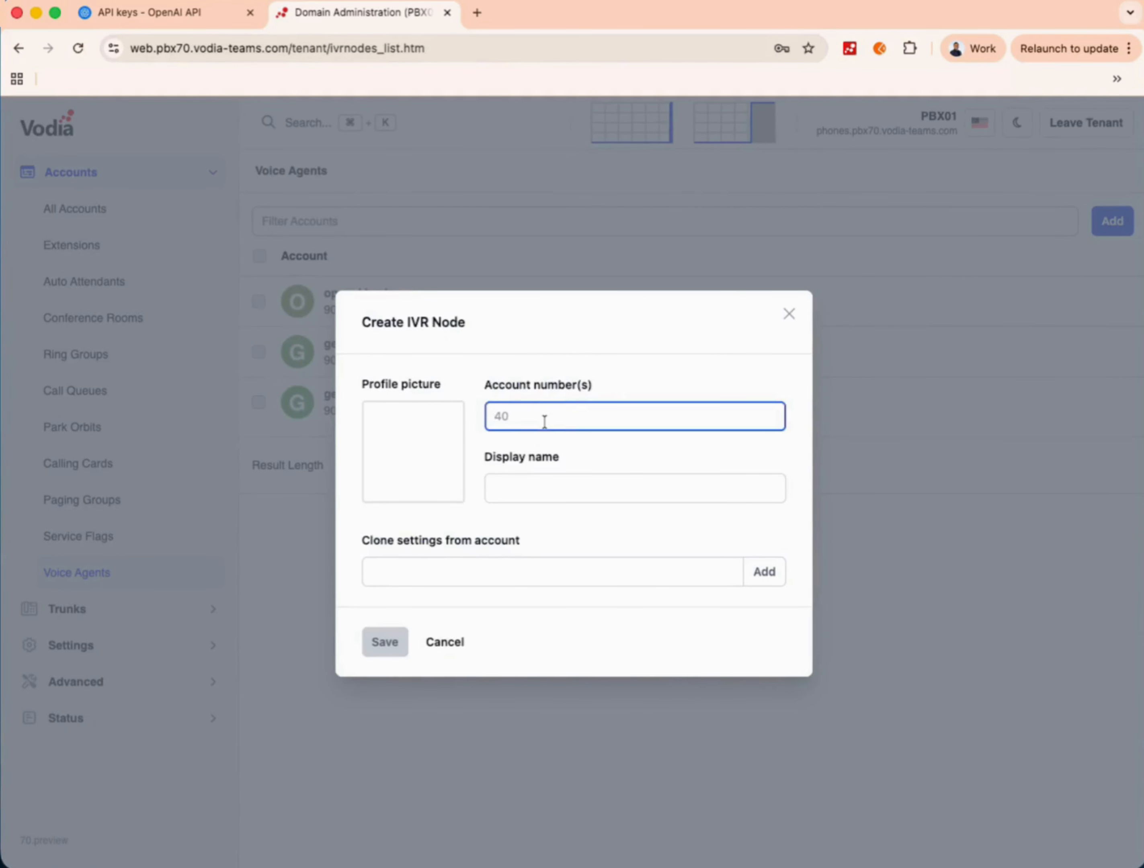
pyautogui.write('903')
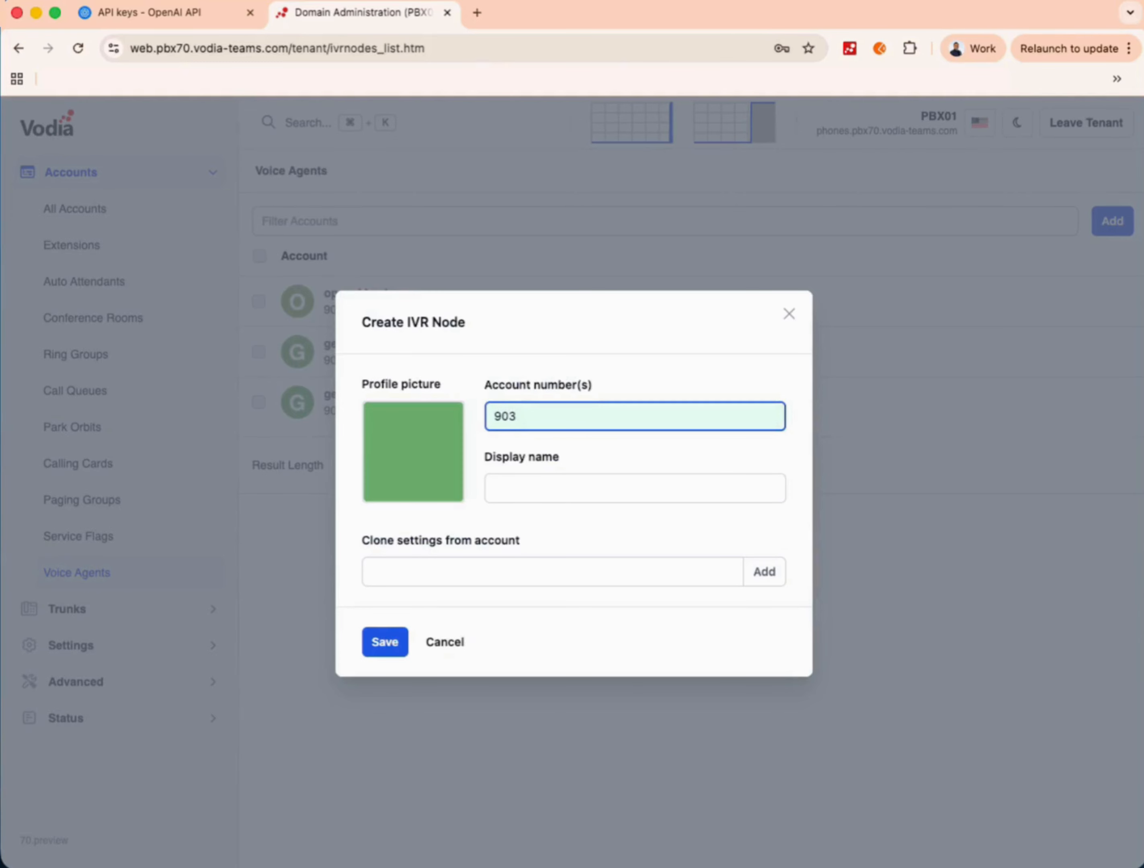
pyautogui.click(494, 488)
pyautogui.write('O')
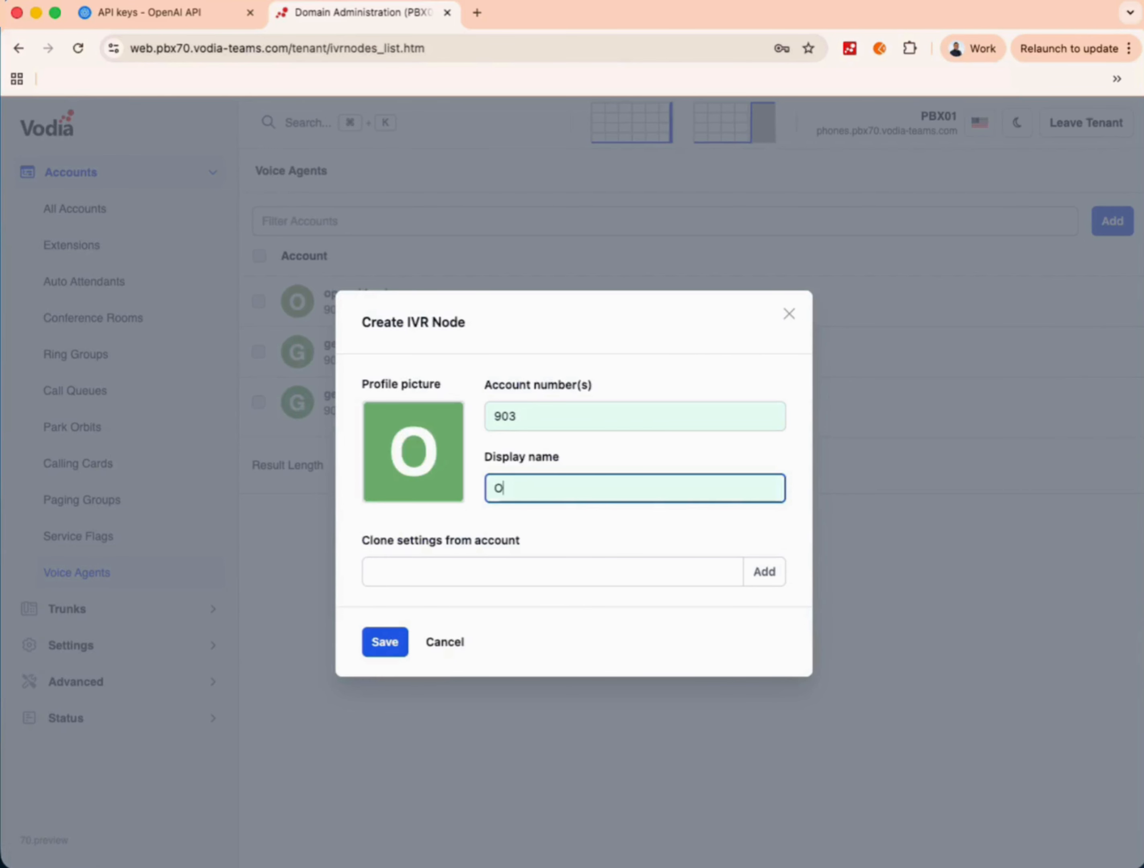
pyautogui.write('penAI Basic Assitant')
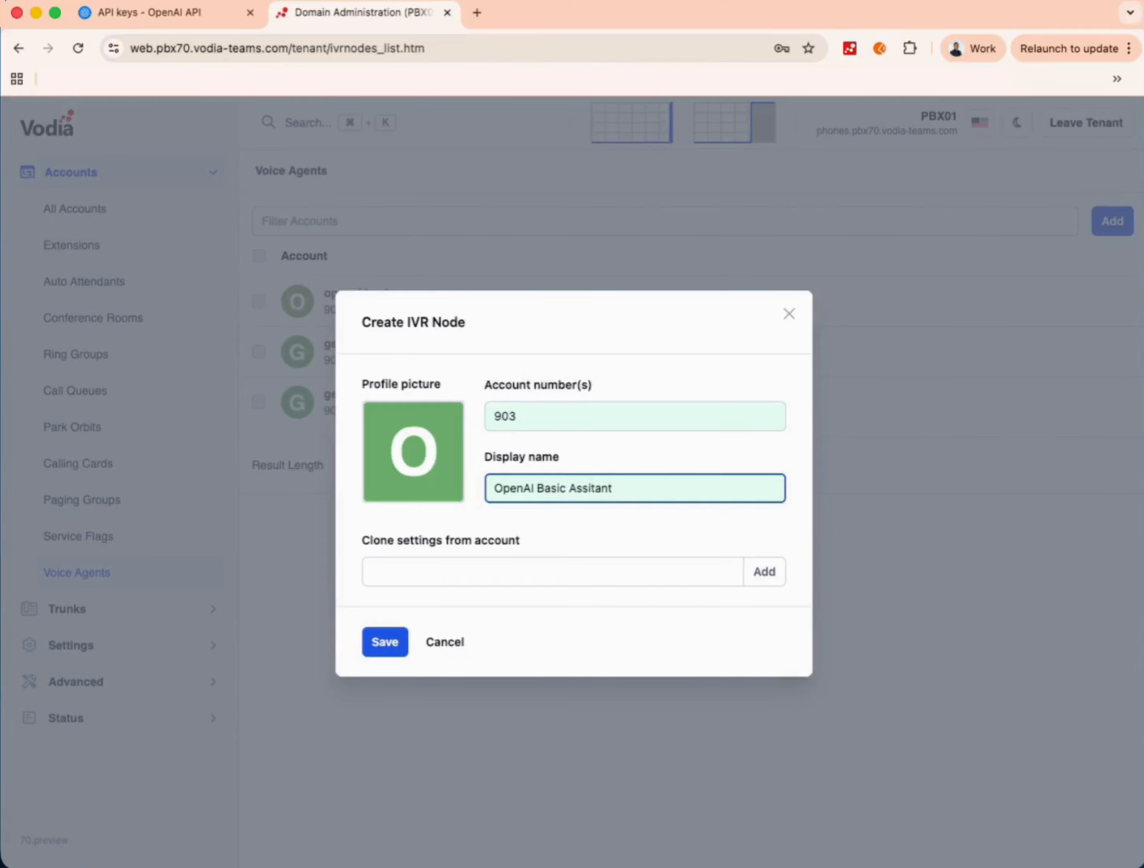
pyautogui.rightClick(597, 487)
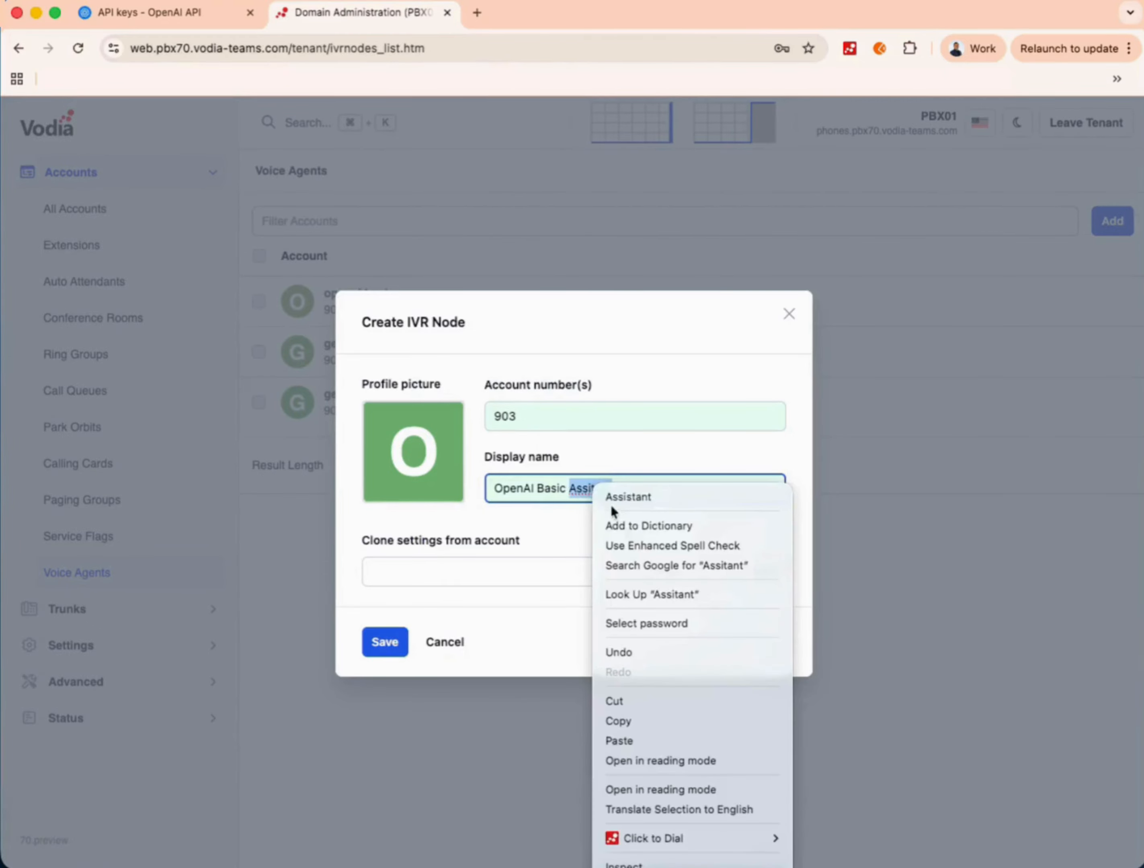
pyautogui.click(621, 495)
pyautogui.click(385, 644)
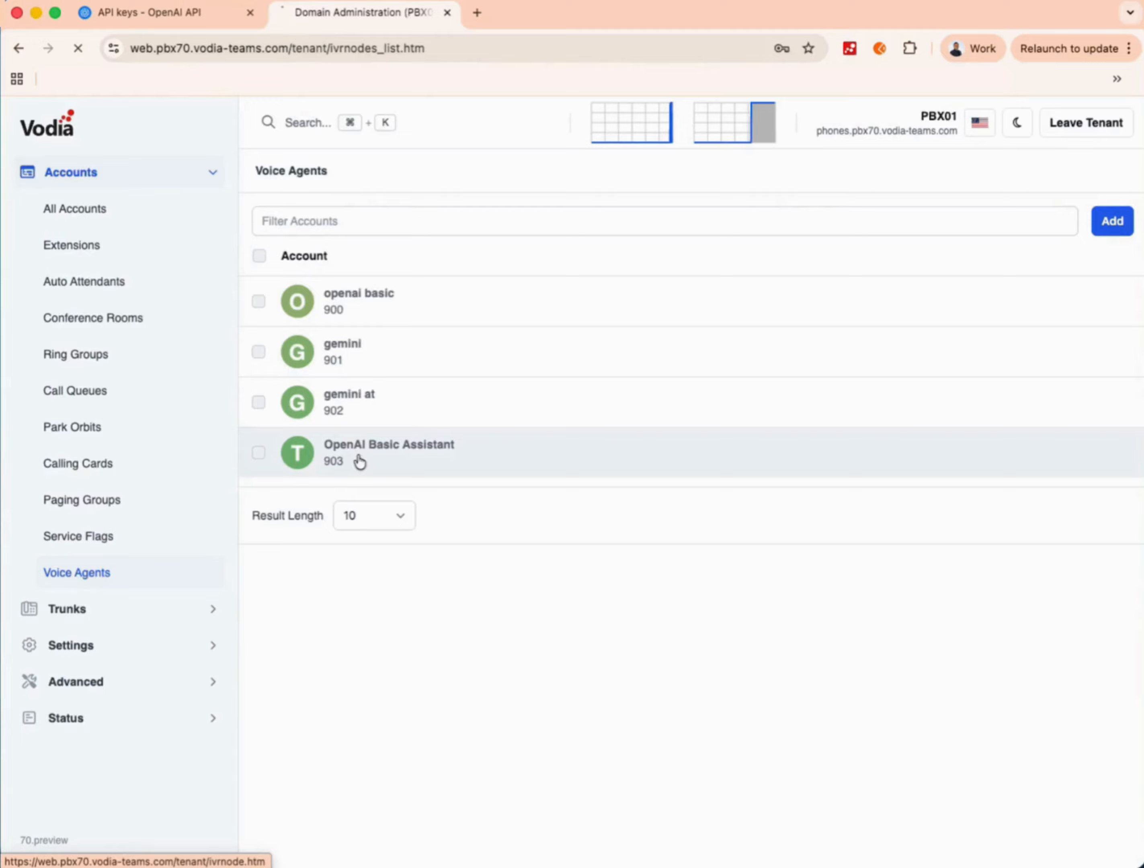
# - Open voice agent 903 and switch it to JavaScript mode
pyautogui.click(359, 460)
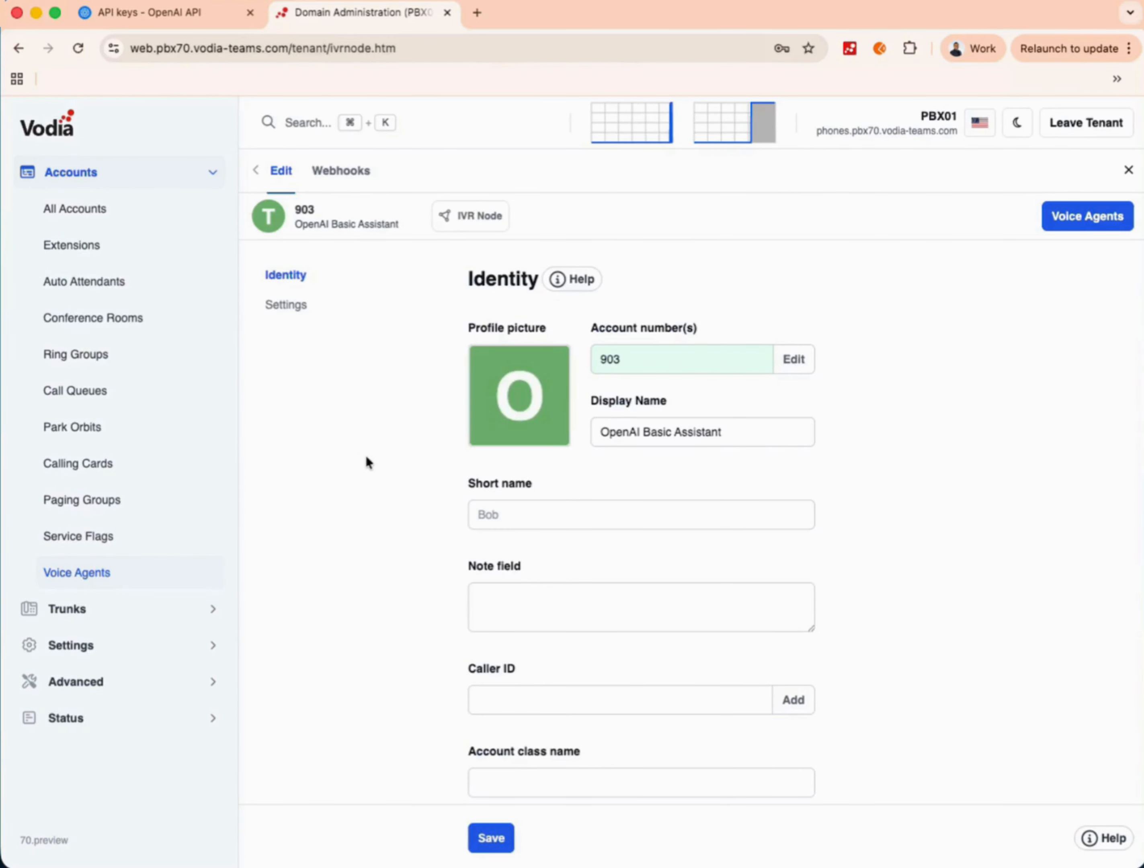
pyautogui.scroll(-10, 367, 460)
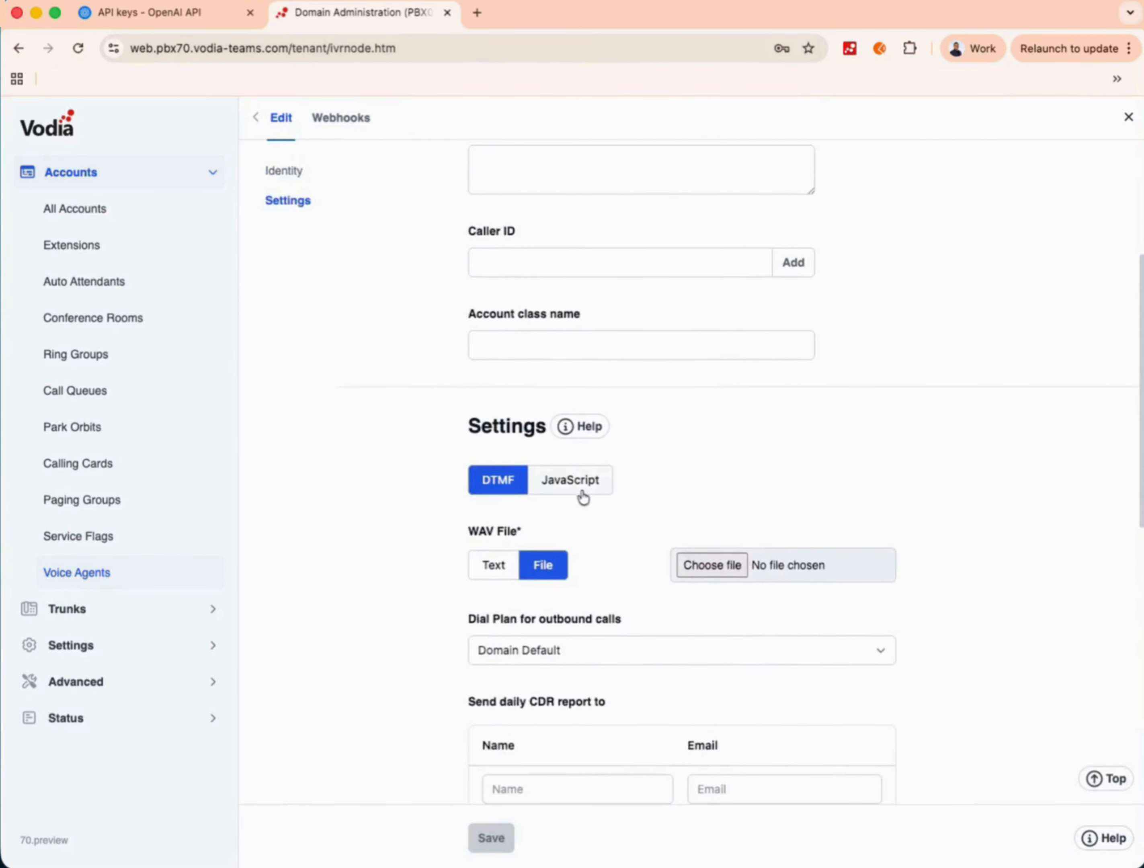
pyautogui.click(576, 483)
# - Choose the OpenAI AI Assistant template and bring up the OpenAI API keys page
pyautogui.scroll(-3, 574, 490)
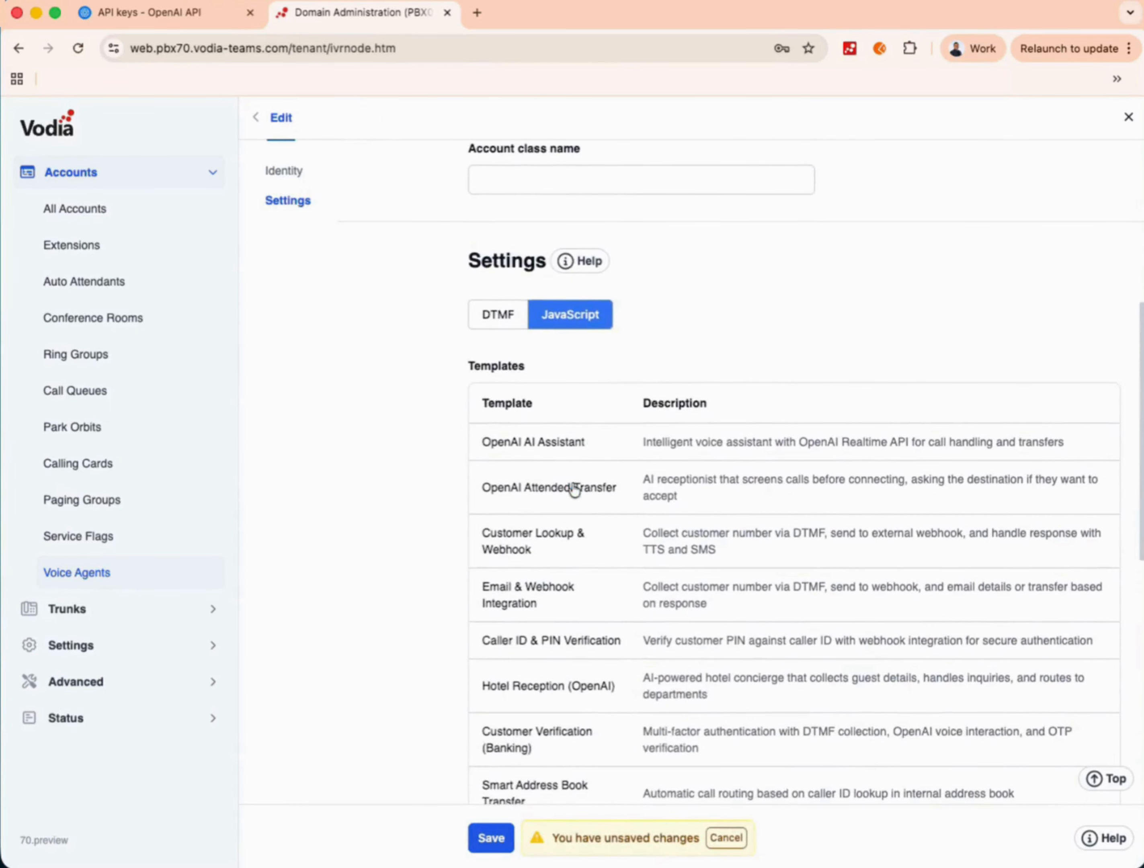
pyautogui.click(531, 447)
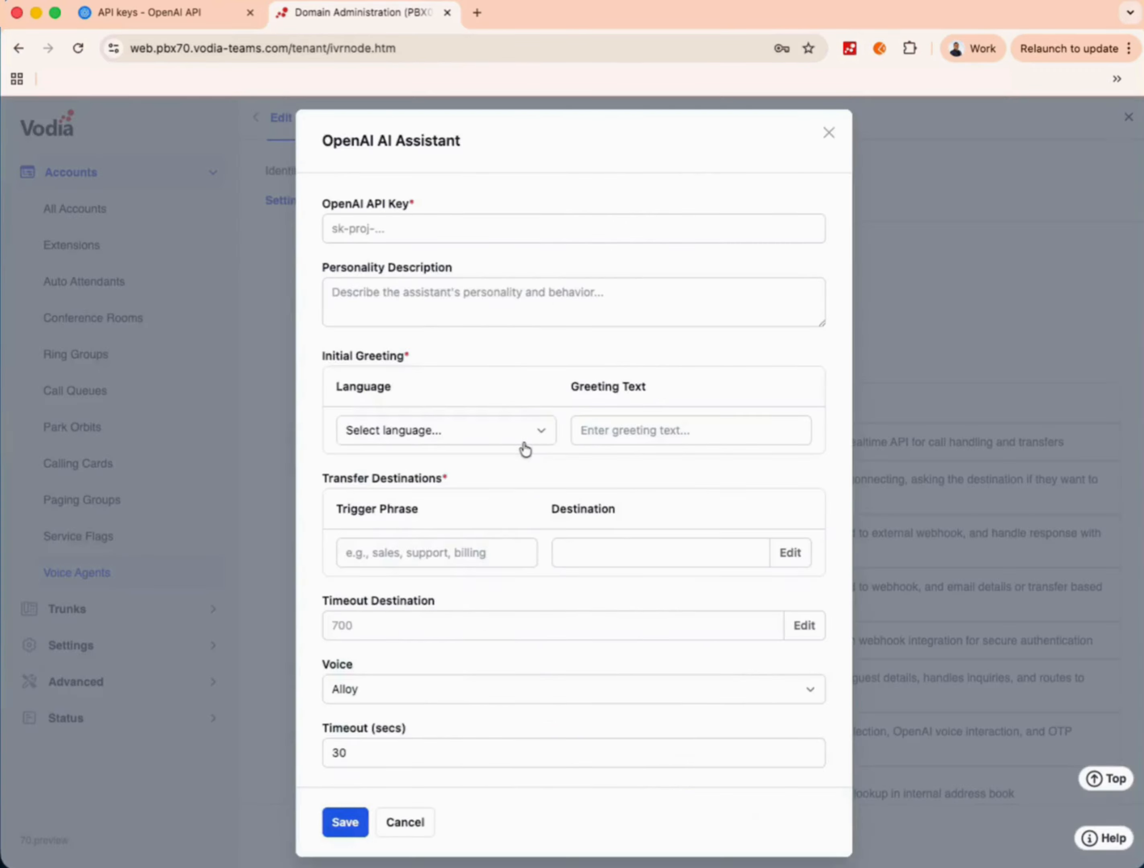
pyautogui.click(334, 227)
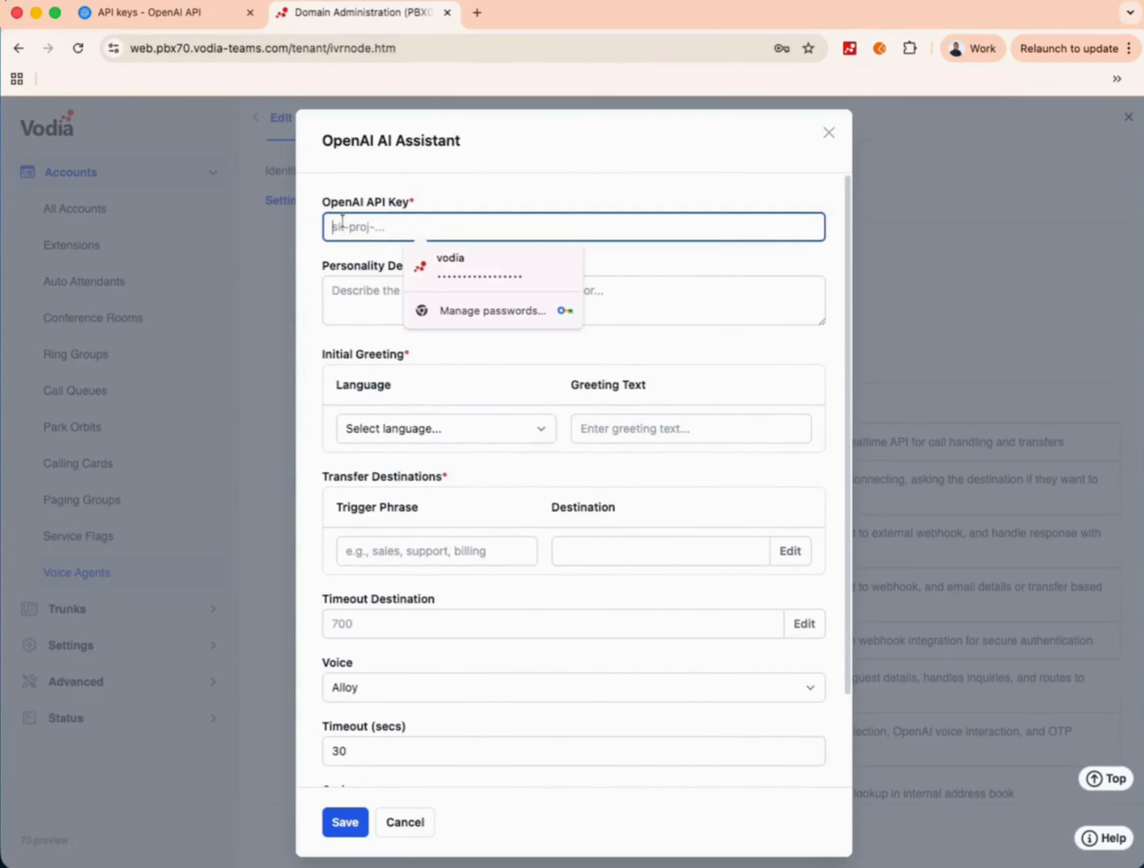
pyautogui.click(107, 20)
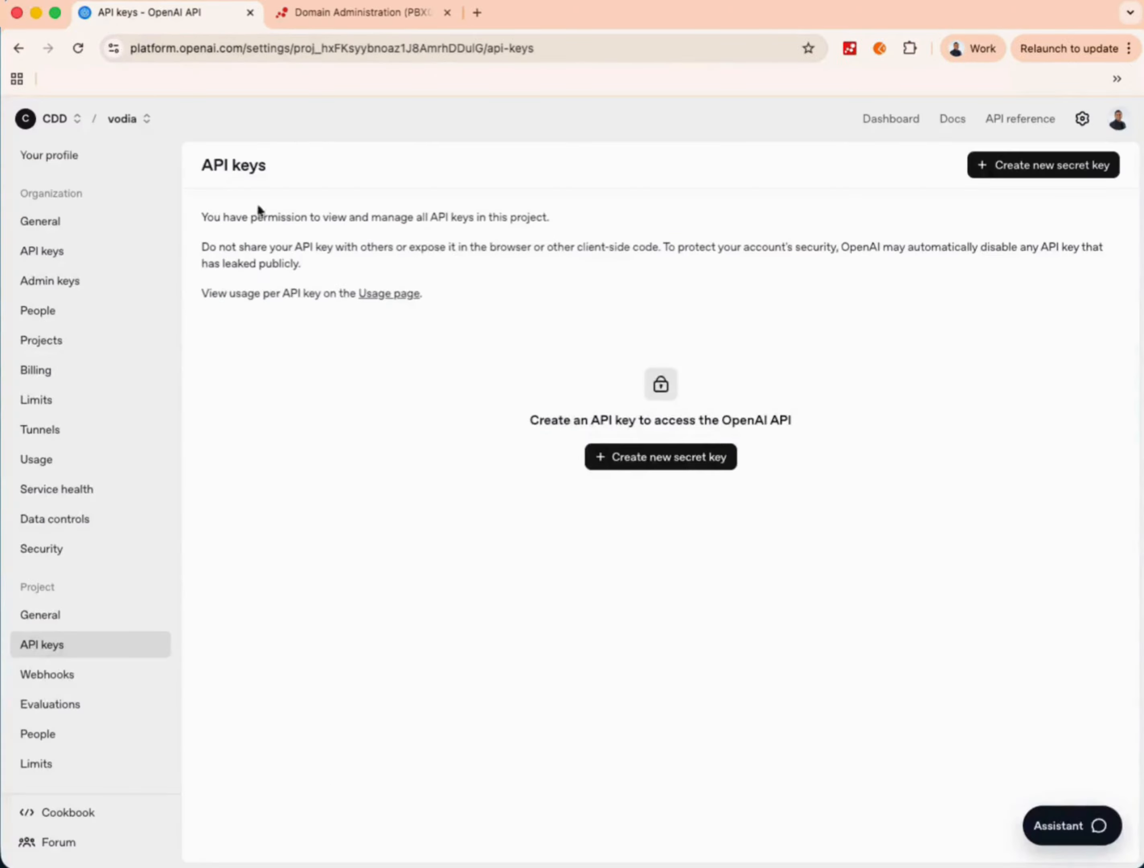
# - Create a secret key named 'Vodia' in the vodia project, copy it, and return to Vodia
pyautogui.moveTo(275, 166); pyautogui.dragTo(198, 165)
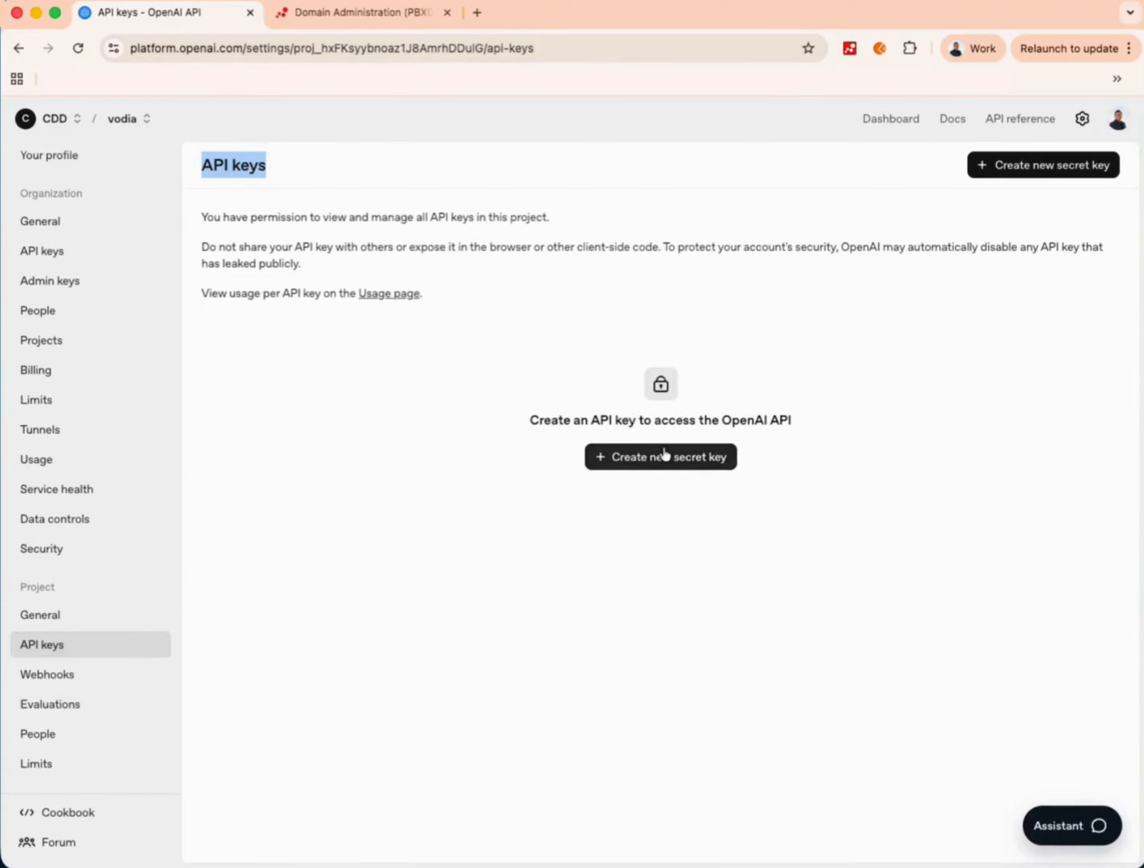
pyautogui.click(662, 457)
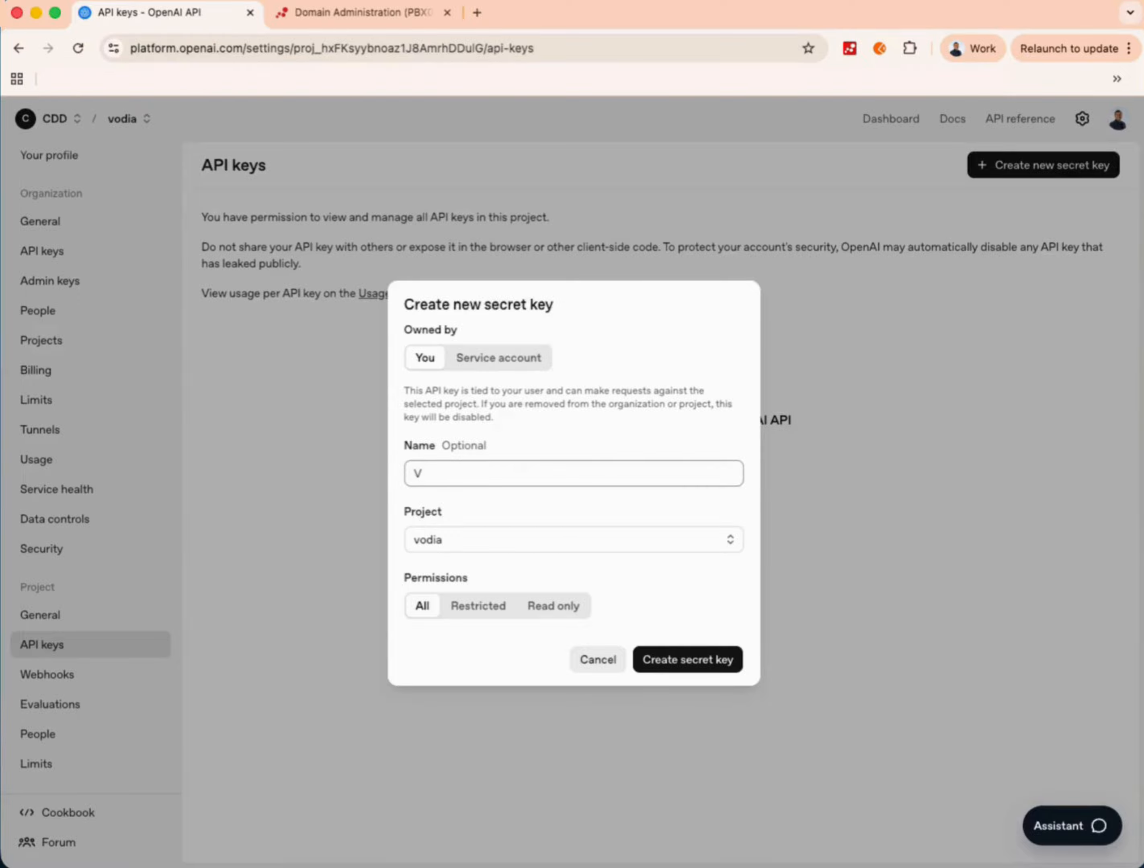
pyautogui.write('odia')
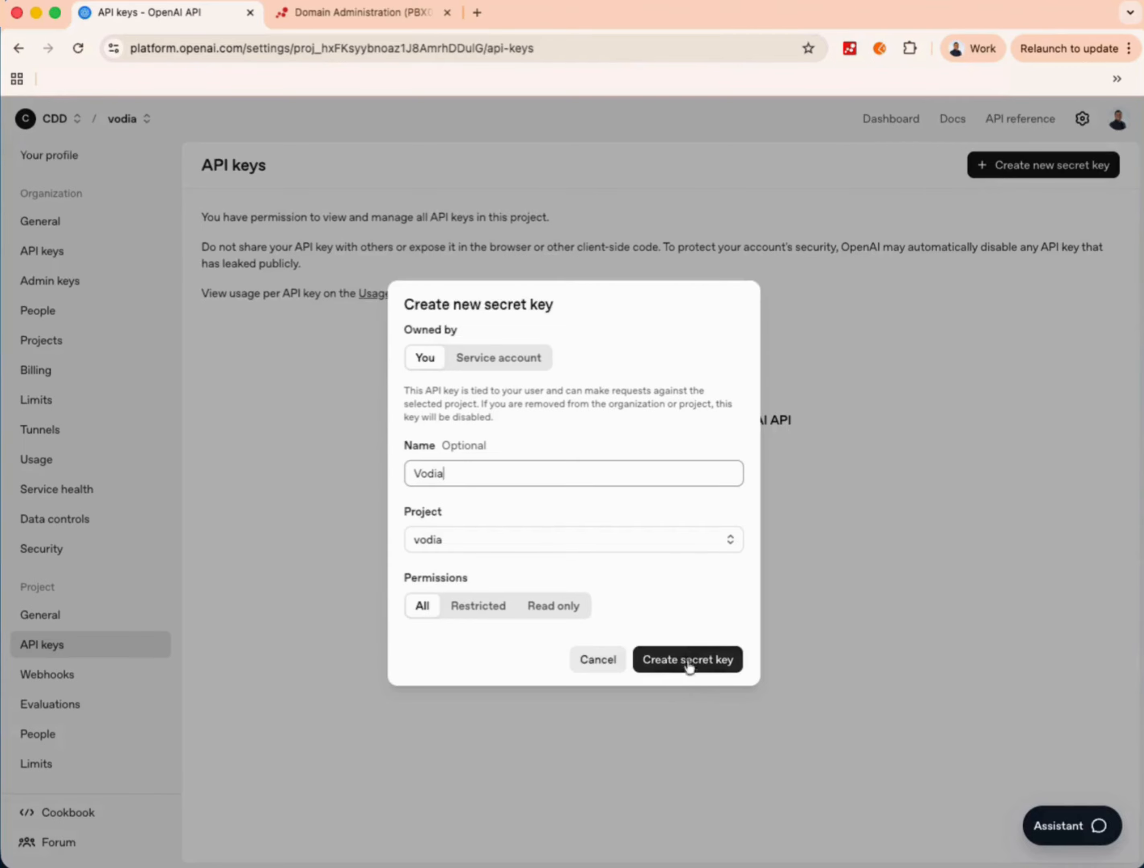
pyautogui.click(572, 539)
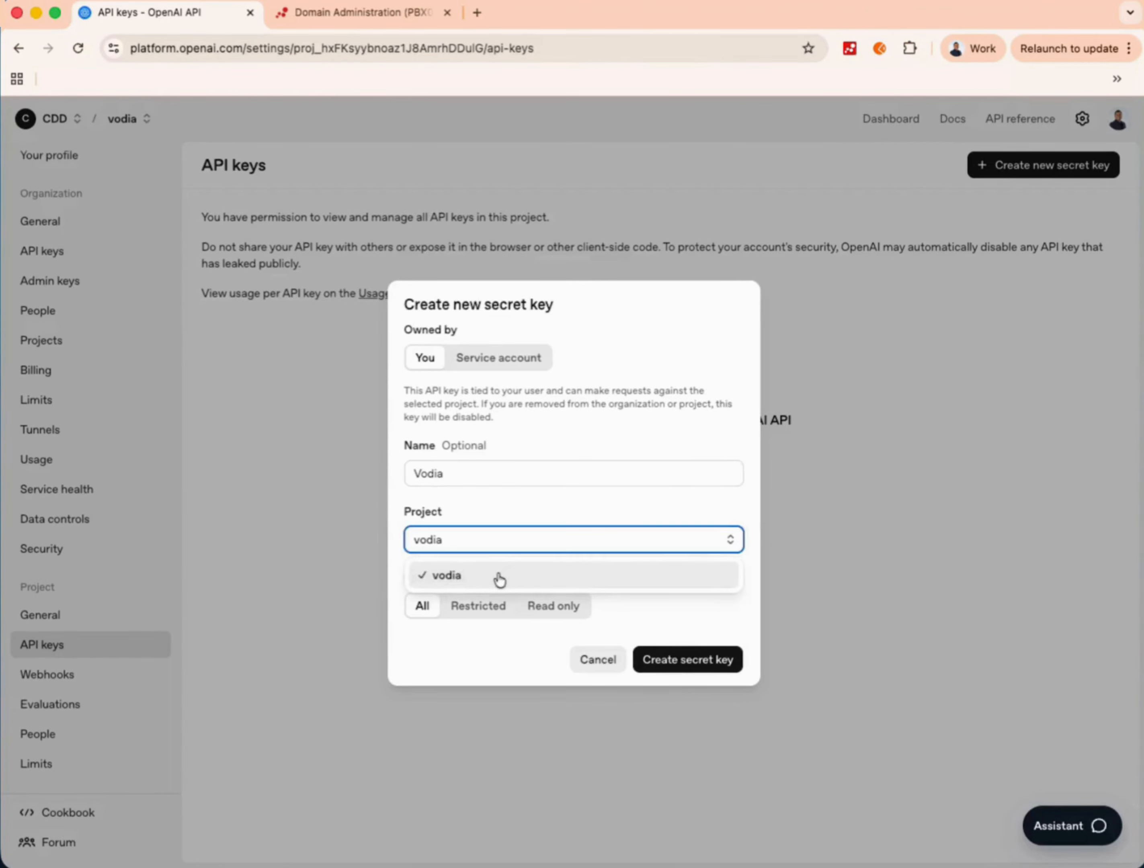
pyautogui.click(498, 579)
pyautogui.click(727, 662)
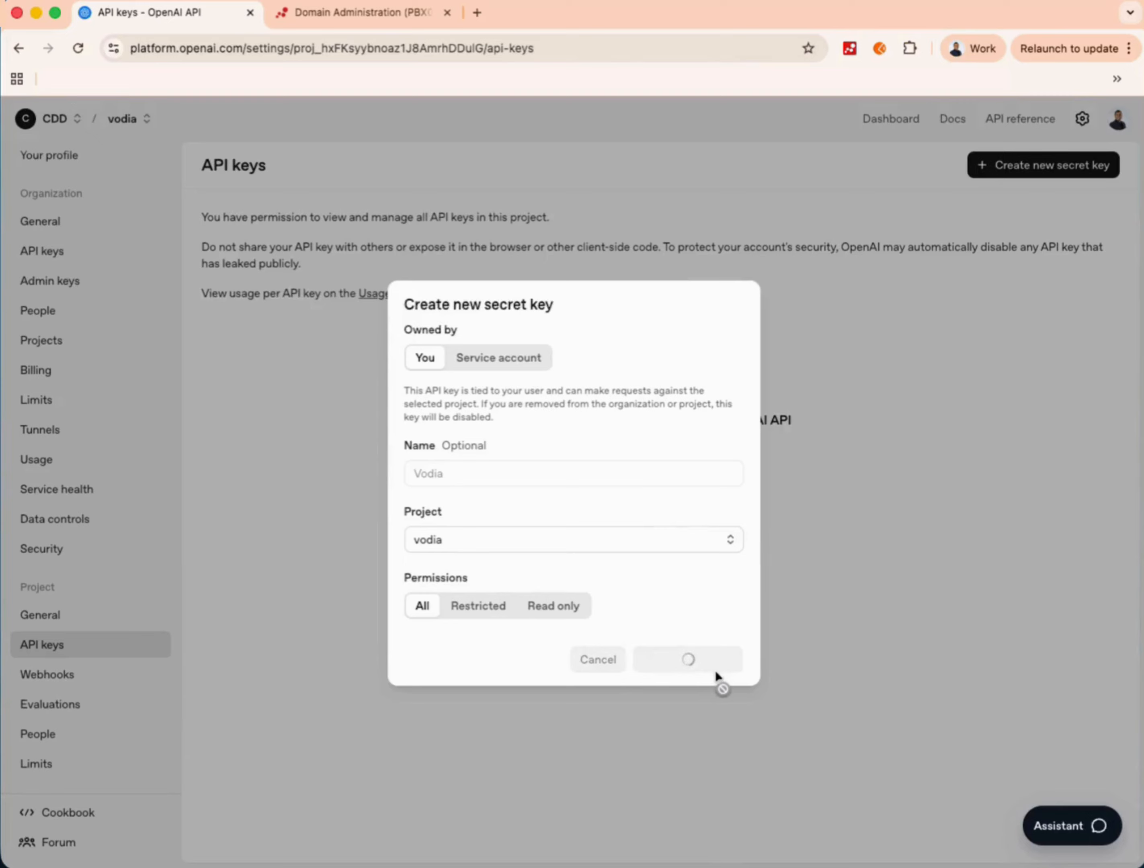
pyautogui.click(693, 500)
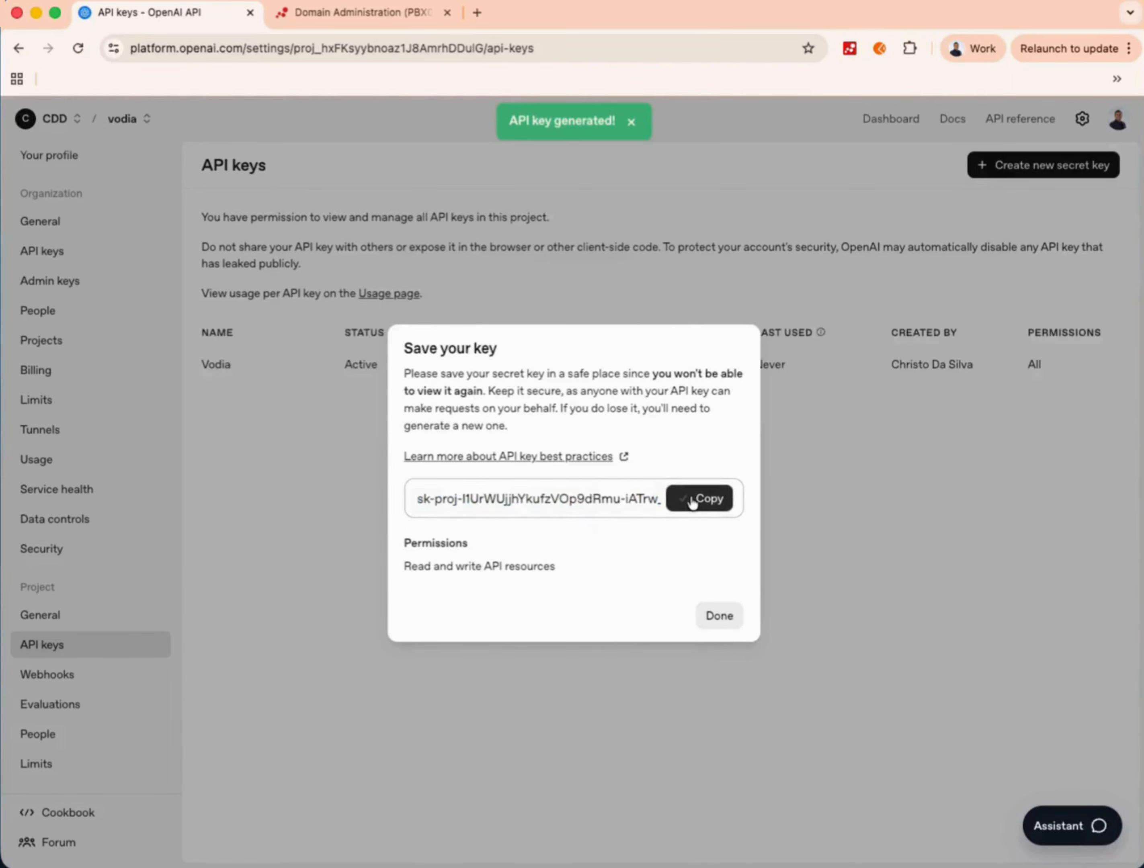
pyautogui.click(321, 20)
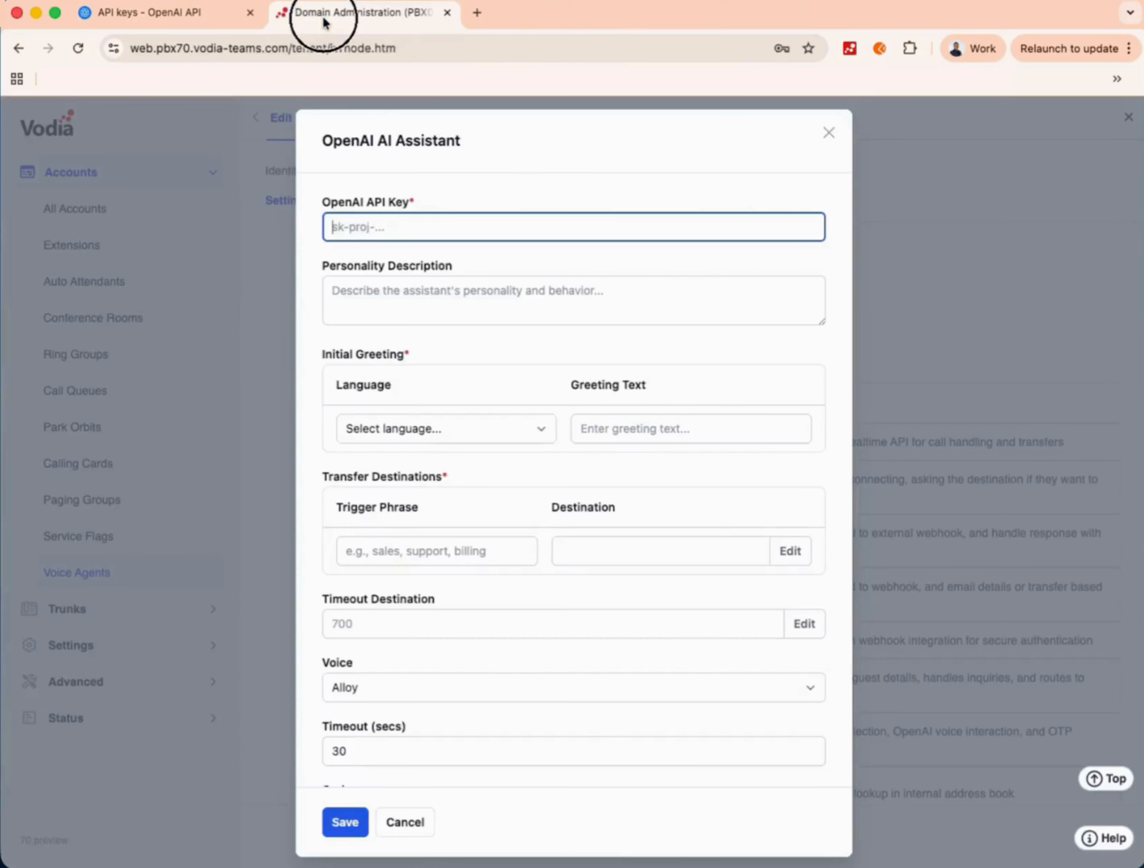
# - Paste the OpenAI API key and the assistant's personality description into their fields
pyautogui.press('super+v')
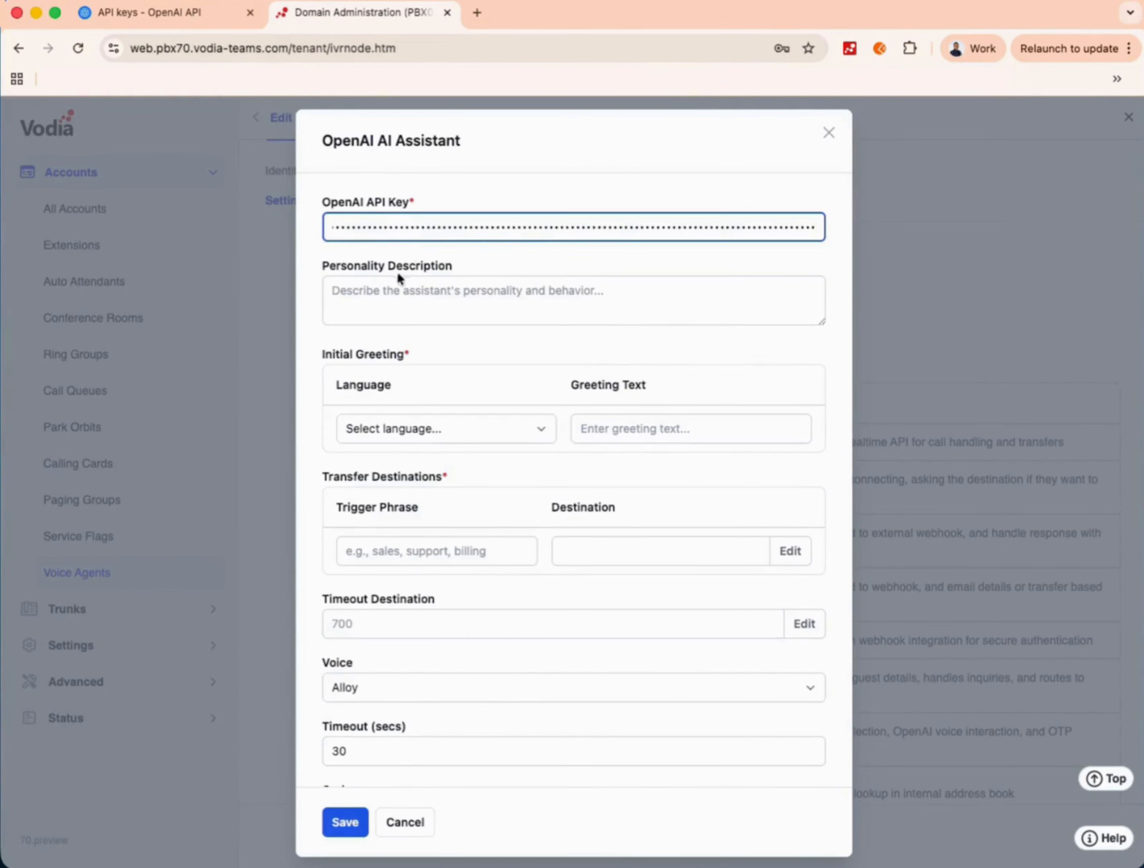
pyautogui.click(397, 294)
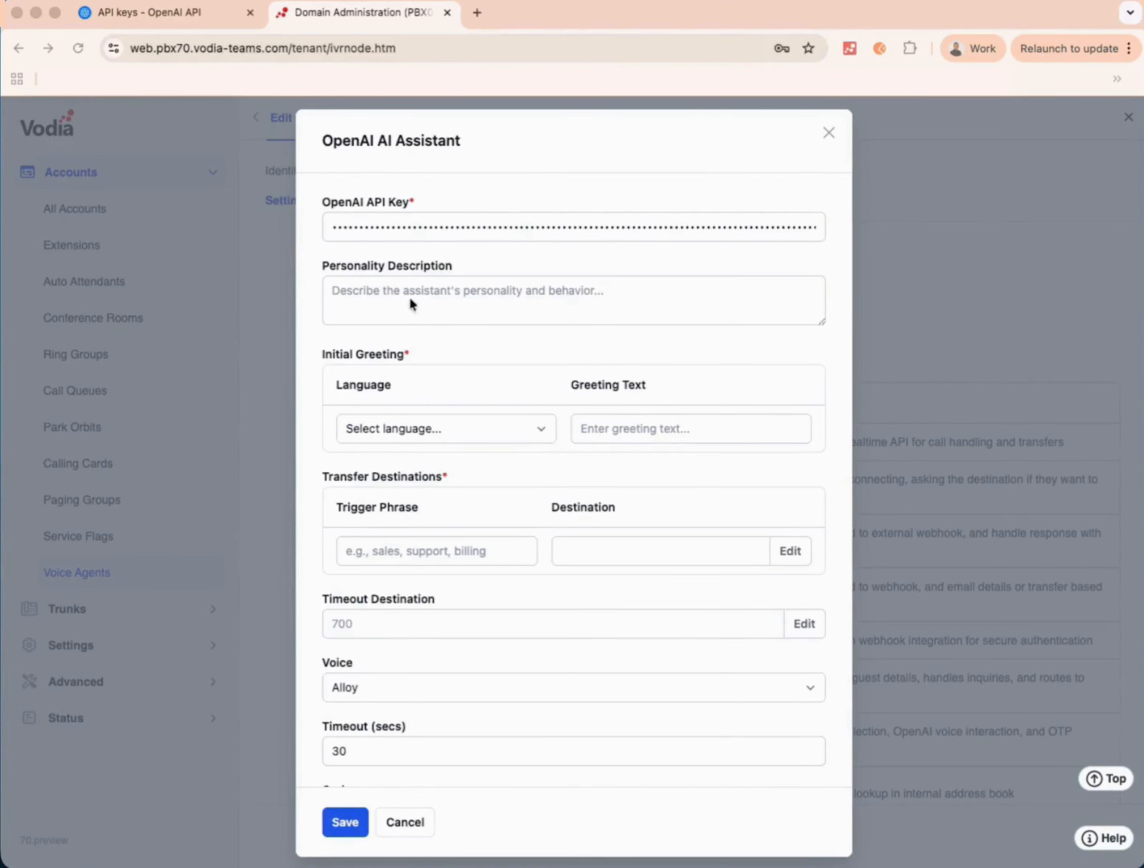
pyautogui.click(398, 295)
pyautogui.press('super+v')
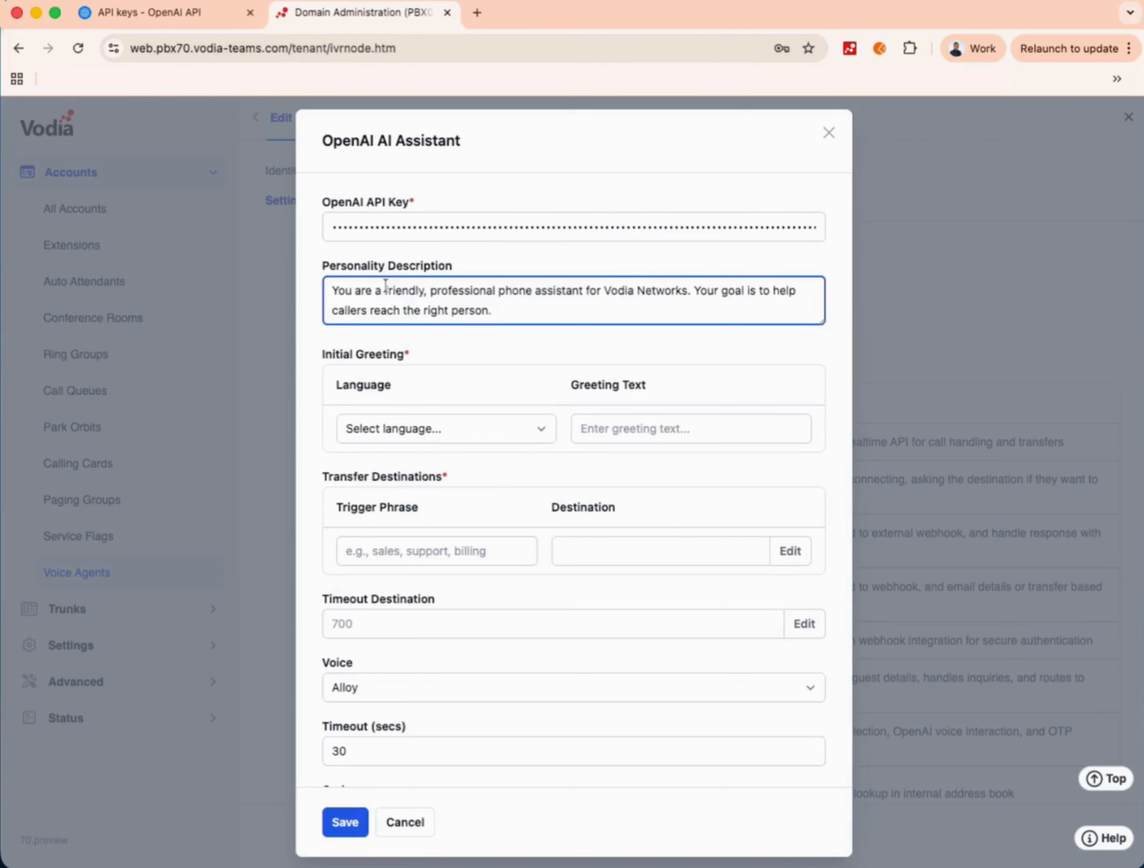
# - Set the greeting language to English with greeting text 'How may I help you today?'
pyautogui.click(447, 436)
pyautogui.click(422, 503)
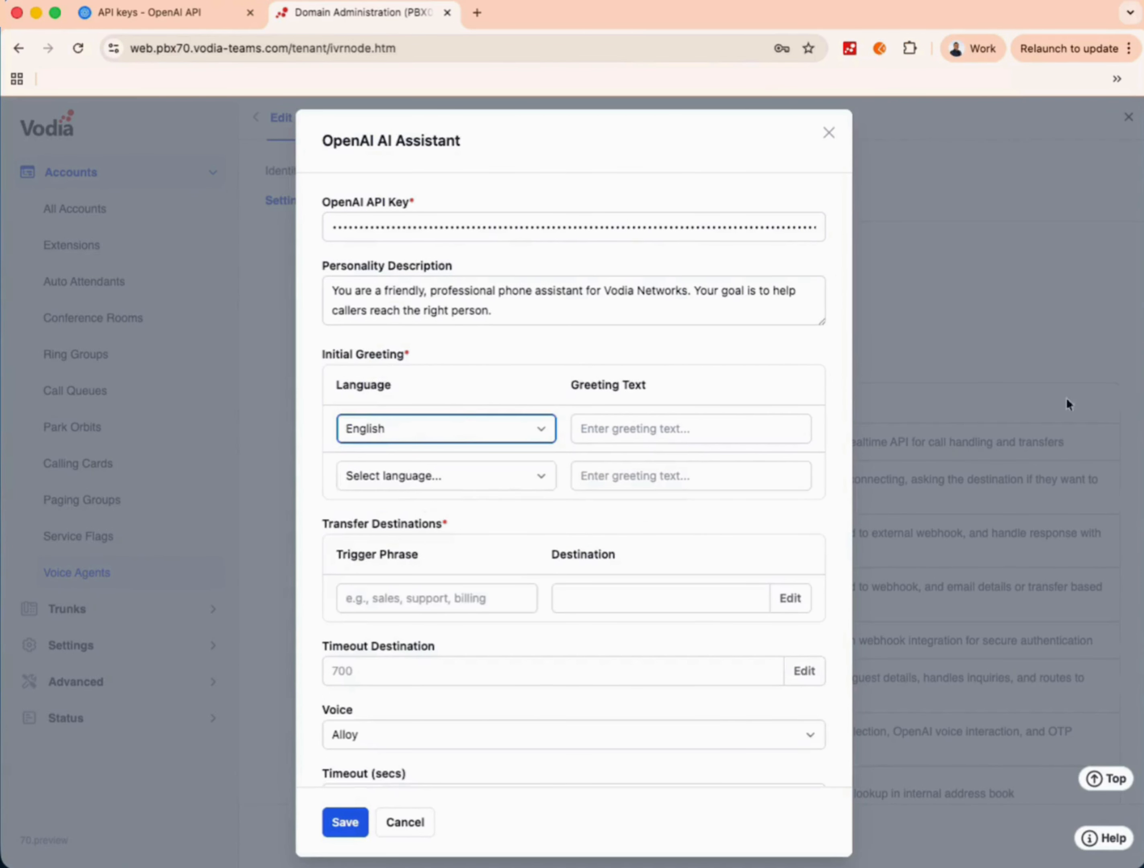
pyautogui.press('super+Tab')
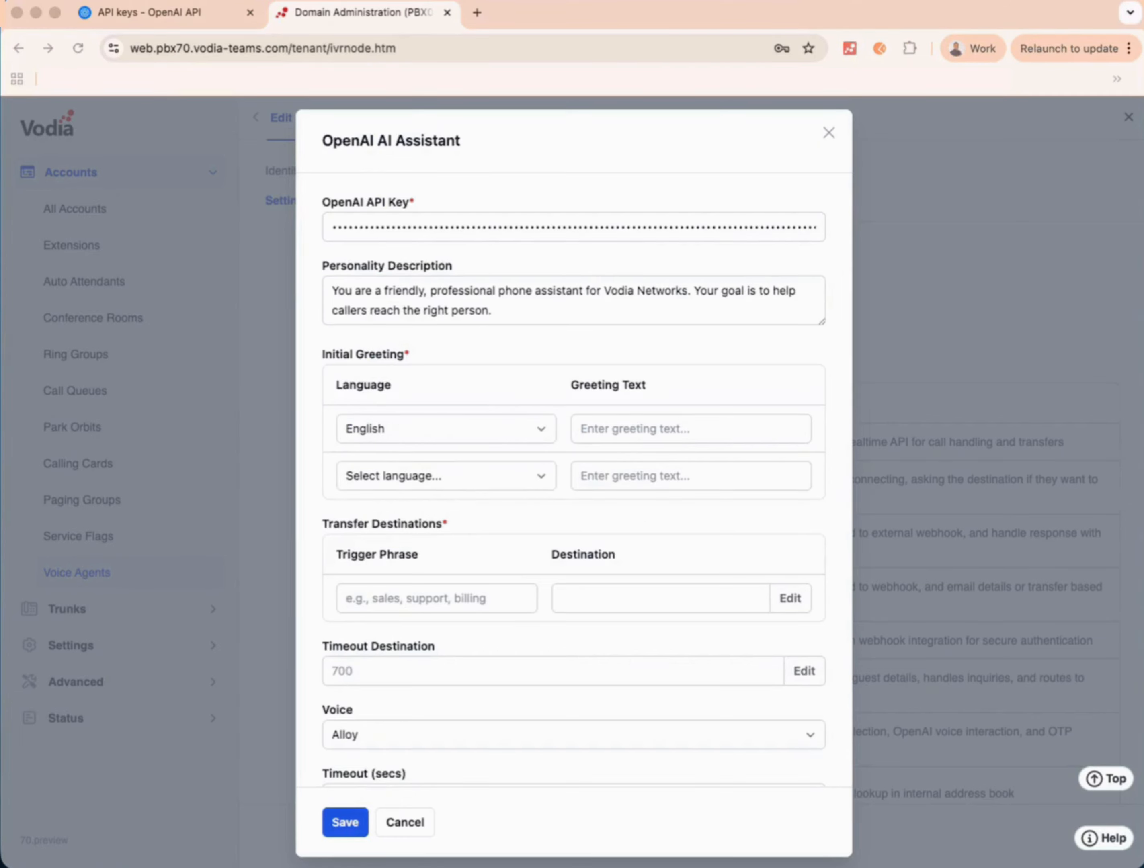
pyautogui.press('super+Tab')
pyautogui.click(666, 427)
pyautogui.press('super+v')
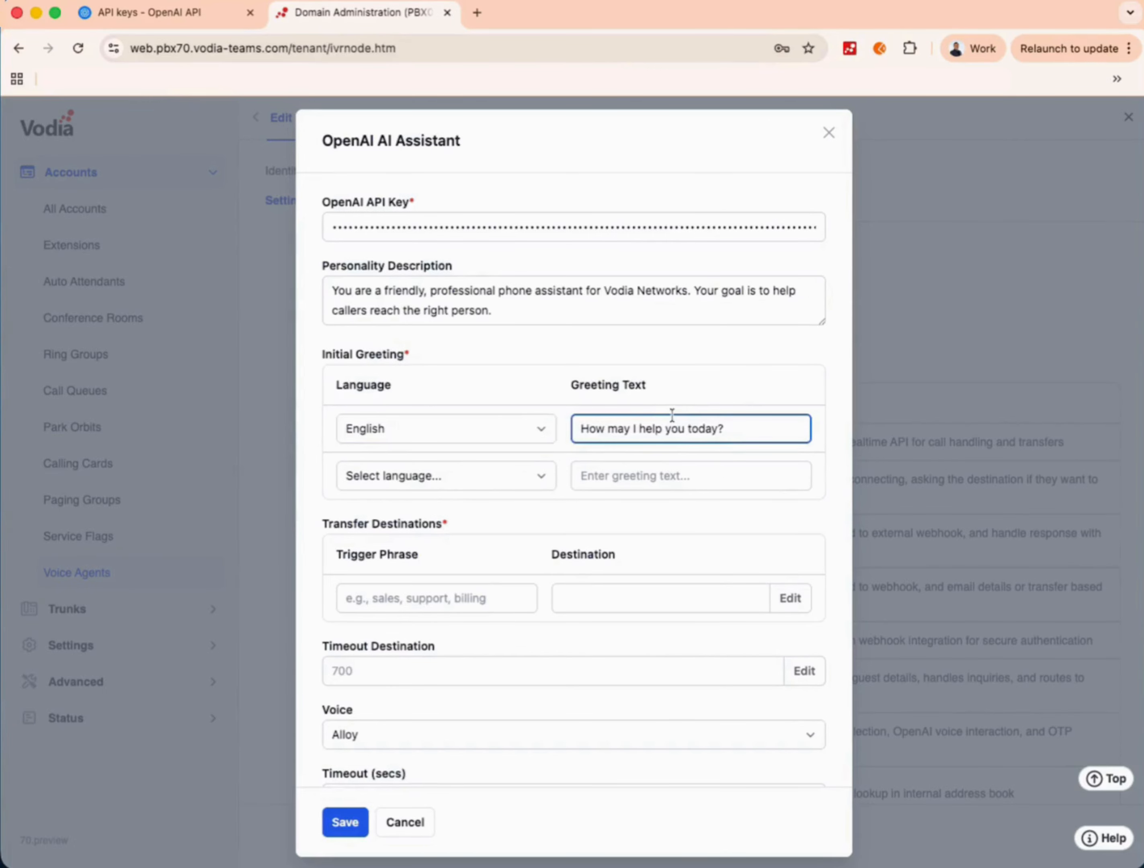
pyautogui.scroll(-2, 672, 415)
pyautogui.scroll(-2, 672, 416)
pyautogui.click(427, 445)
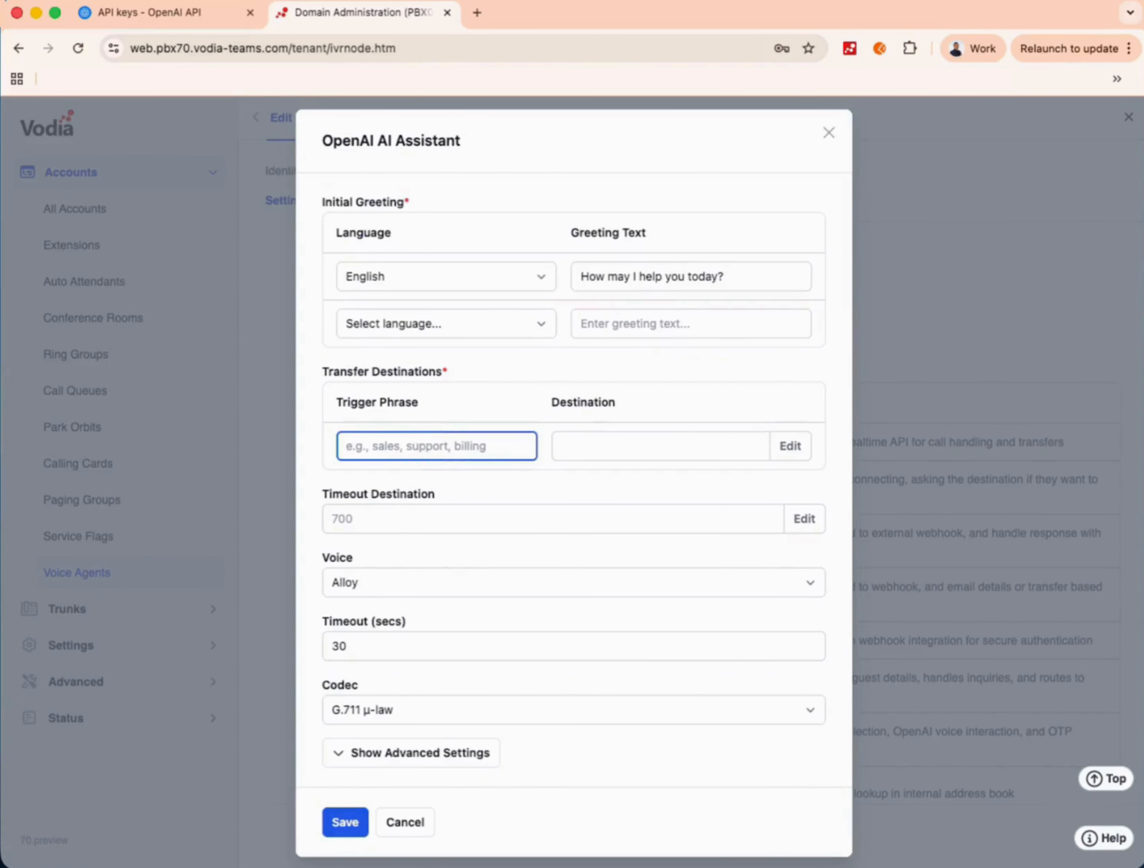
# - Route trigger phrase support to extension 500 and sales to extension 501
pyautogui.write('supp')
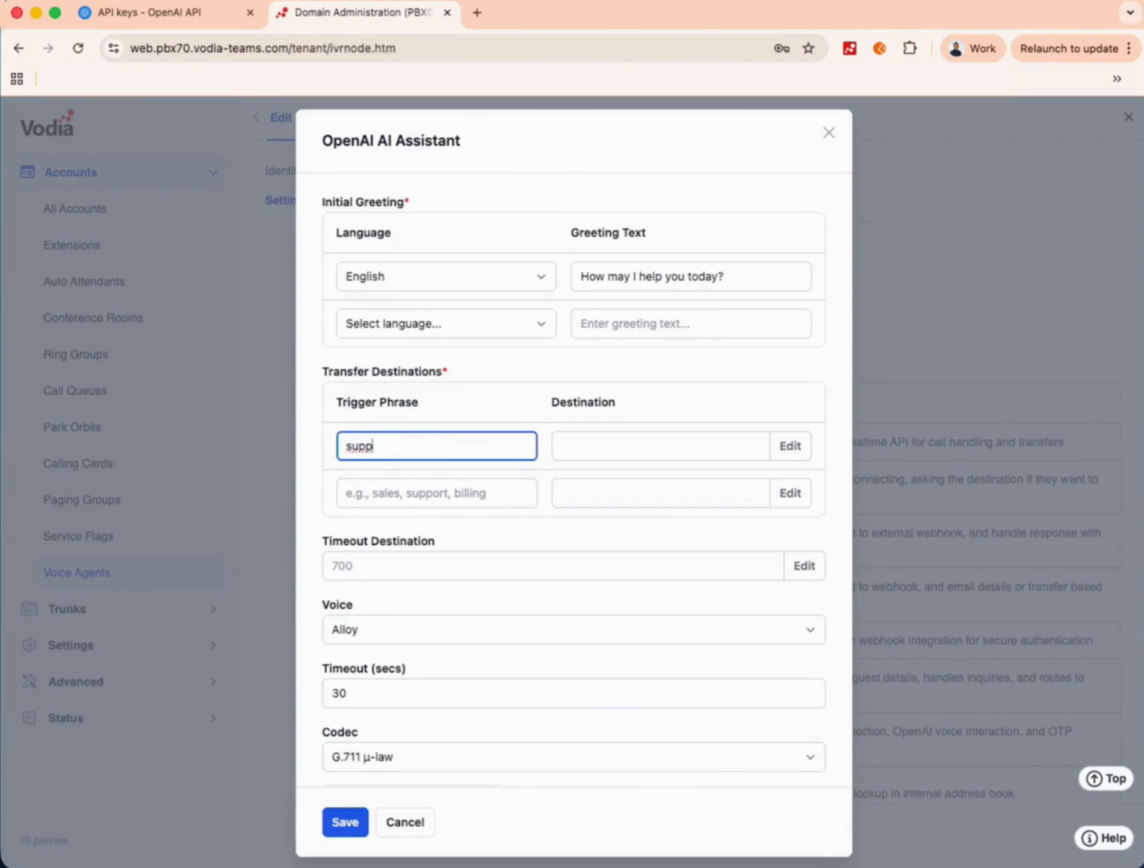
pyautogui.write('ort')
pyautogui.press('Tab')
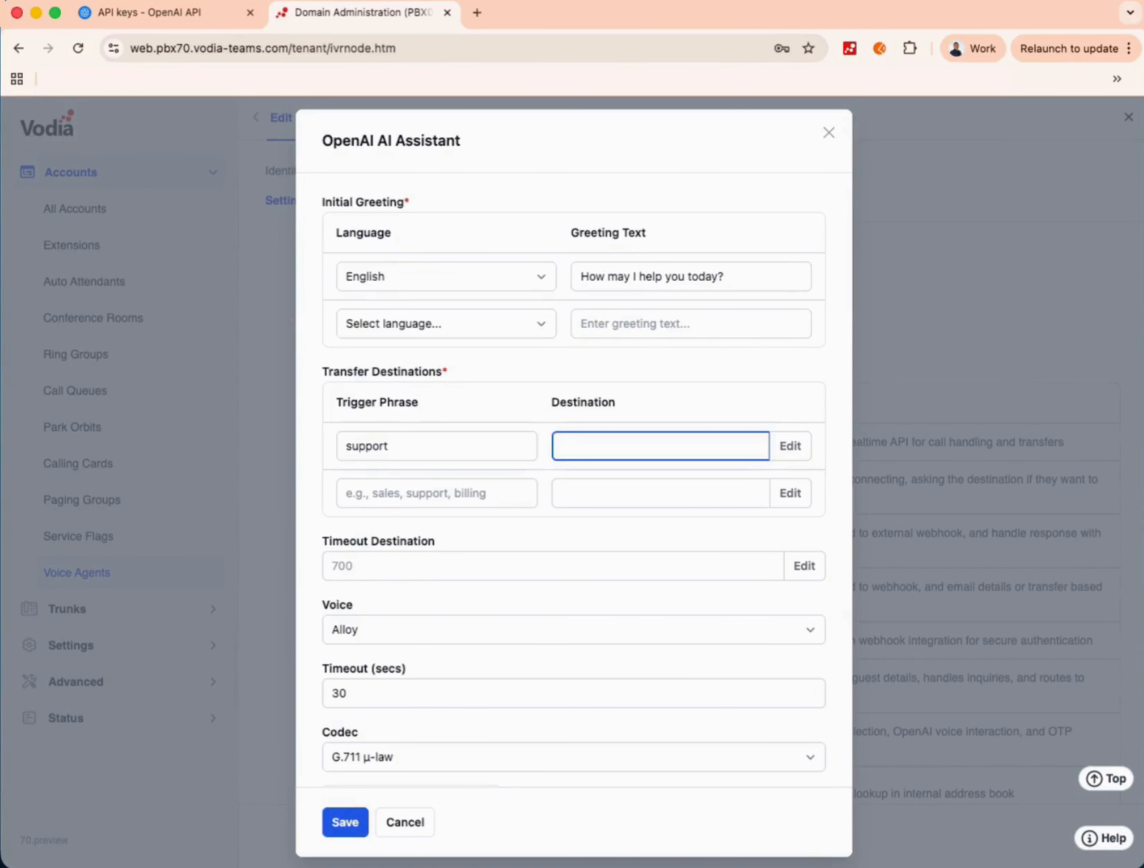
pyautogui.write('500')
pyautogui.press('Tab')
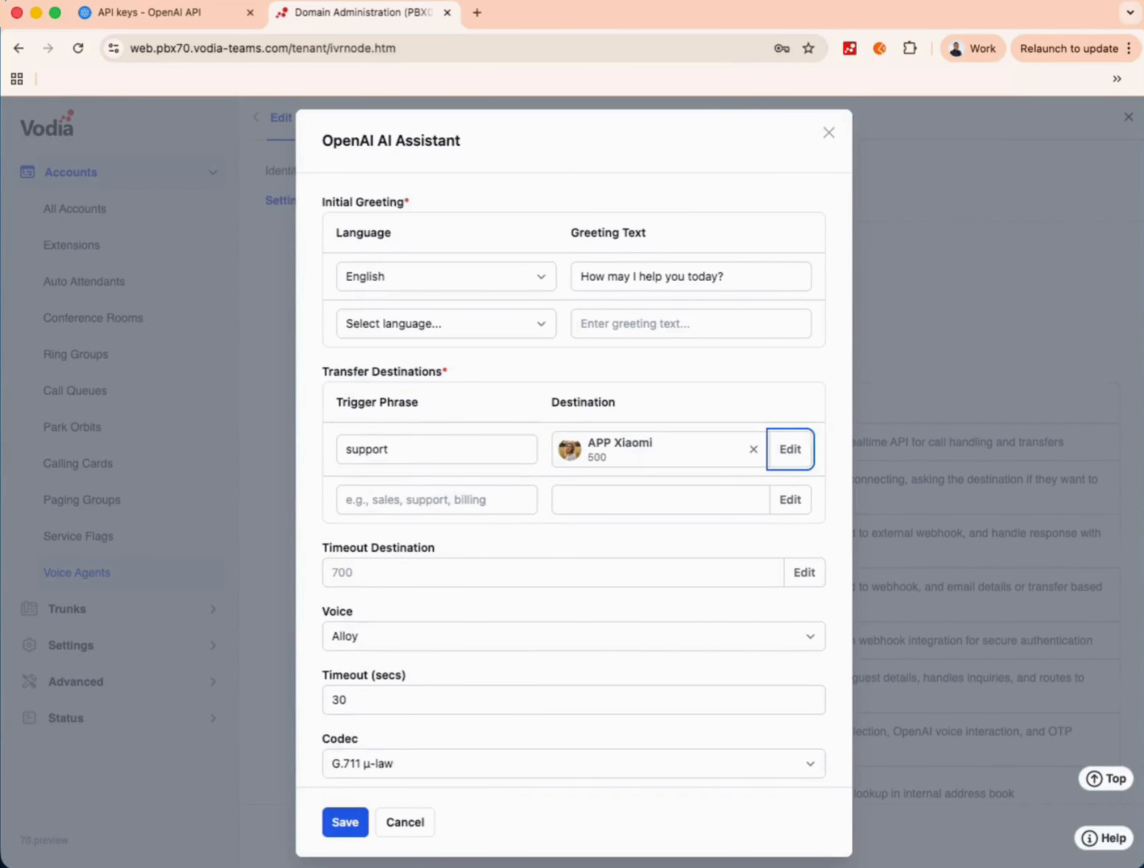
pyautogui.click(408, 499)
pyautogui.write('sa')
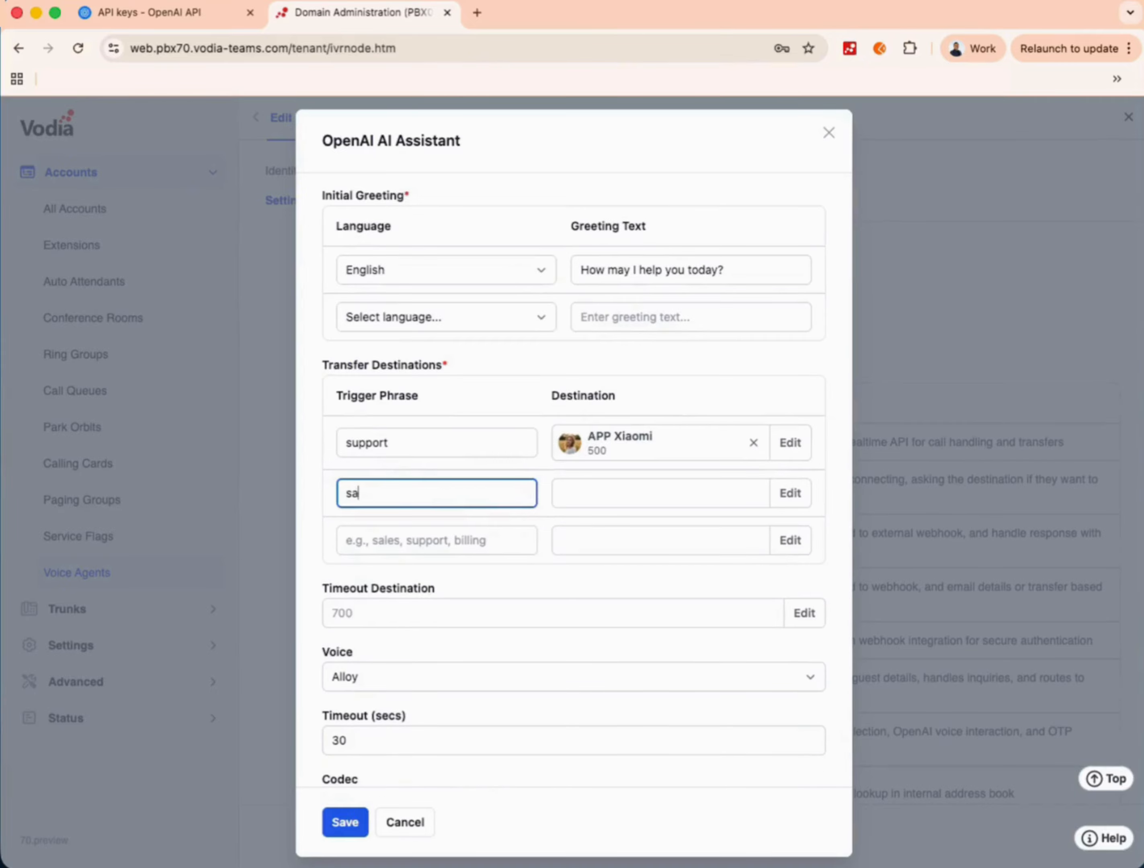
pyautogui.write('les')
pyautogui.press('Tab')
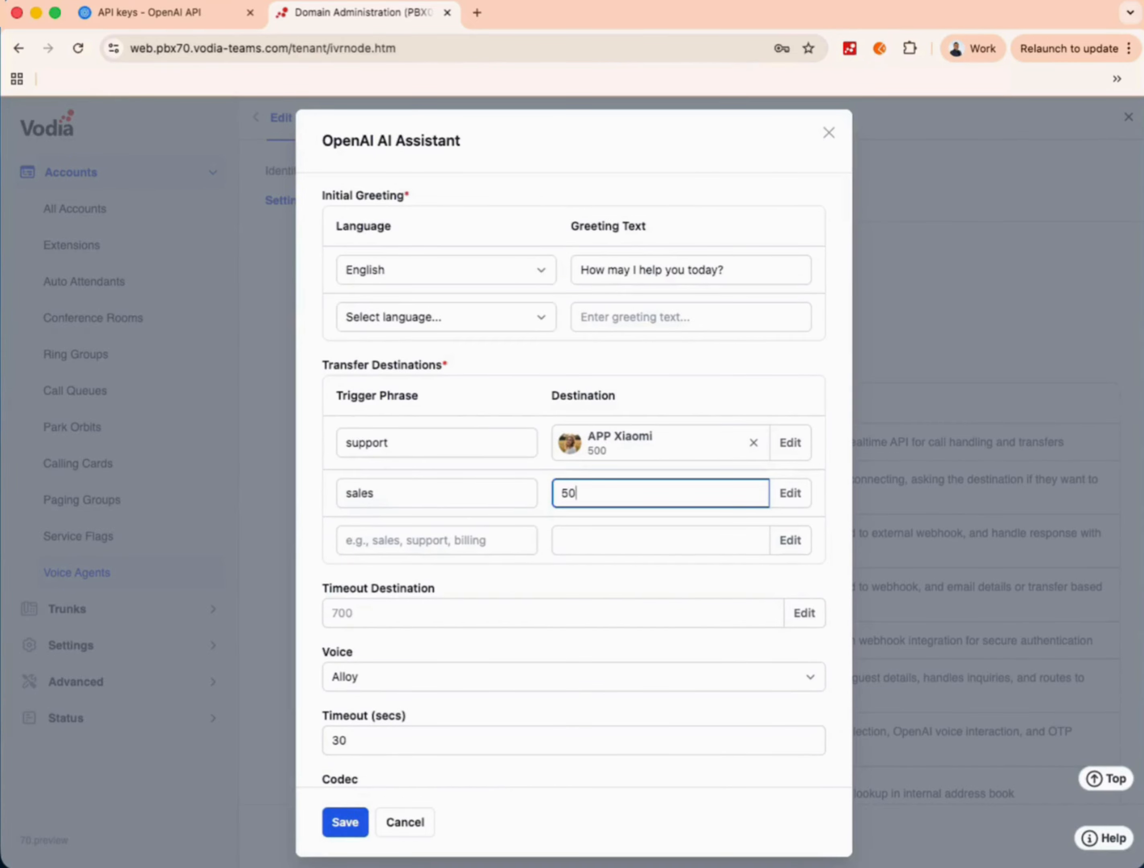
pyautogui.click(389, 531)
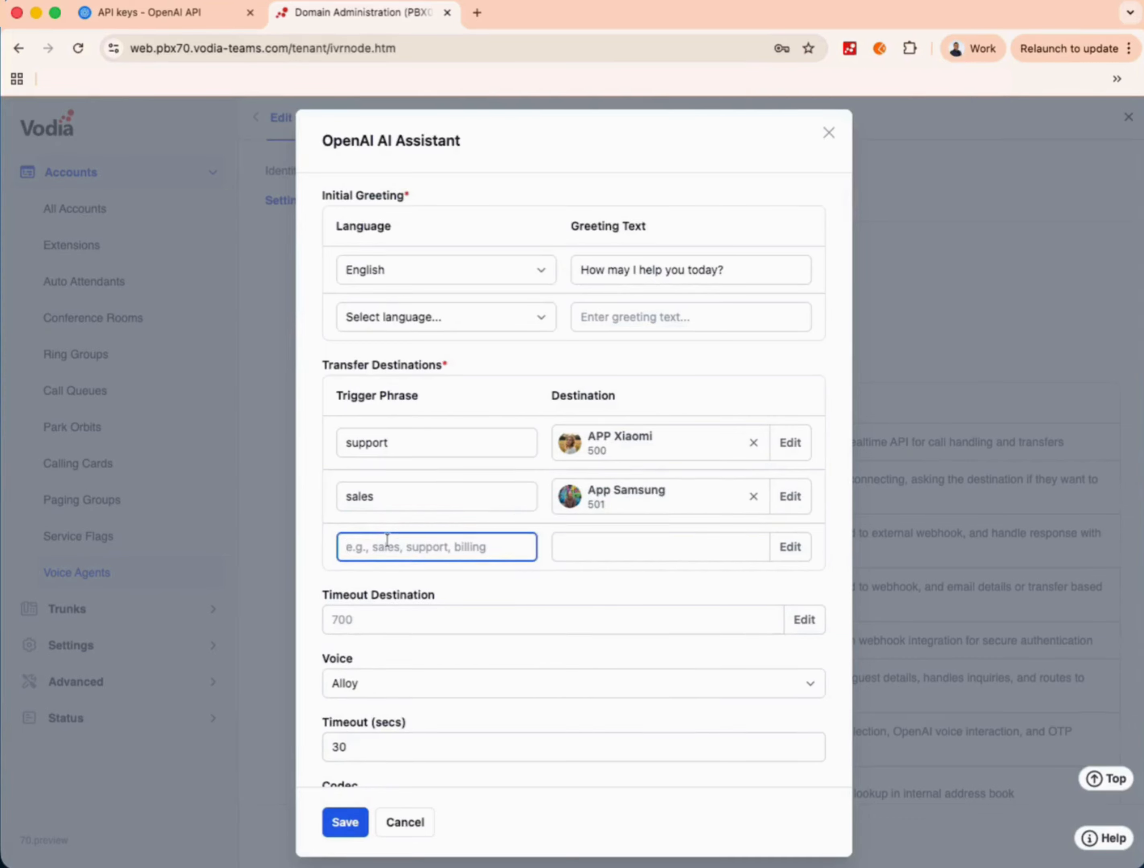
# - Route trigger phrase billing to extension 502 and open the Timeout Destination account list
pyautogui.write('billing')
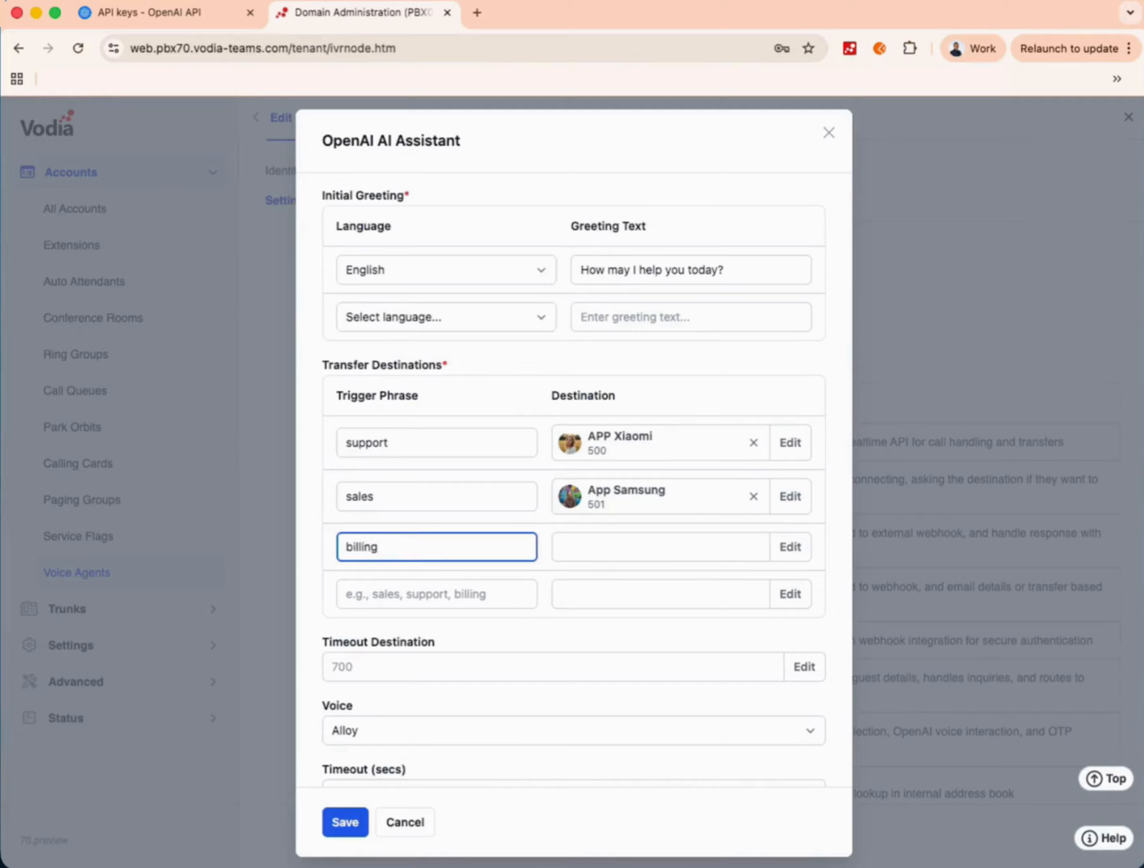
pyautogui.click(581, 553)
pyautogui.write('502')
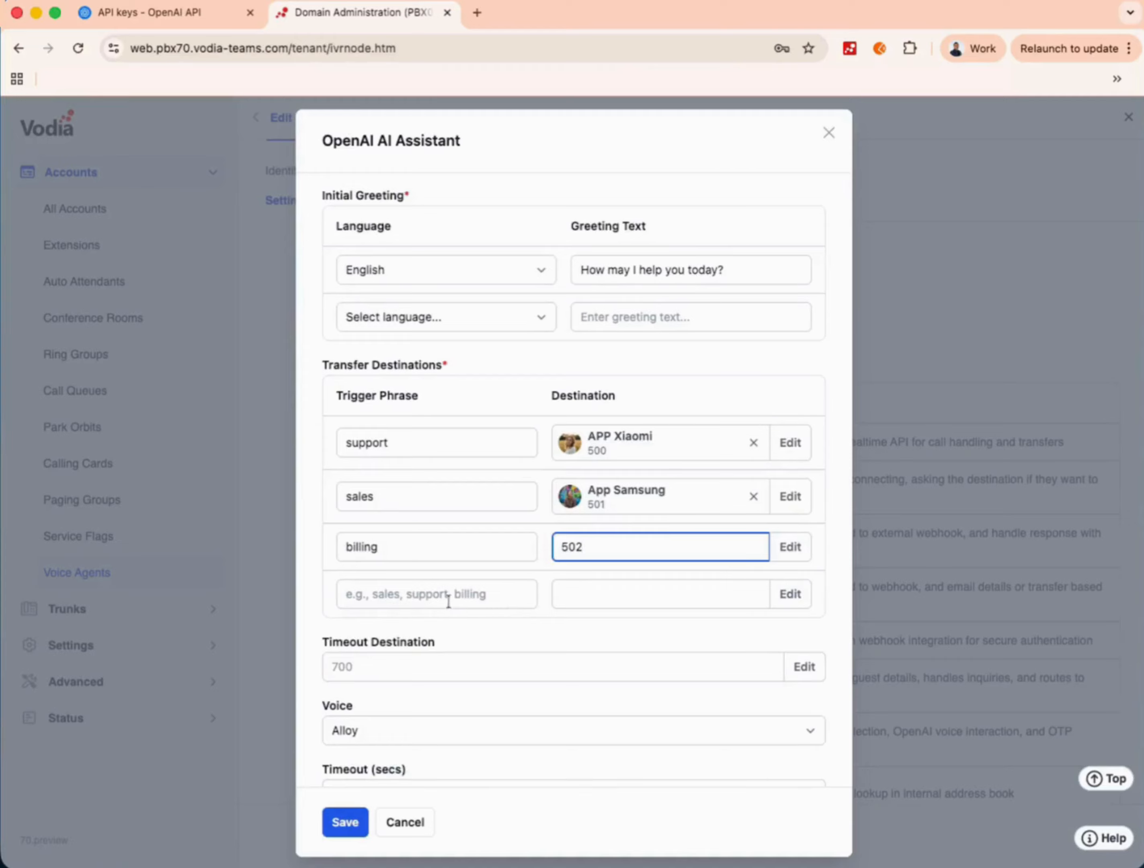
pyautogui.click(434, 590)
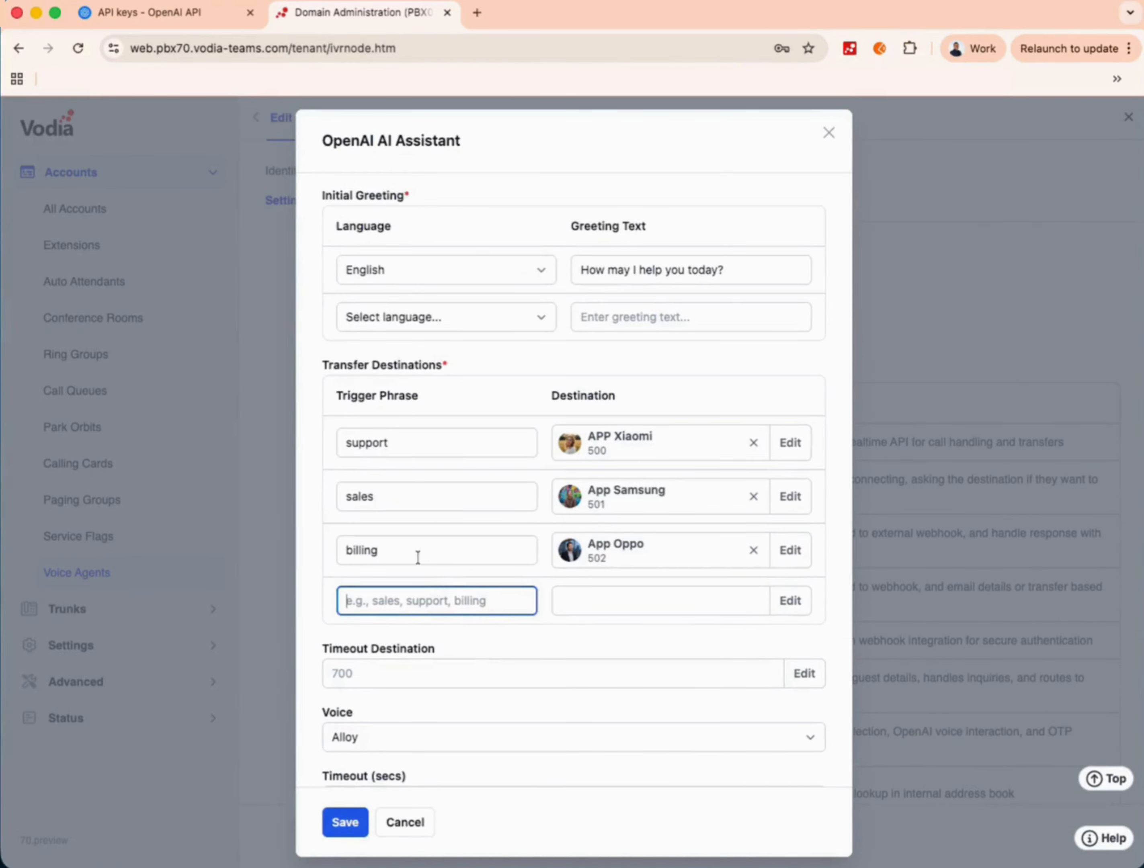
pyautogui.click(457, 677)
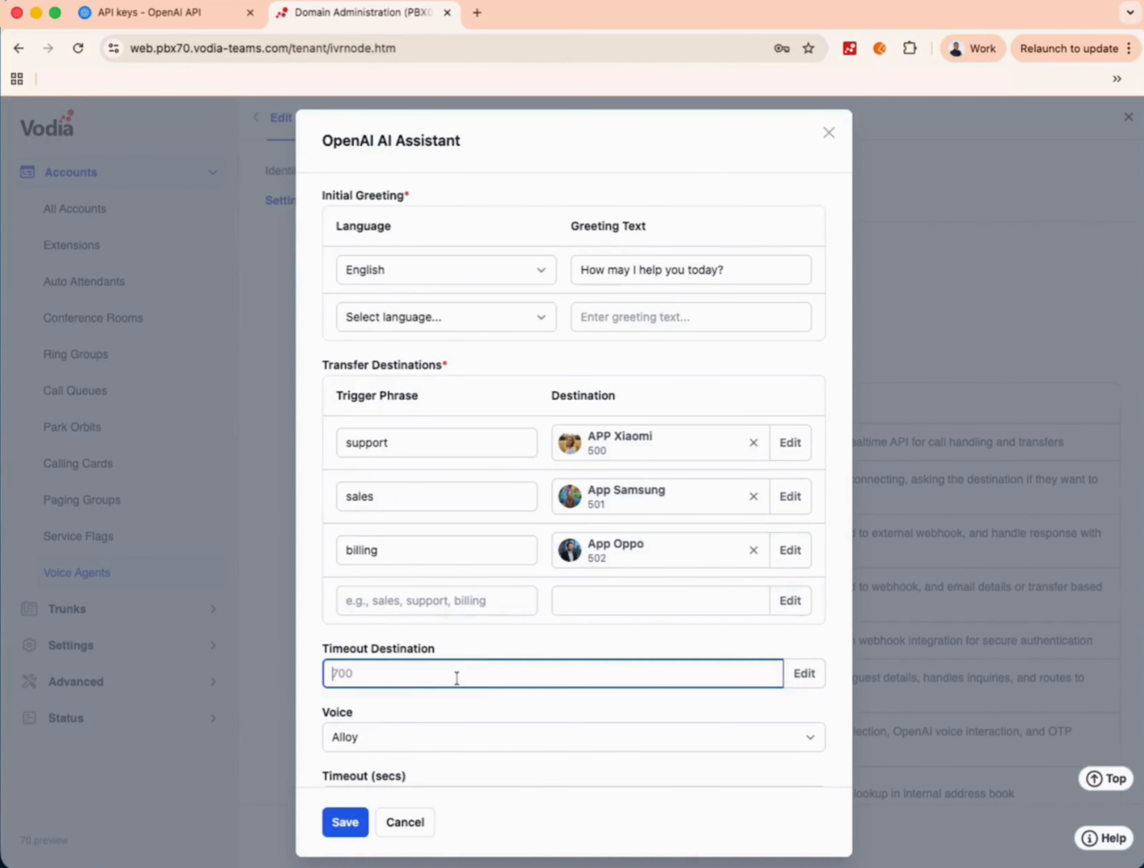
pyautogui.click(807, 676)
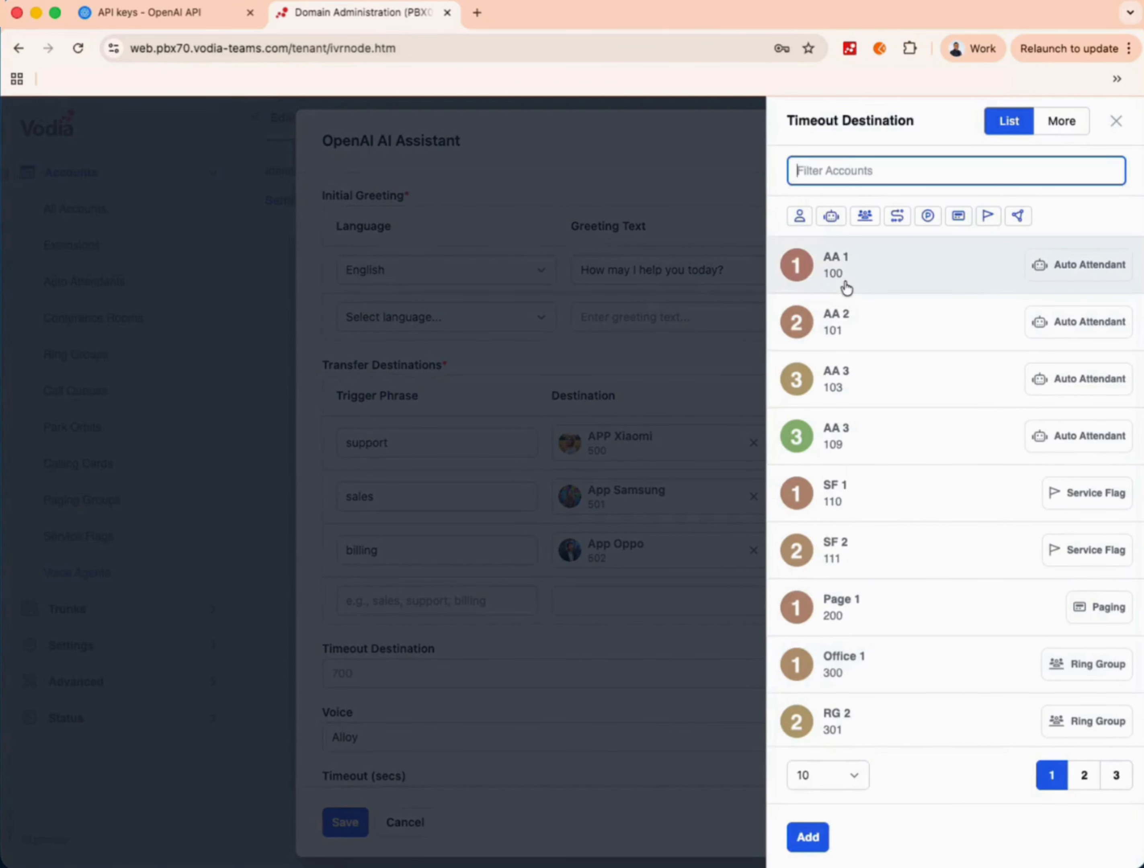
# - Set AA 1 as the timeout destination, choose the Ash voice, and save
pyautogui.click(847, 288)
pyautogui.scroll(-3, 463, 642)
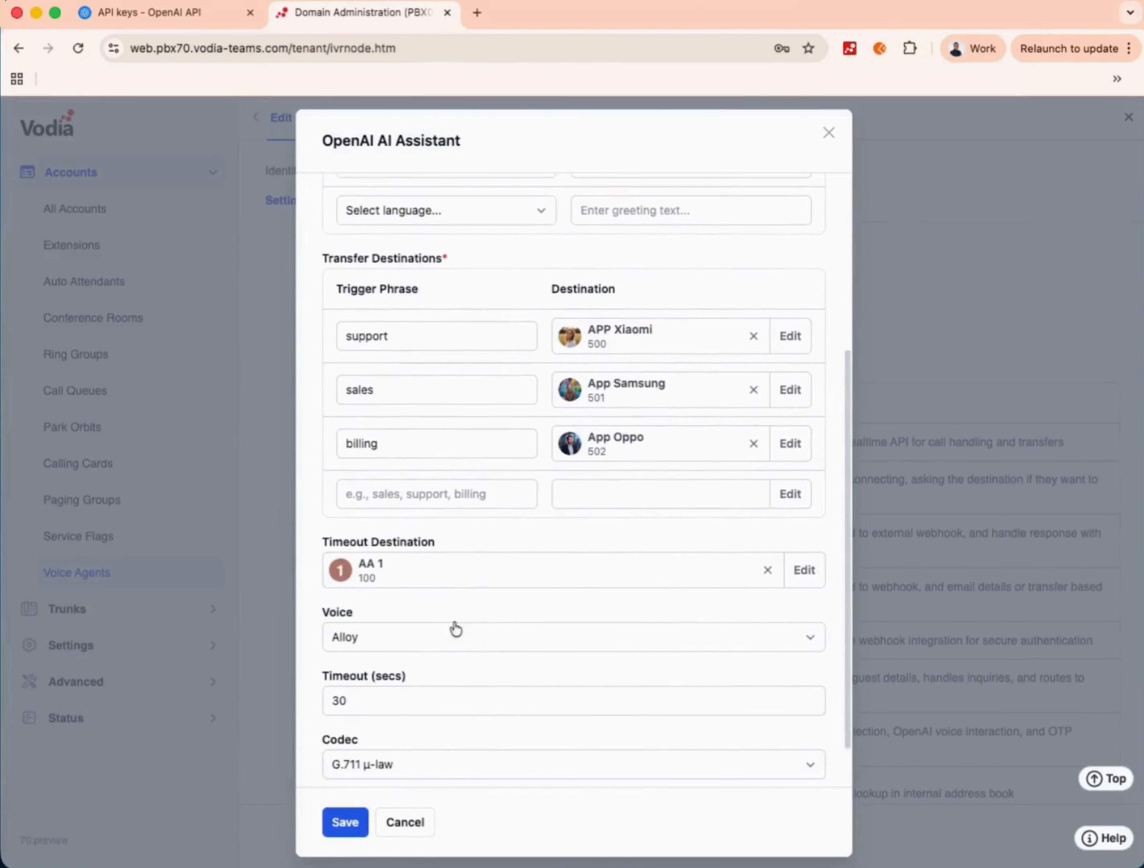
pyautogui.click(455, 633)
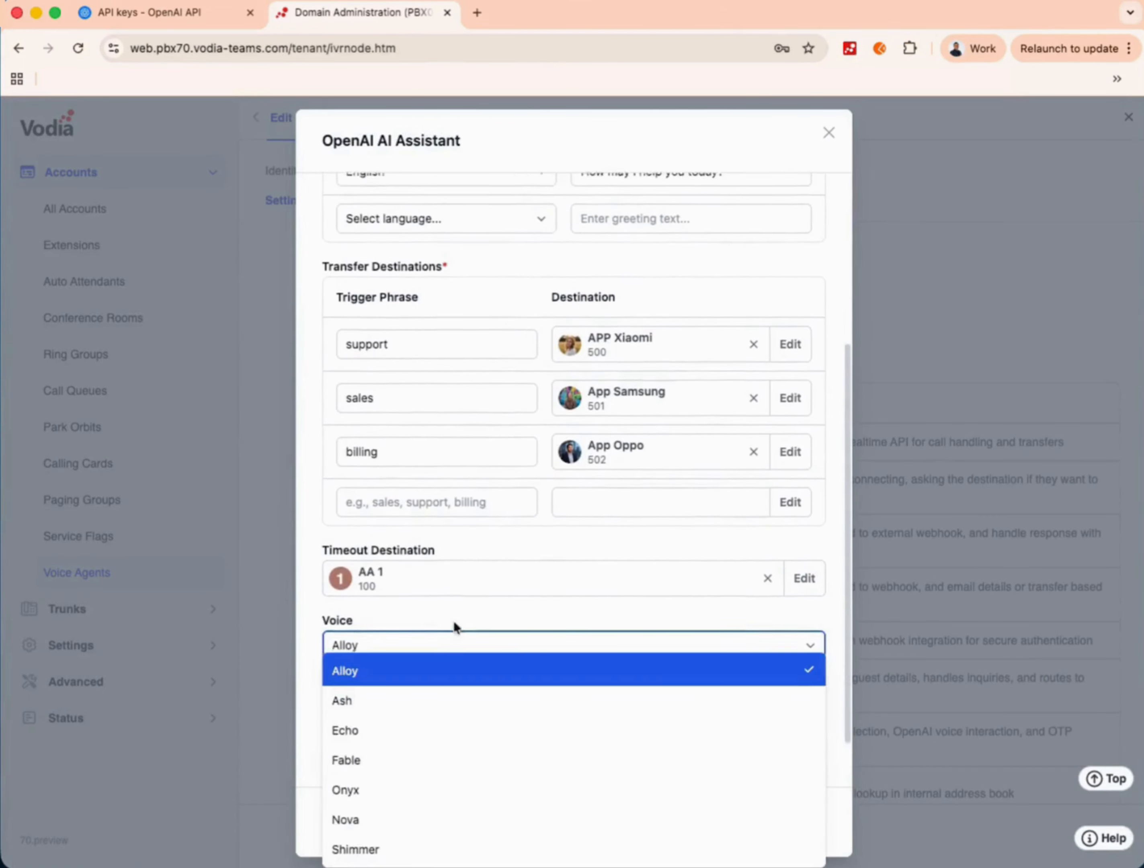
pyautogui.click(423, 702)
pyautogui.scroll(-2, 422, 702)
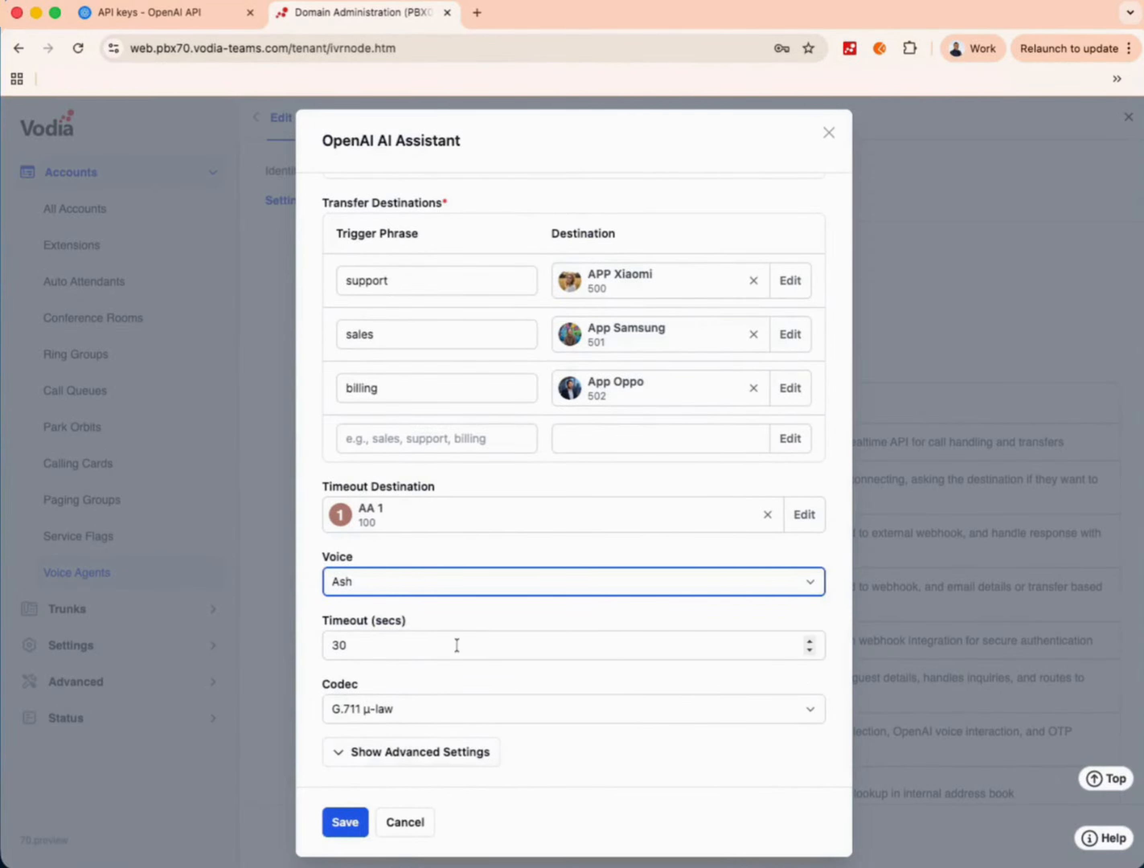
pyautogui.scroll(5, 457, 645)
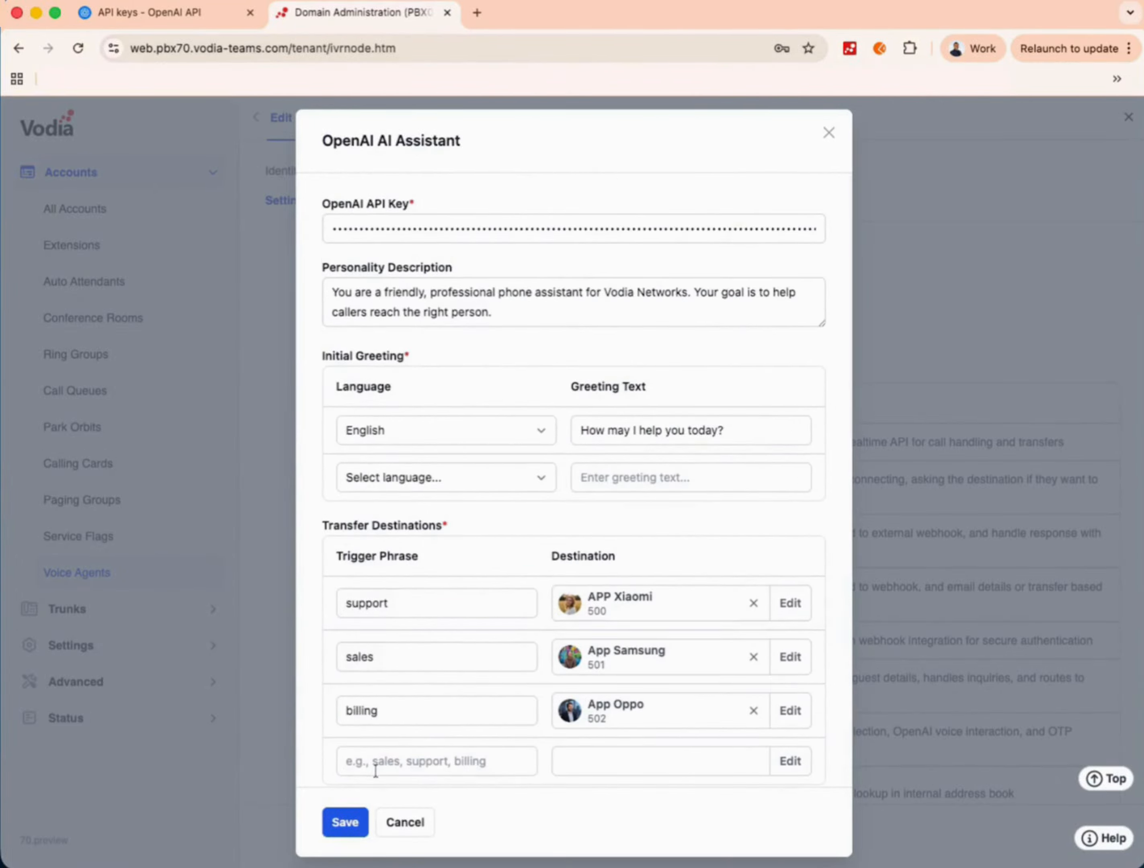
pyautogui.click(342, 822)
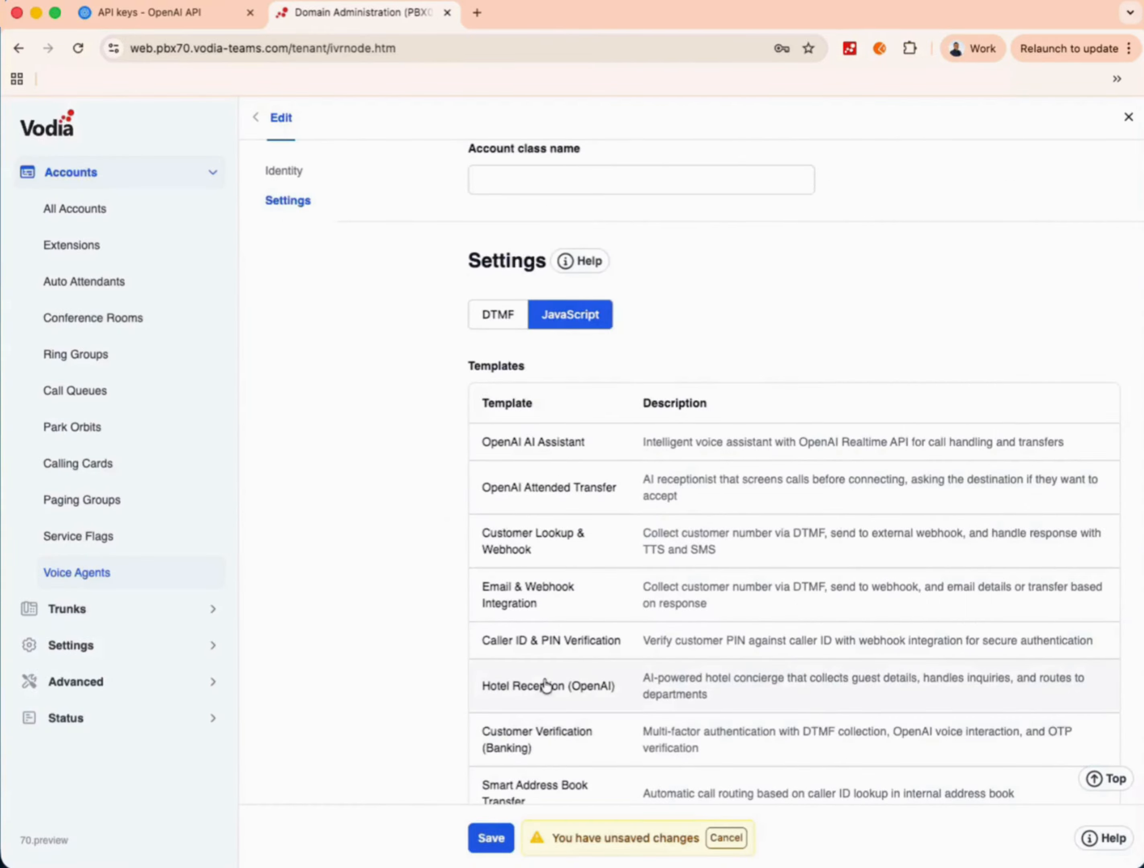
# - Scroll to the script's closing call.dial('openai') line and save the voice agent
pyautogui.scroll(-15, 544, 681)
pyautogui.scroll(-20, 544, 680)
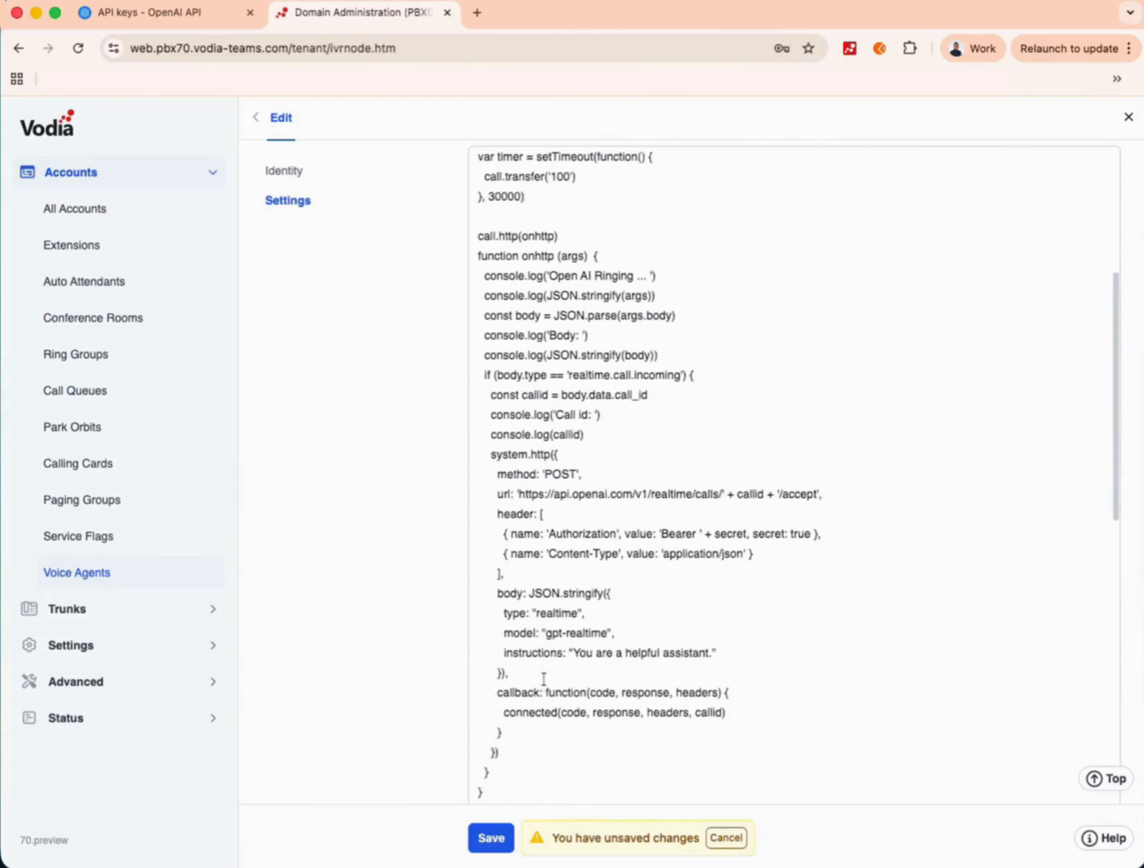
pyautogui.scroll(-15, 510, 789)
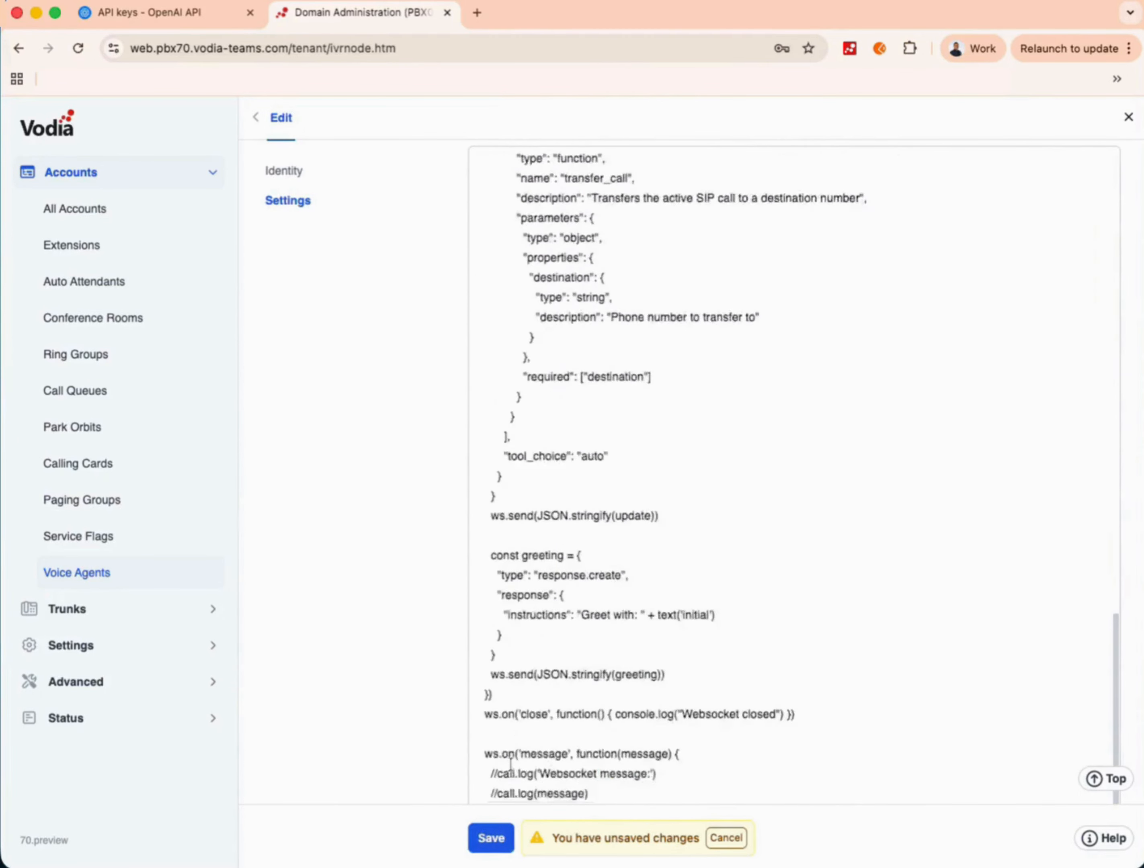
pyautogui.click(492, 839)
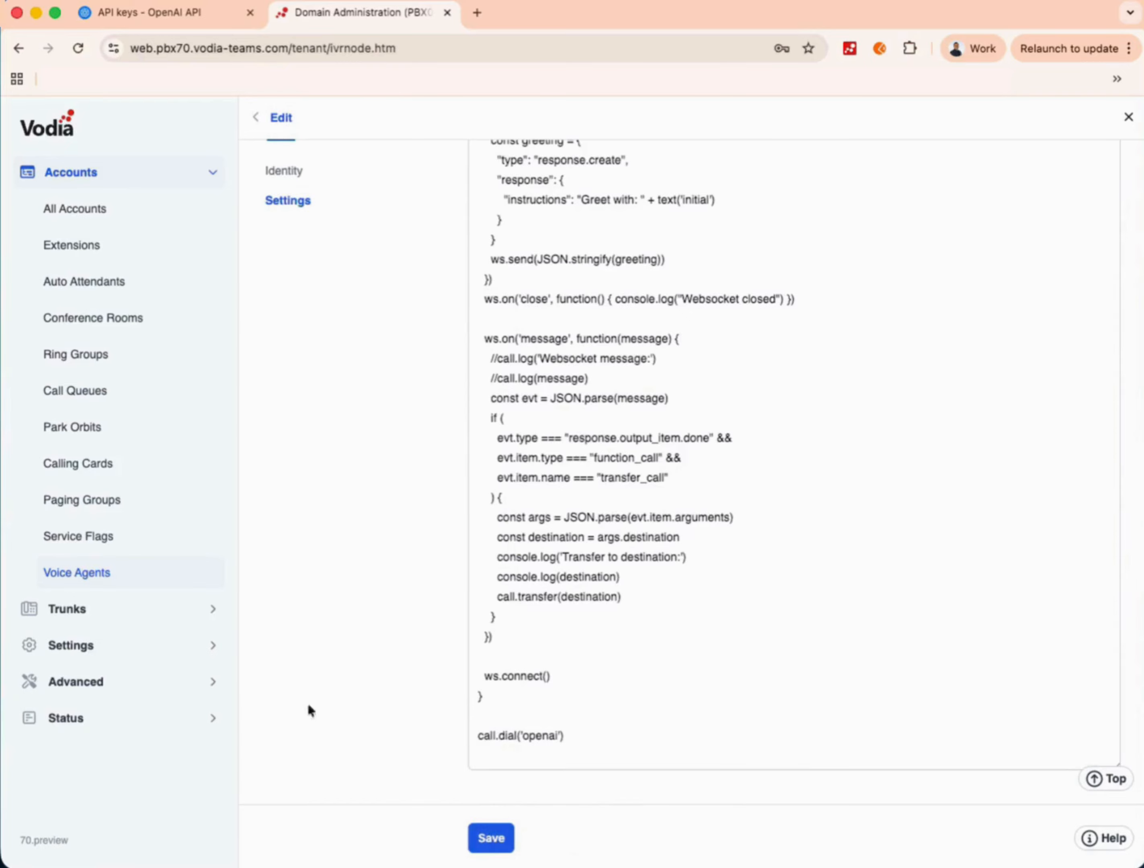
# - Start a new SIP trunk with OpenAI as provider, then switch to the OpenAI API keys page
pyautogui.click(123, 610)
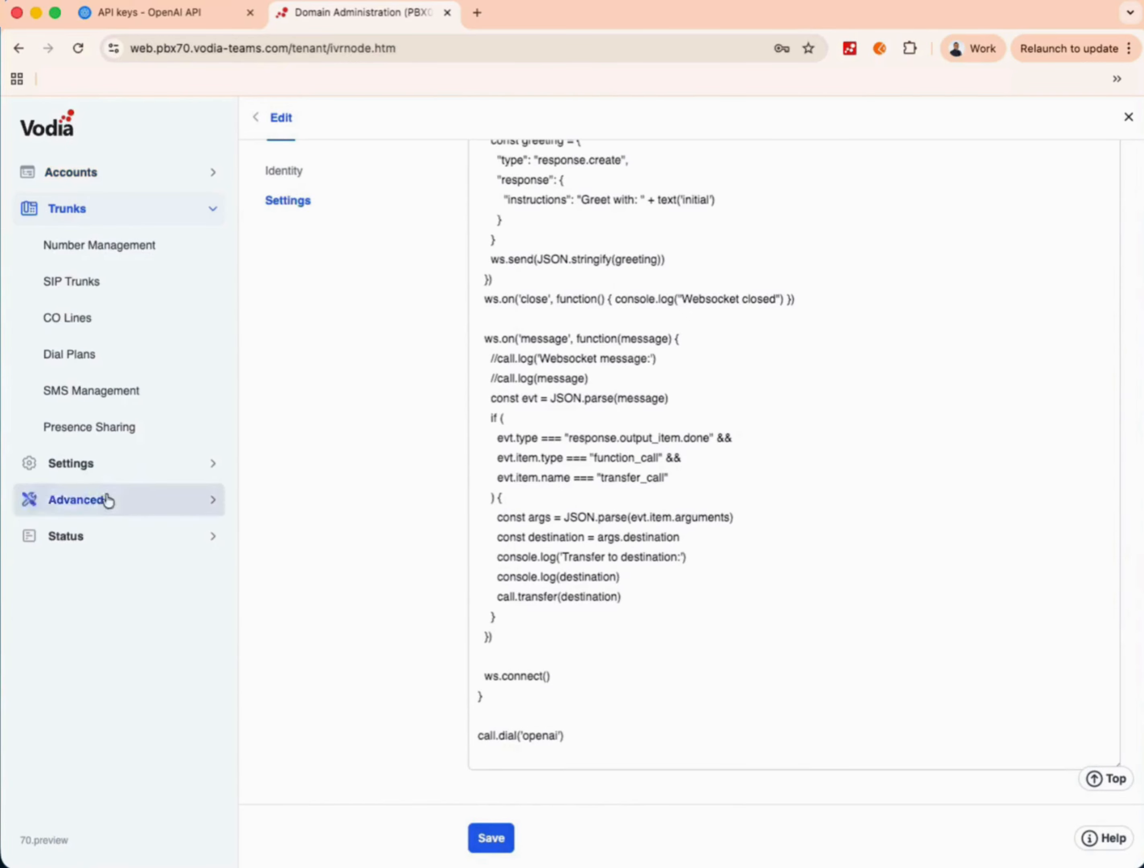
pyautogui.click(106, 298)
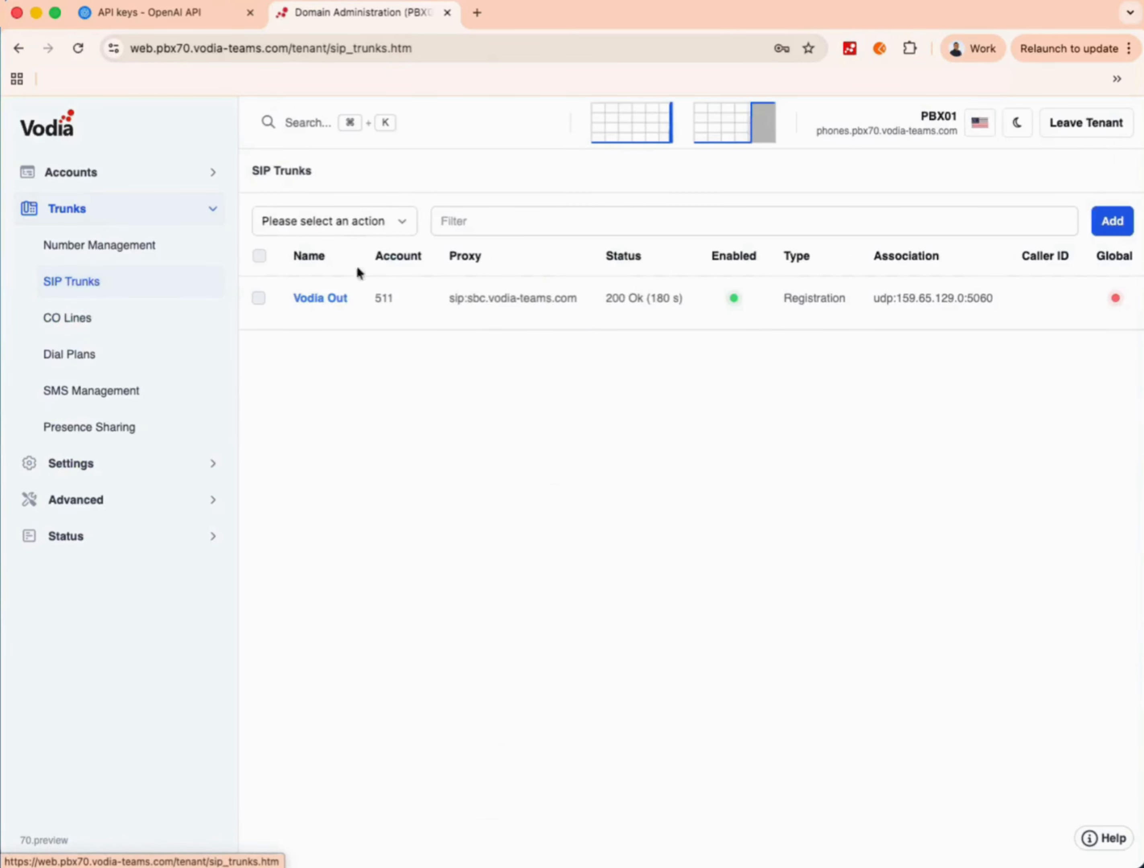
pyautogui.click(1113, 221)
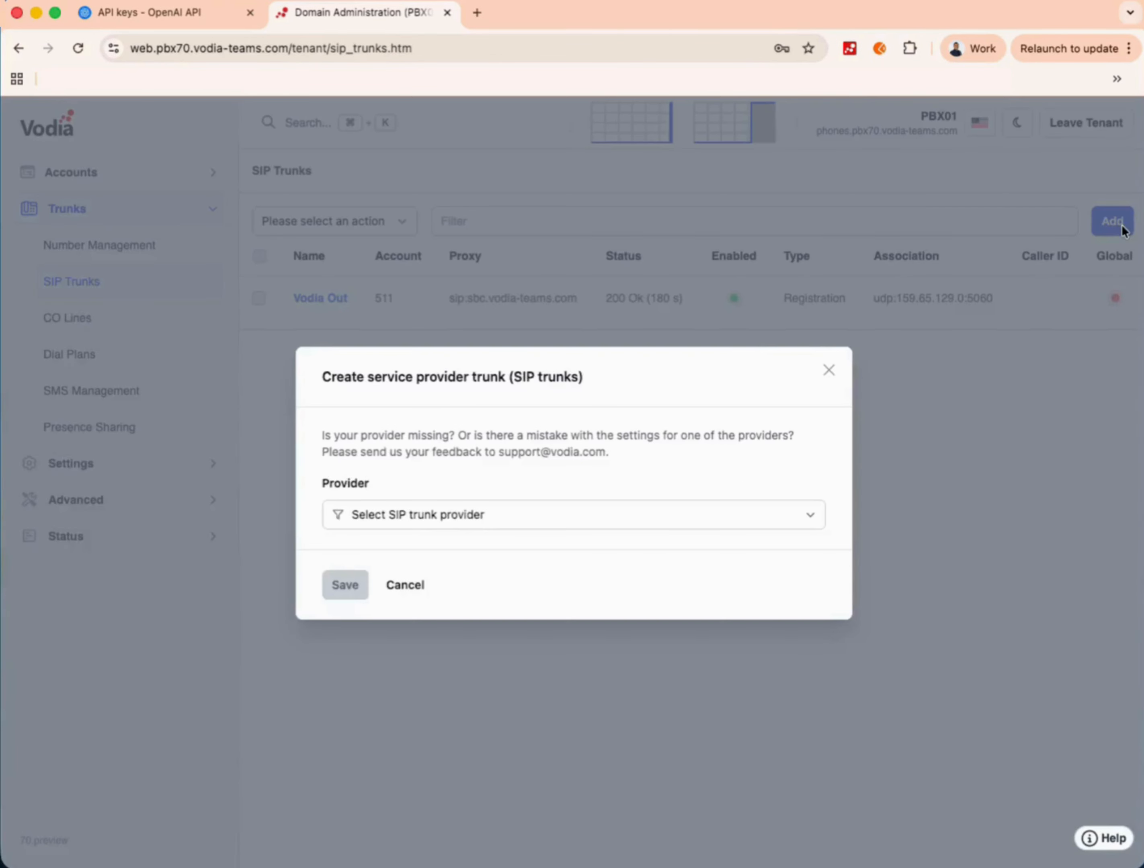
pyautogui.click(541, 516)
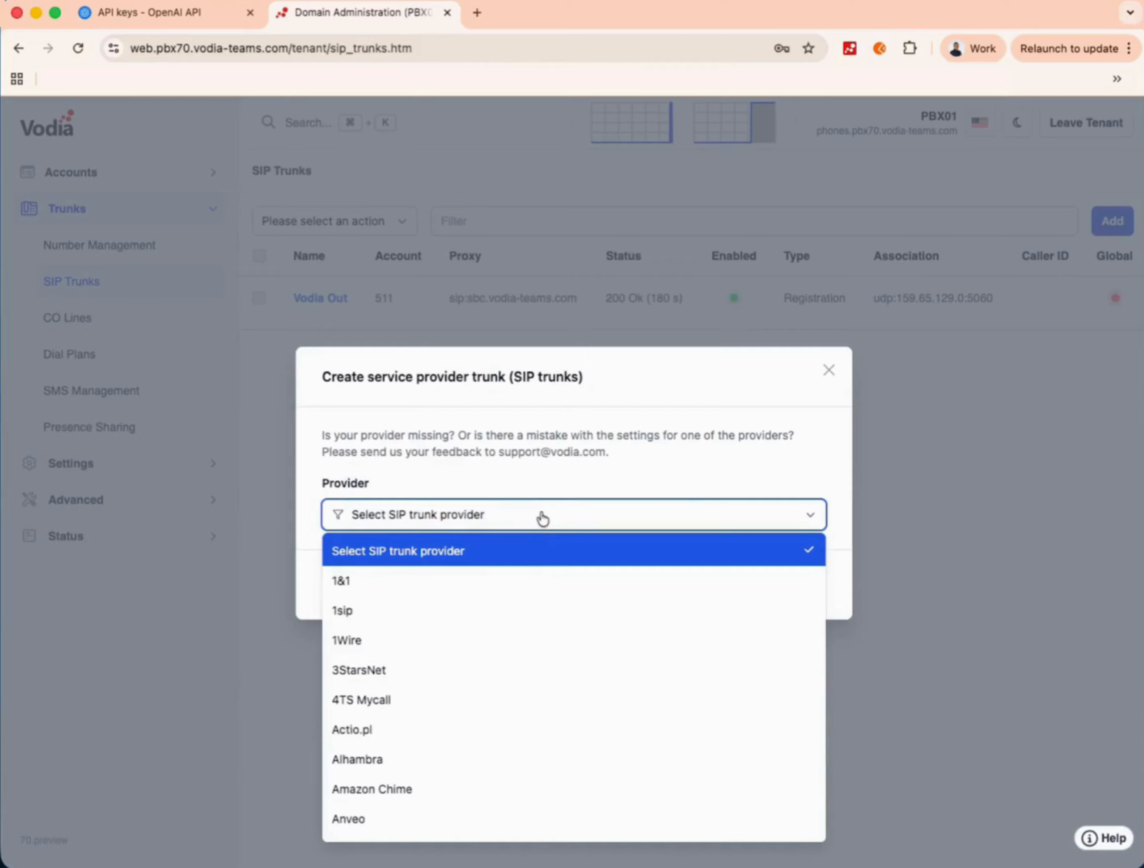
pyautogui.press('BackSpace')
pyautogui.press('BackSpace')
pyautogui.press('BackSpace')
pyautogui.press('BackSpace')
pyautogui.press('BackSpace')
pyautogui.press('BackSpace')
pyautogui.press('BackSpace')
pyautogui.press('BackSpace')
pyautogui.press('BackSpace')
pyautogui.press('BackSpace')
pyautogui.press('BackSpace')
pyautogui.press('BackSpace')
pyautogui.press('BackSpace')
pyautogui.press('BackSpace')
pyautogui.press('BackSpace')
pyautogui.press('BackSpace')
pyautogui.press('BackSpace')
pyautogui.press('BackSpace')
pyautogui.press('BackSpace')
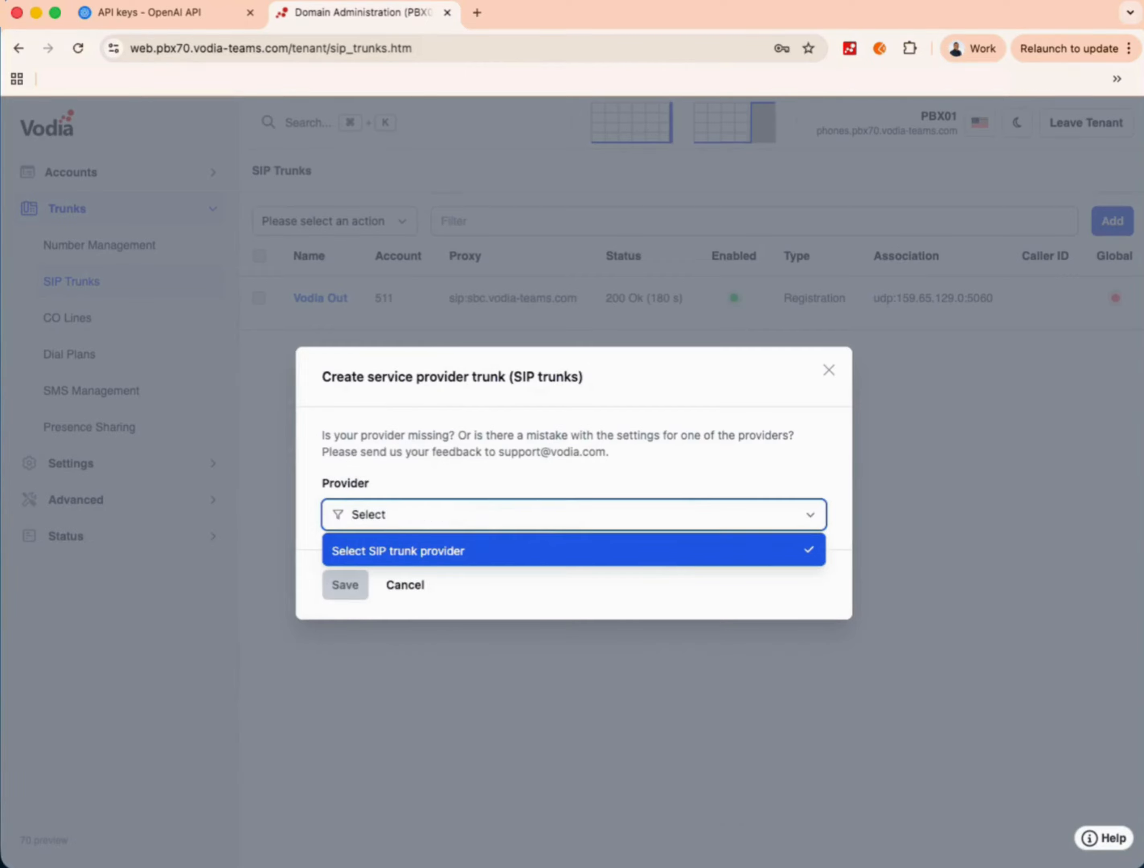
pyautogui.press('BackSpace')
pyautogui.press('BackSpace')
pyautogui.press('BackSpace')
pyautogui.press('BackSpace')
pyautogui.press('BackSpace')
pyautogui.press('BackSpace')
pyautogui.write('open')
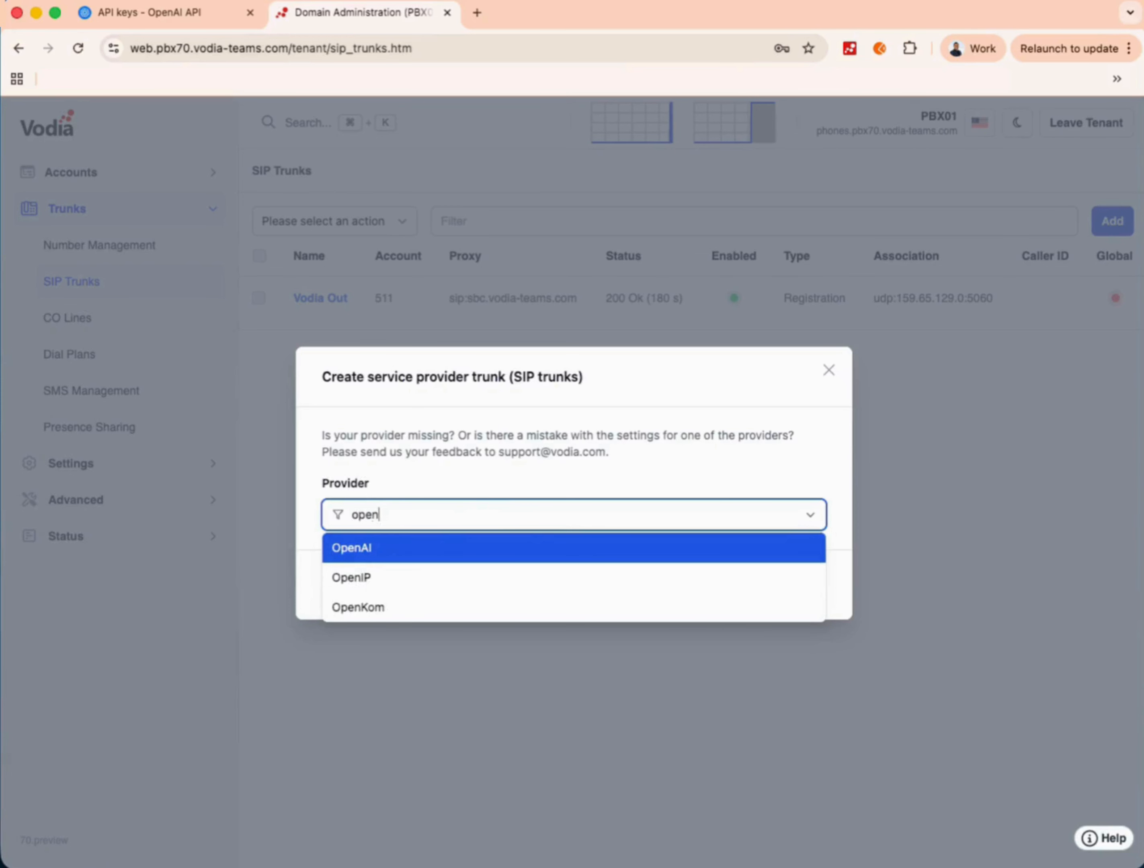
pyautogui.write('ai')
pyautogui.click(528, 550)
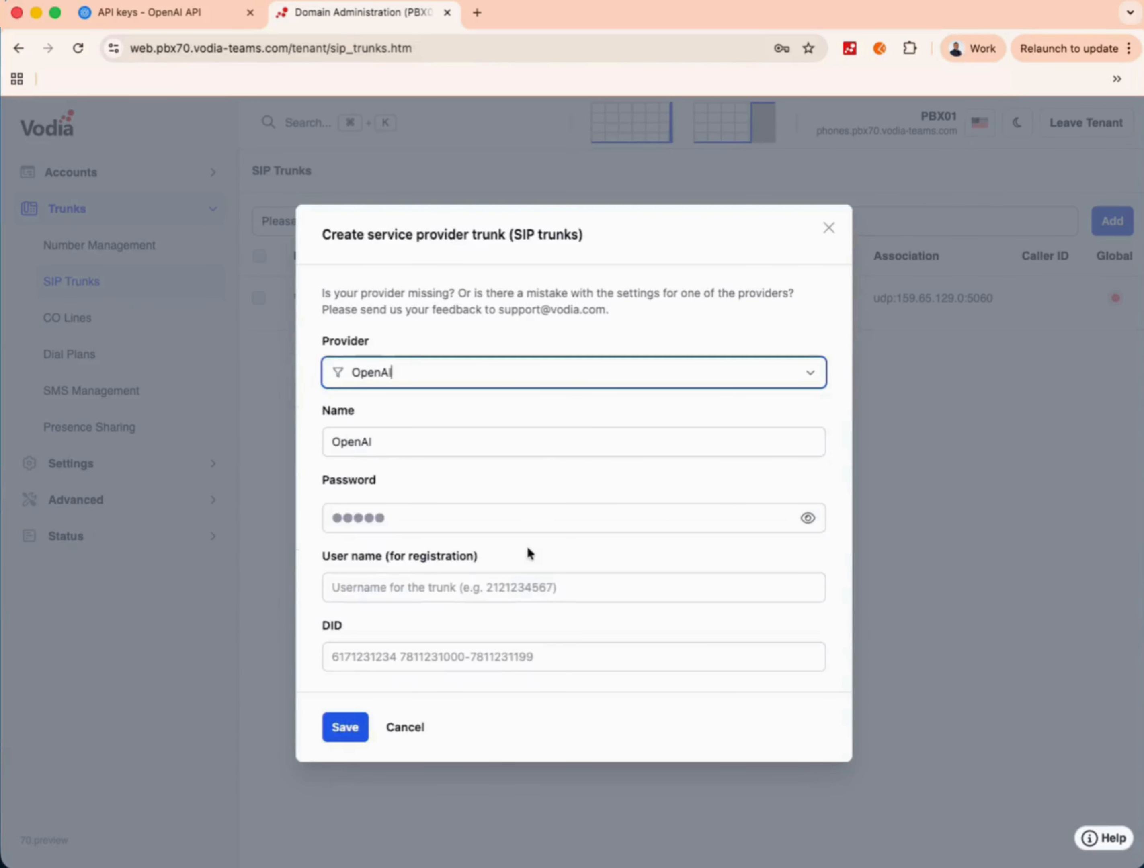
pyautogui.click(431, 588)
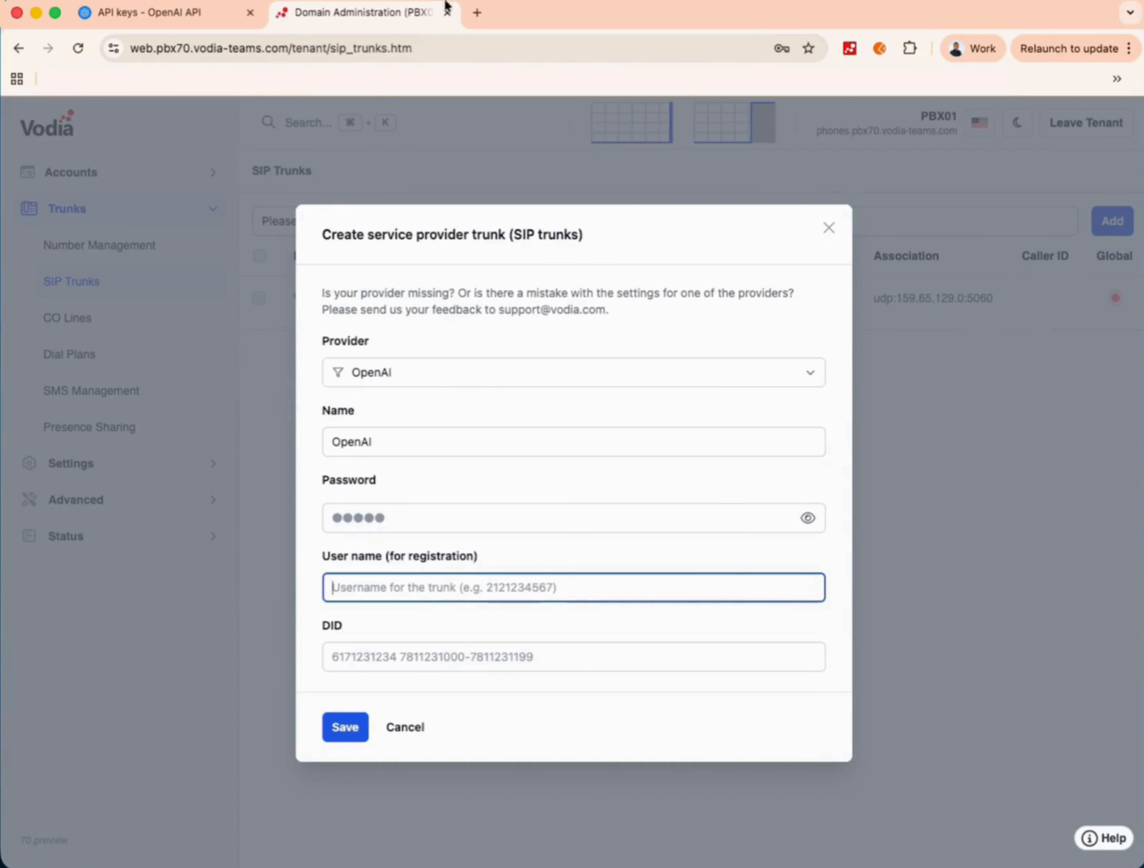
pyautogui.click(174, 15)
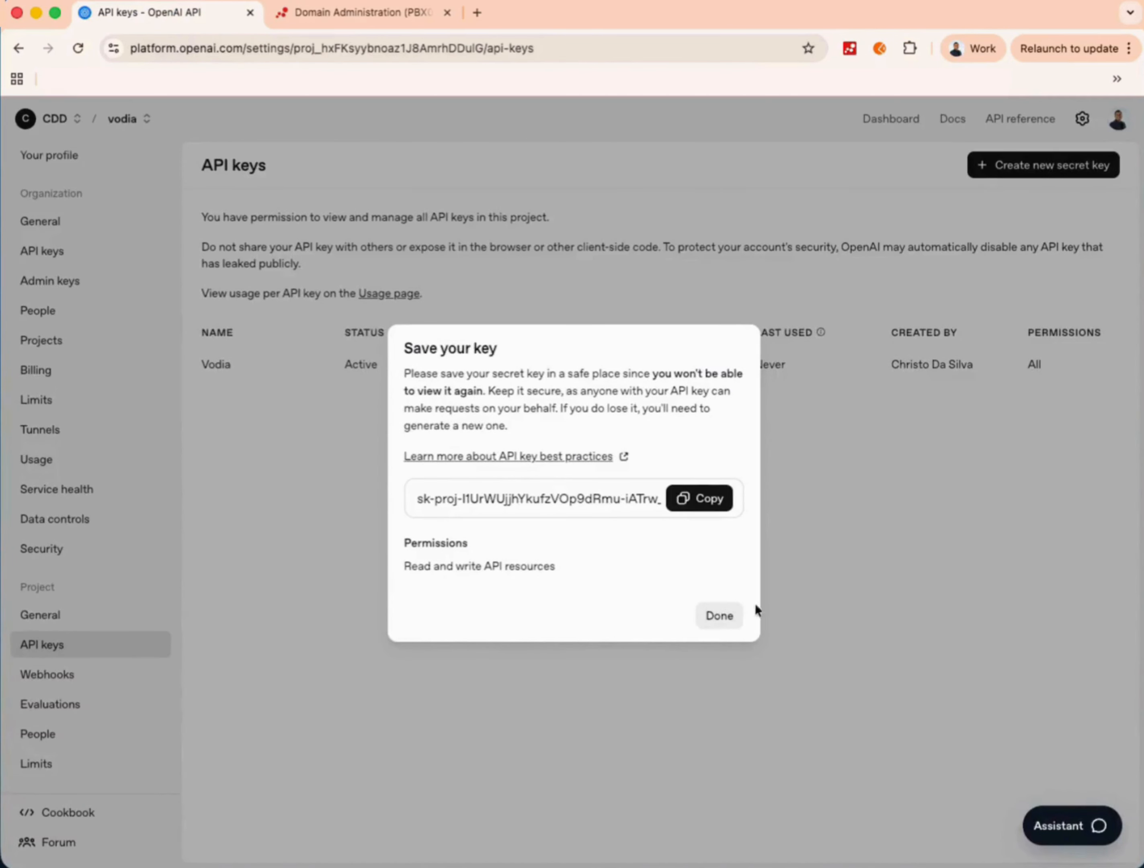
# - Copy the vodia project ID into the OpenAI trunk's user name and save the trunk
pyautogui.click(728, 617)
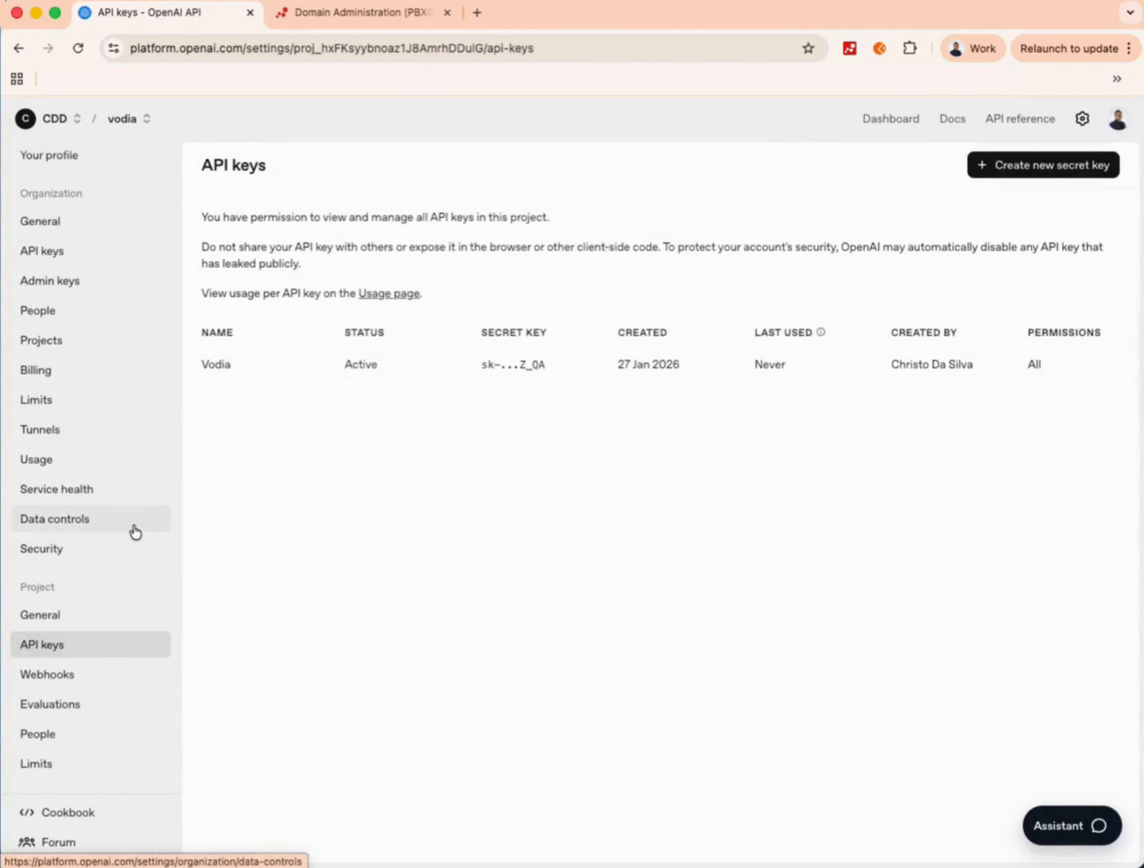
pyautogui.click(51, 341)
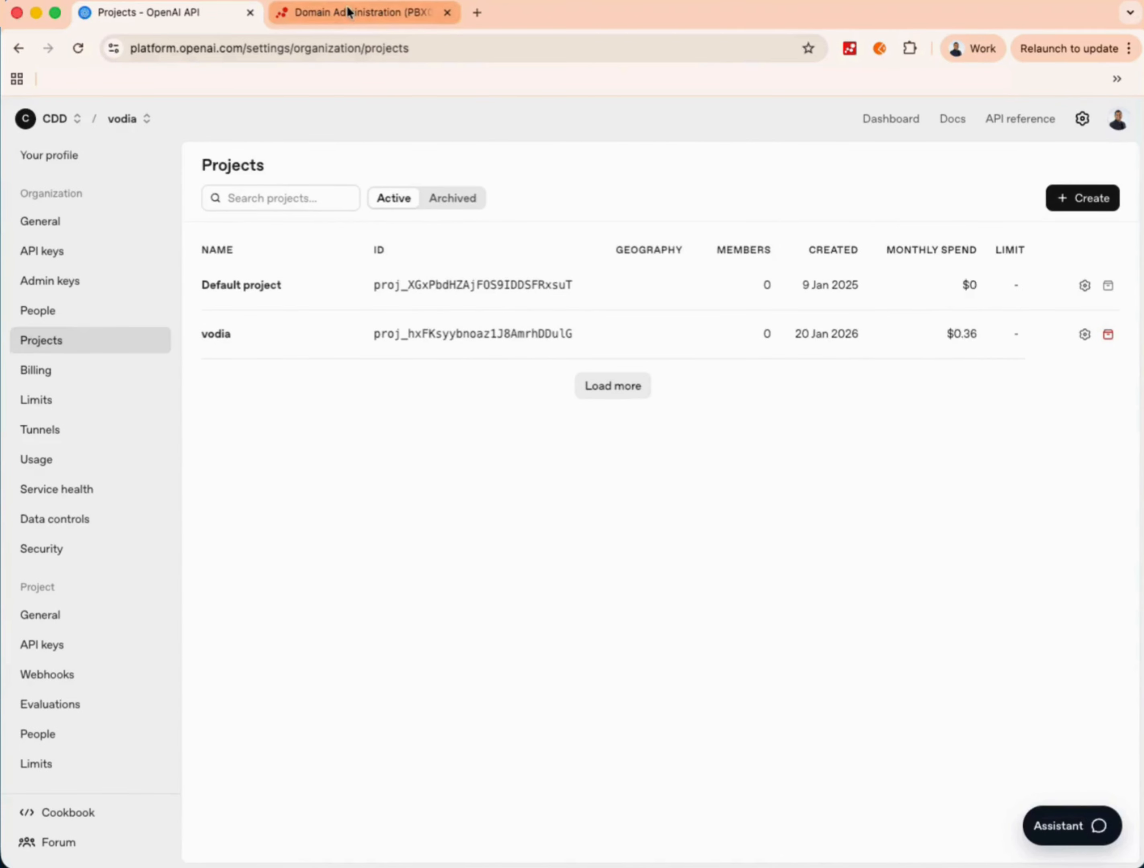
pyautogui.moveTo(369, 333); pyautogui.dragTo(449, 341)
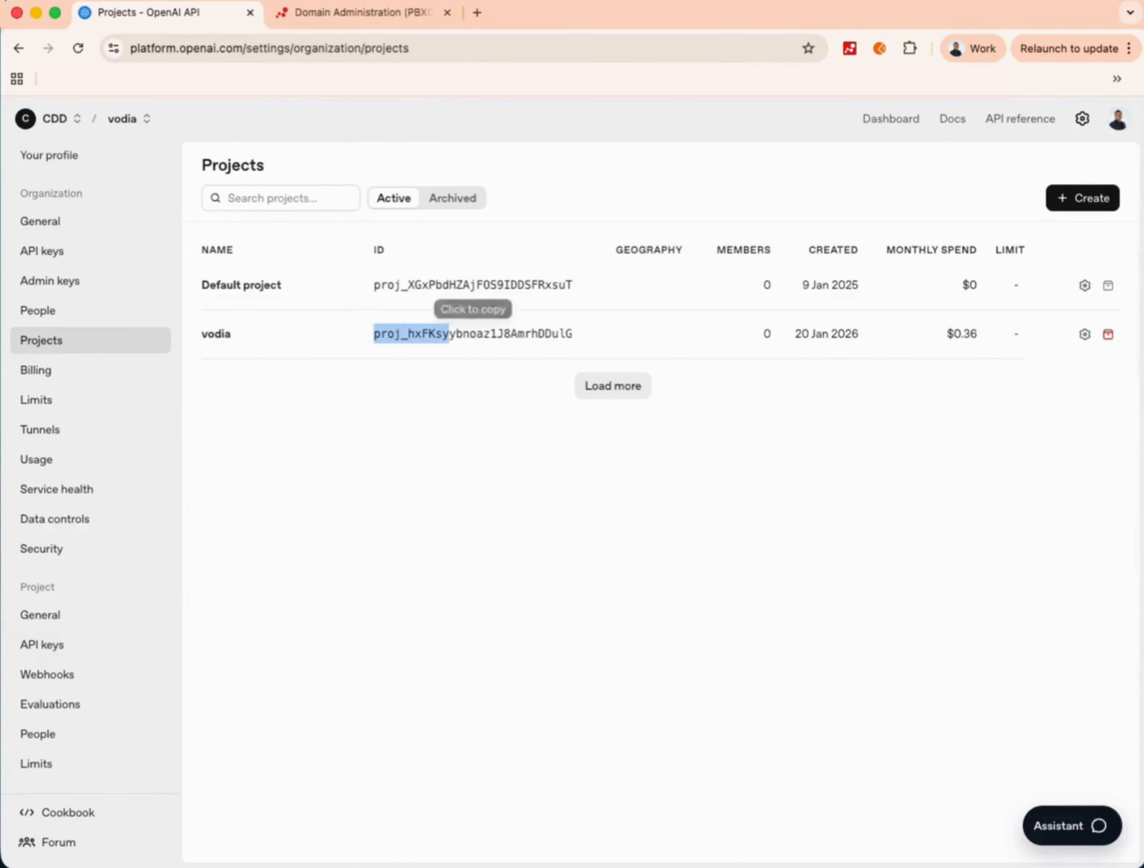
pyautogui.click(340, 16)
pyautogui.press('super+v')
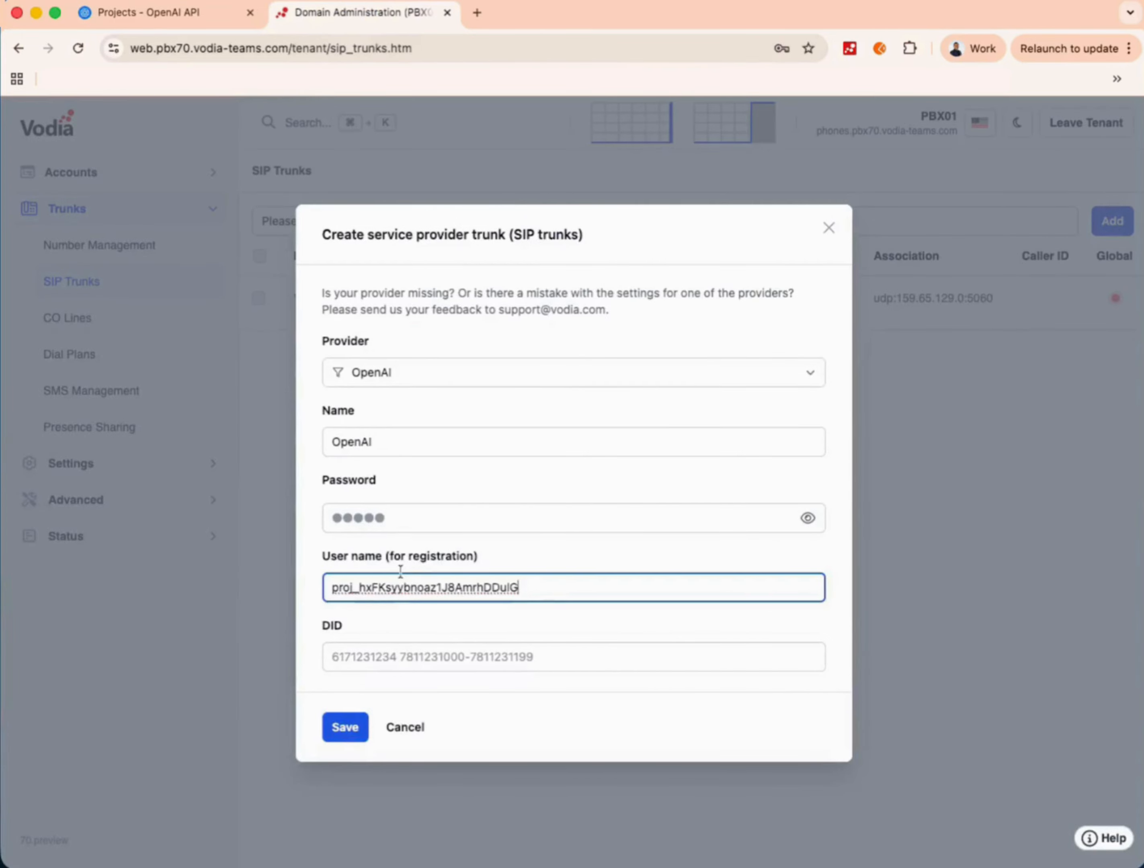
pyautogui.moveTo(523, 588); pyautogui.dragTo(251, 586)
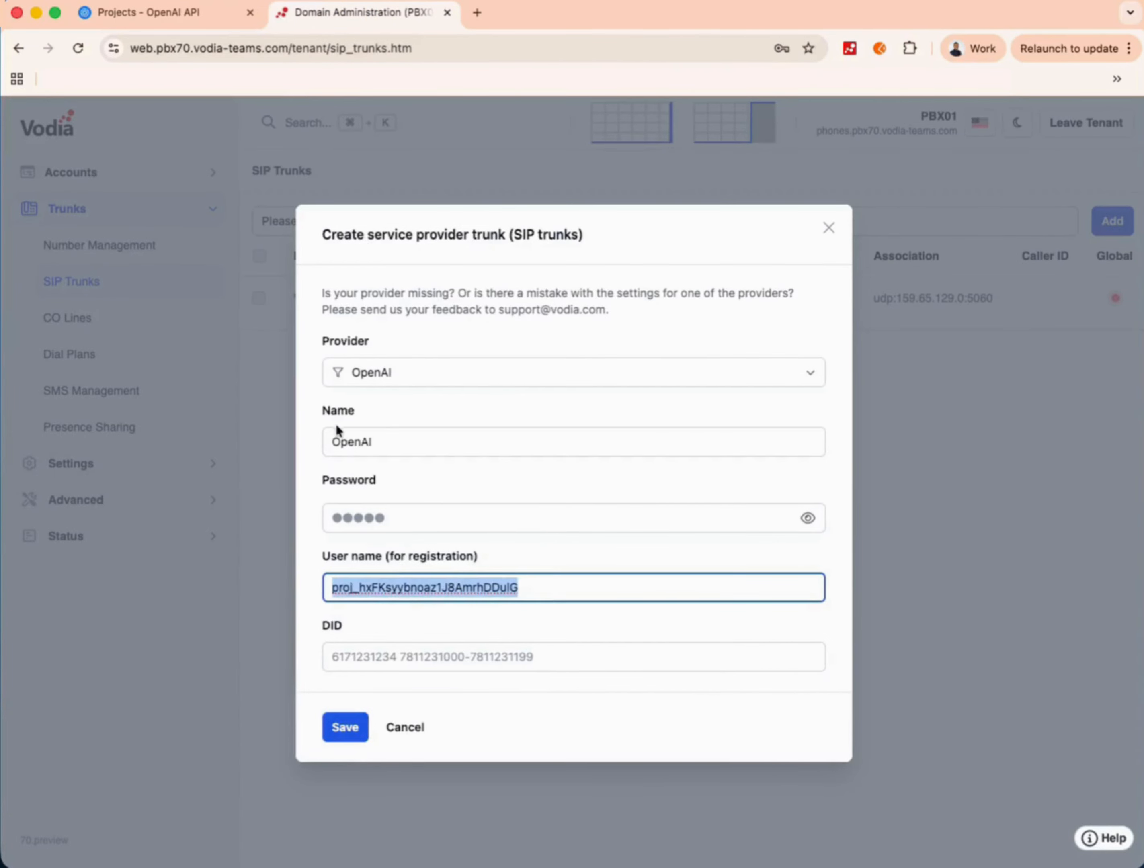
pyautogui.click(345, 728)
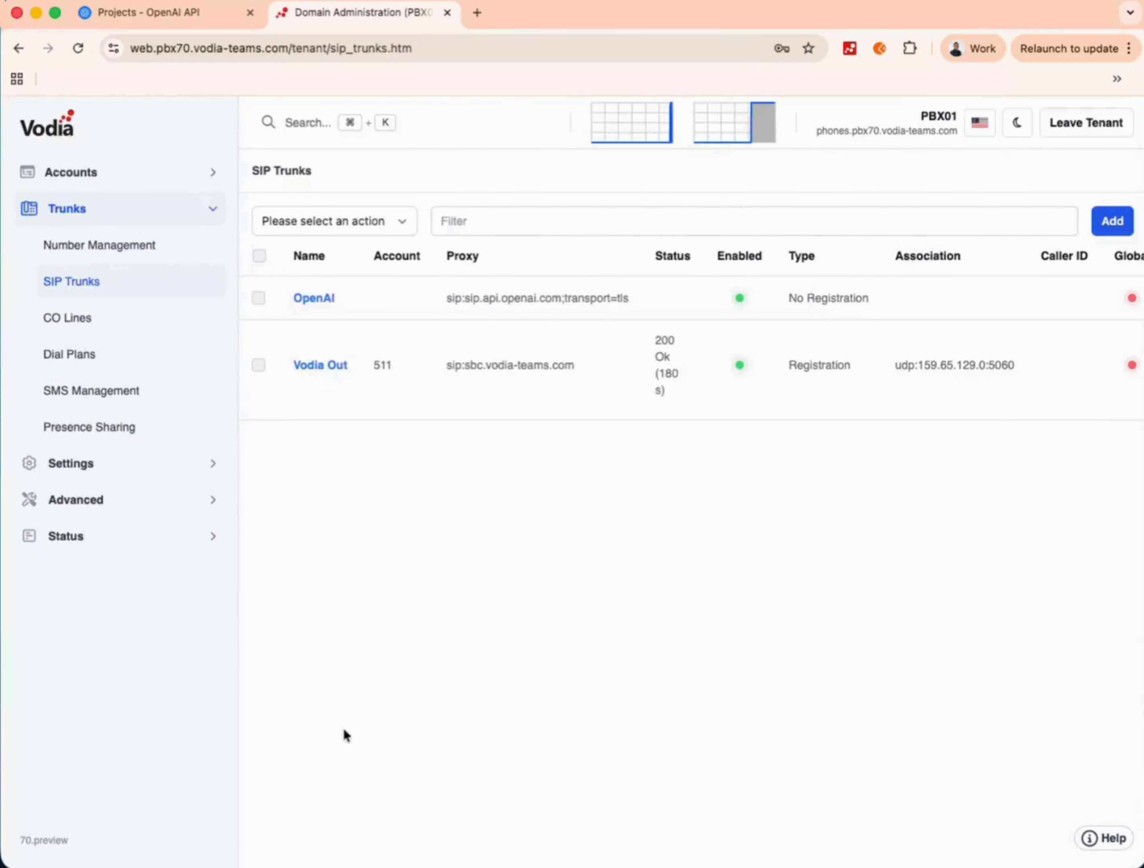
# - Add a Default dial plan rule: preference 10, trunk OpenAI, pattern openai, and save
pyautogui.click(73, 353)
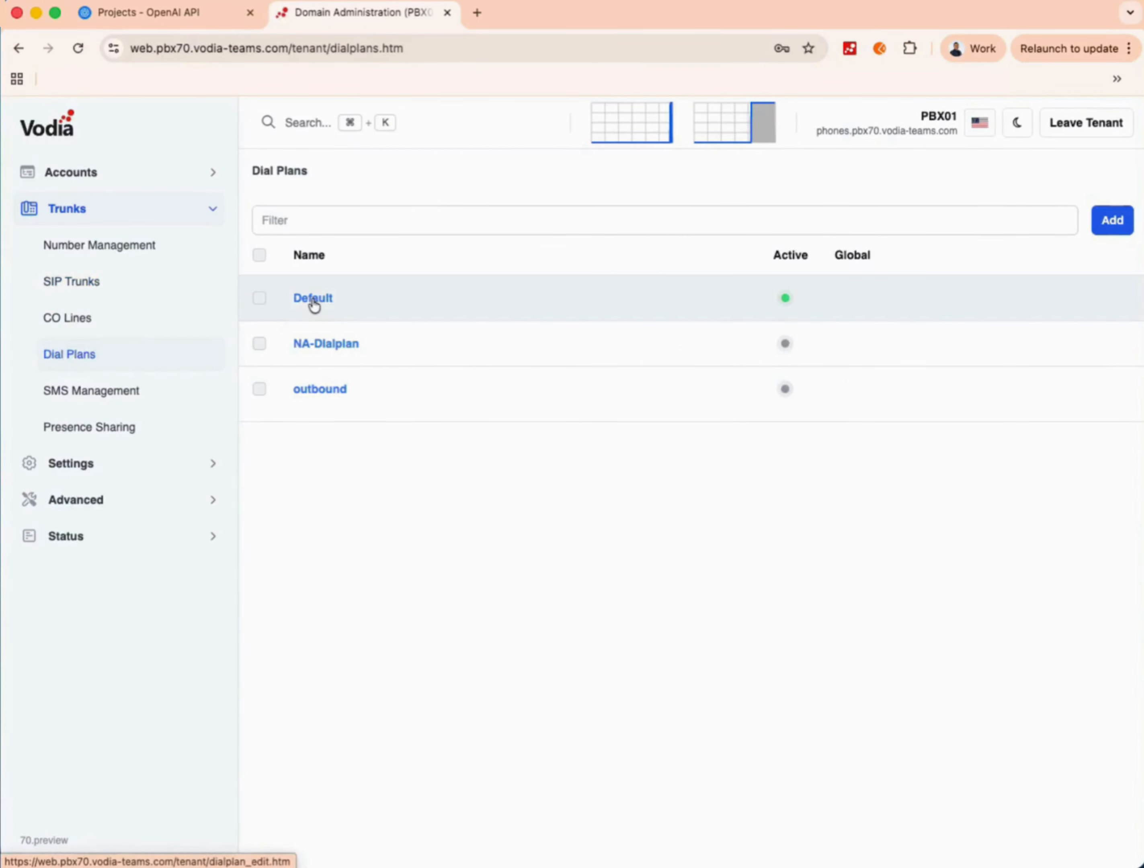
pyautogui.click(311, 299)
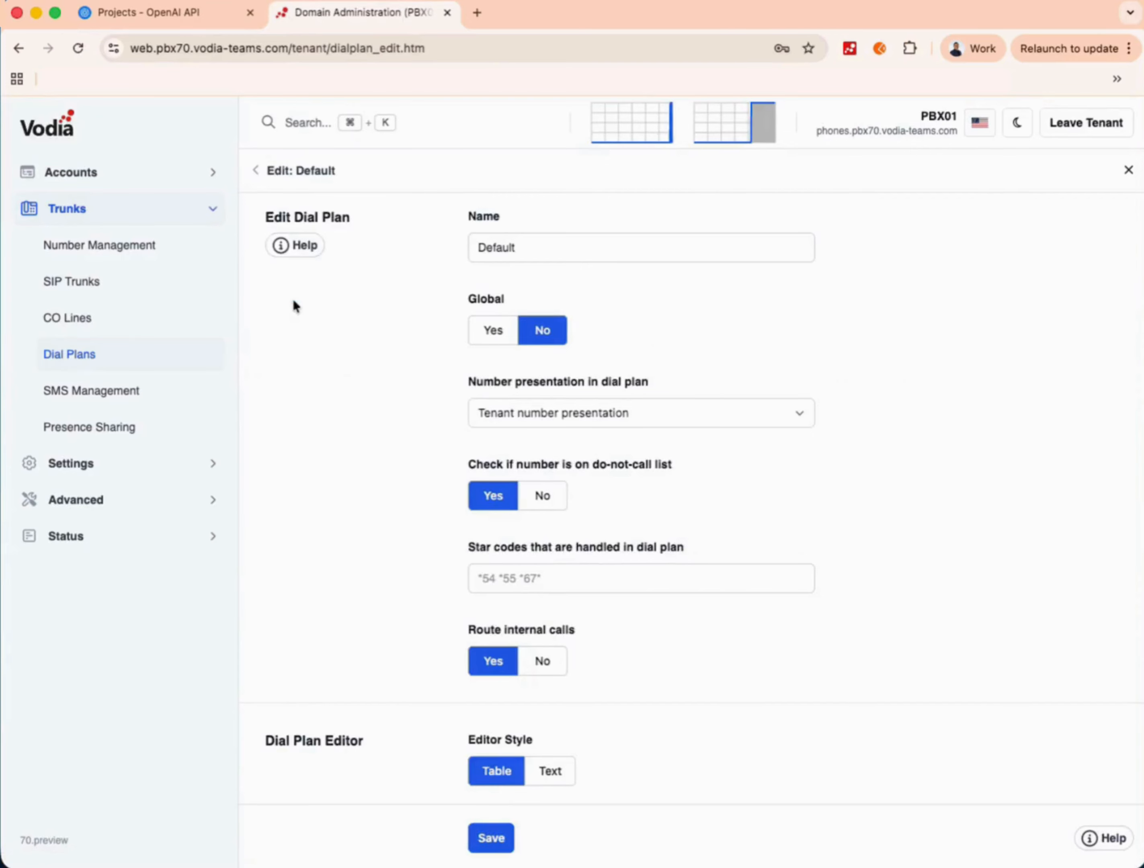
pyautogui.scroll(-5, 292, 302)
pyautogui.click(511, 700)
pyautogui.write('10')
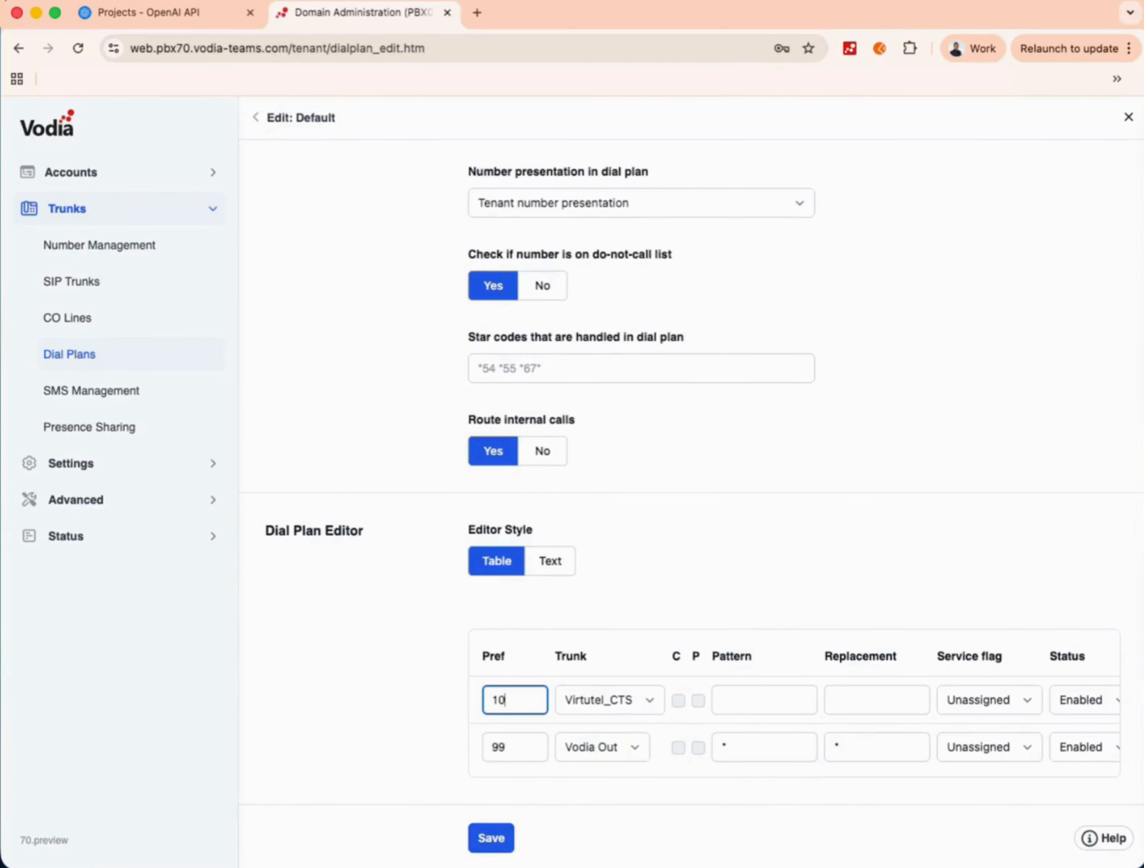
pyautogui.click(585, 701)
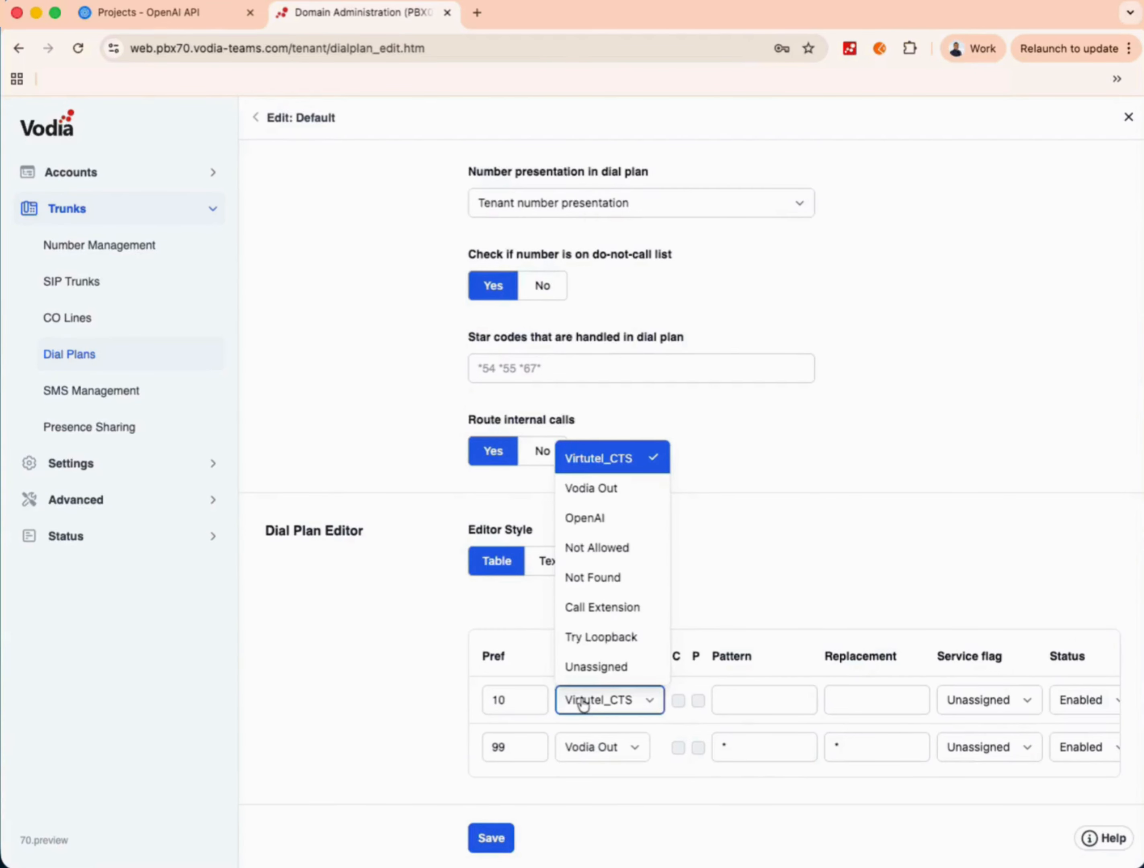
pyautogui.click(605, 523)
pyautogui.click(741, 694)
pyautogui.write('openai')
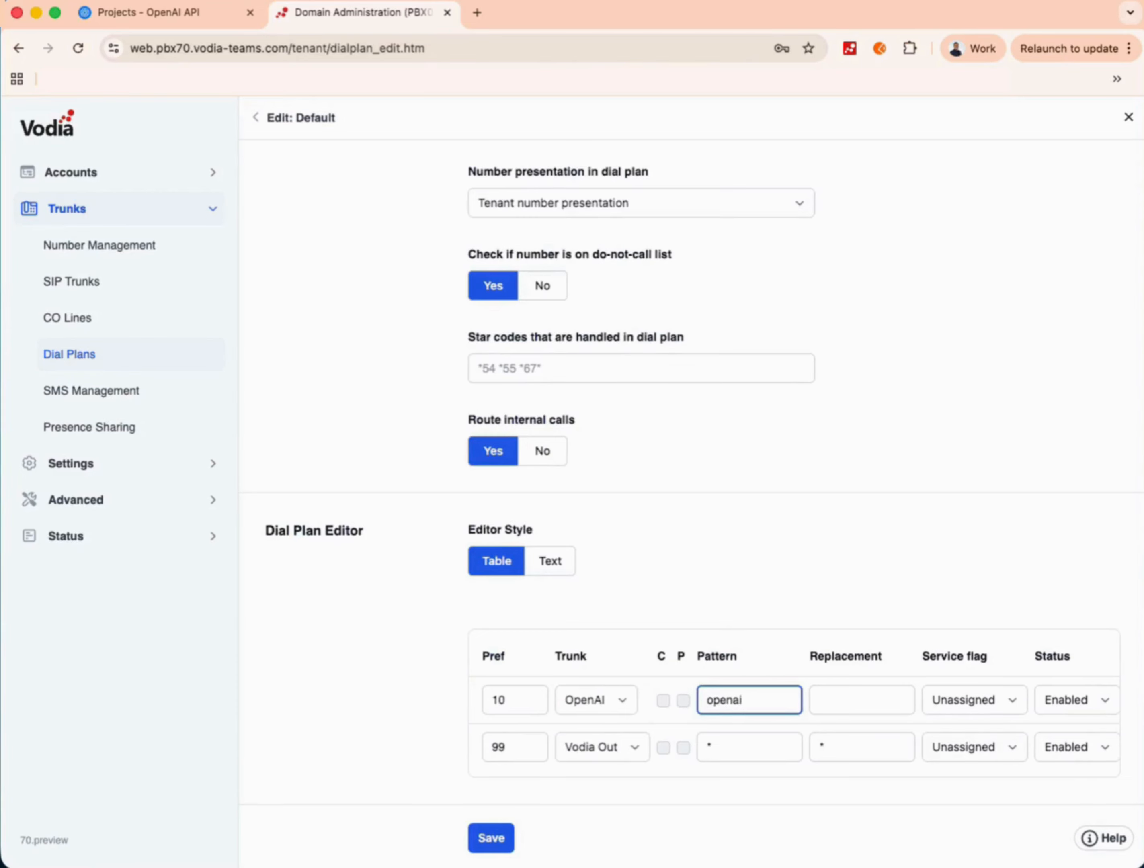
pyautogui.moveTo(759, 696); pyautogui.dragTo(640, 698)
pyautogui.click(492, 837)
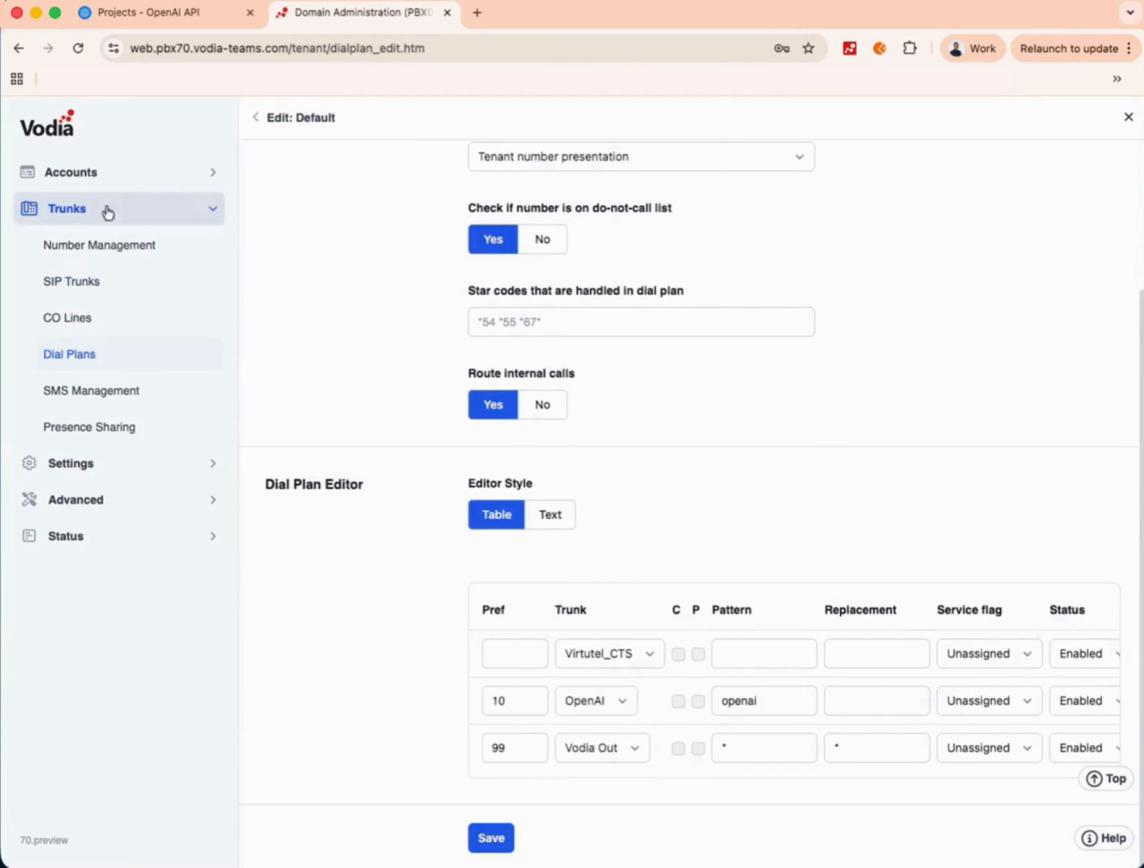
pyautogui.click(112, 172)
# - Open the OpenAI Basic Assistant voice agent and select its script's final call.dial line
pyautogui.click(91, 568)
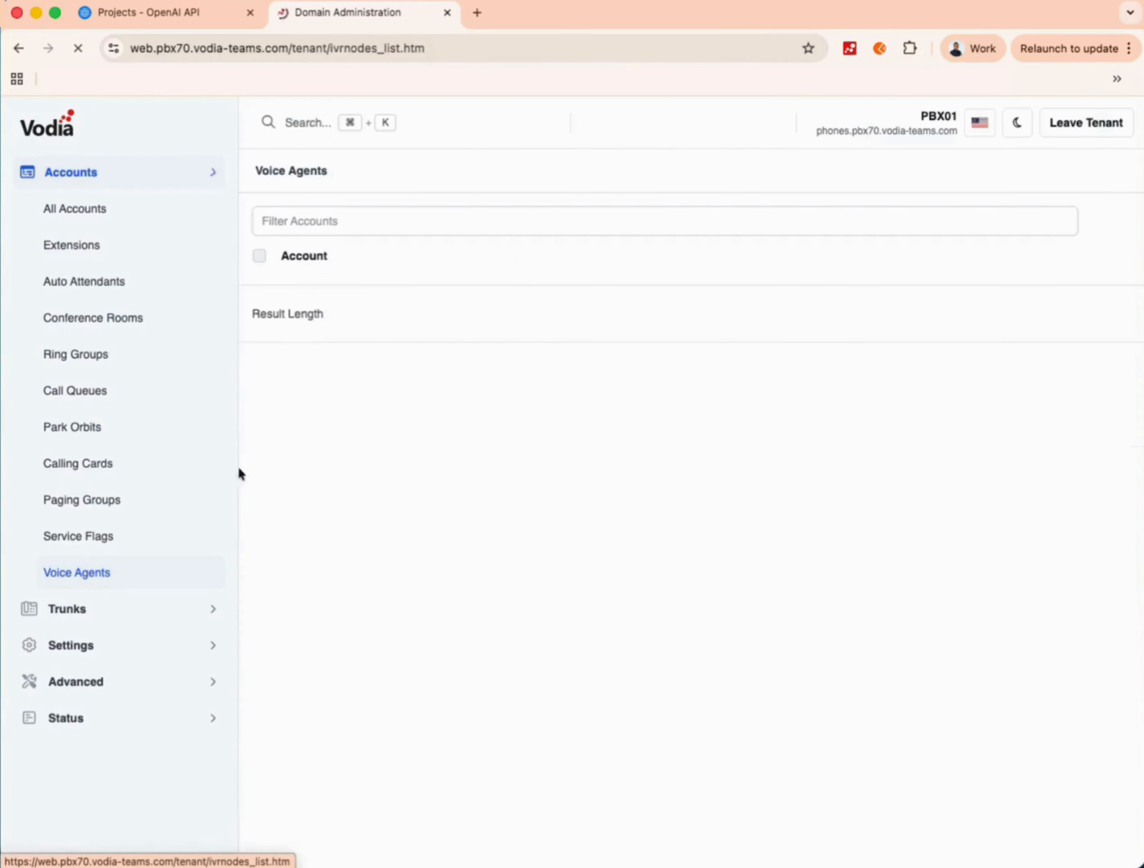
pyautogui.click(339, 453)
pyautogui.scroll(-4, 597, 502)
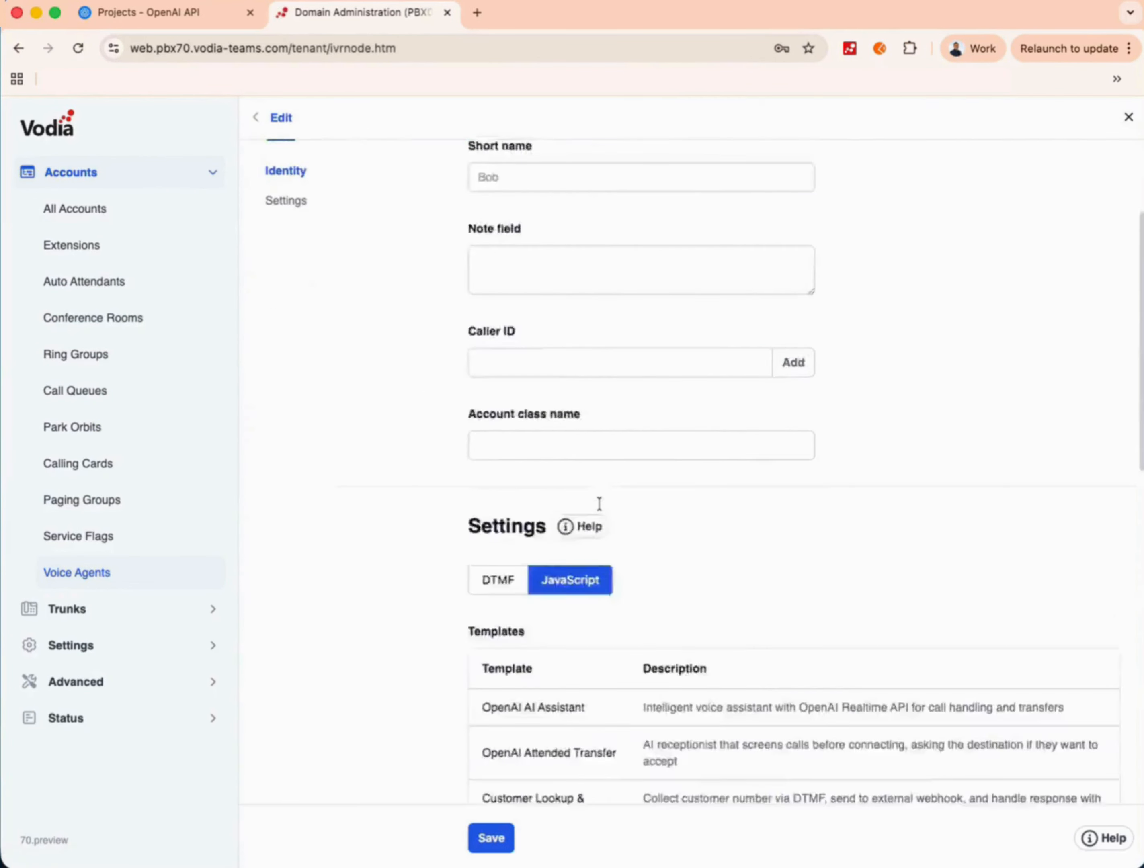
pyautogui.scroll(-20, 599, 504)
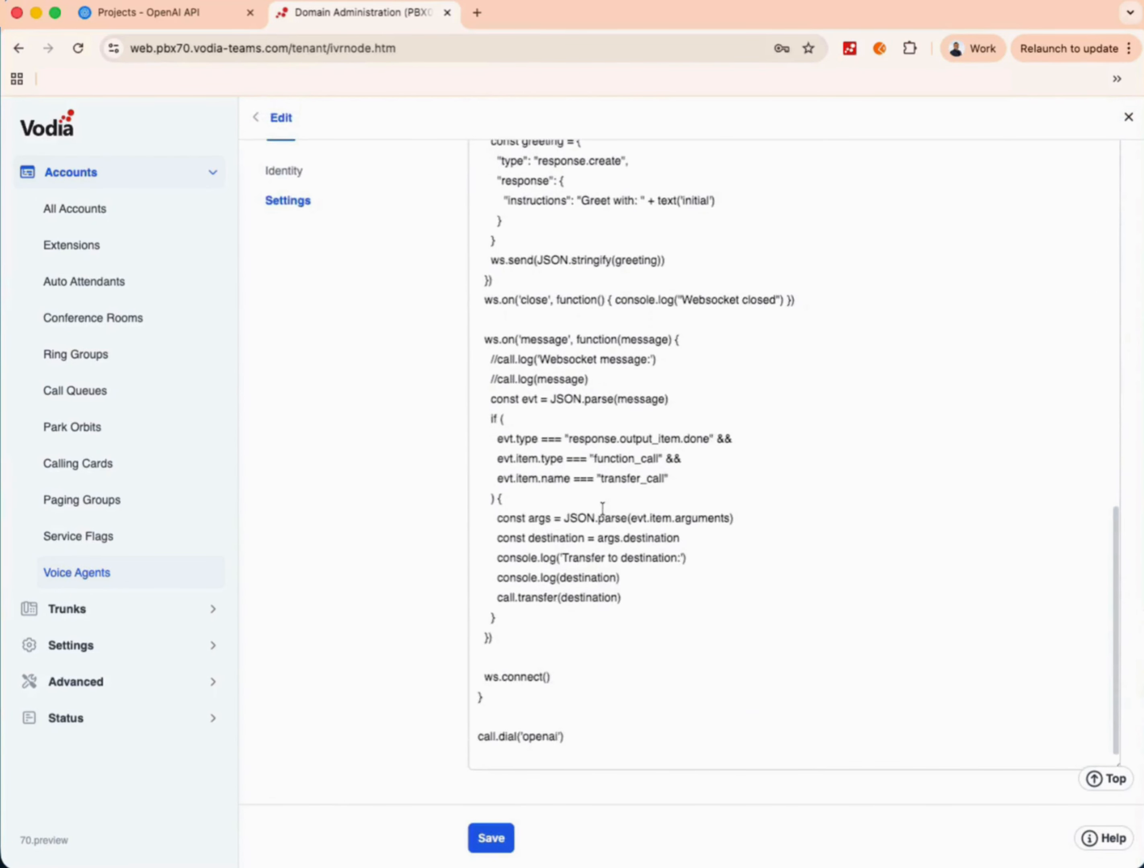
pyautogui.moveTo(590, 735); pyautogui.dragTo(466, 730)
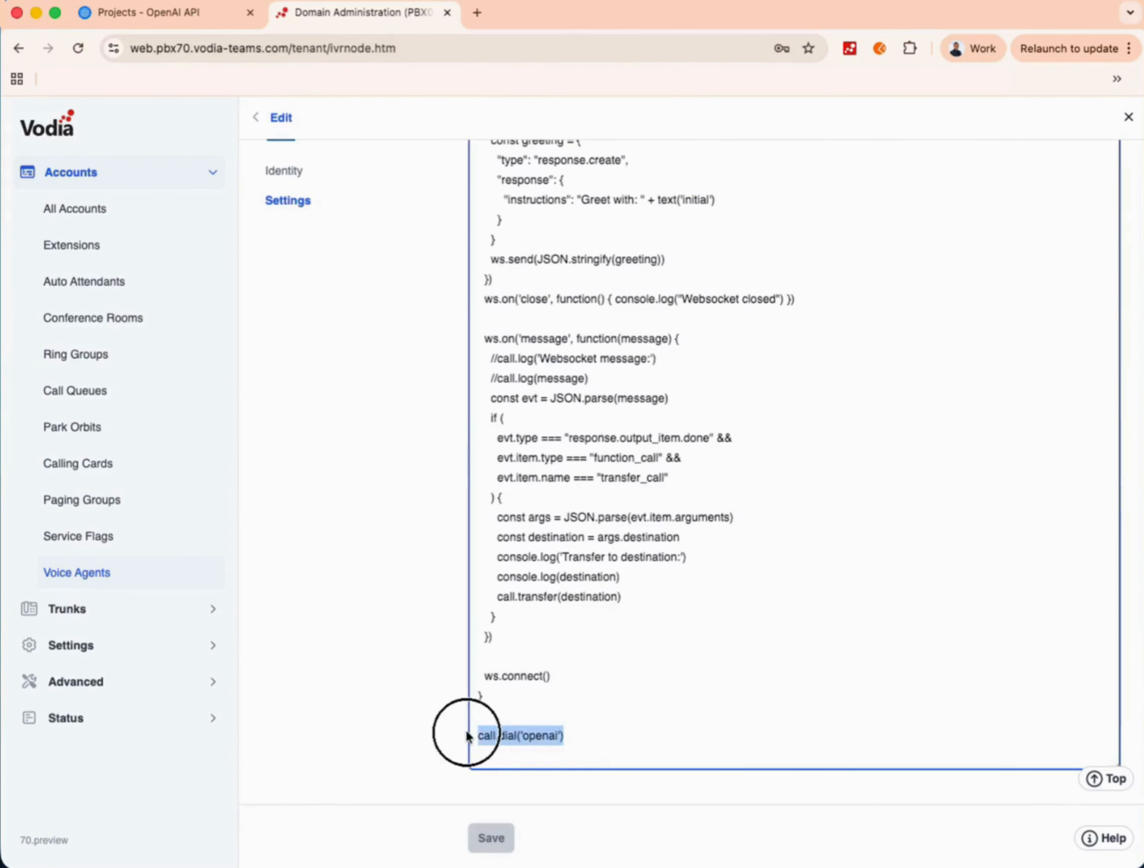
# - Bring up PBX01's General Settings page to check the AI webhook URL prefix
pyautogui.scroll(20, 645, 512)
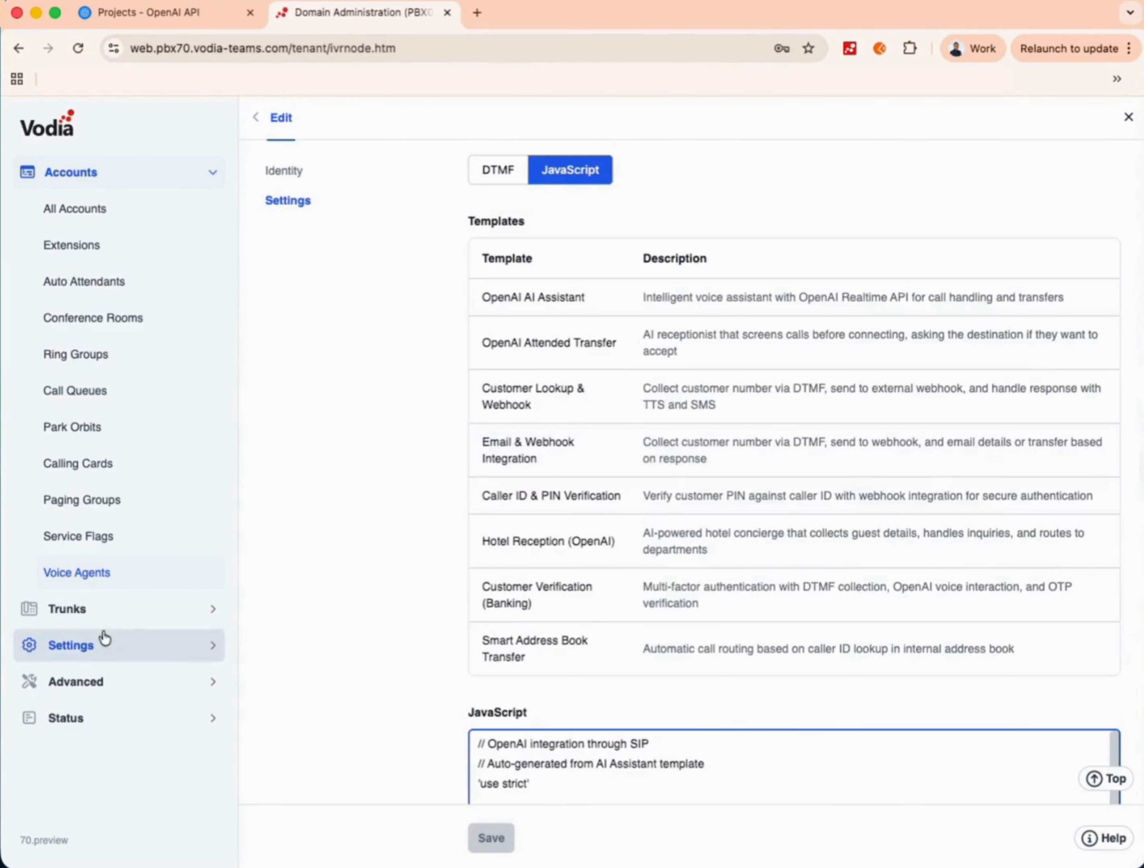
pyautogui.click(105, 643)
pyautogui.click(103, 286)
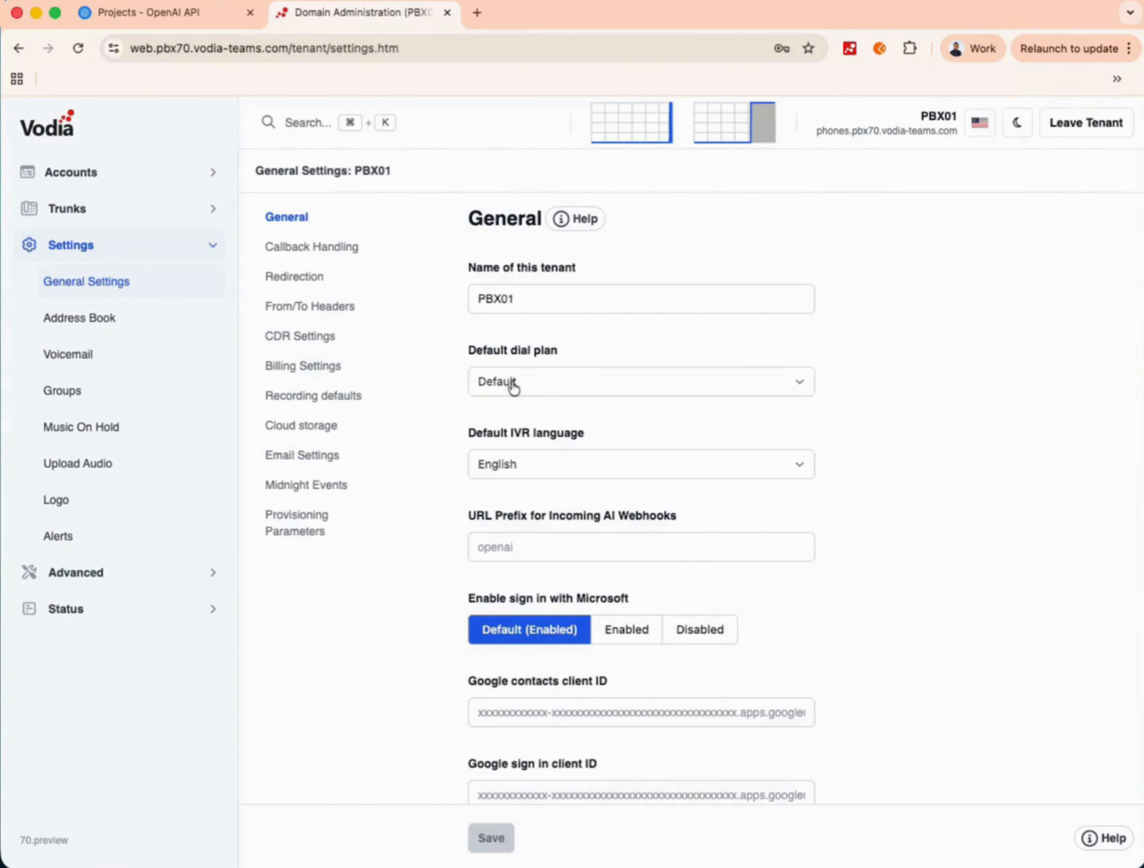
# - Start a new webhook in the OpenAI vodia project and copy the PBX domain phones.pbx70.vodia-teams.com
pyautogui.click(199, 17)
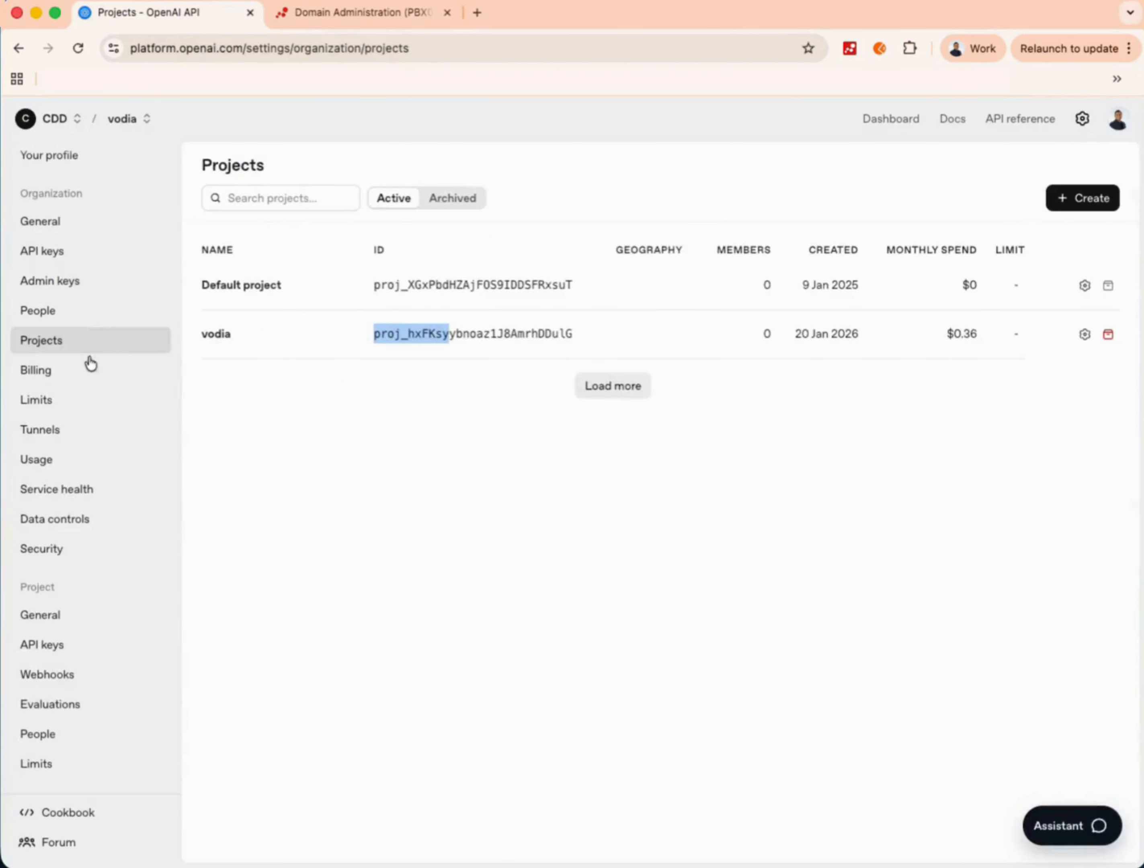
pyautogui.click(62, 672)
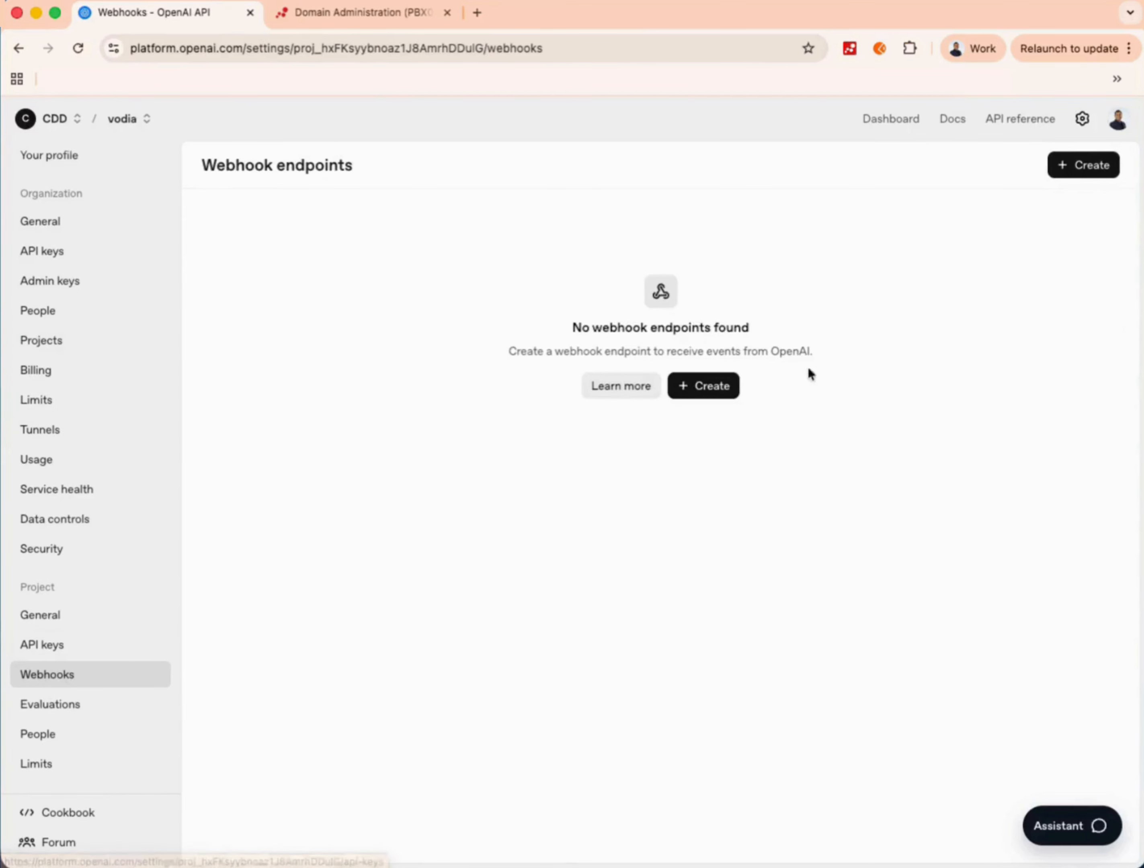
pyautogui.click(718, 385)
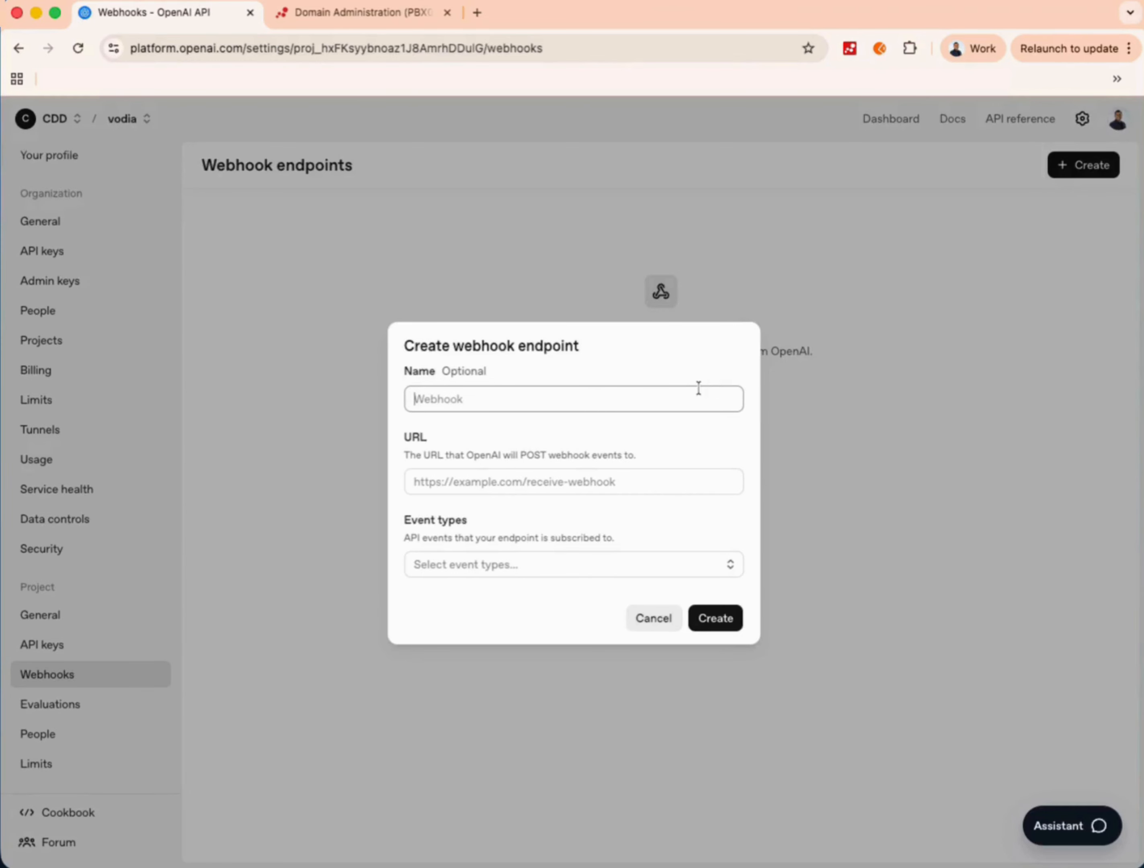
pyautogui.click(496, 488)
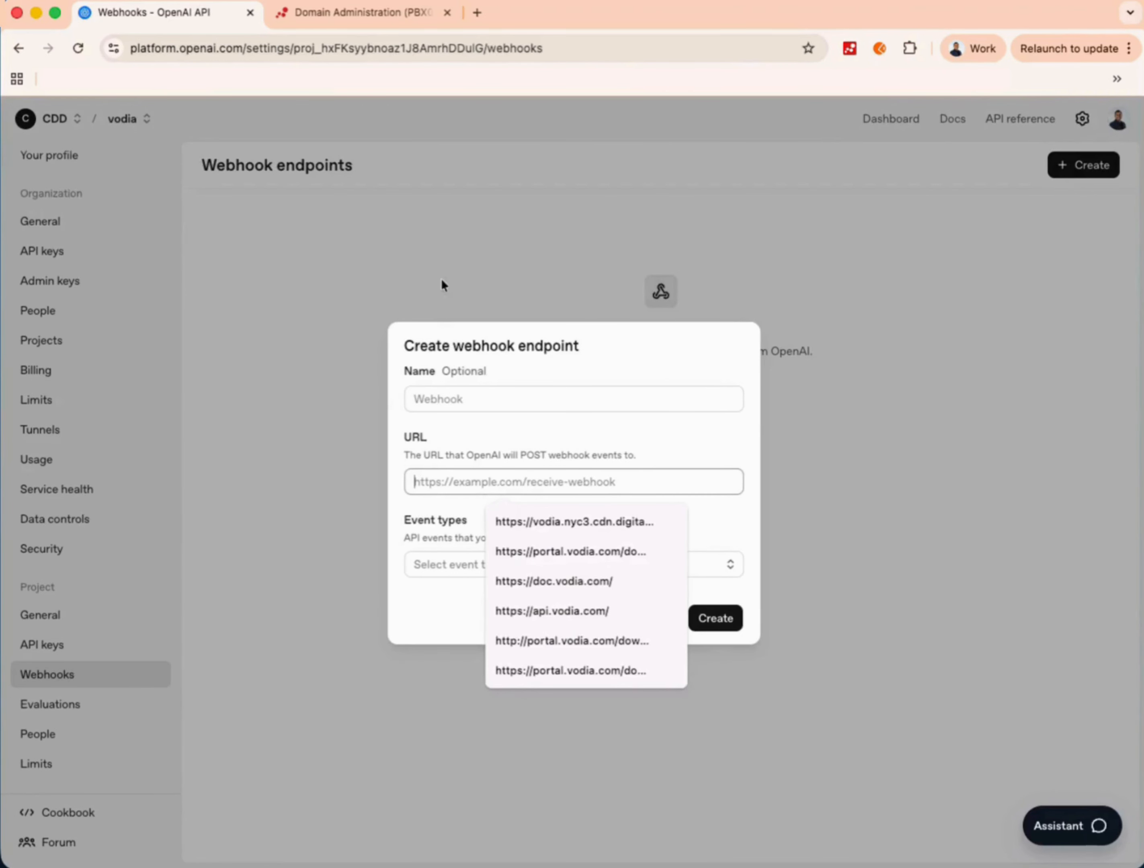
pyautogui.click(360, 12)
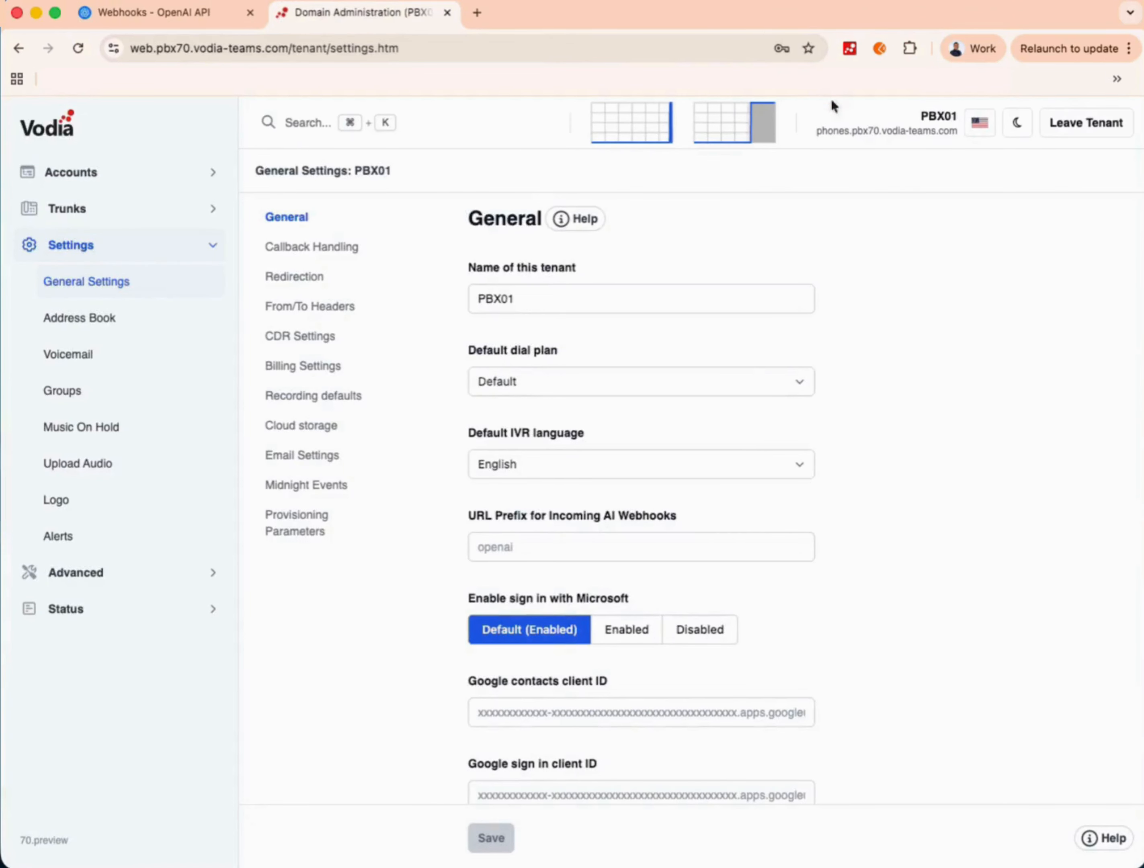
pyautogui.moveTo(958, 132); pyautogui.dragTo(815, 133)
pyautogui.press('super+c')
pyautogui.click(169, 14)
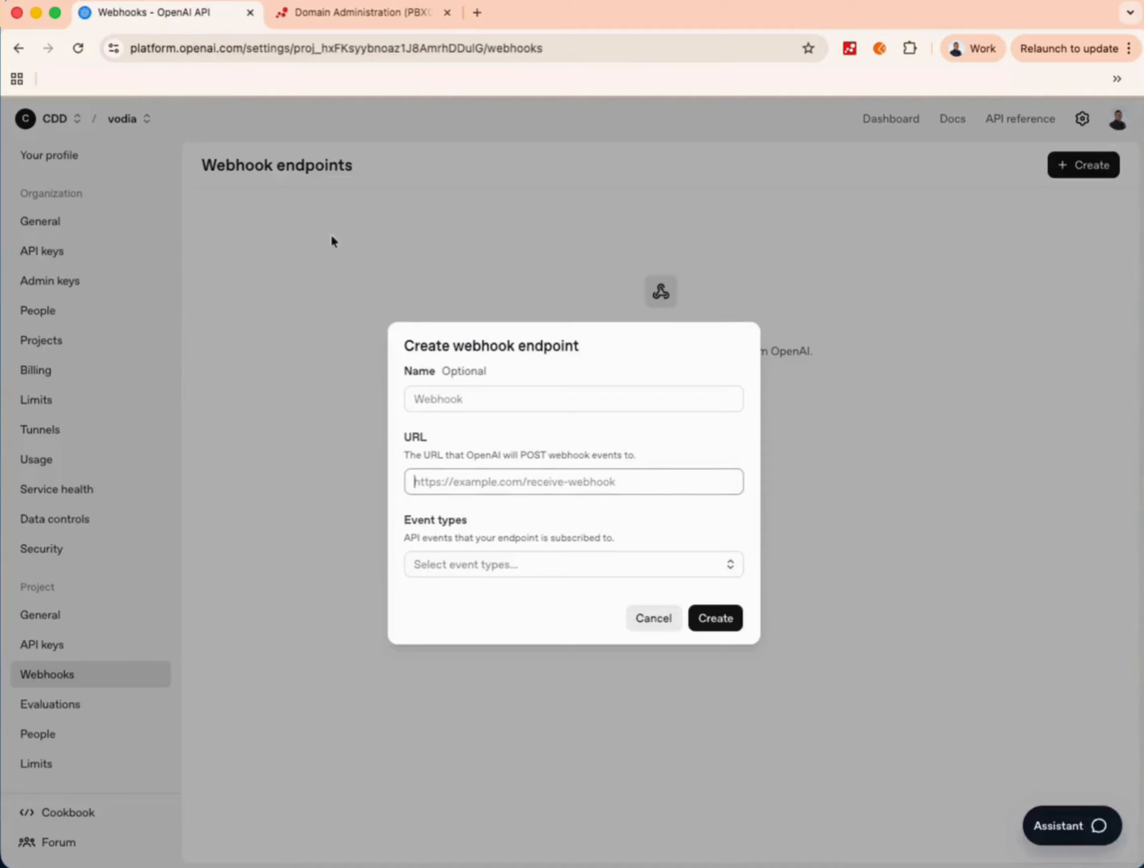
pyautogui.write('http')
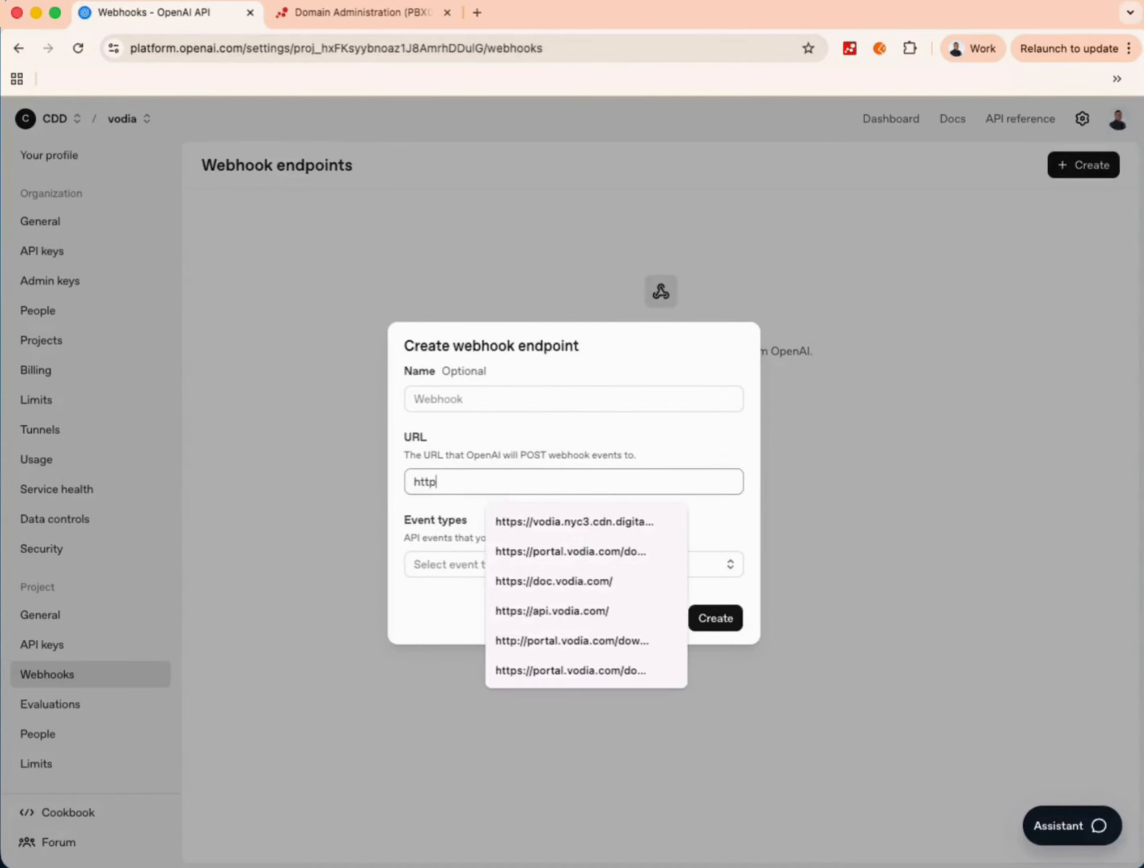
pyautogui.write('s://')
pyautogui.press('super+v')
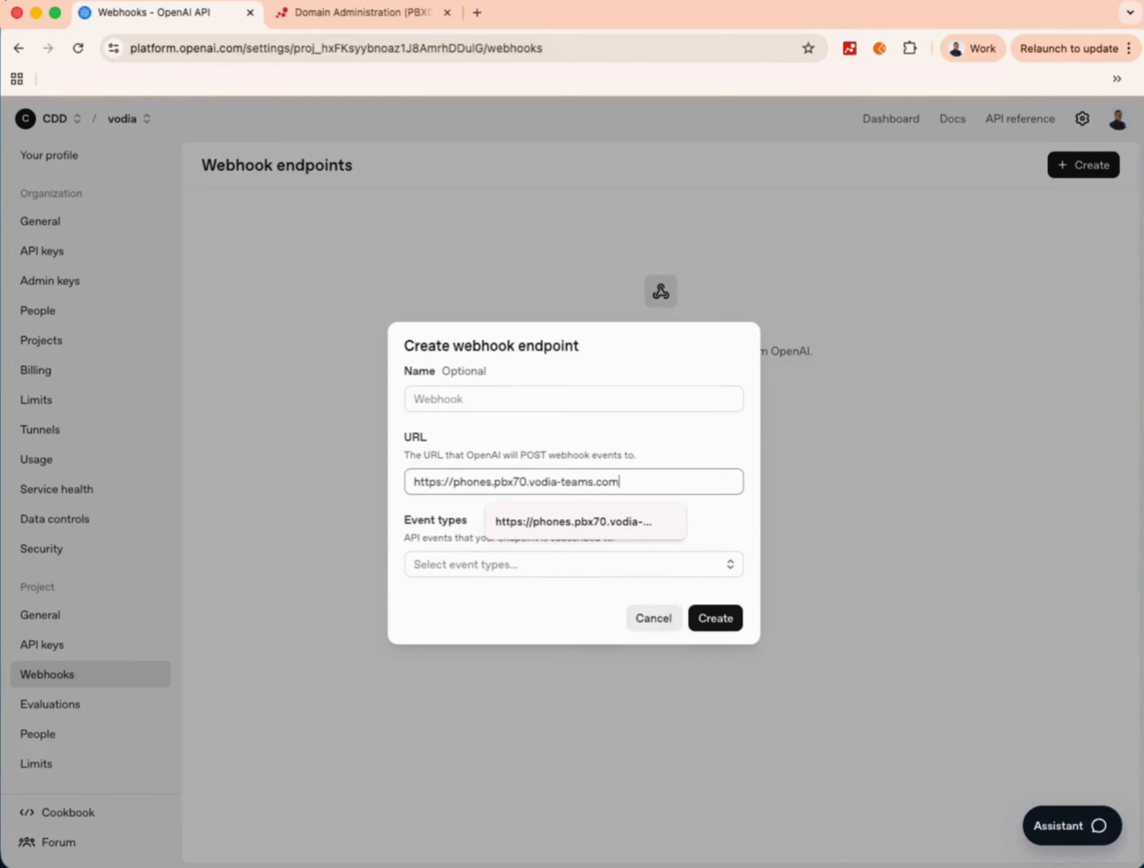
pyautogui.write('/openai')
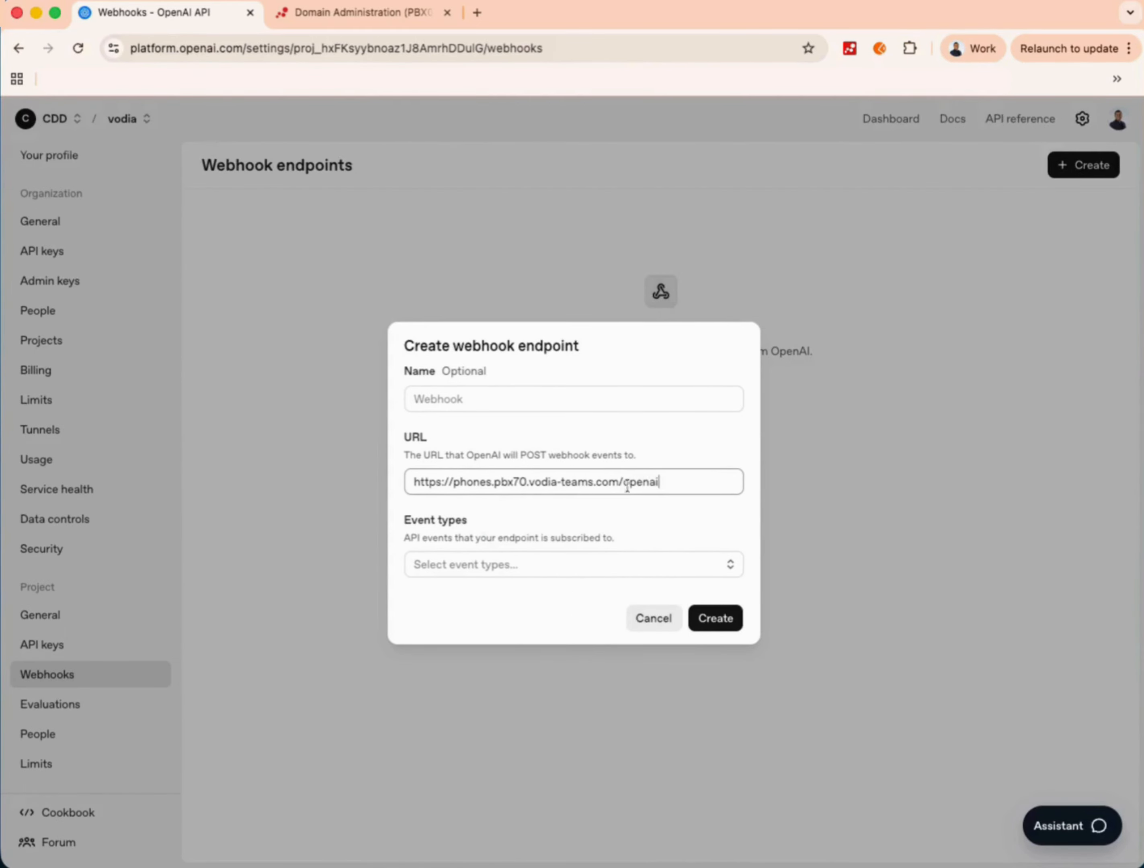
pyautogui.moveTo(666, 483); pyautogui.dragTo(619, 482)
pyautogui.click(602, 564)
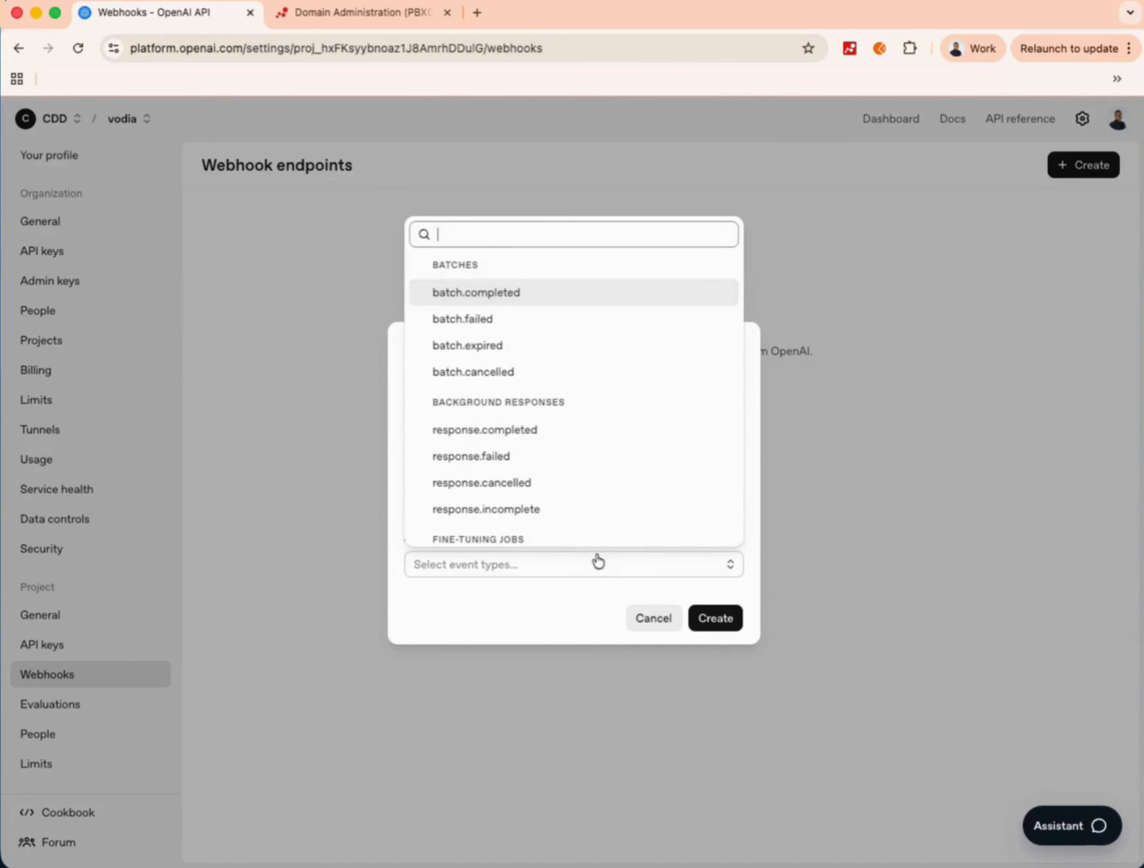
pyautogui.write('real')
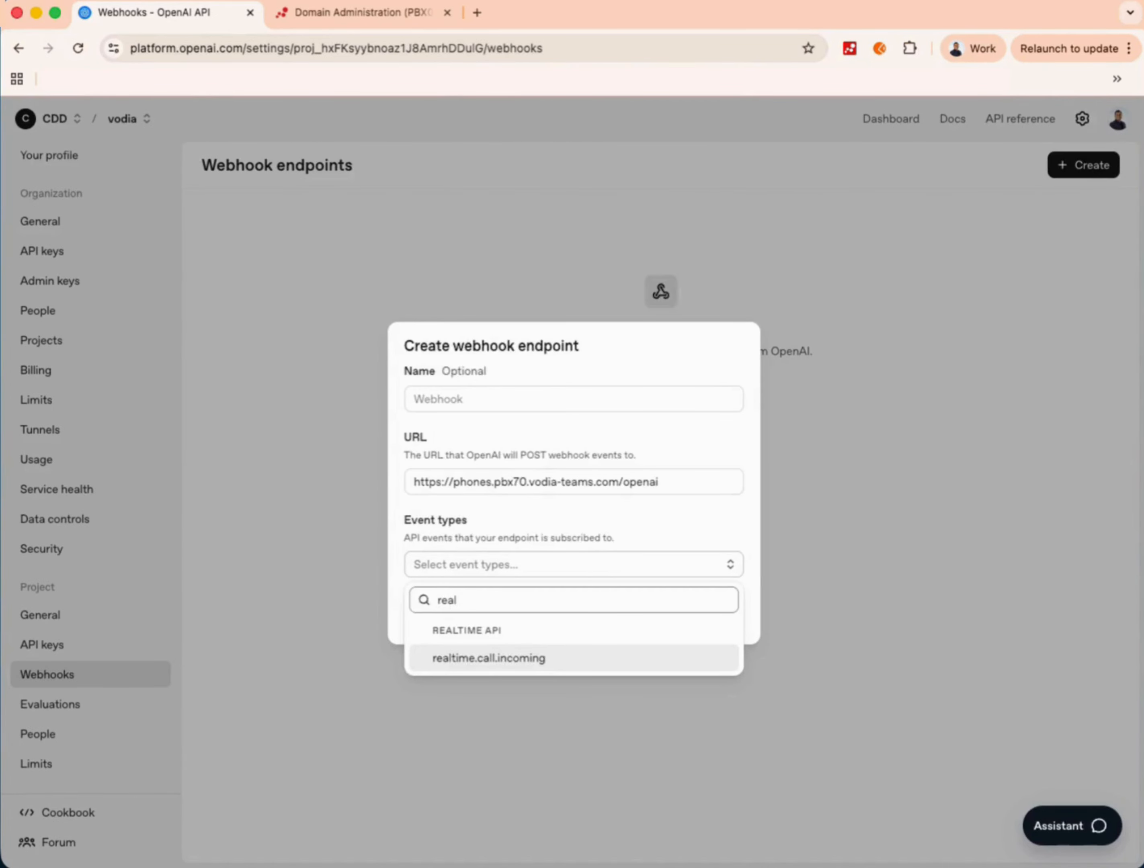
pyautogui.click(485, 657)
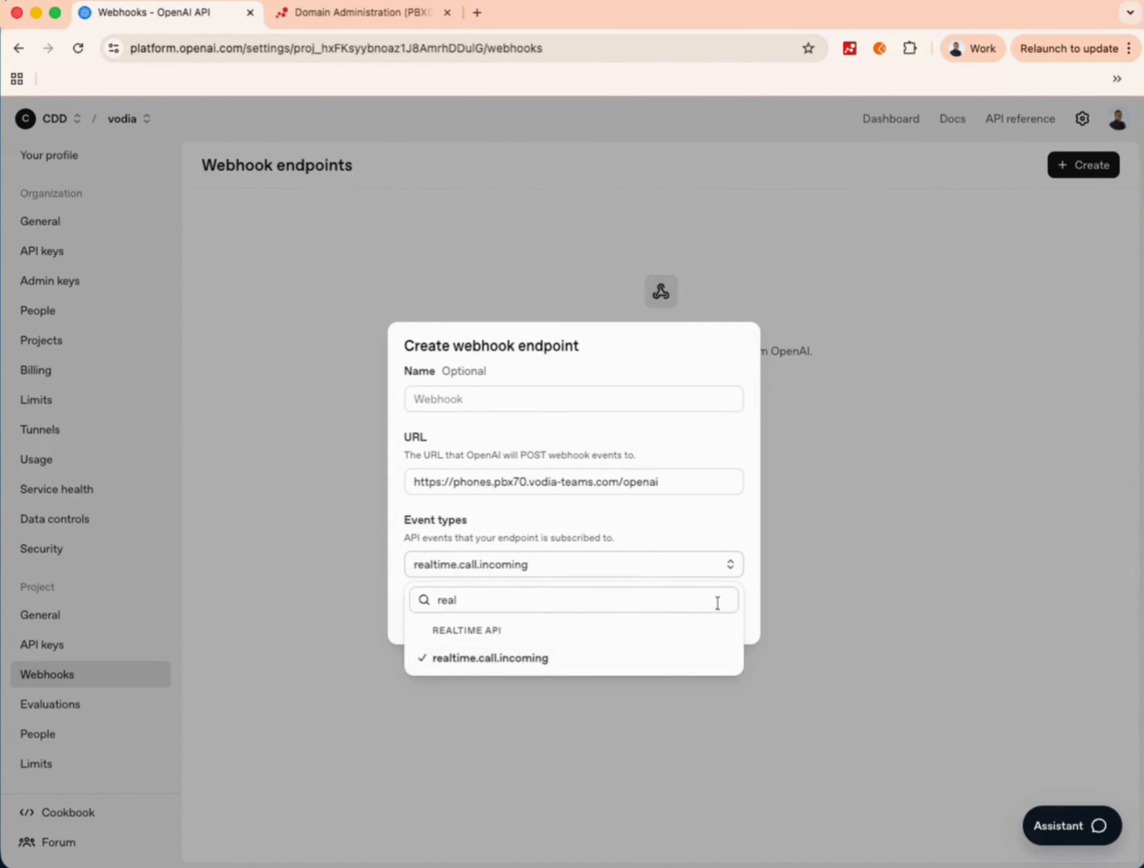
pyautogui.click(759, 608)
pyautogui.click(708, 623)
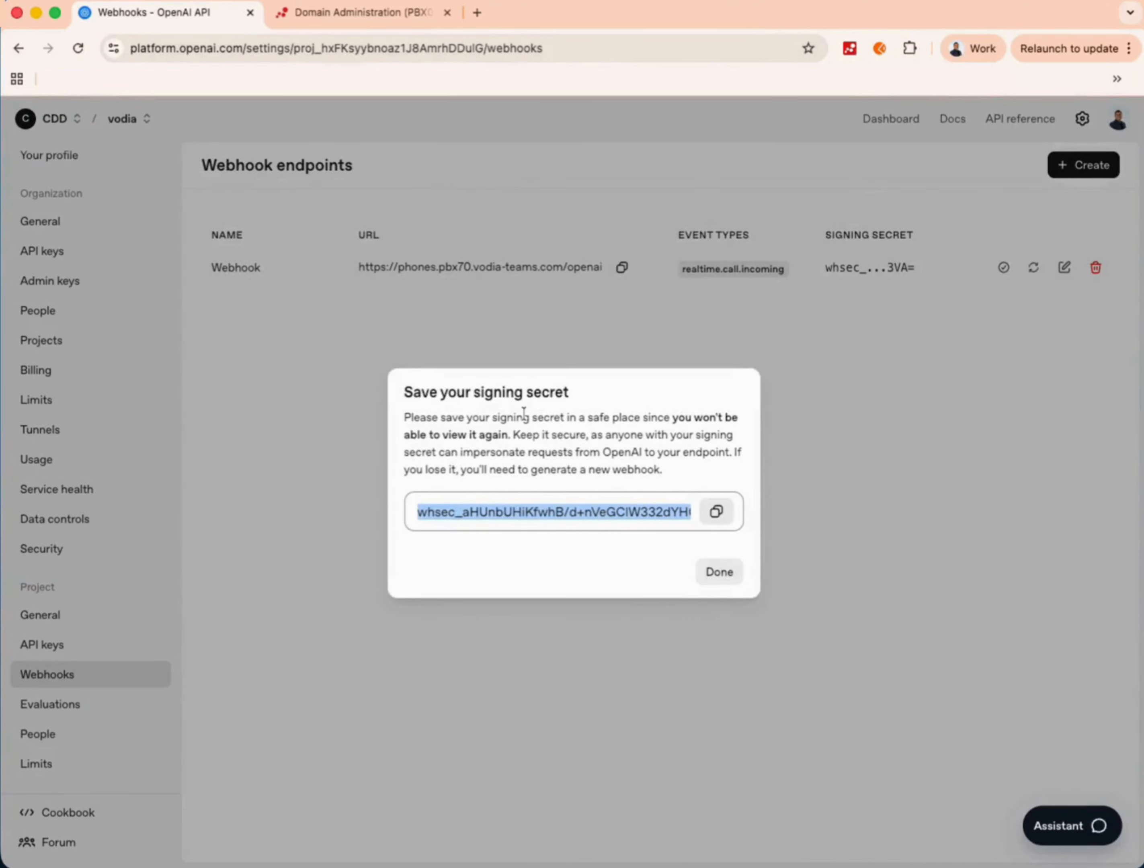
# - Dismiss the signing-secret notice and return to the Vodia Alerts list
pyautogui.click(726, 575)
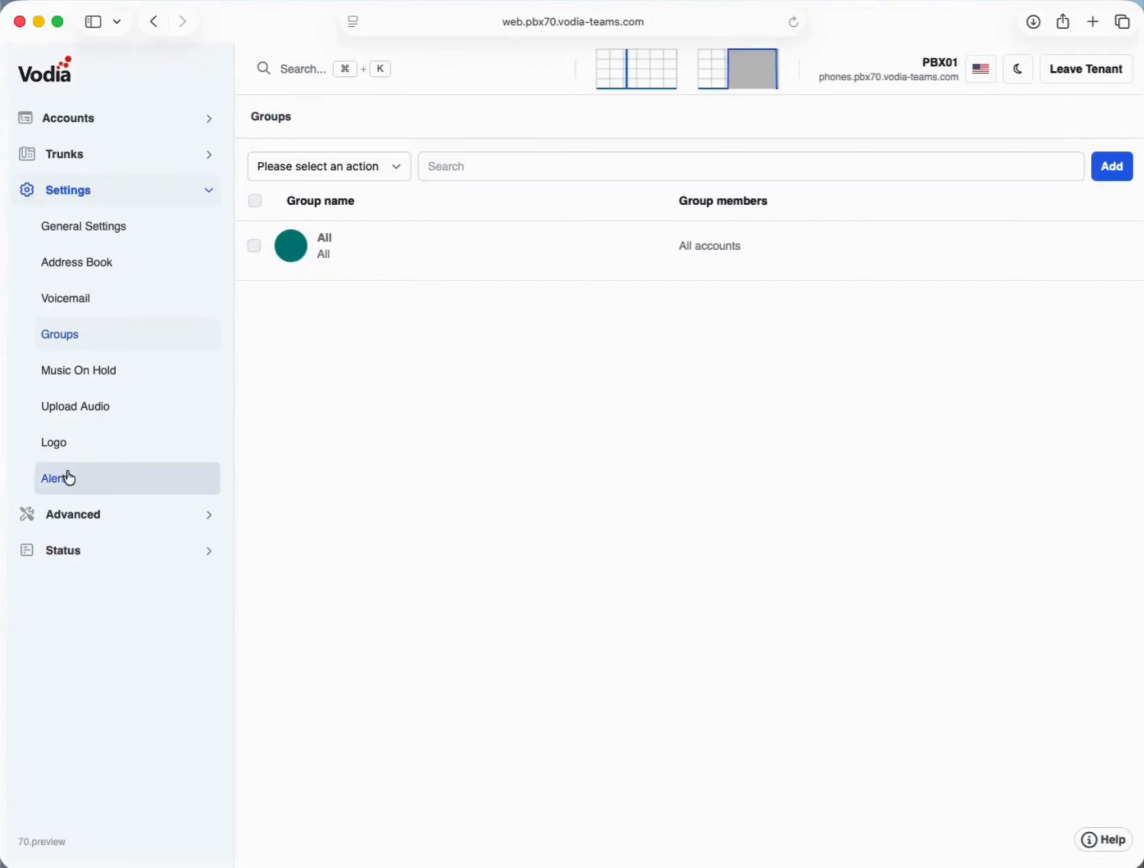
pyautogui.click(66, 474)
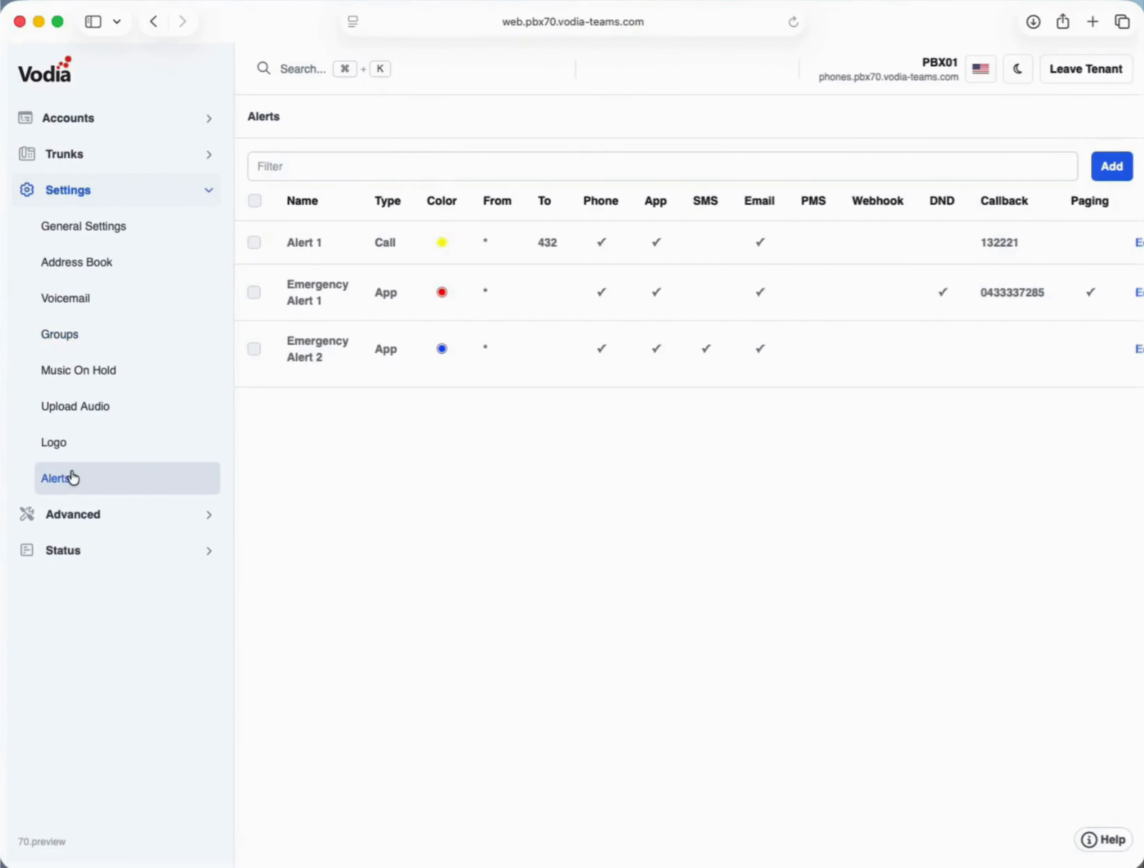
# - Add a new alert with green colour and App type
pyautogui.click(1110, 168)
pyautogui.click(528, 208)
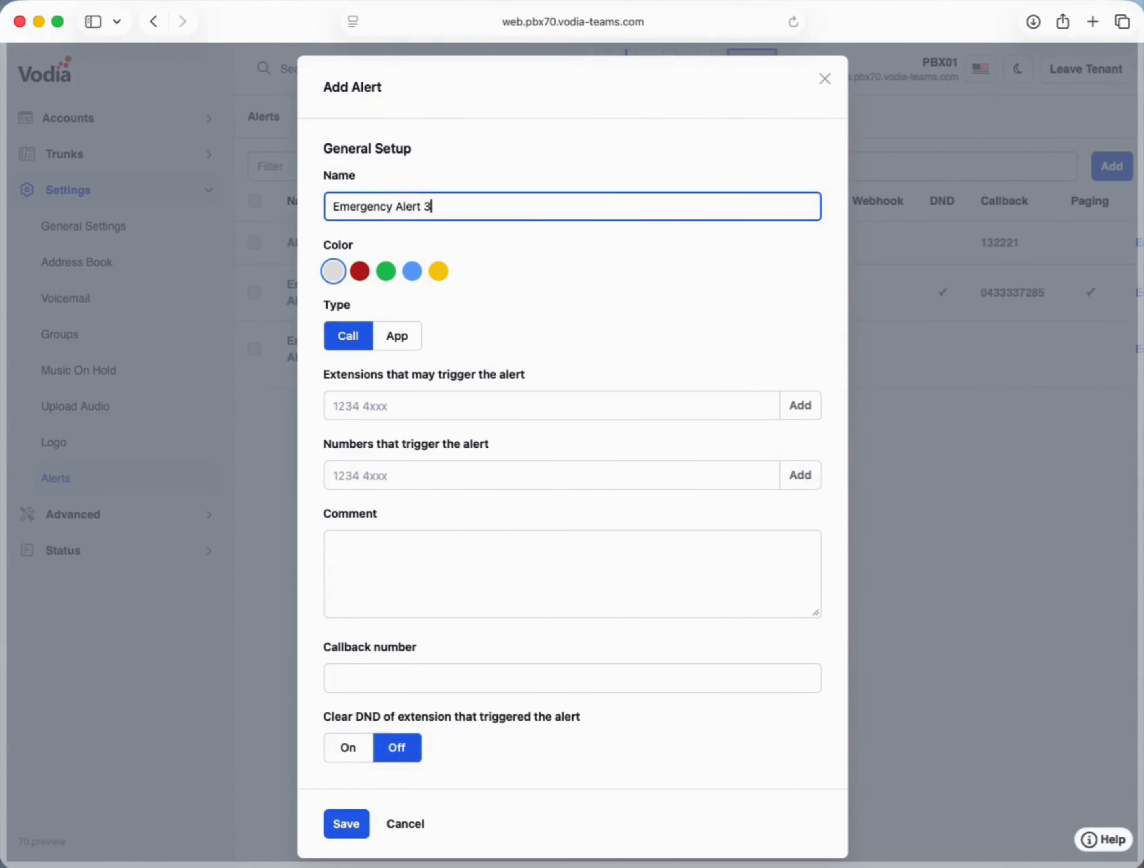
pyautogui.click(386, 272)
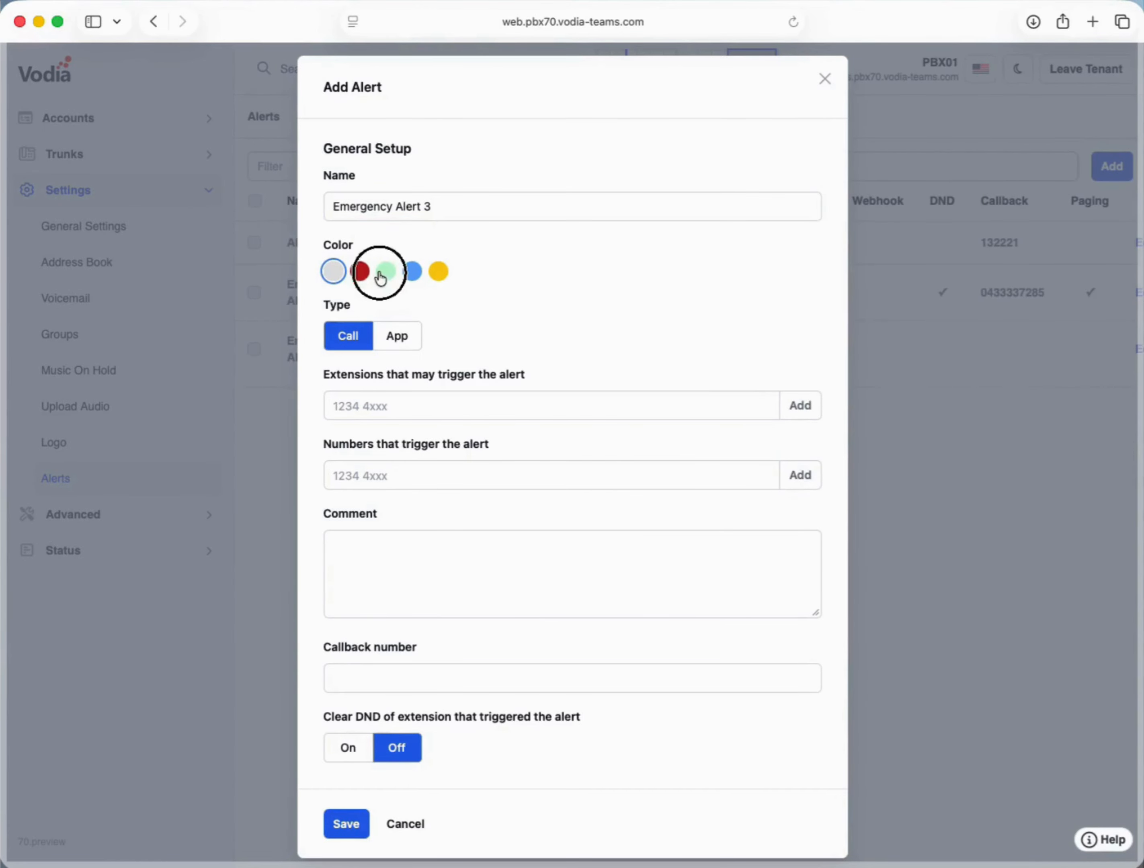
pyautogui.click(394, 337)
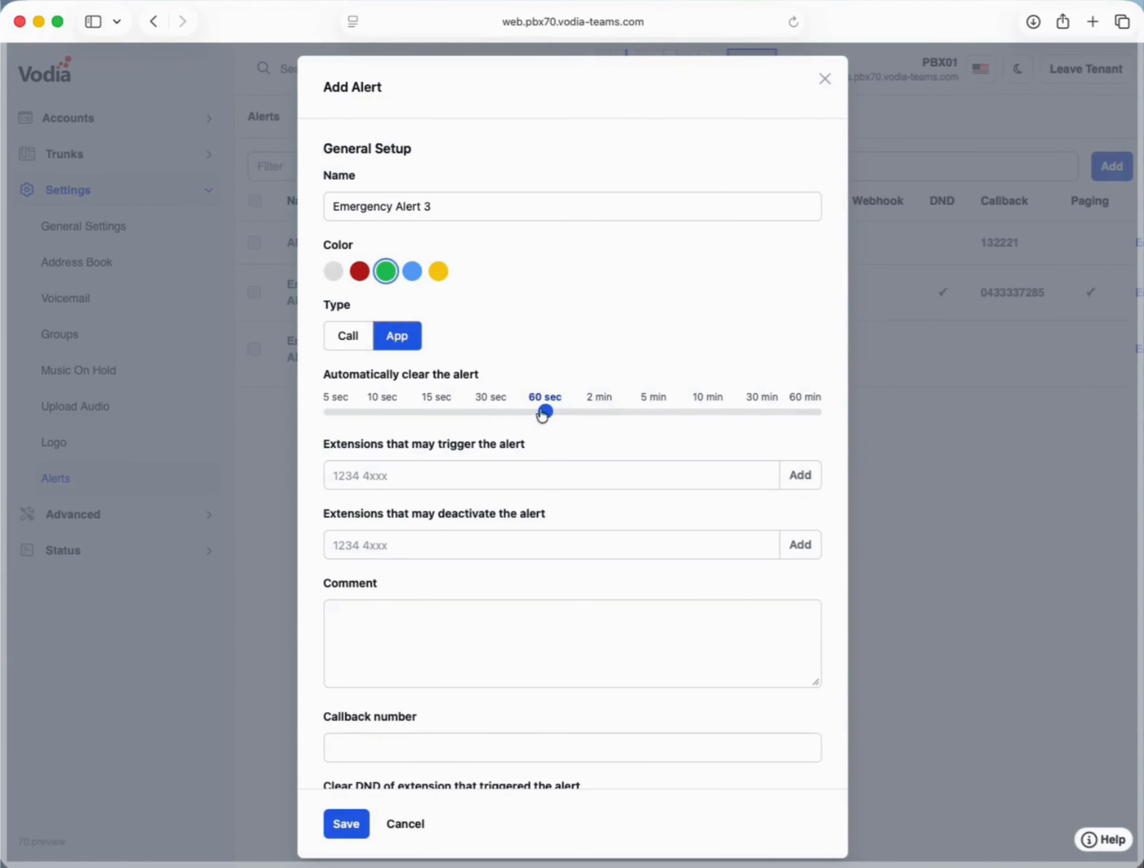
pyautogui.scroll(-2, 532, 425)
pyautogui.scroll(-1, 532, 426)
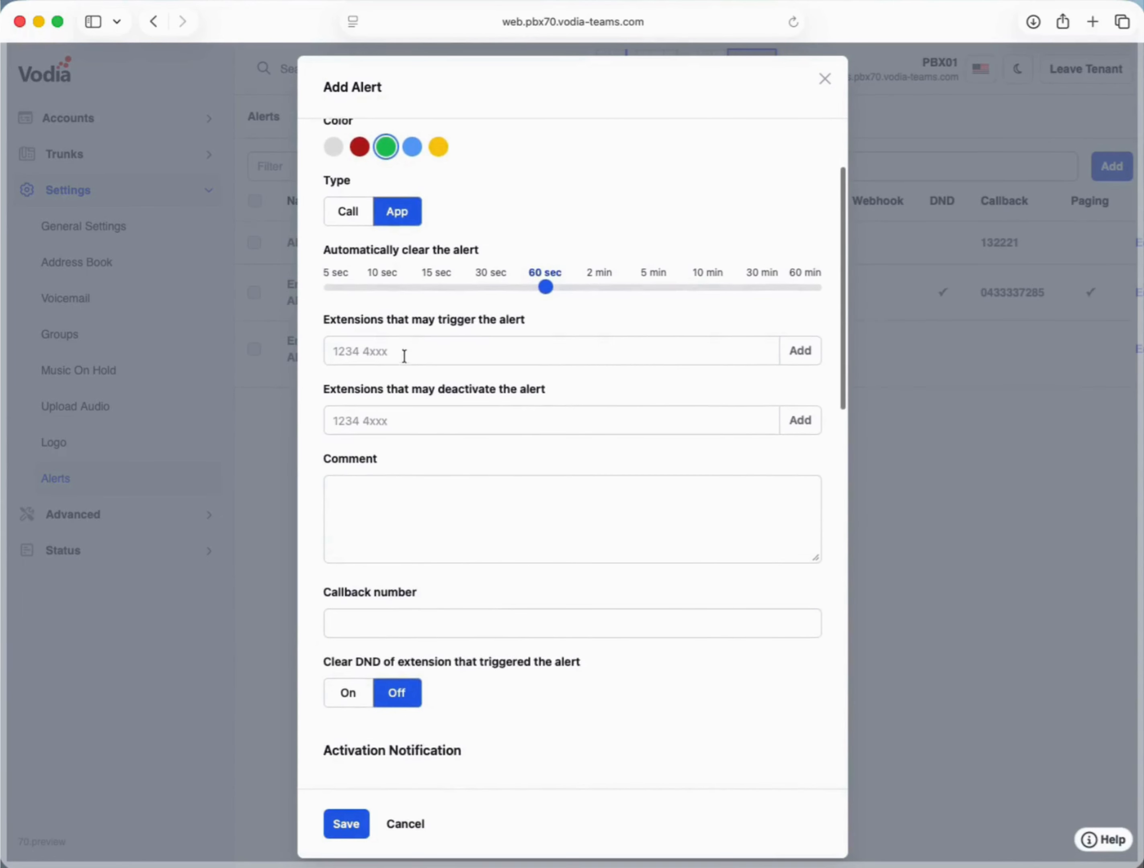
# - Choose extension 500 as both the trigger and the deactivating extension
pyautogui.click(802, 353)
pyautogui.click(797, 182)
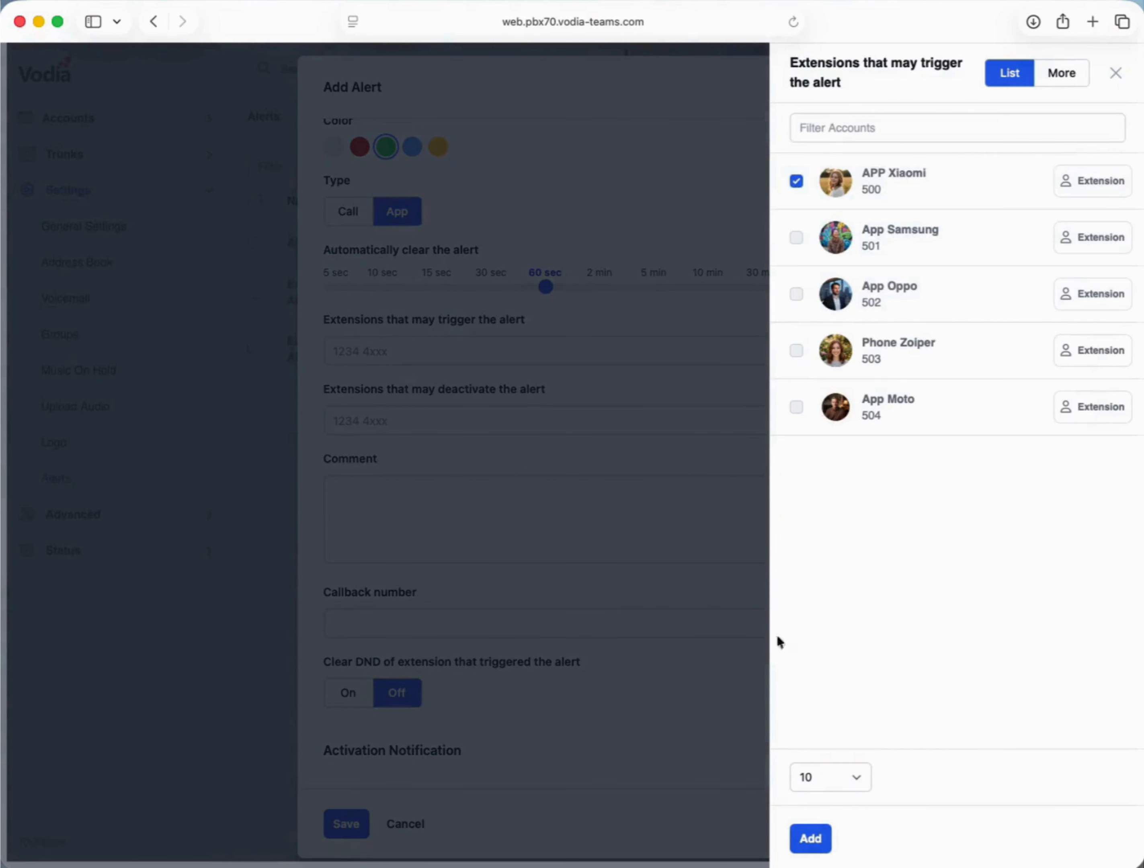
pyautogui.click(810, 838)
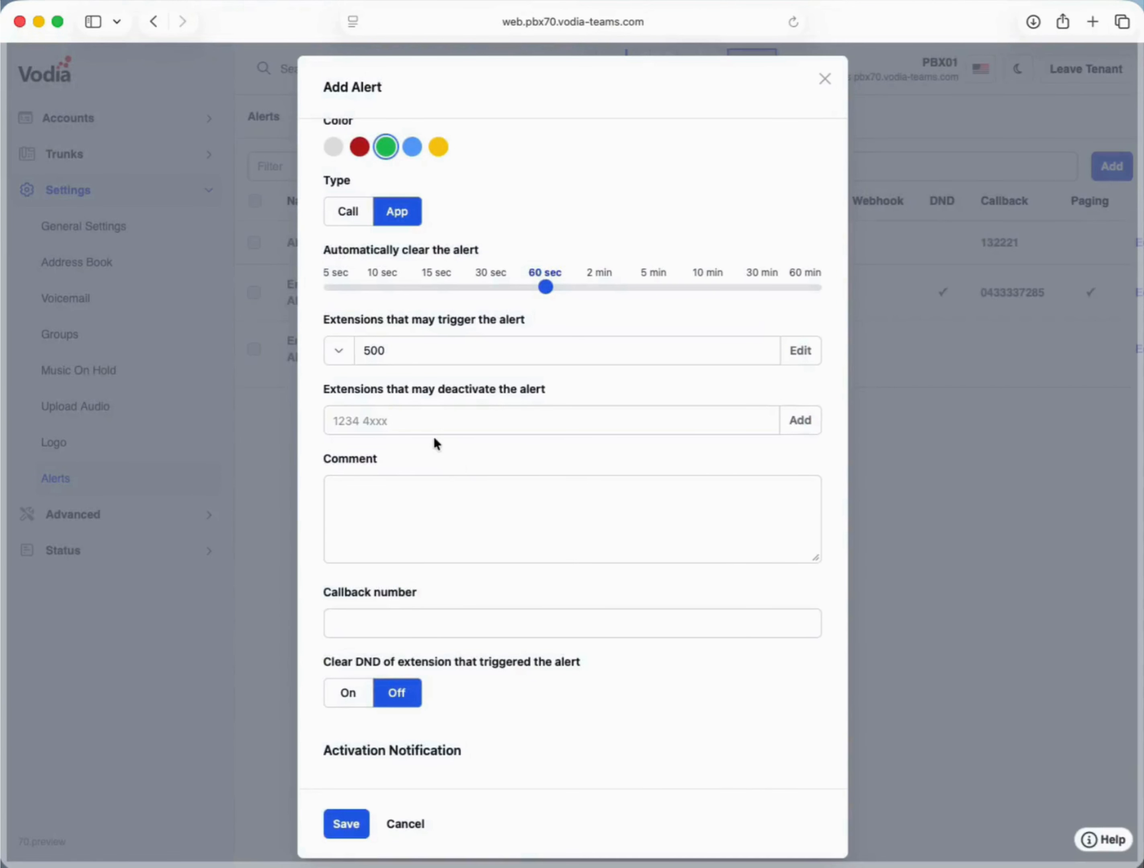
pyautogui.click(797, 423)
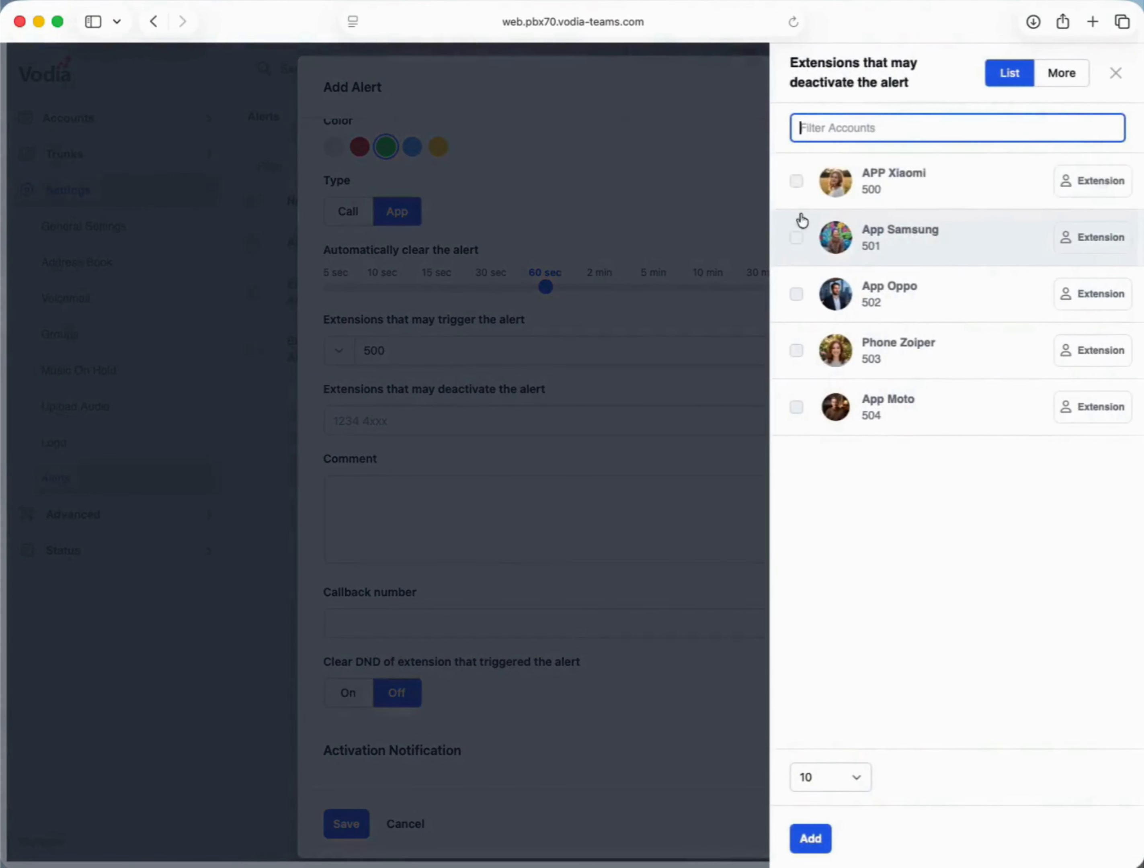
pyautogui.click(797, 182)
pyautogui.click(812, 840)
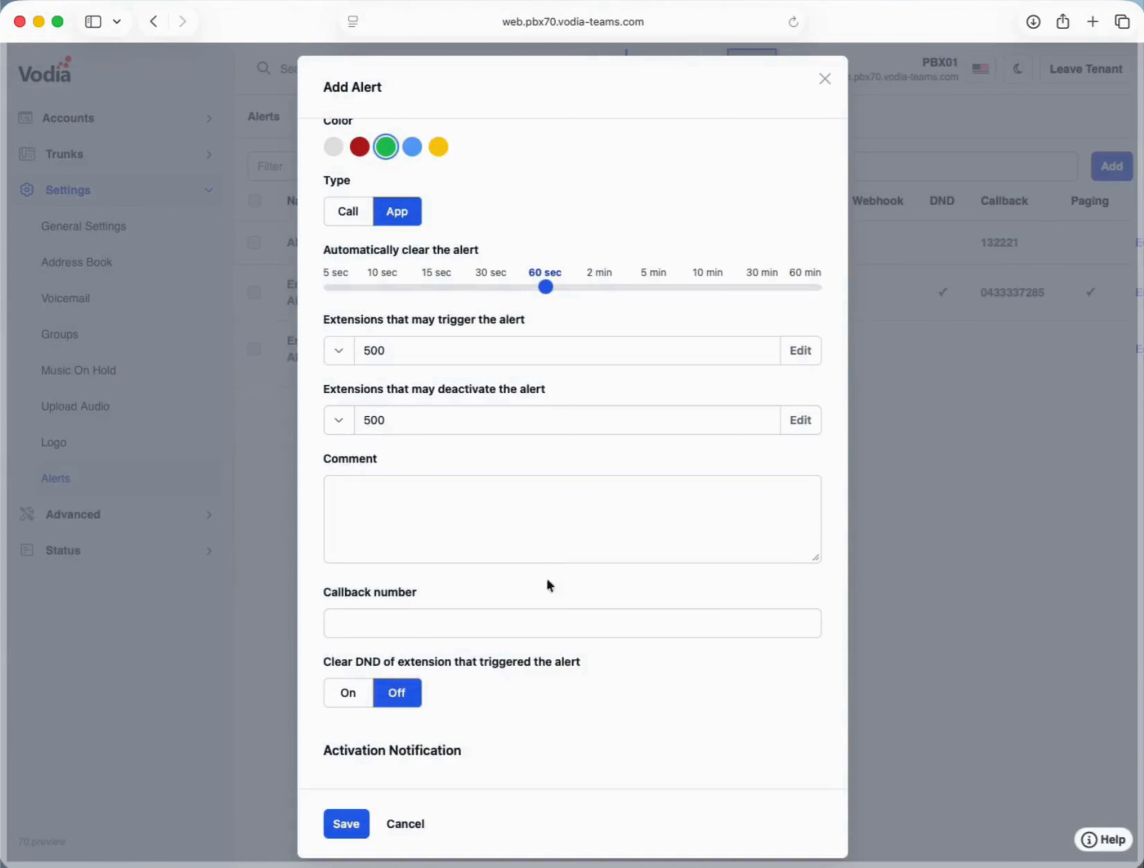
pyautogui.scroll(-3, 514, 541)
pyautogui.click(468, 385)
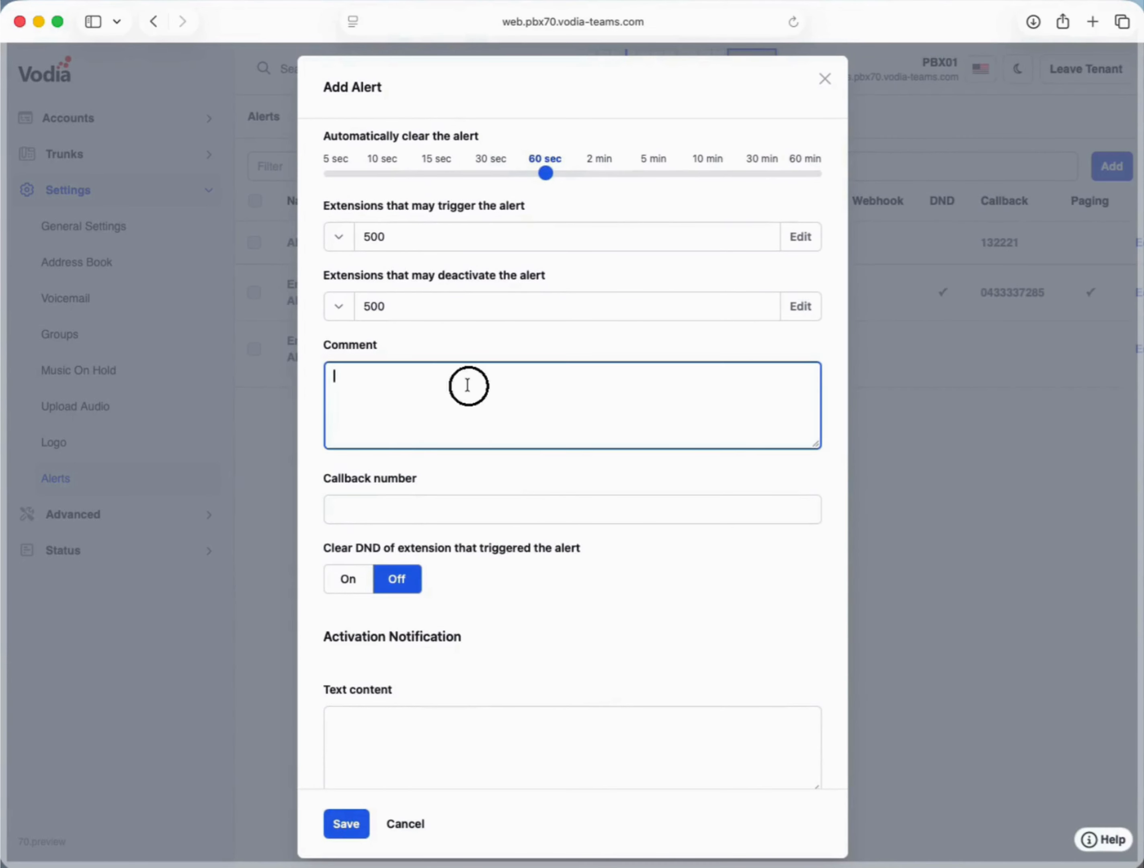
# - Fill in the alert comment and the callback number 043333
pyautogui.write('Emergency Alert 3')
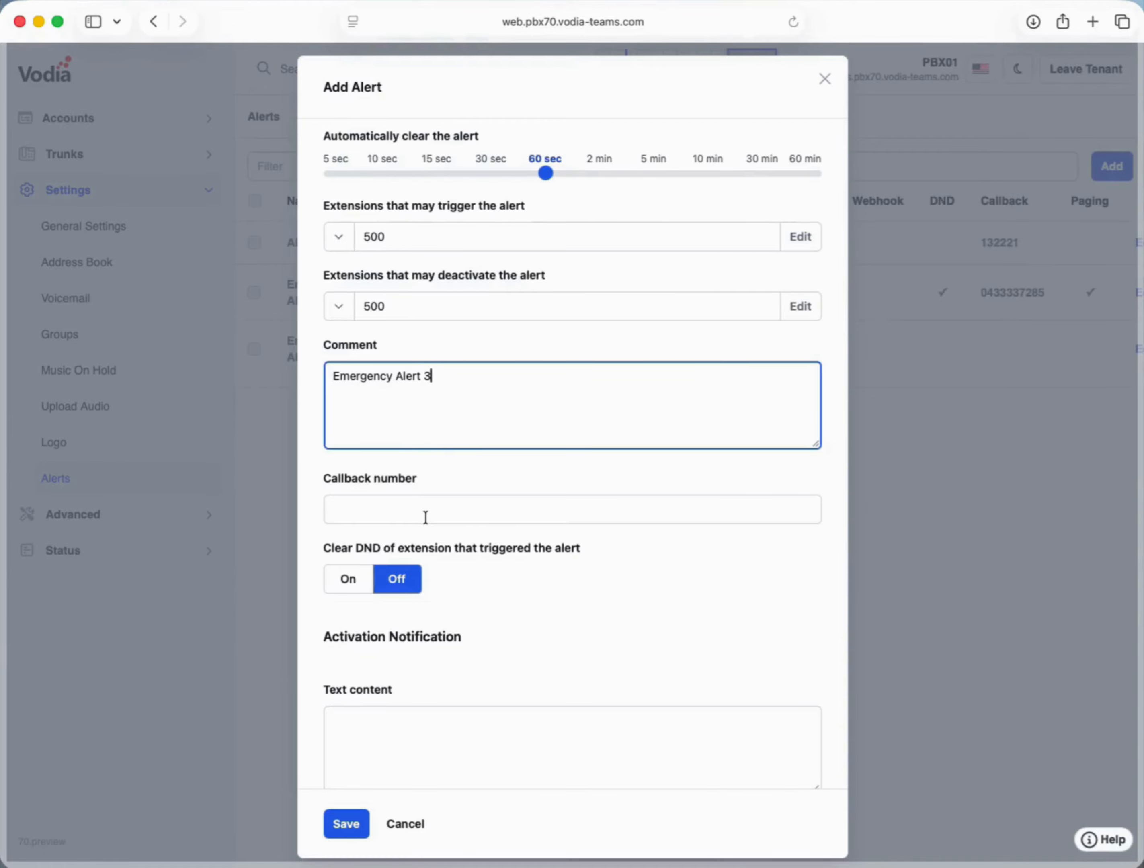
pyautogui.scroll(-3, 425, 517)
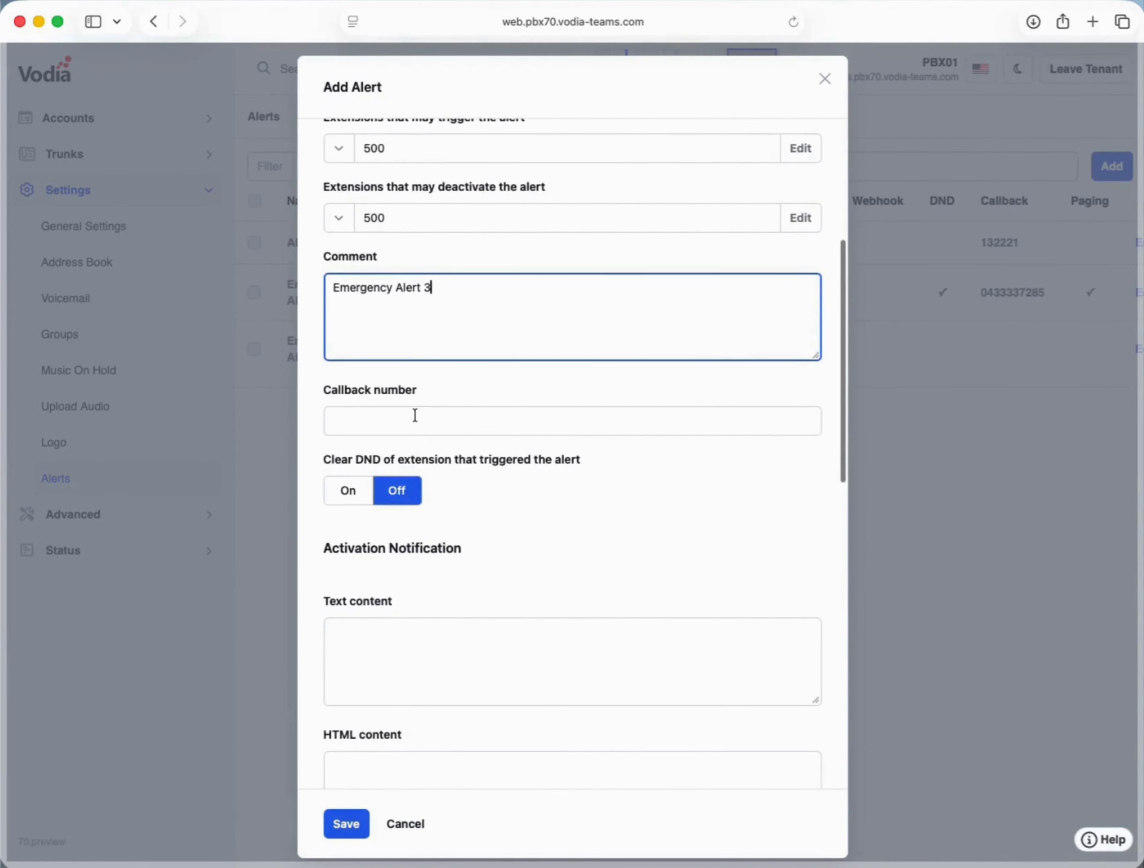
pyautogui.click(414, 415)
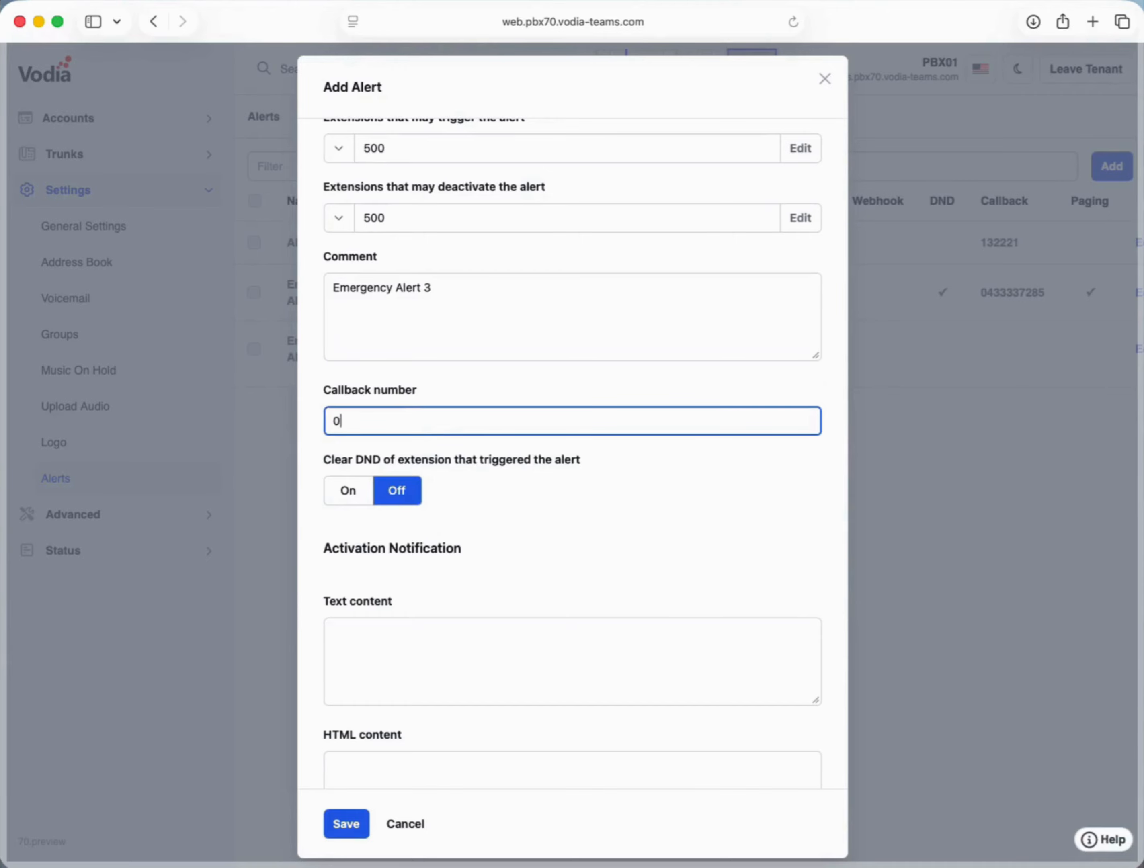
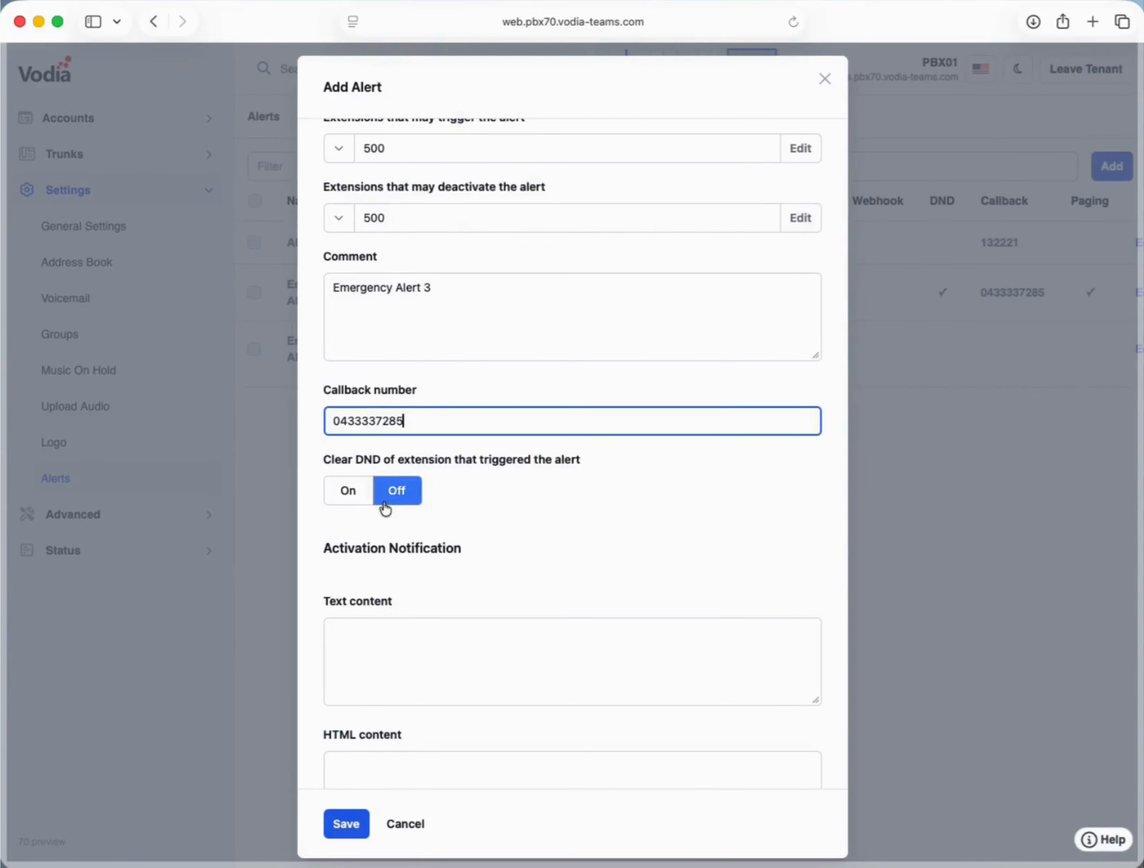
pyautogui.scroll(-1, 380, 516)
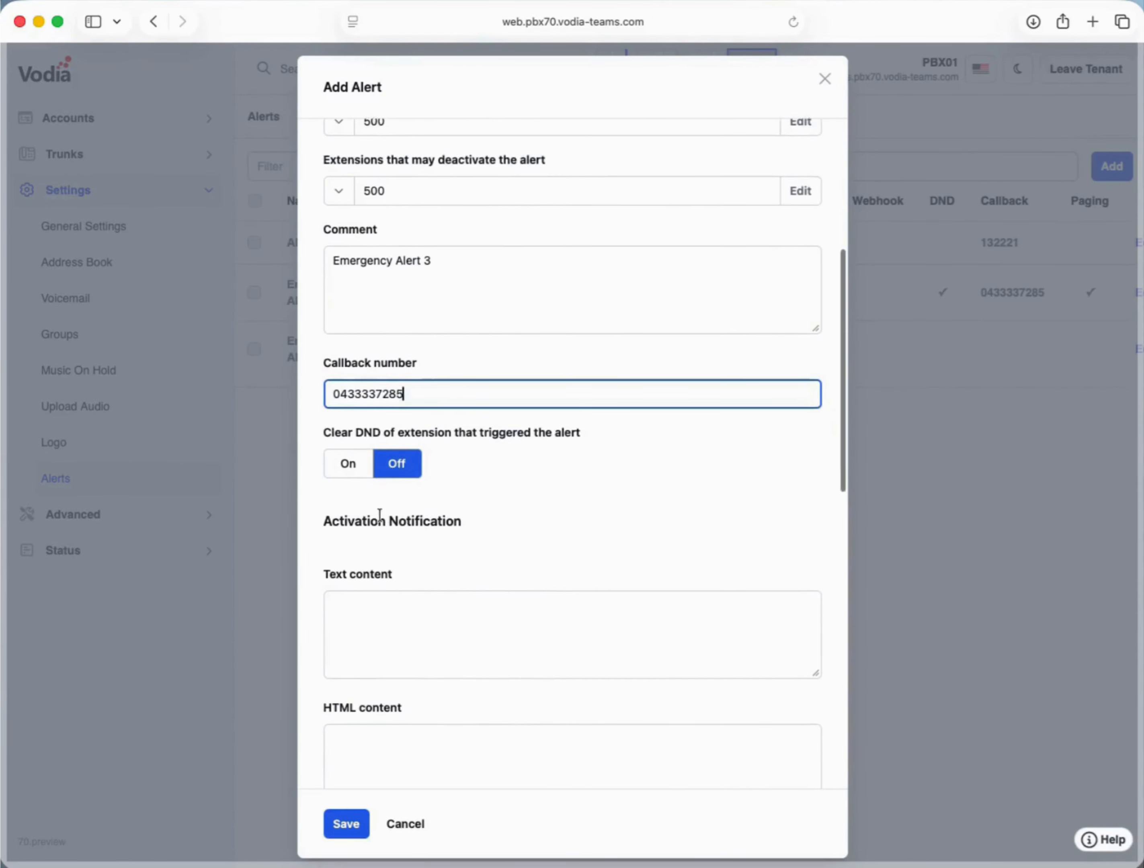
pyautogui.click(348, 461)
# - Enter TEST as the activation notification message
pyautogui.scroll(-3, 377, 543)
pyautogui.click(370, 444)
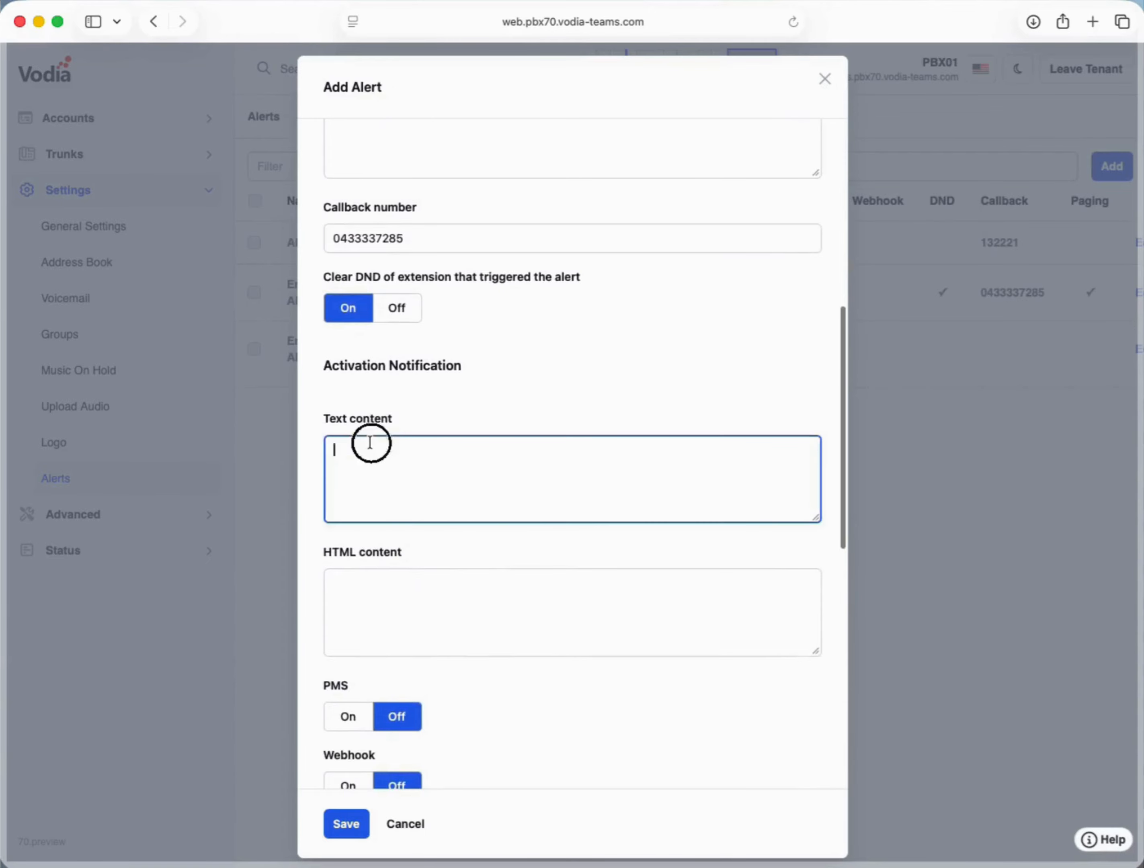
pyautogui.write('TEST')
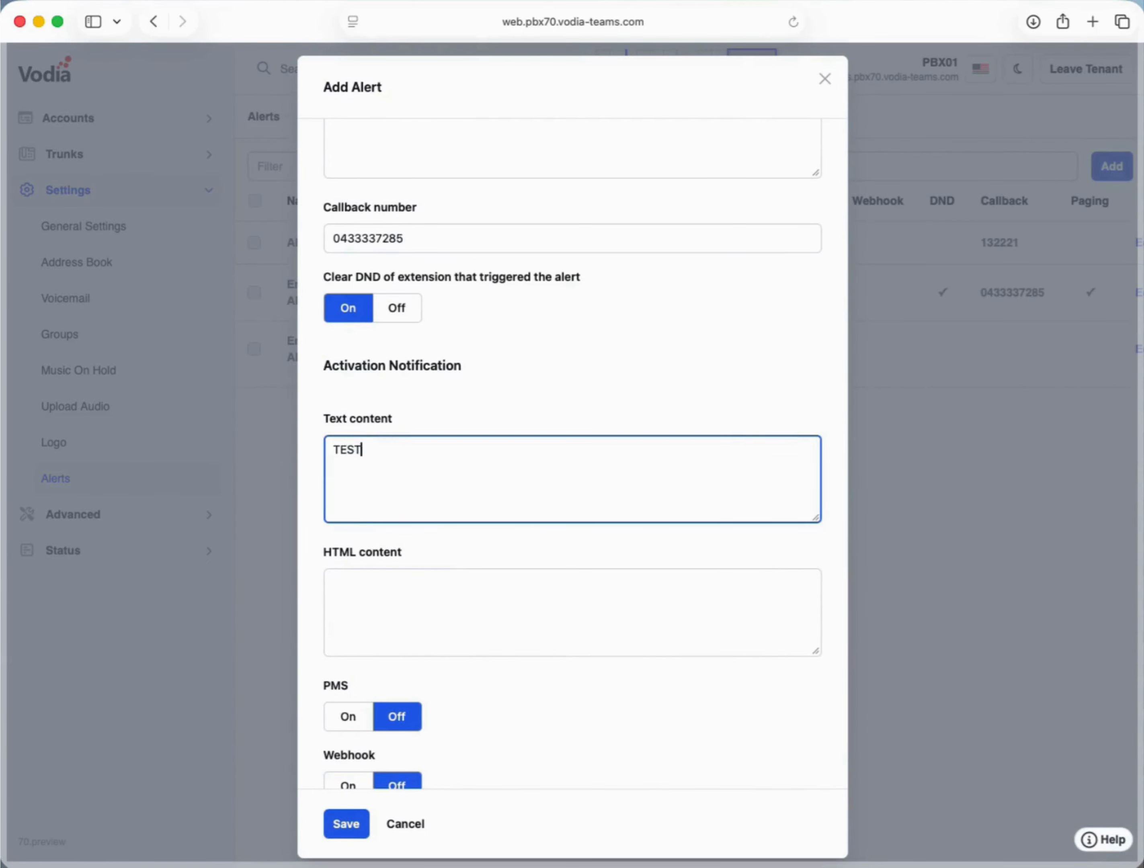
pyautogui.scroll(-7, 383, 554)
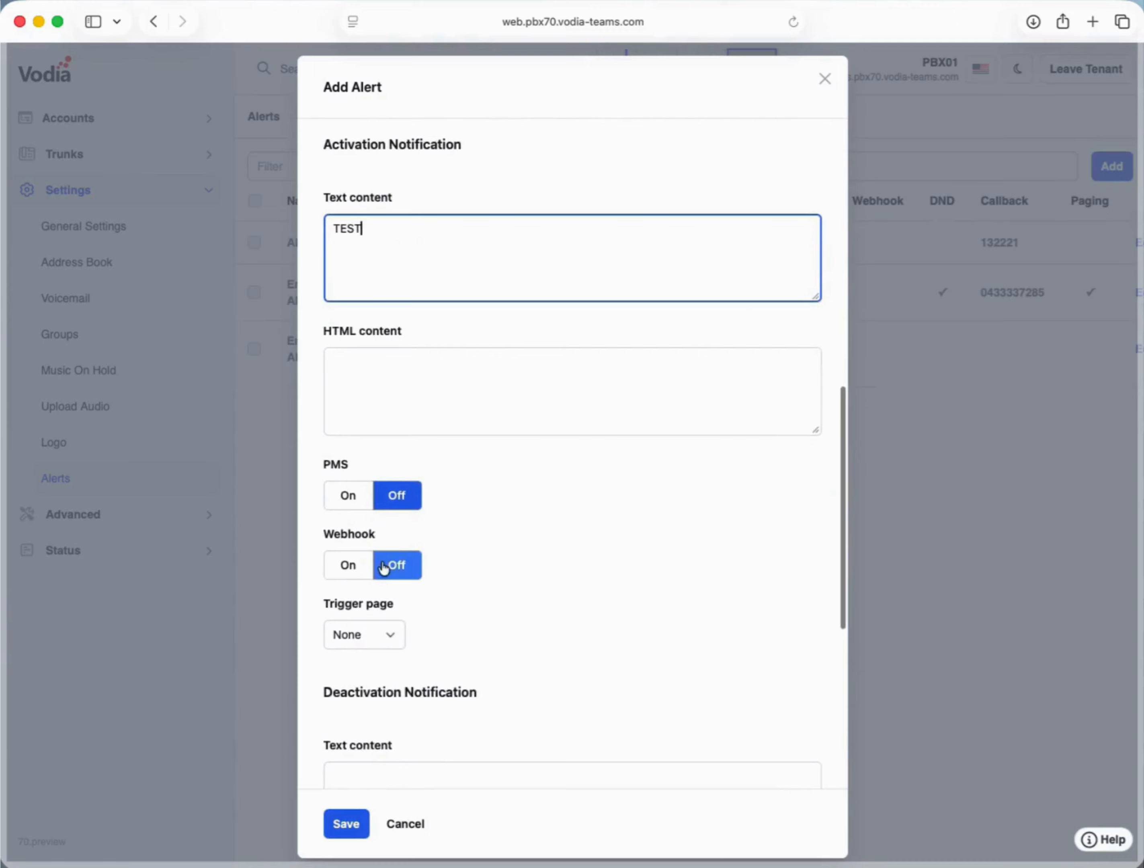
pyautogui.scroll(3, 378, 524)
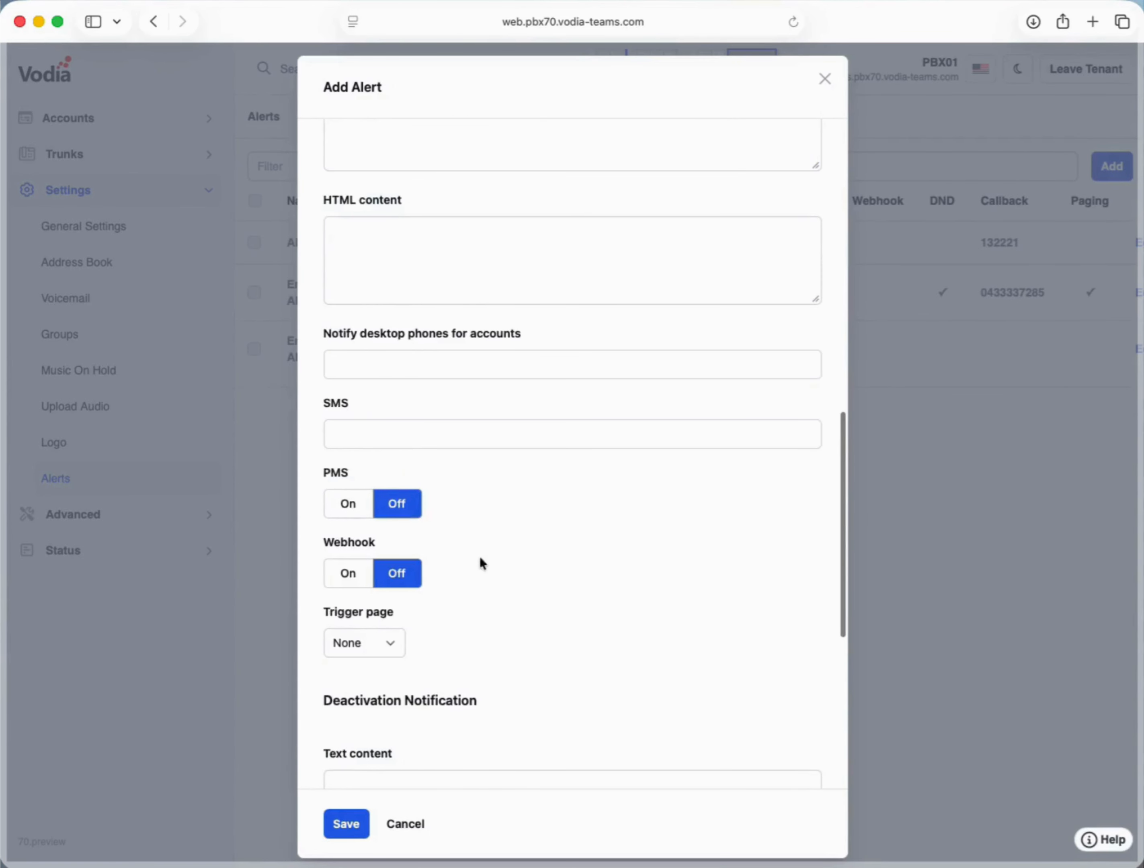
pyautogui.scroll(-2, 450, 565)
pyautogui.scroll(11, 454, 569)
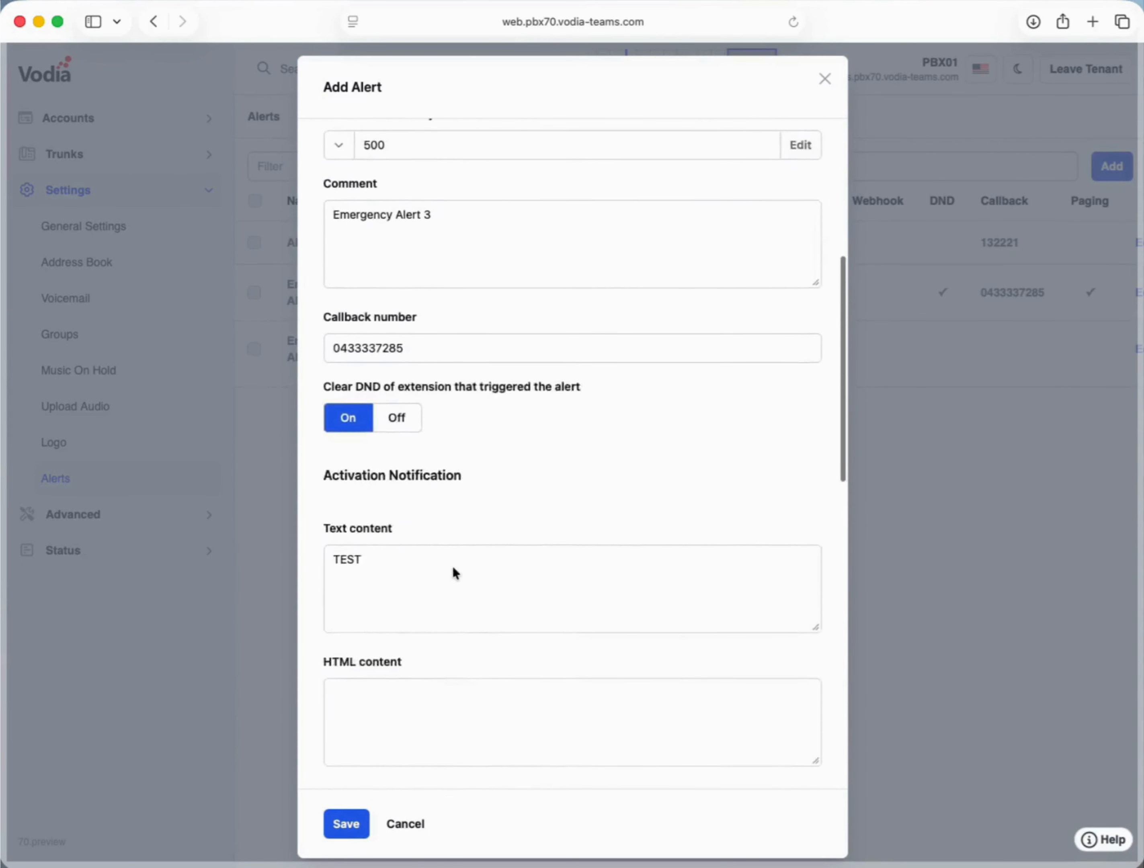
pyautogui.scroll(-5, 452, 567)
pyautogui.scroll(-9, 452, 568)
pyautogui.scroll(-2, 453, 570)
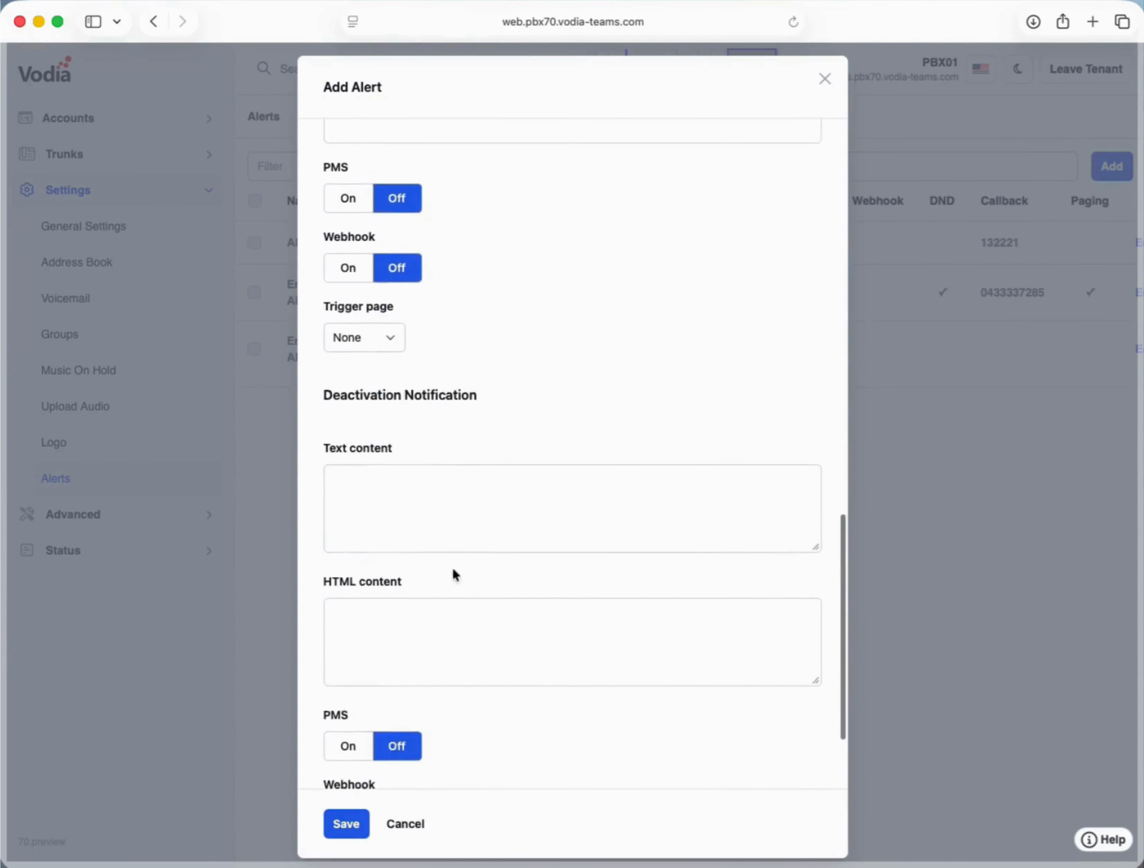
# - Enter TEST DEACTIVATE as the deactivation message and save the alert
pyautogui.click(401, 487)
pyautogui.write('TEST DEA')
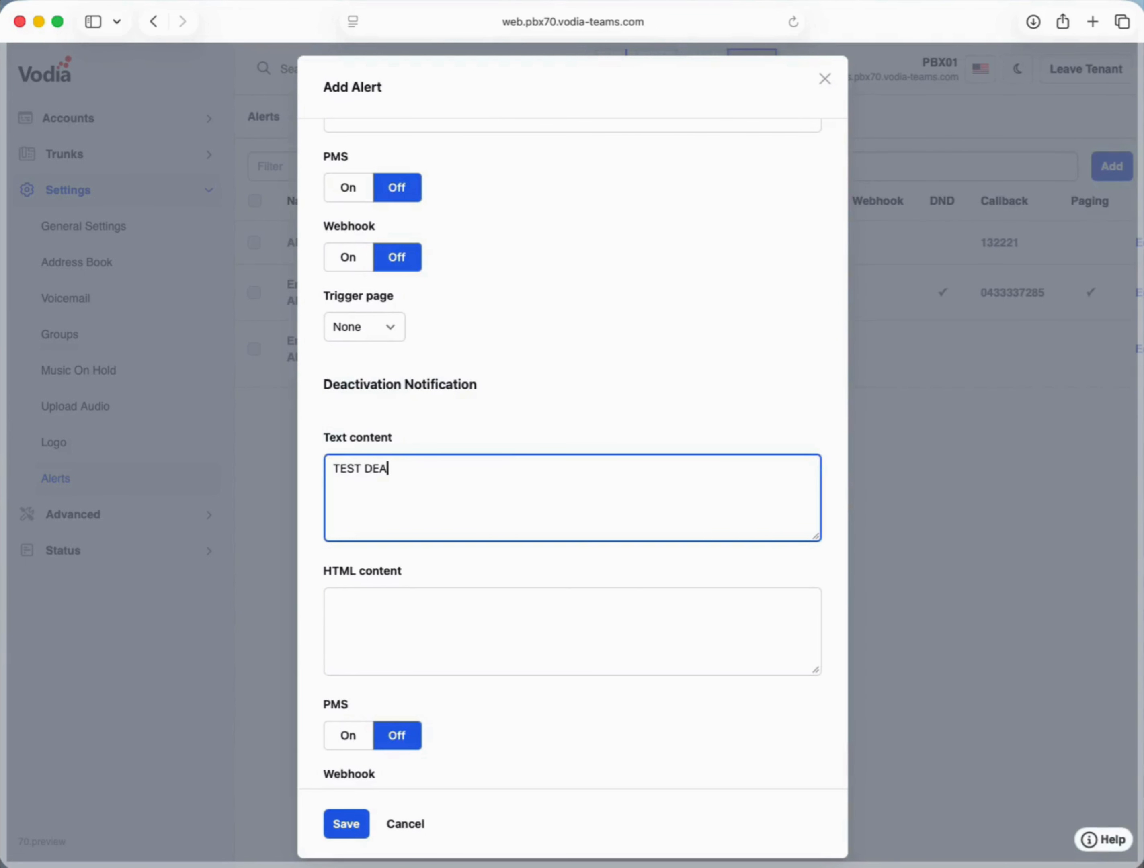
pyautogui.write('CTIVATE')
pyautogui.scroll(-3, 413, 630)
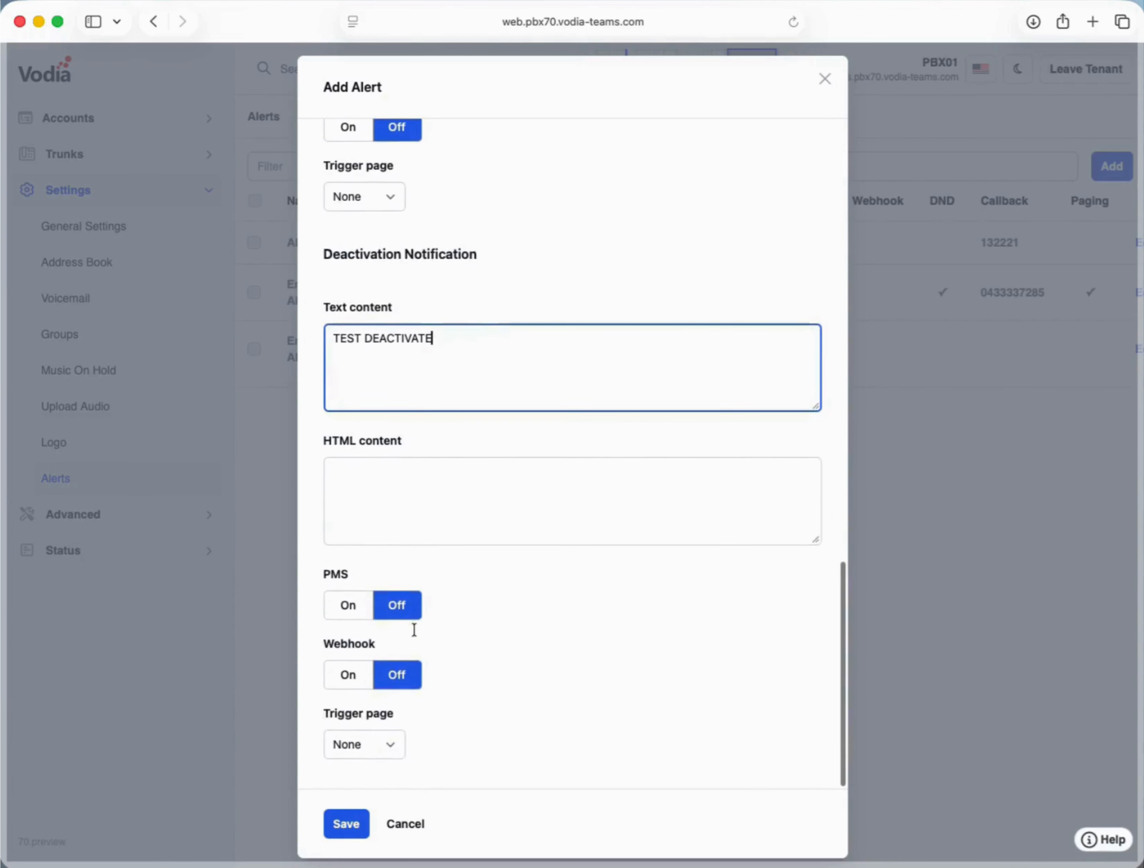
pyautogui.click(343, 827)
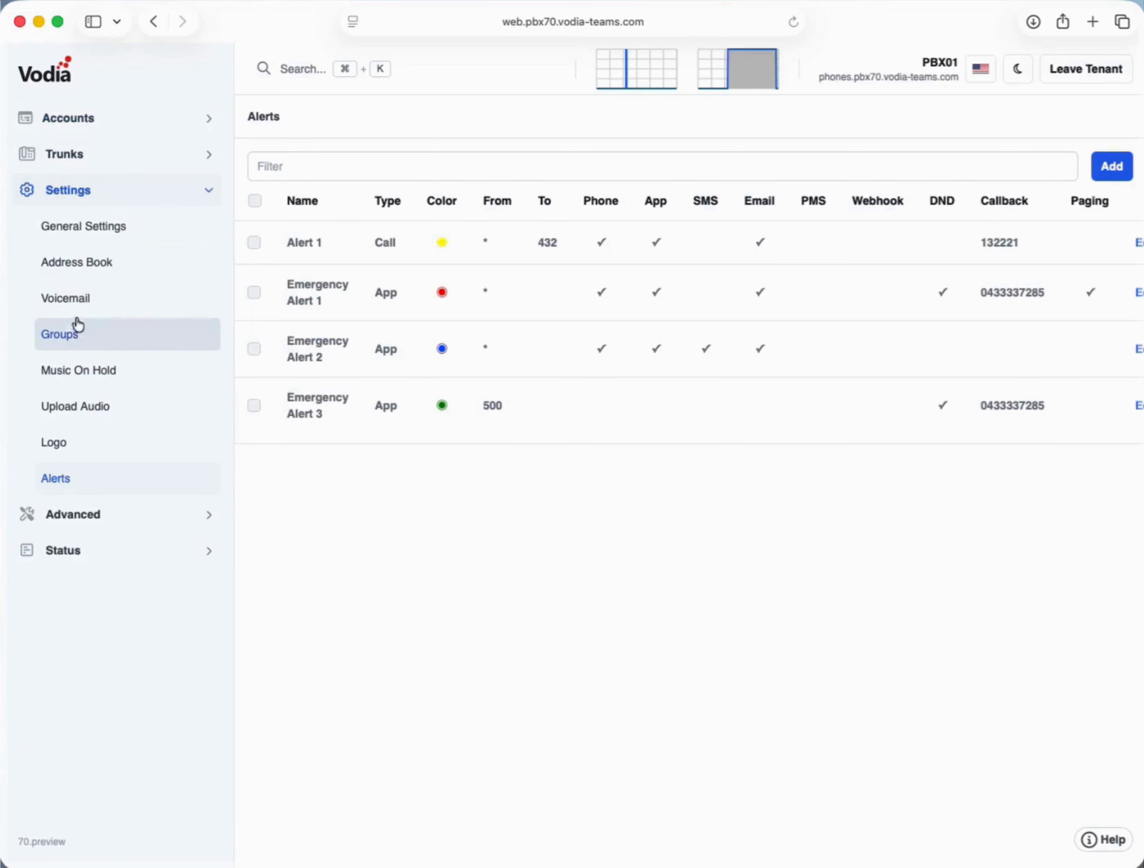
# - Tick Manage Alerts in the All group's permissions and save the group
pyautogui.click(79, 336)
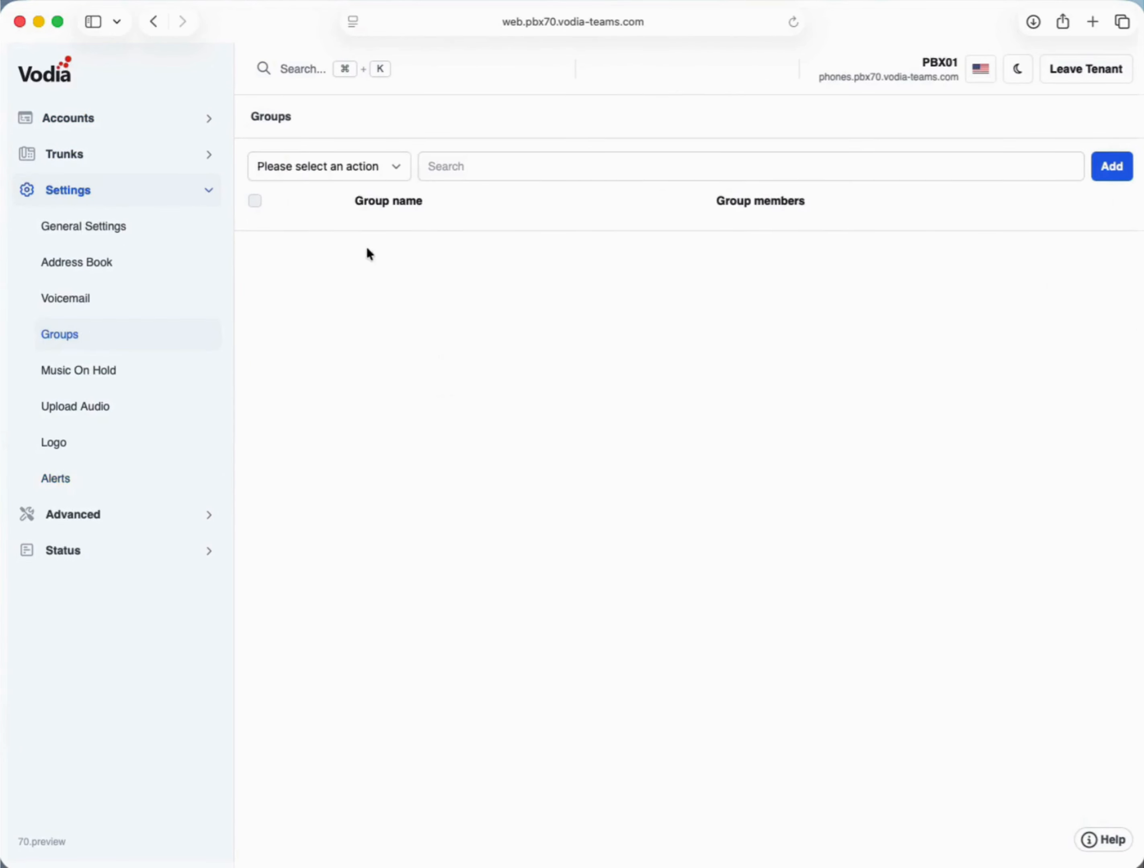
pyautogui.click(339, 251)
pyautogui.scroll(-1, 482, 372)
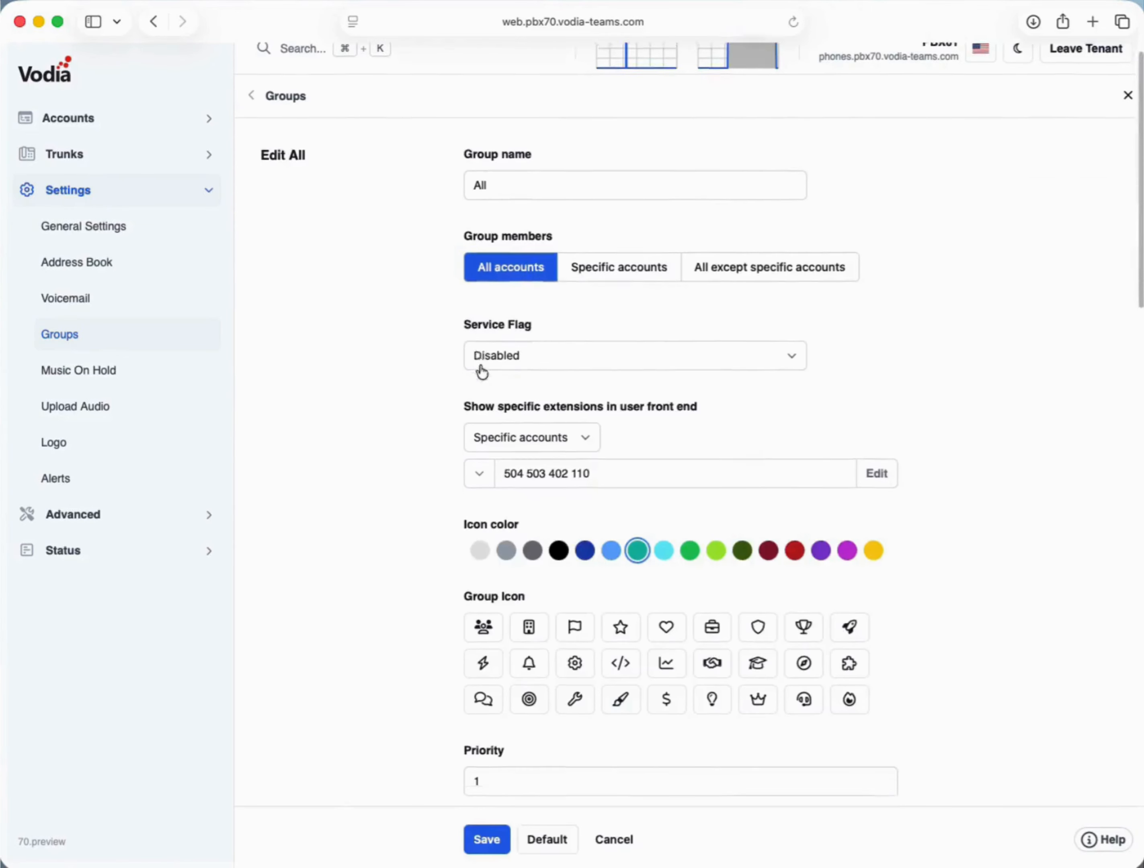
pyautogui.scroll(-9, 482, 372)
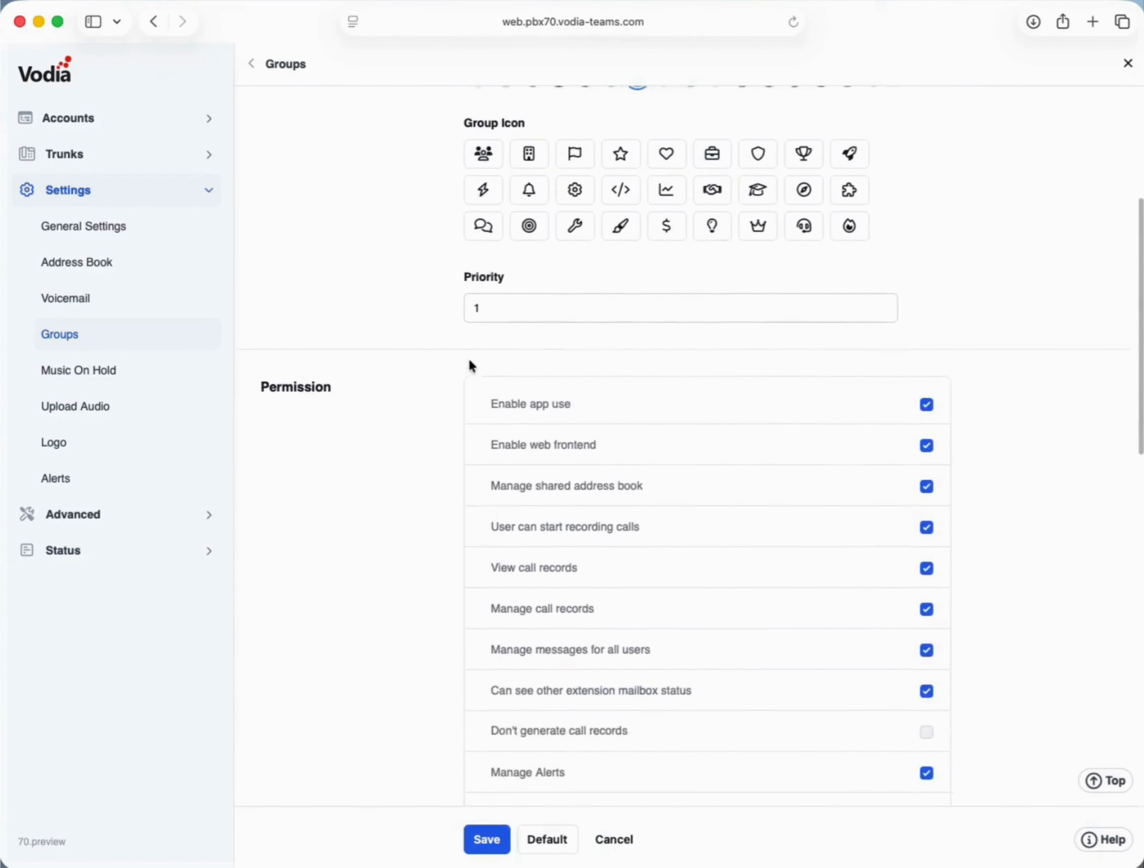
pyautogui.scroll(-1, 470, 367)
pyautogui.moveTo(576, 762); pyautogui.dragTo(480, 761)
pyautogui.click(926, 763)
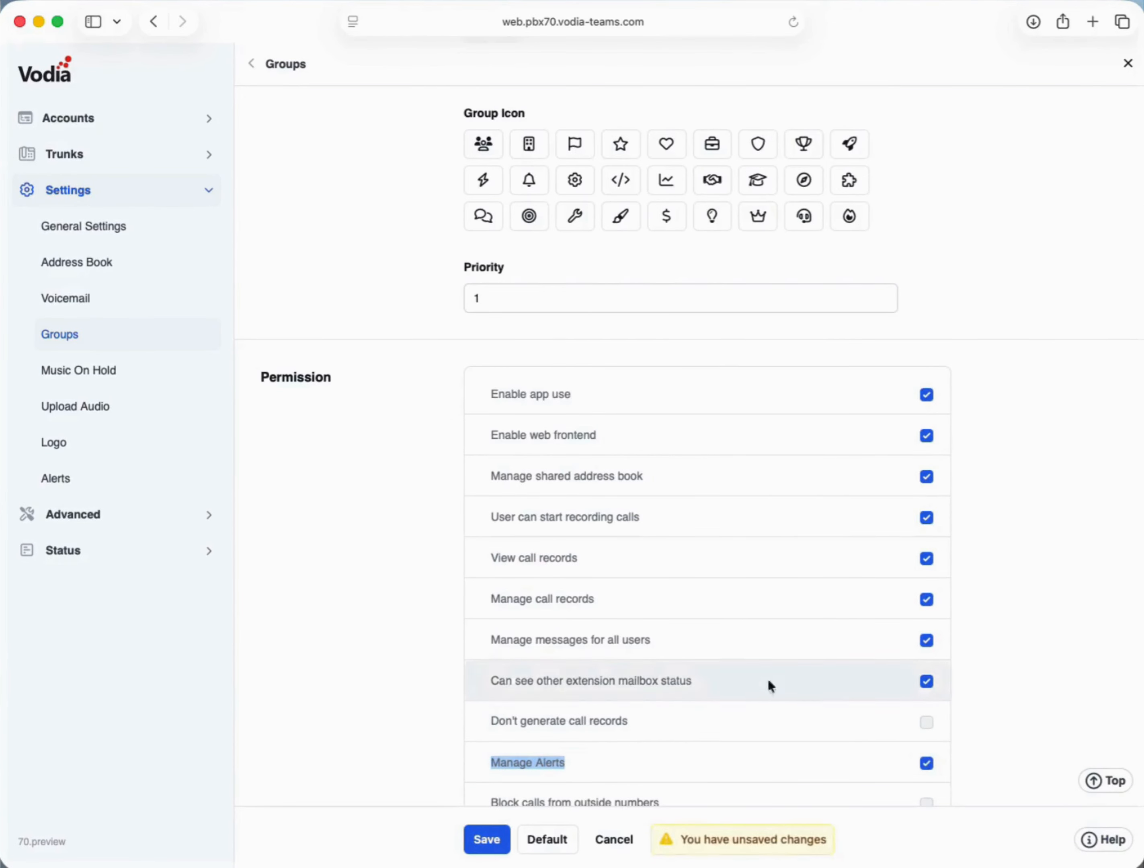
pyautogui.click(486, 839)
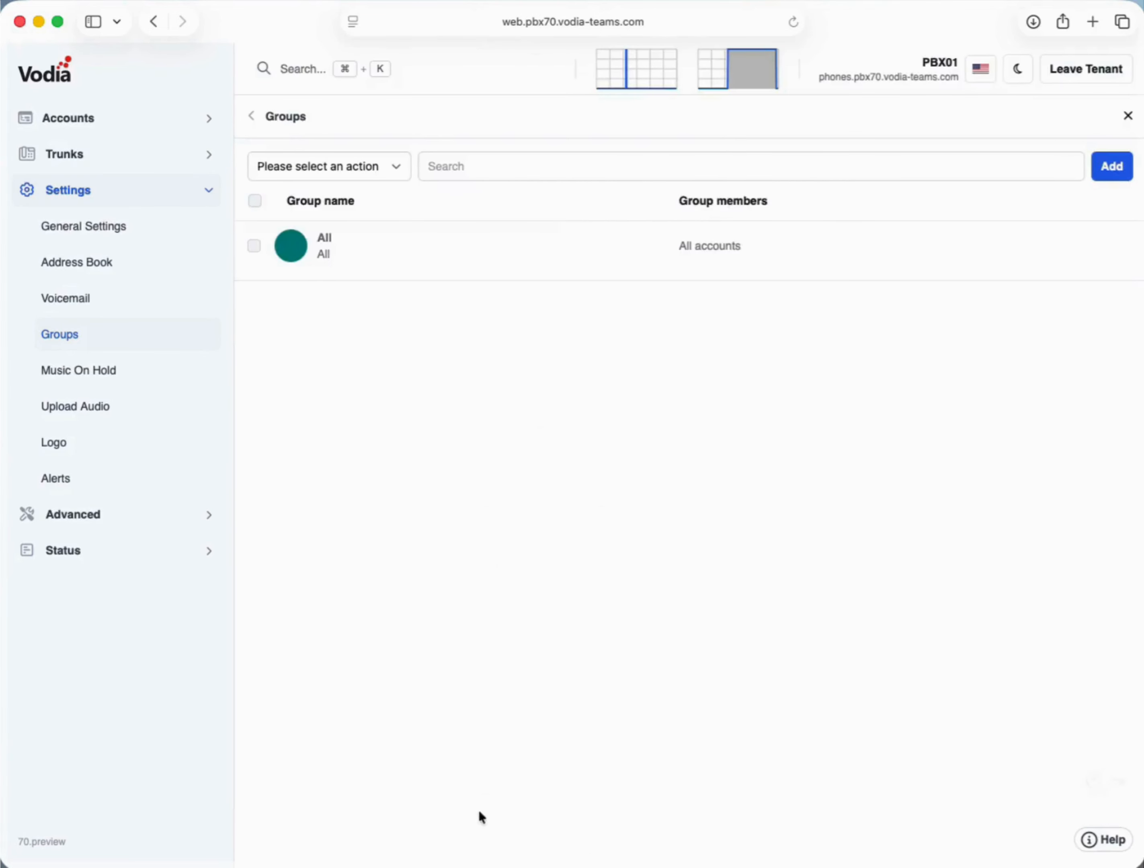
# - Open extension 500's user portal from the extensions list
pyautogui.click(72, 118)
pyautogui.click(91, 197)
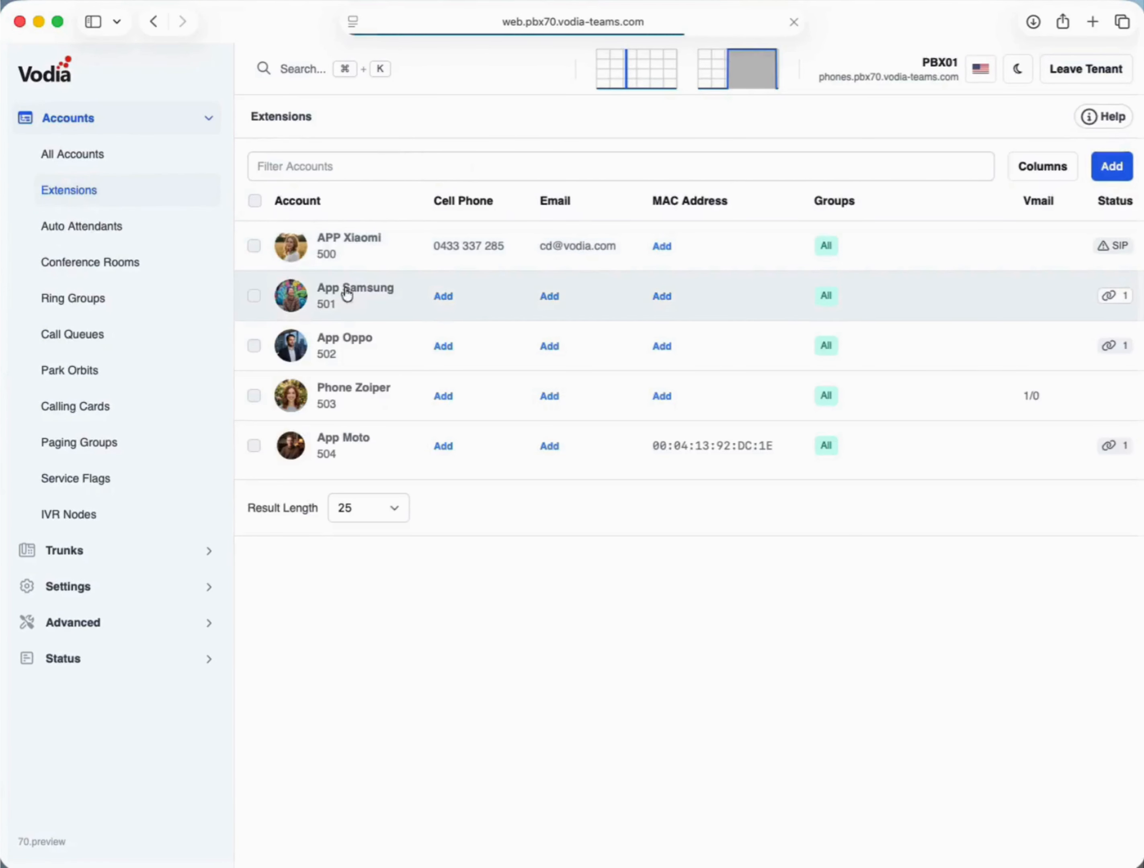
pyautogui.click(332, 253)
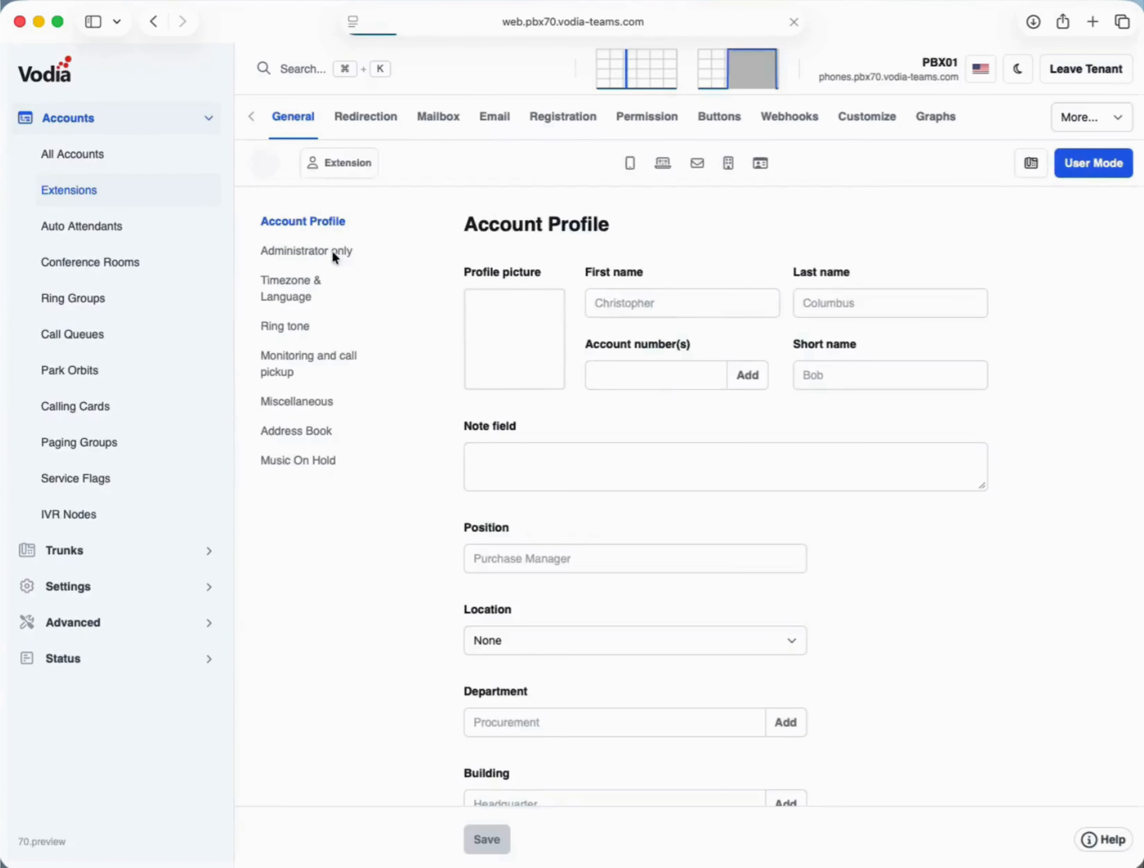
pyautogui.click(1096, 172)
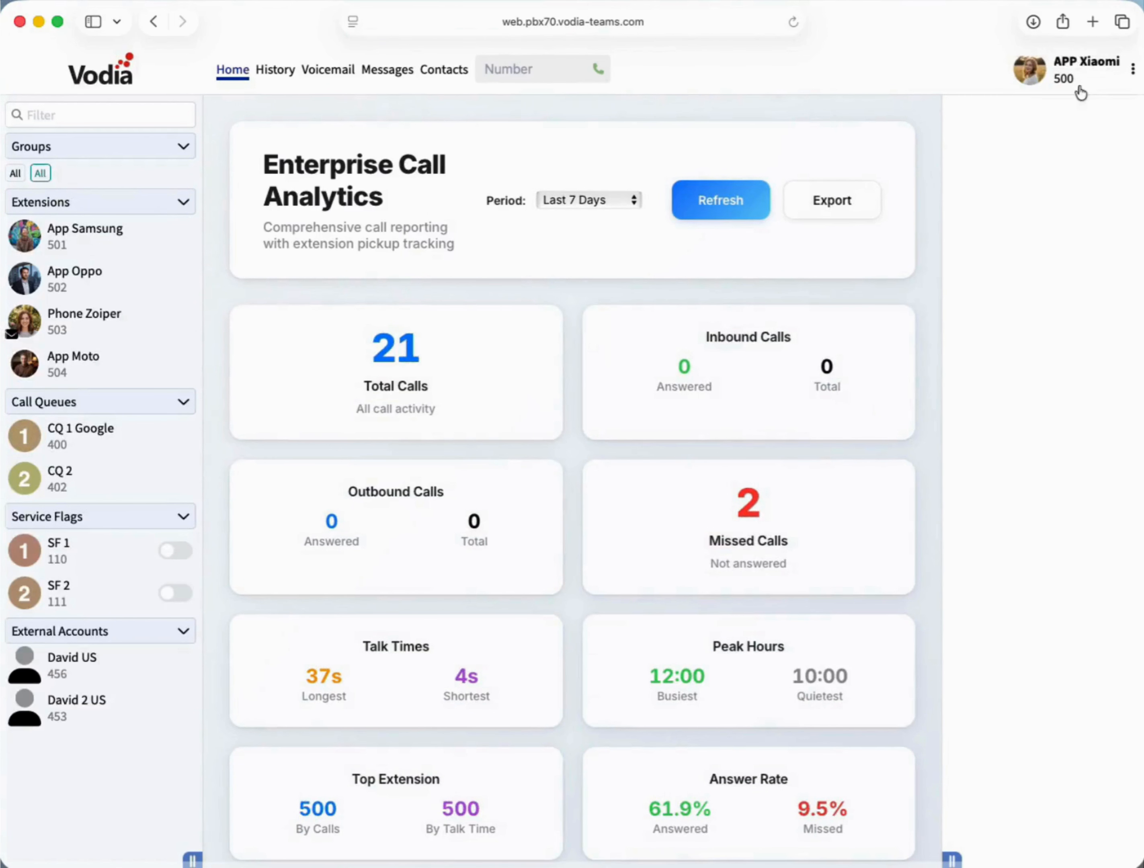
# - Trigger Emergency Alert 3 from the portal's Alerts list with the note TEST
pyautogui.click(1056, 75)
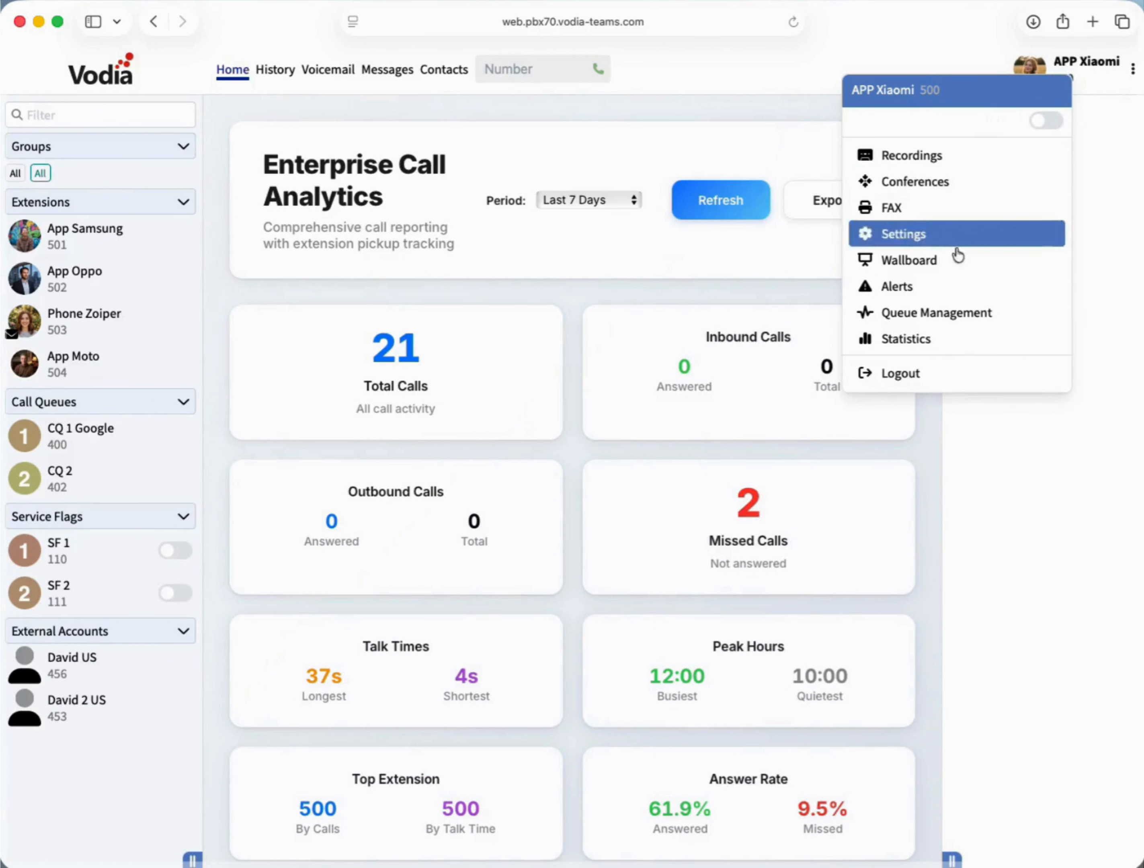
pyautogui.click(957, 288)
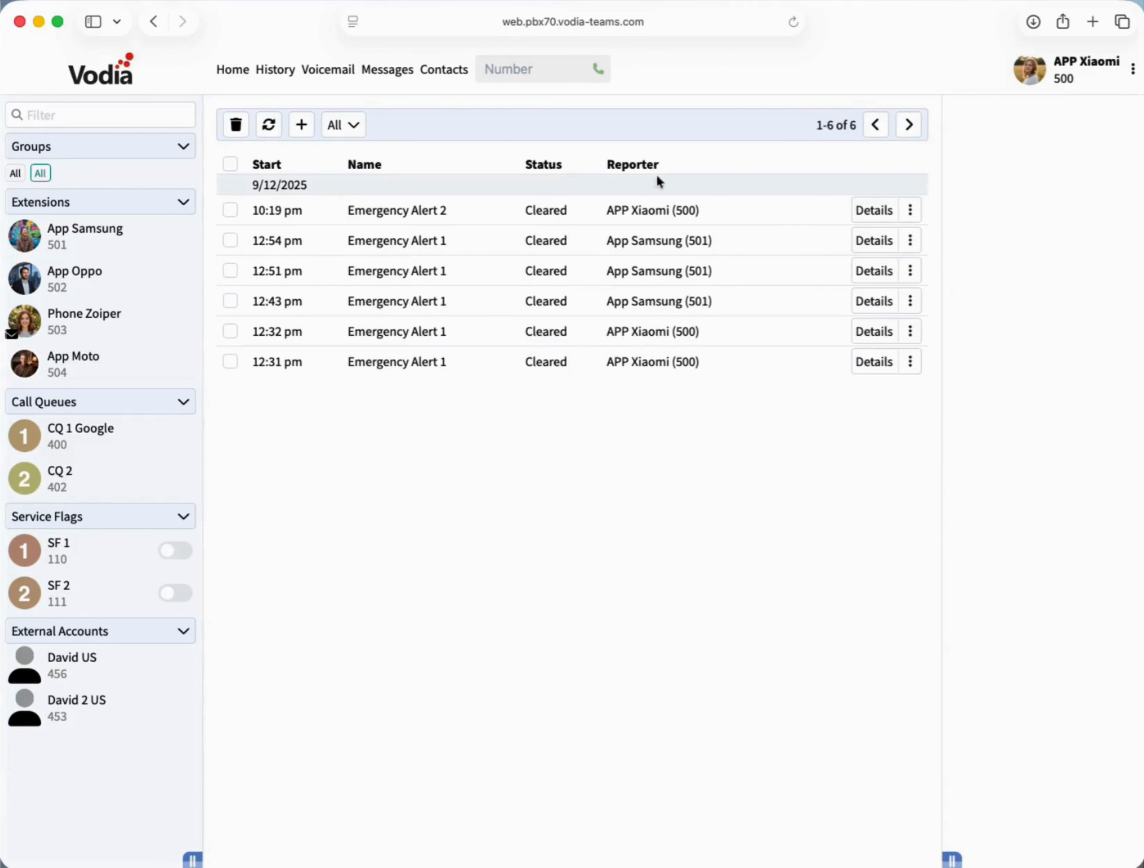
pyautogui.click(301, 126)
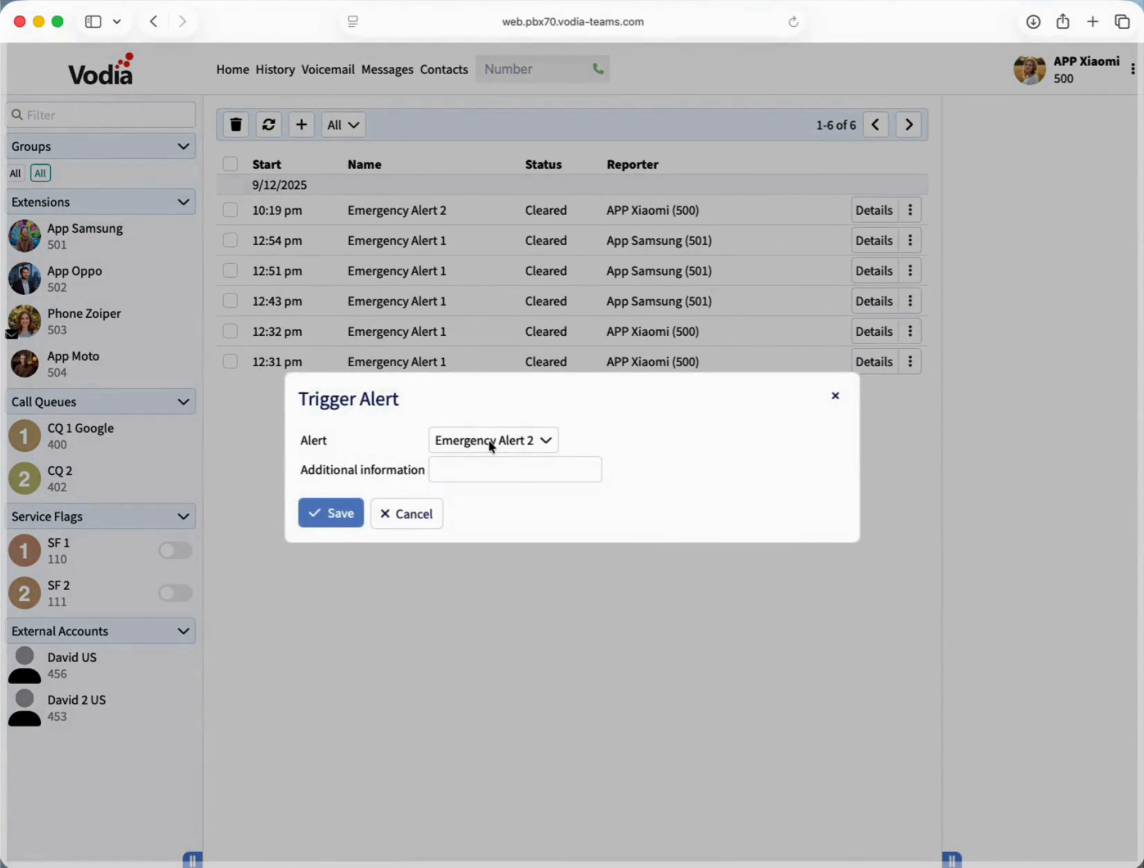
pyautogui.click(489, 444)
pyautogui.click(494, 485)
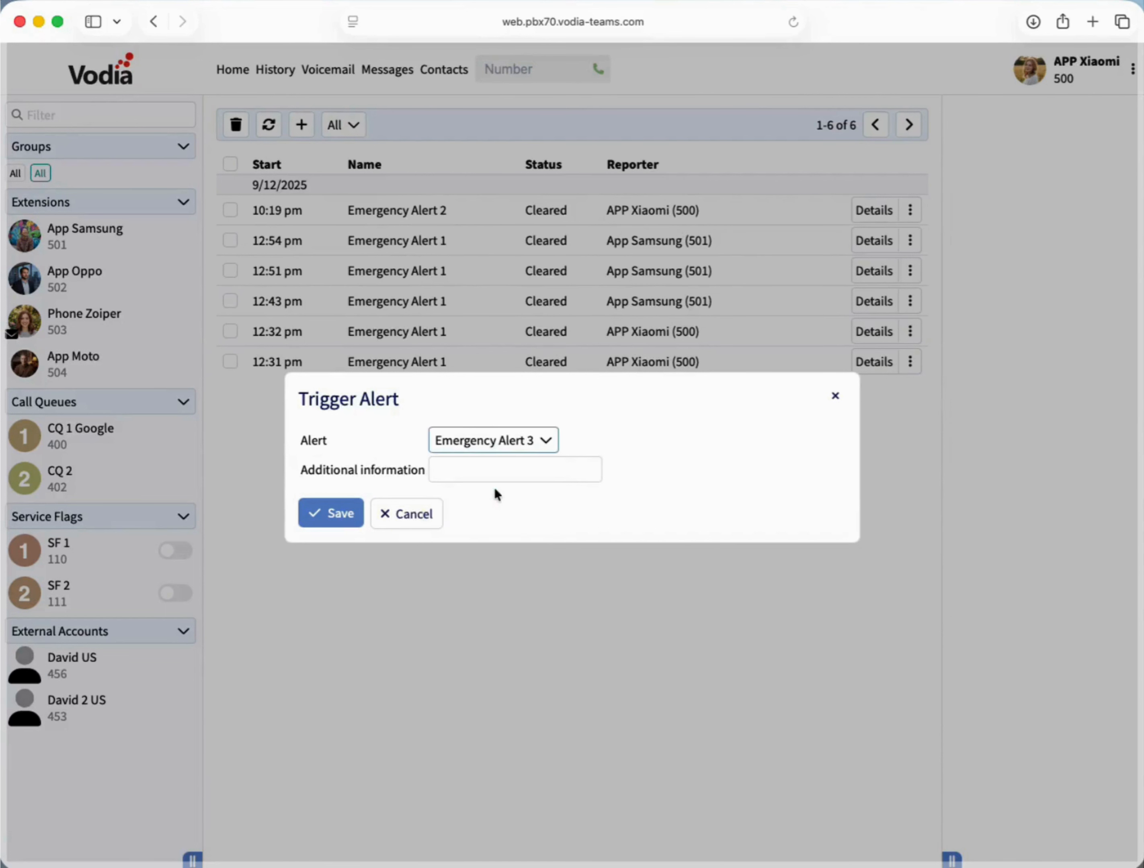
pyautogui.click(480, 470)
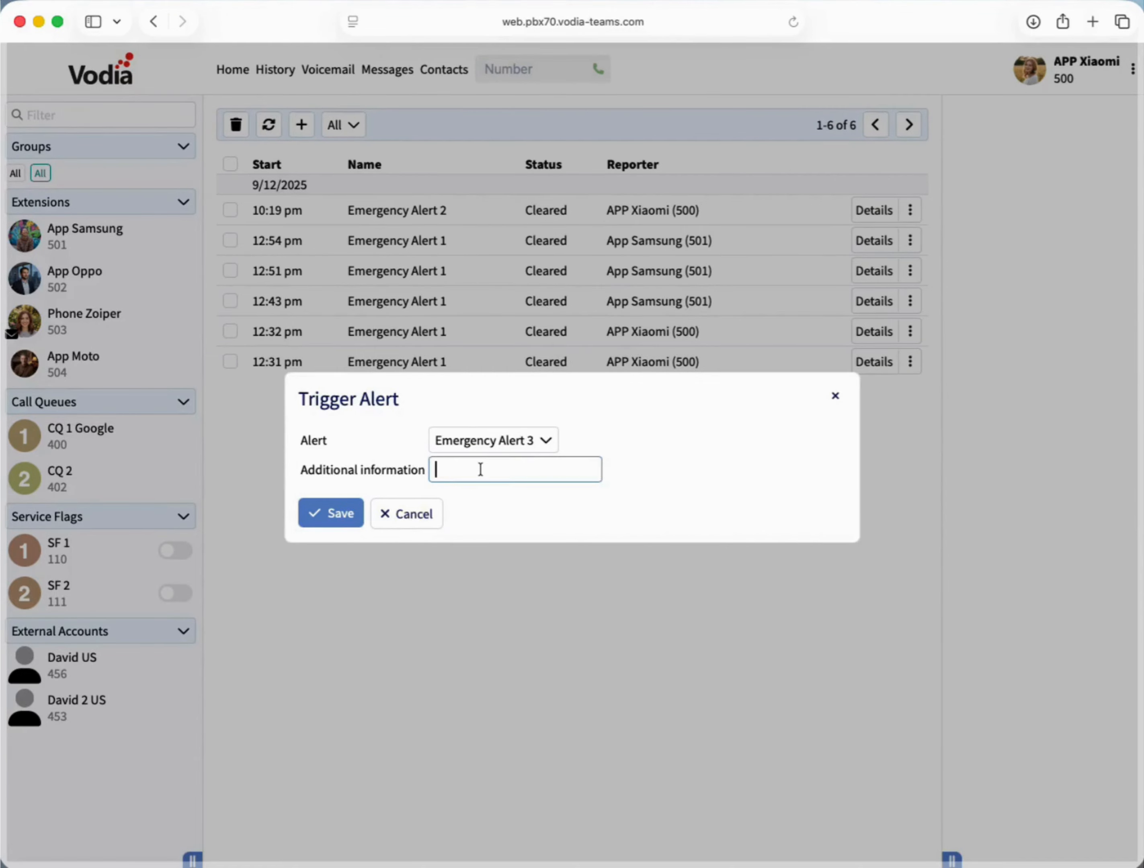
pyautogui.write('TEST')
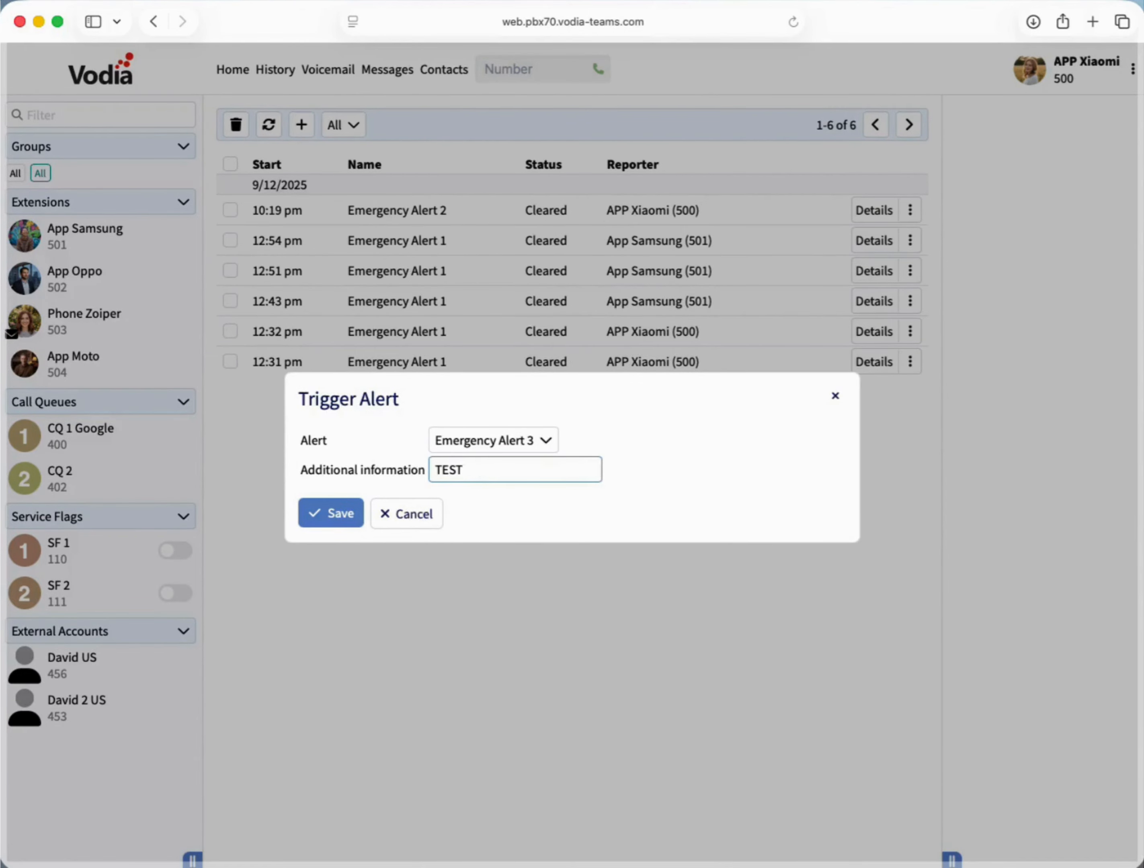
pyautogui.click(343, 519)
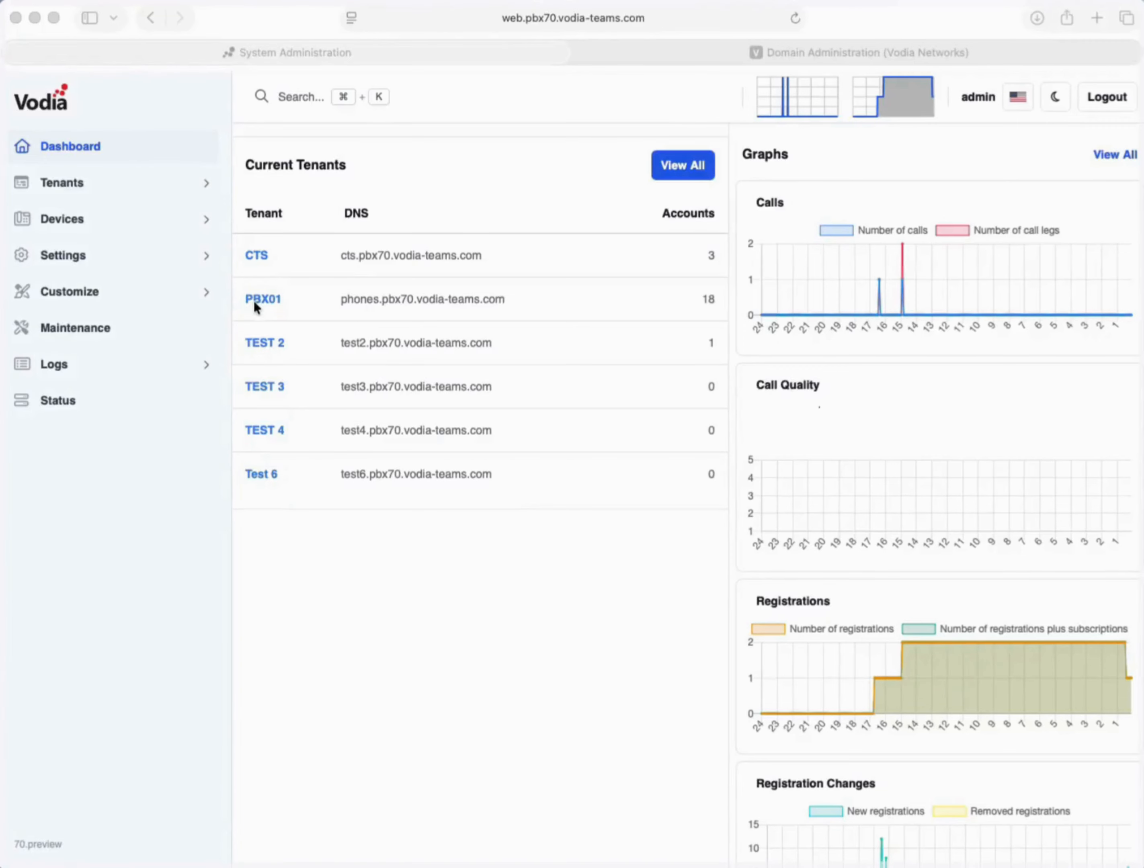
# - Open tenant PBX01's Presence Sharing settings under Trunks
pyautogui.click(277, 304)
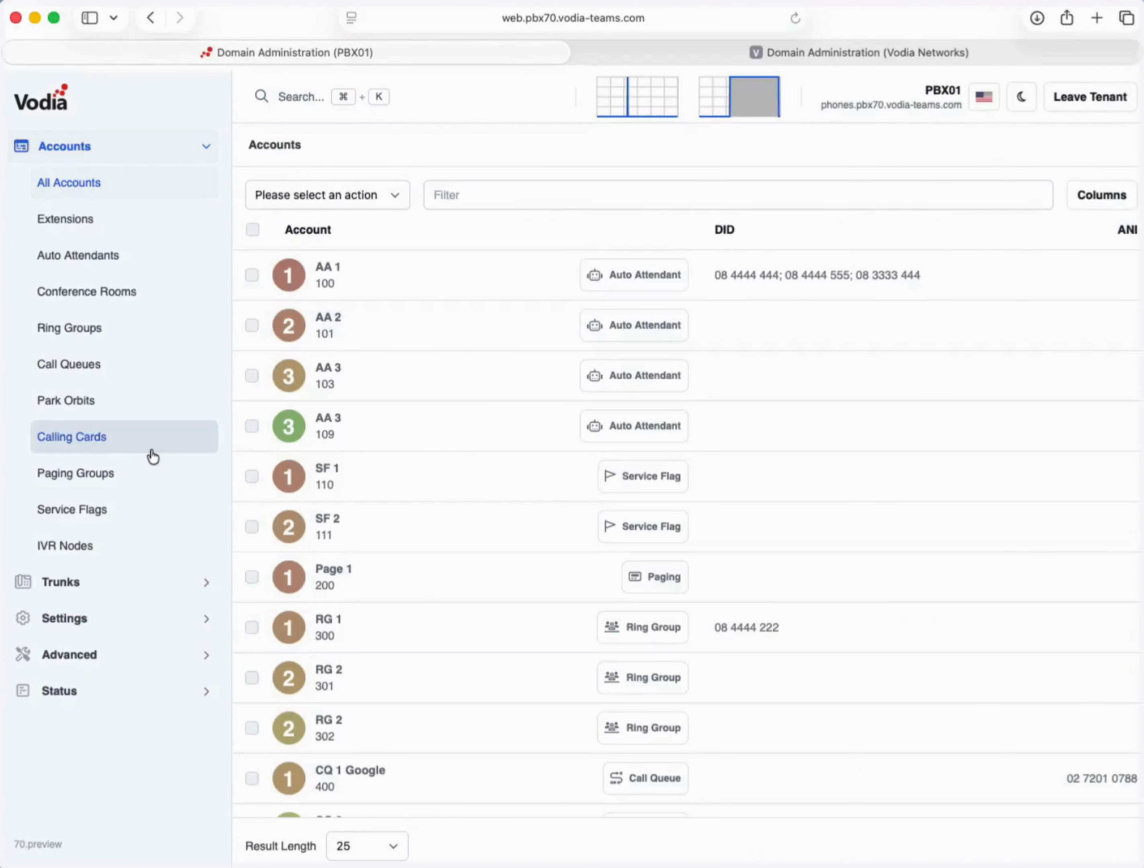
pyautogui.click(140, 583)
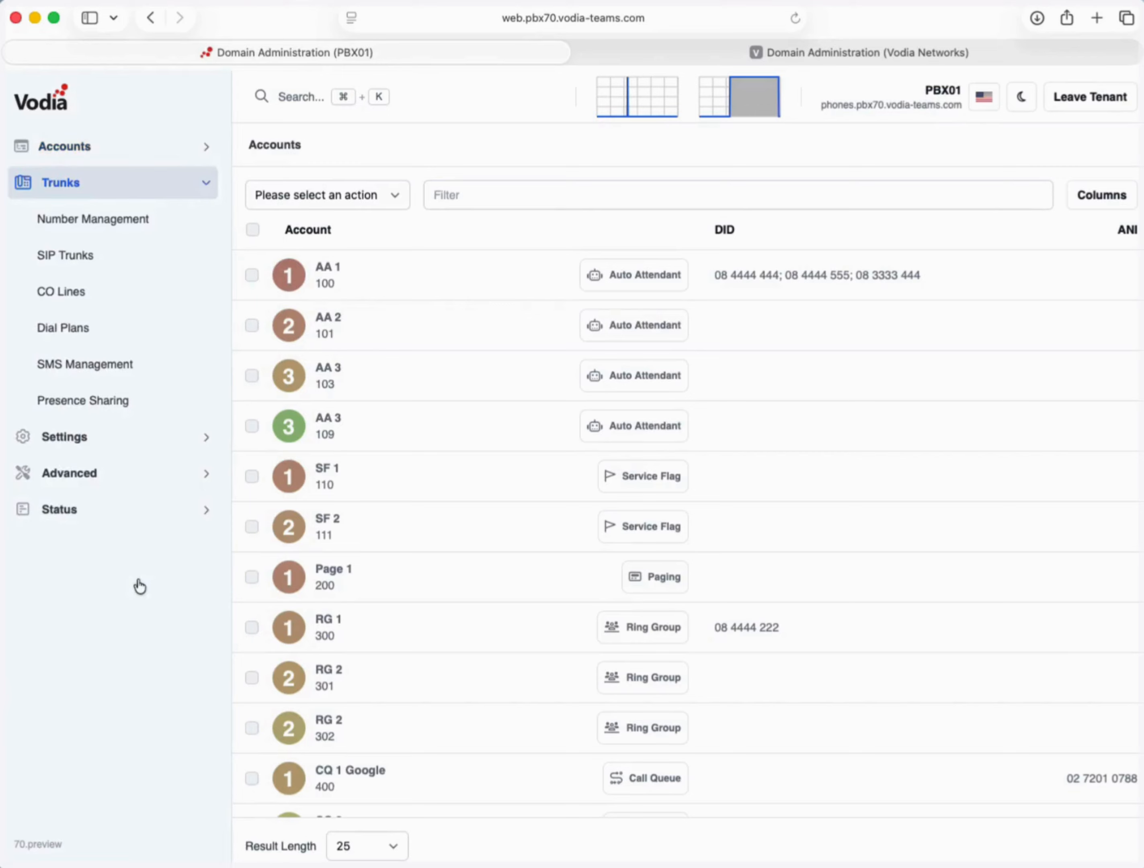
pyautogui.click(81, 399)
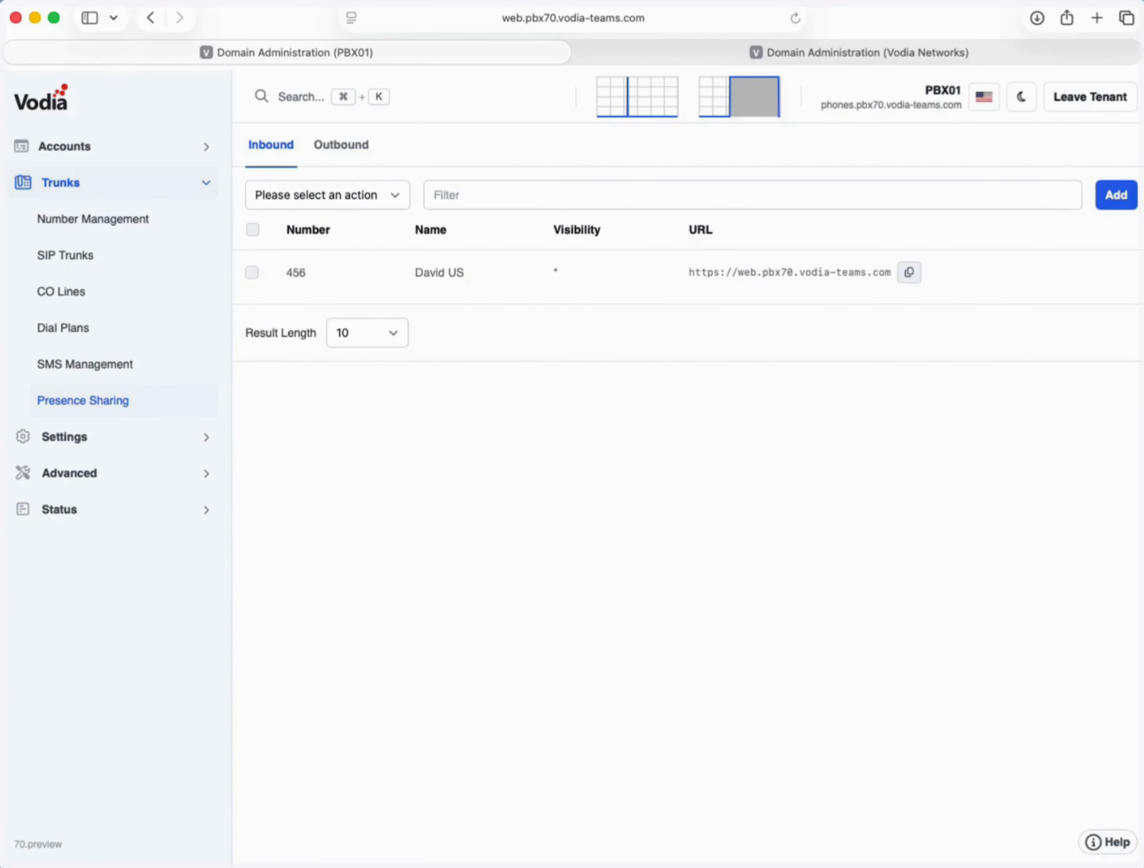
# - Add an inbound entry for account 453 with a display name and visibility *, then review it
pyautogui.click(1110, 198)
pyautogui.click(435, 414)
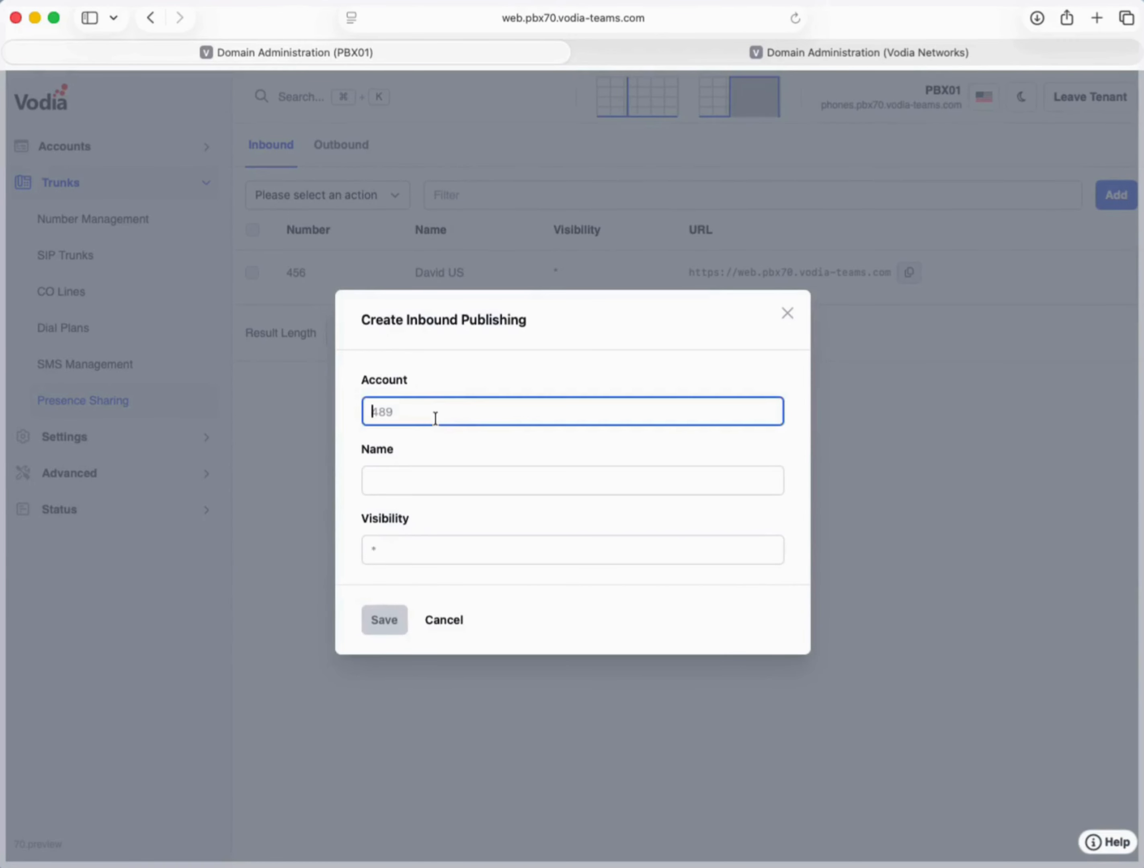
pyautogui.write('453')
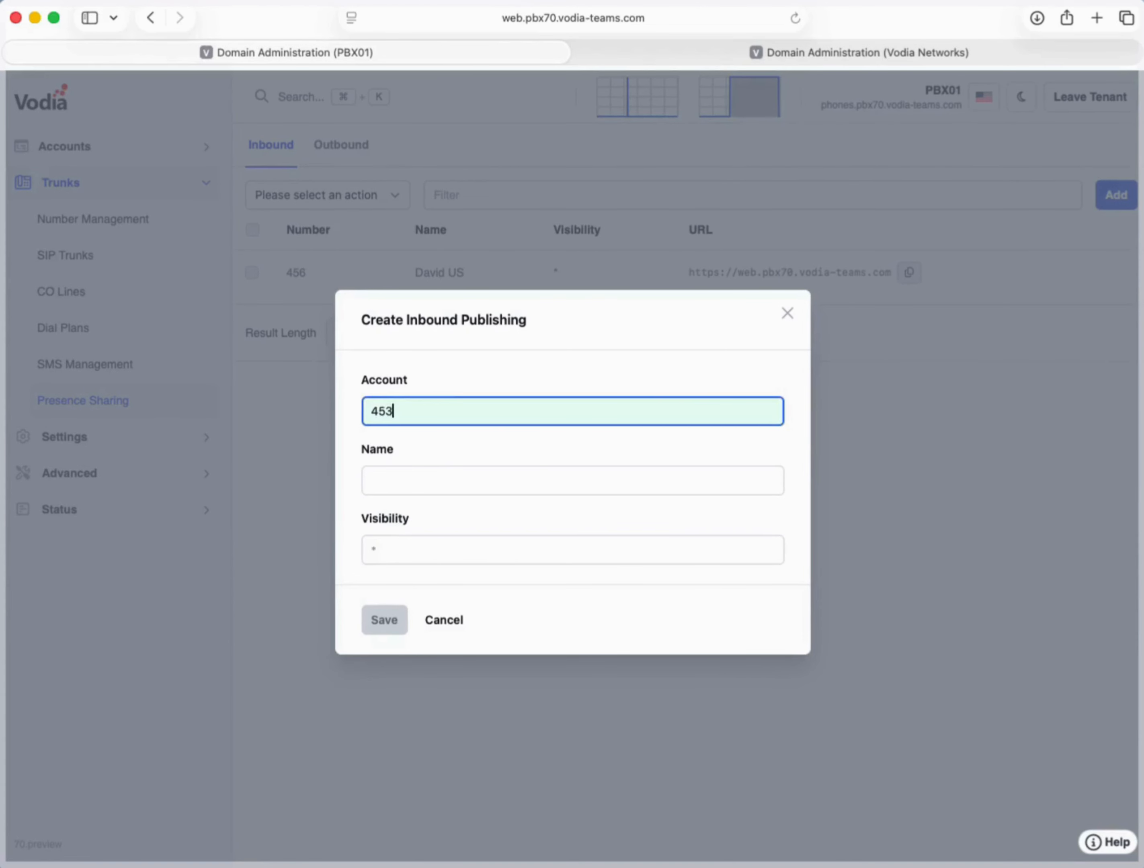
pyautogui.press('Tab')
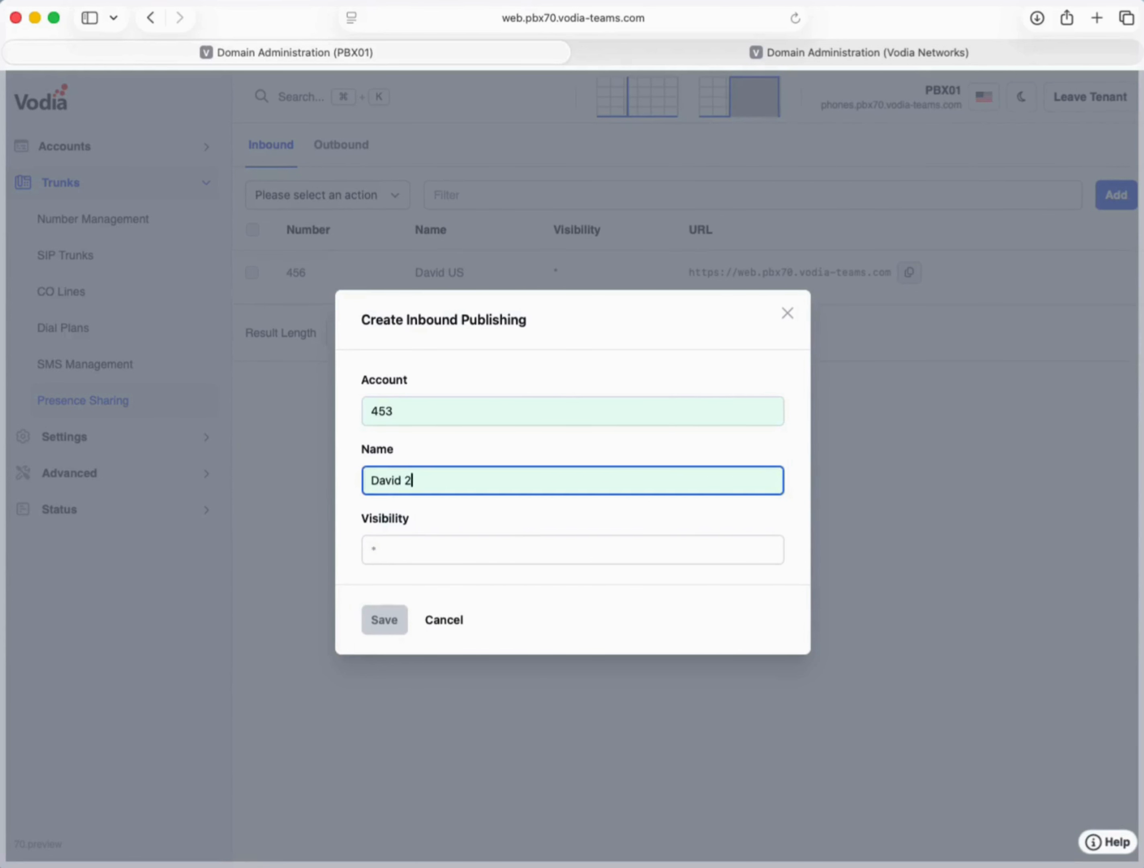
pyautogui.write('David 2 US')
pyautogui.click(427, 552)
pyautogui.write('*')
pyautogui.click(384, 619)
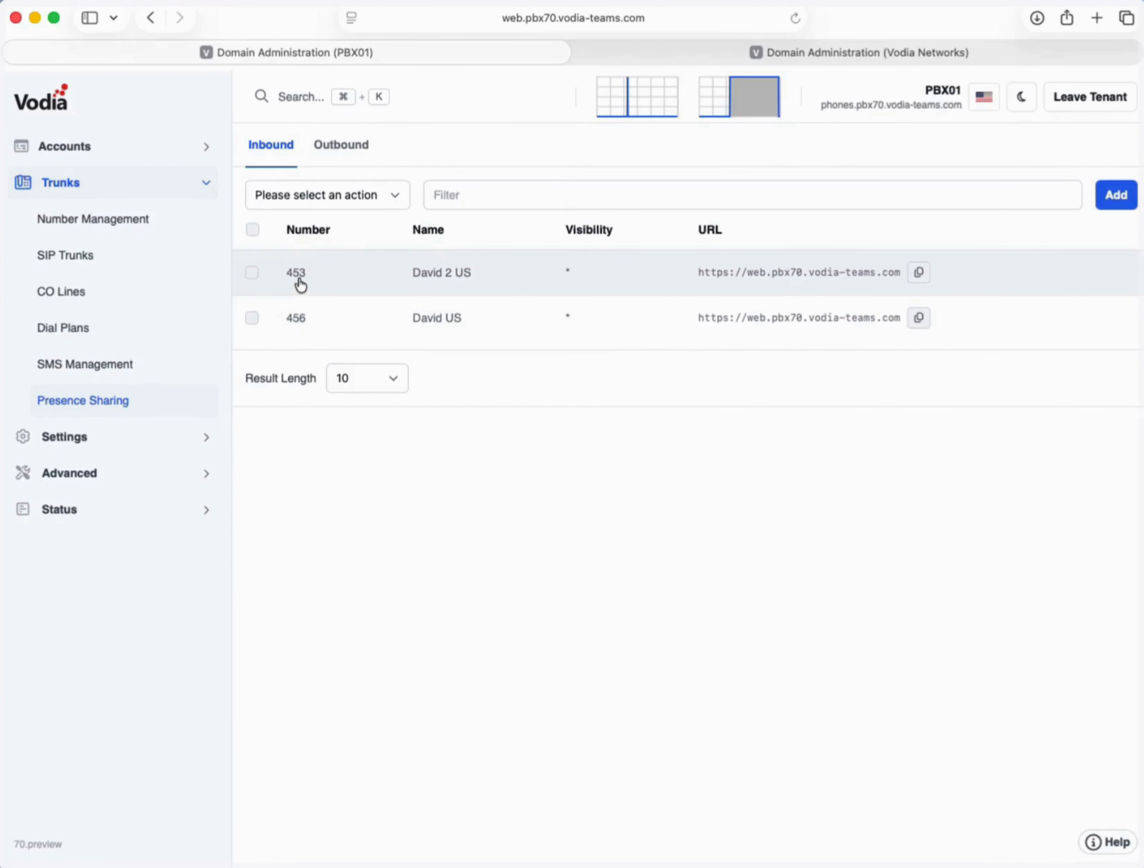
pyautogui.click(300, 283)
pyautogui.click(787, 314)
# - Copy the 453 entry's sharing URL and show Vodia Networks' outbound presence subscriptions
pyautogui.click(919, 273)
pyautogui.click(686, 48)
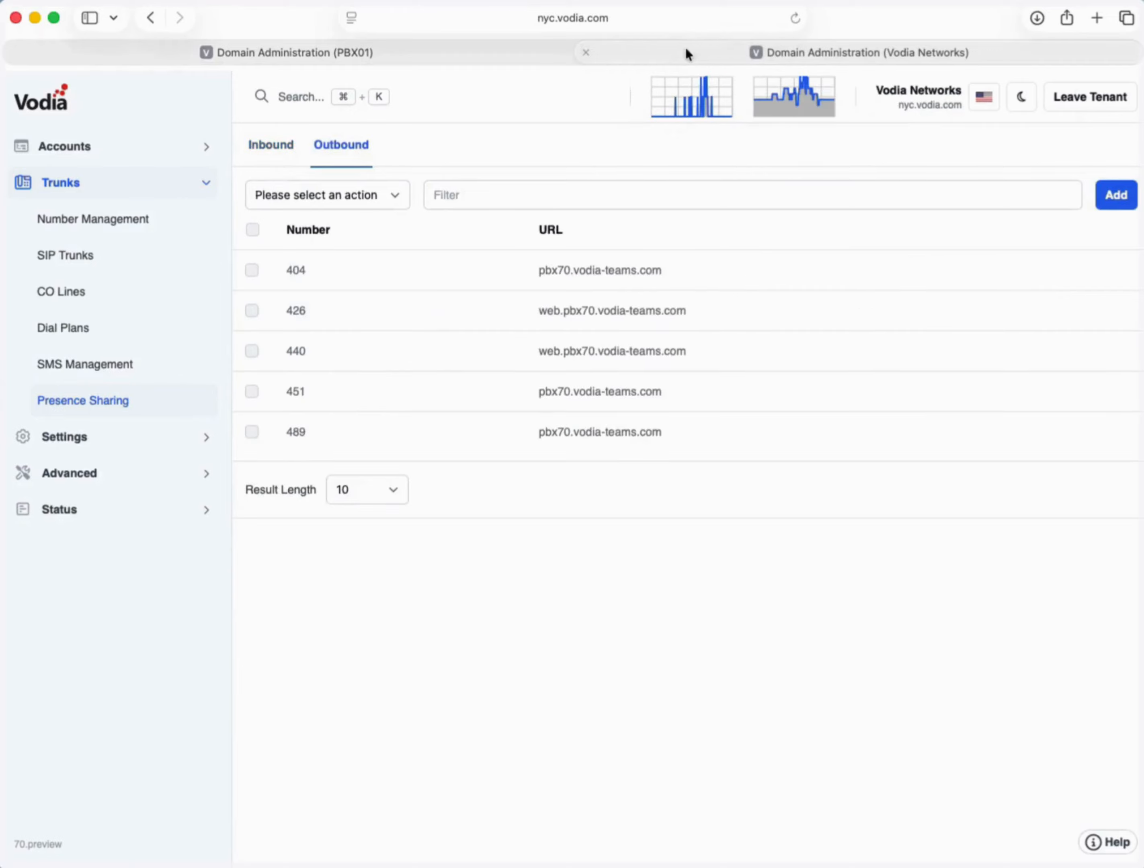
pyautogui.click(107, 402)
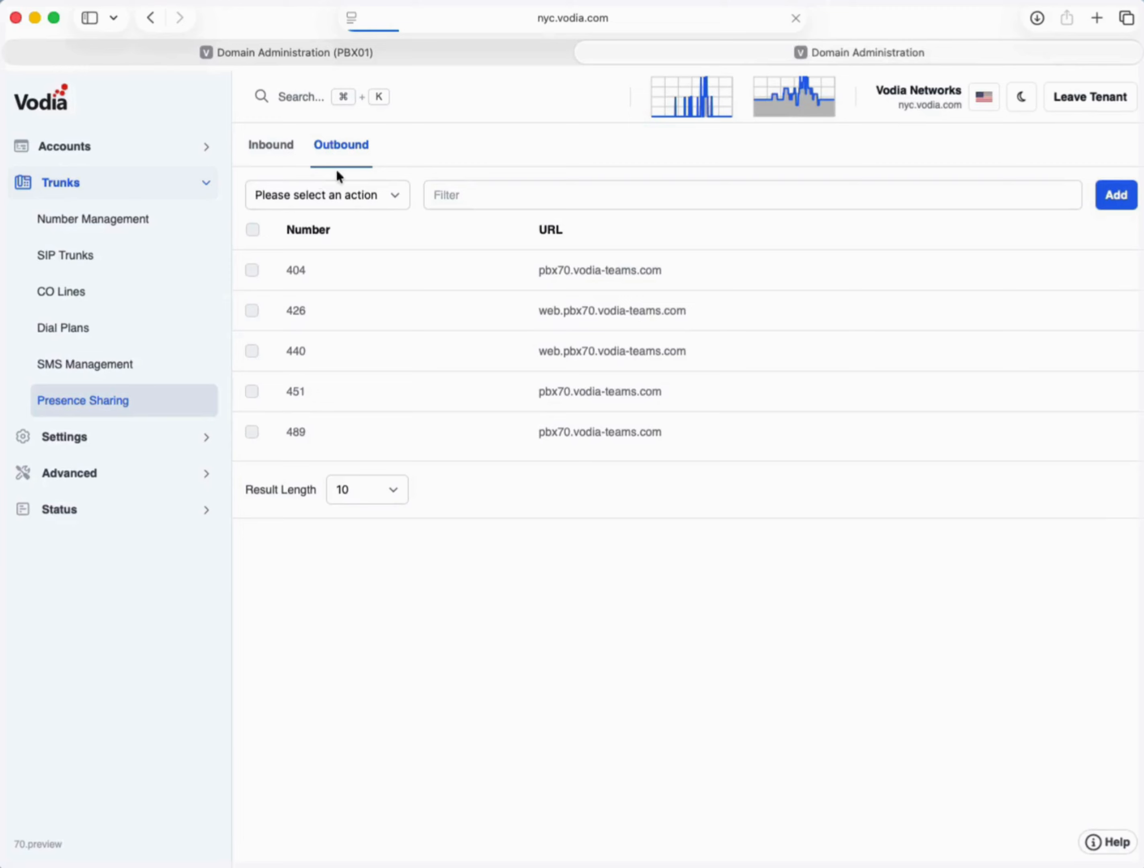
pyautogui.click(339, 153)
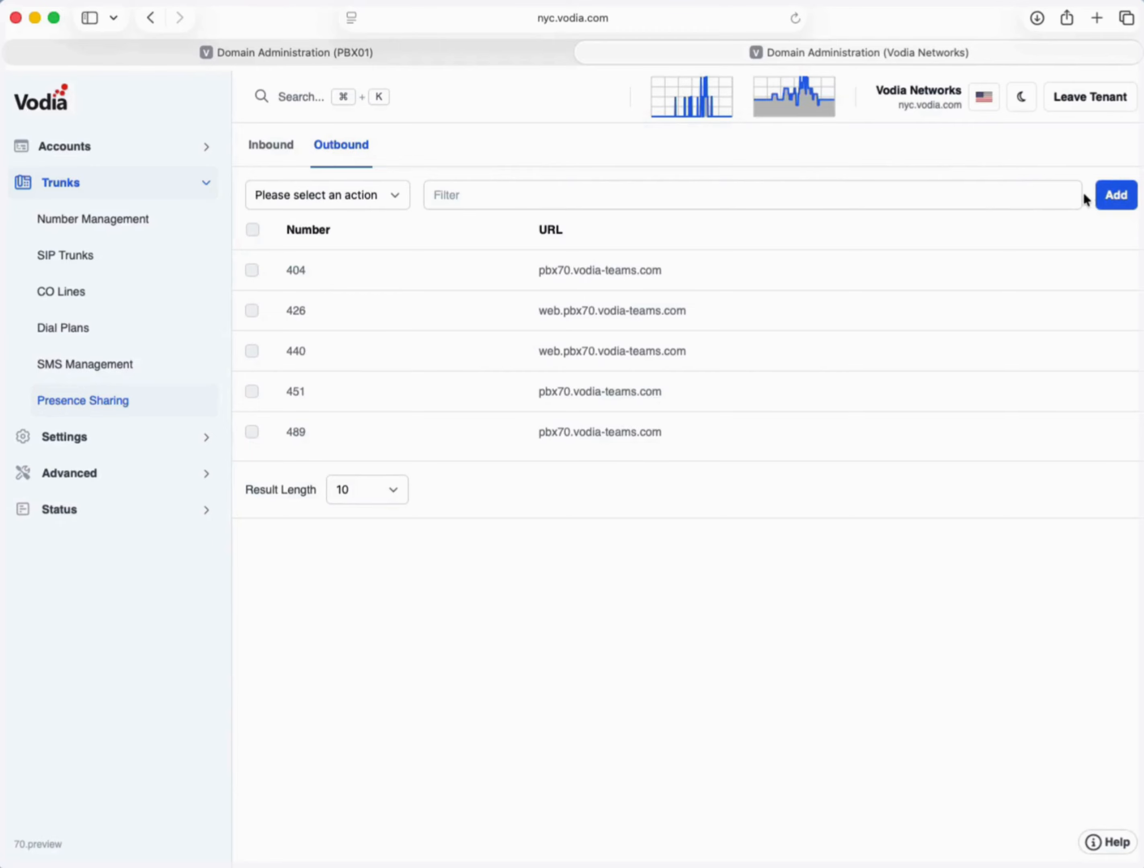
# - Save an outbound subscription linking local account 453 to the pasted web.pbx70.vodia-teams.com URL
pyautogui.click(1100, 199)
pyautogui.click(566, 448)
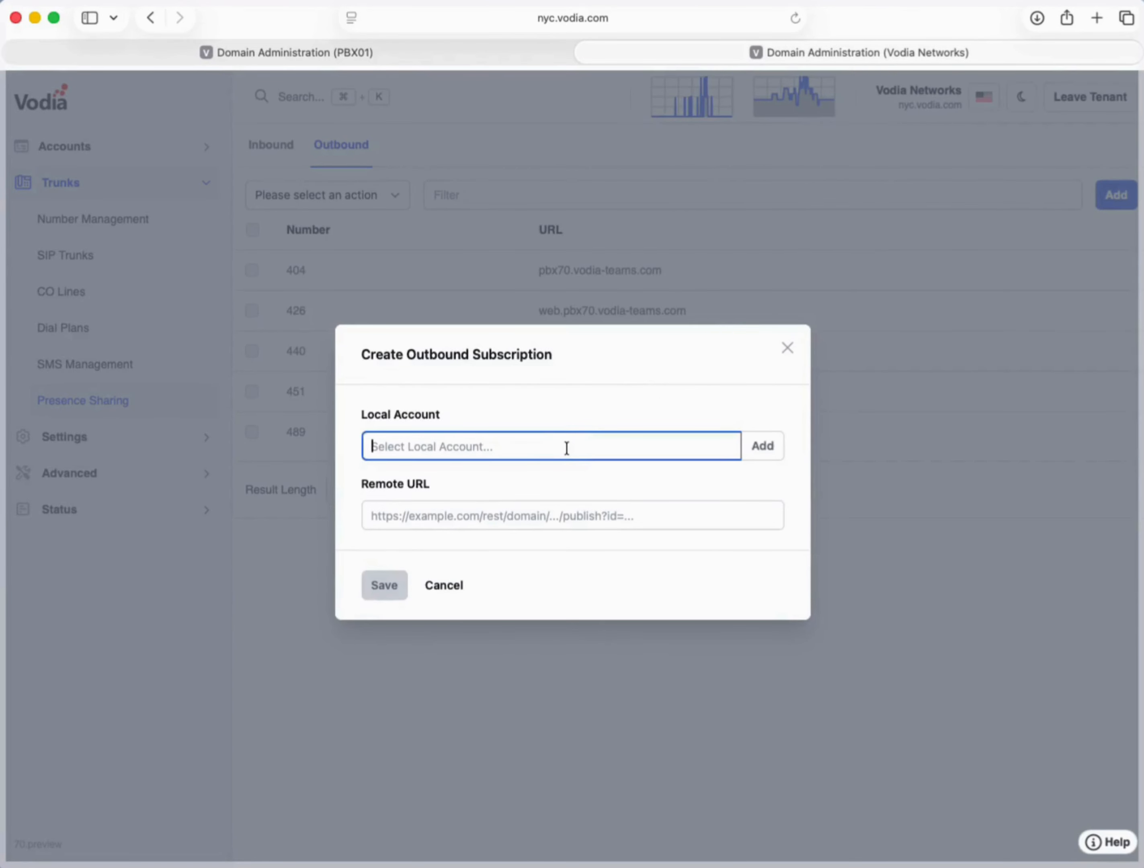
pyautogui.write('453')
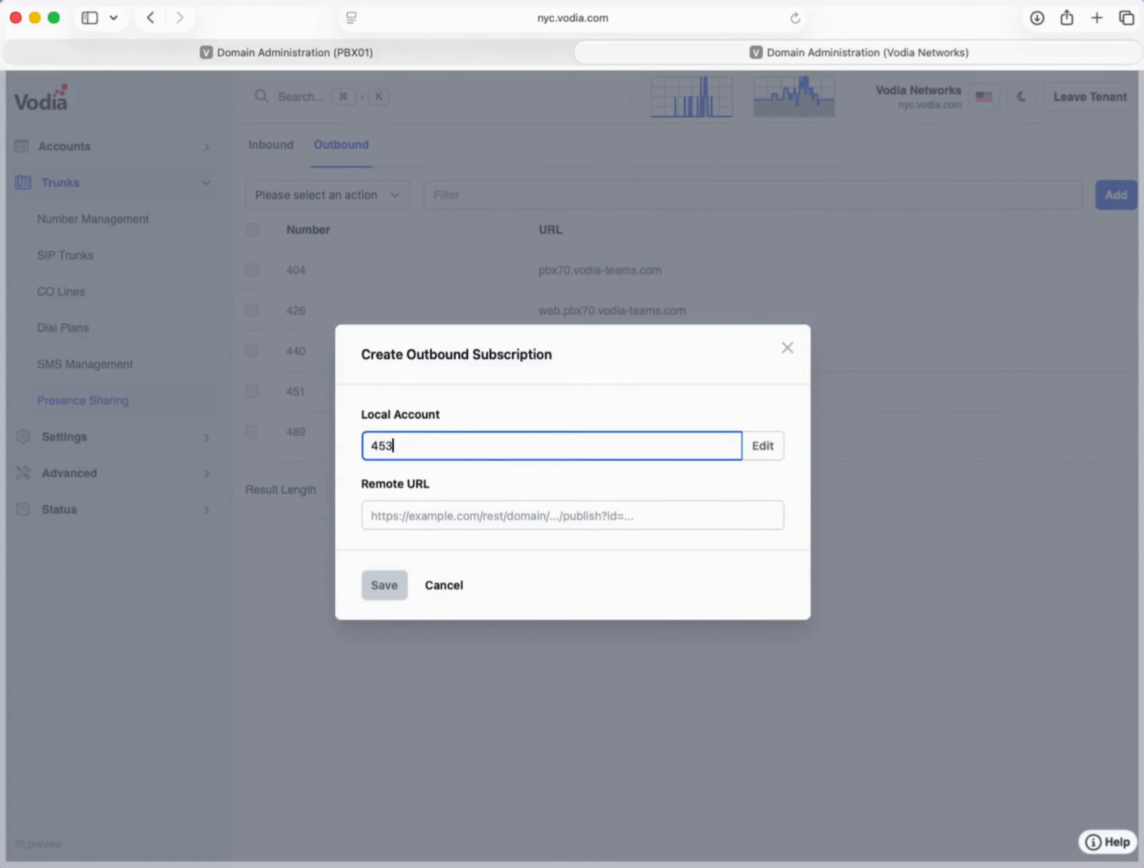
pyautogui.press('Tab')
pyautogui.press('super+v')
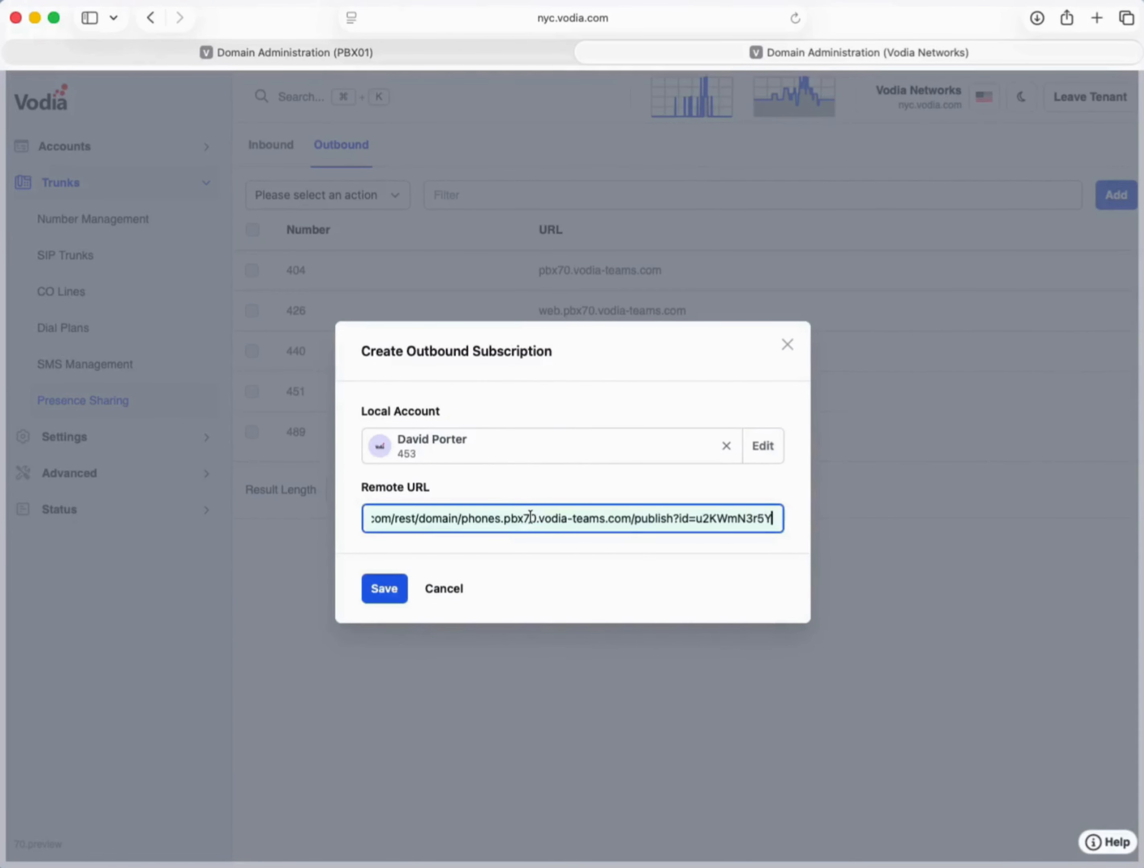
pyautogui.click(394, 597)
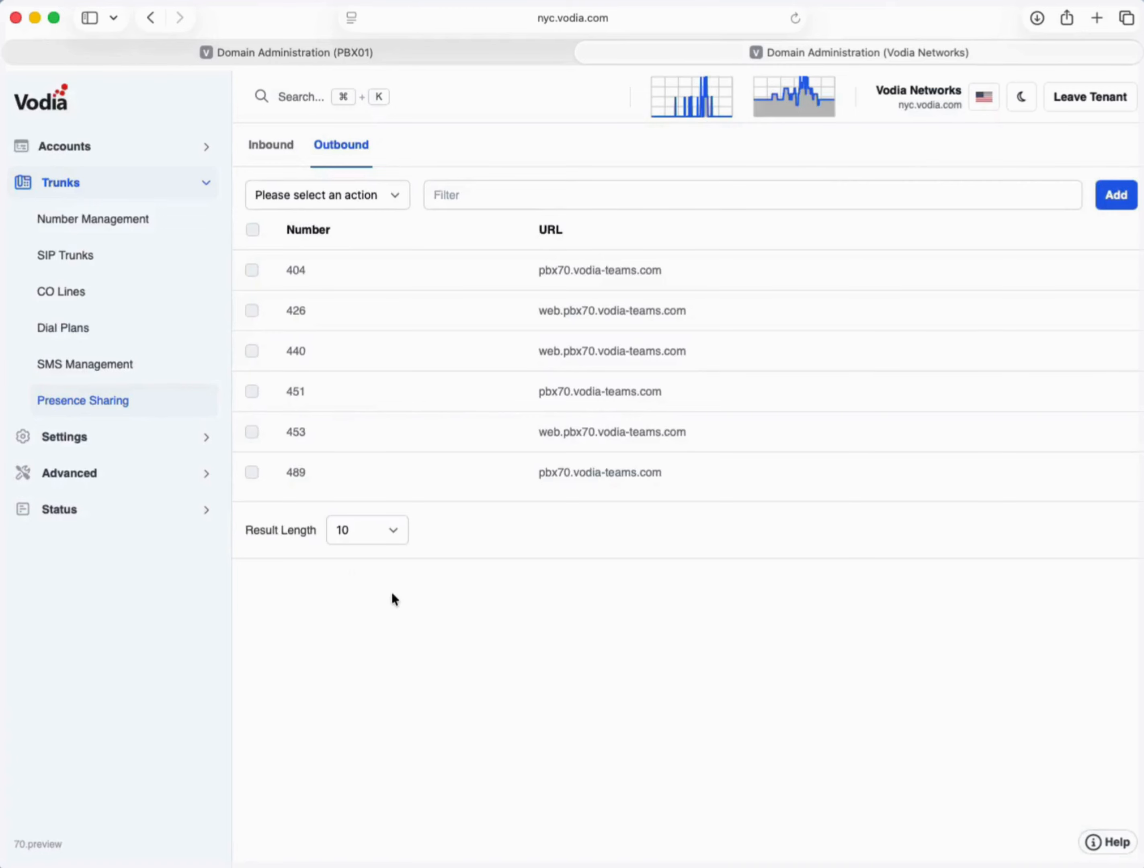
pyautogui.click(371, 52)
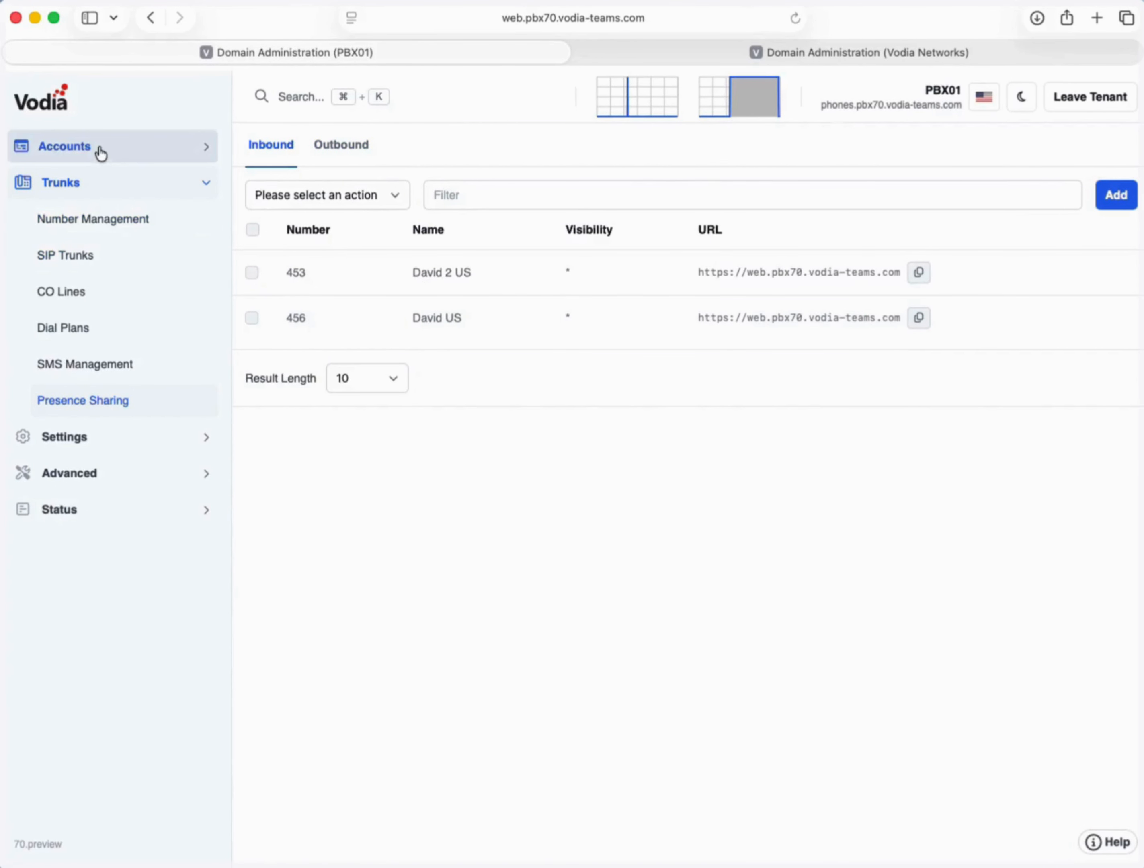
# - Review PBX01's inbound 453 entry and Vodia Networks' outbound 453 subscription
pyautogui.click(371, 281)
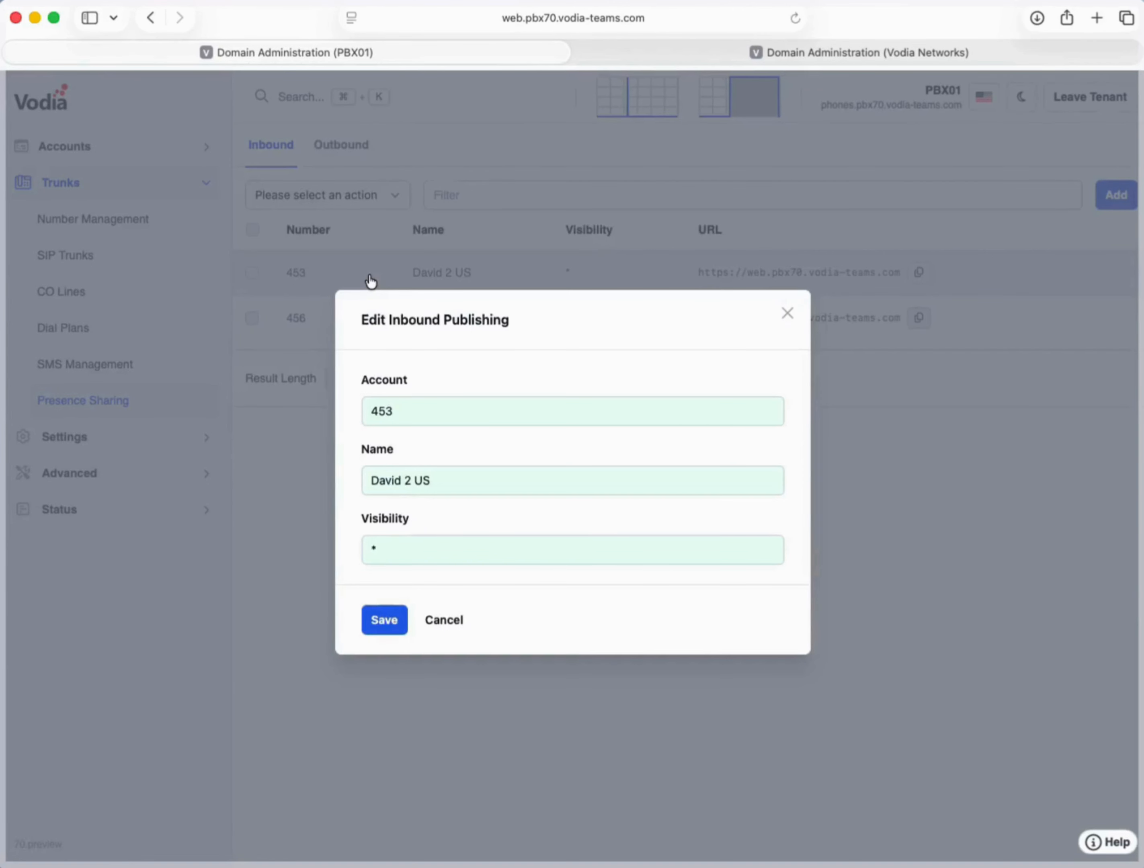
pyautogui.click(788, 317)
pyautogui.click(807, 50)
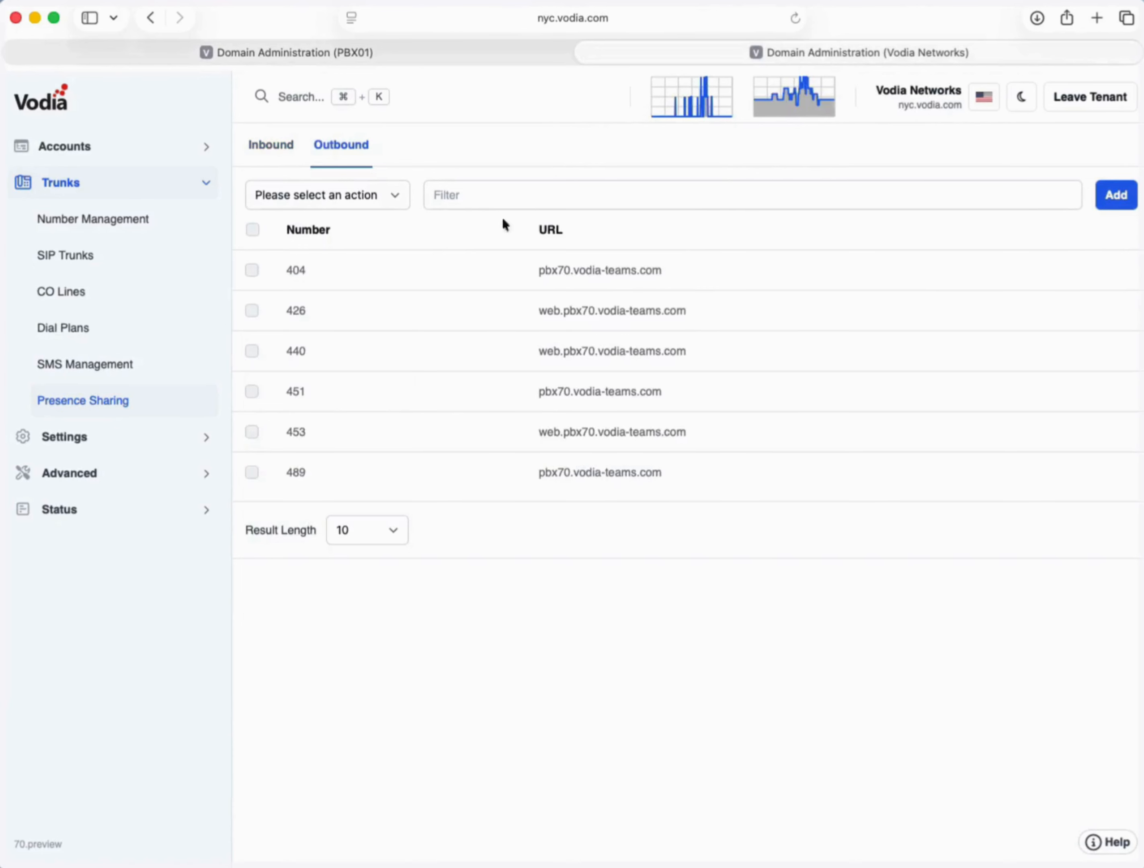
pyautogui.click(384, 432)
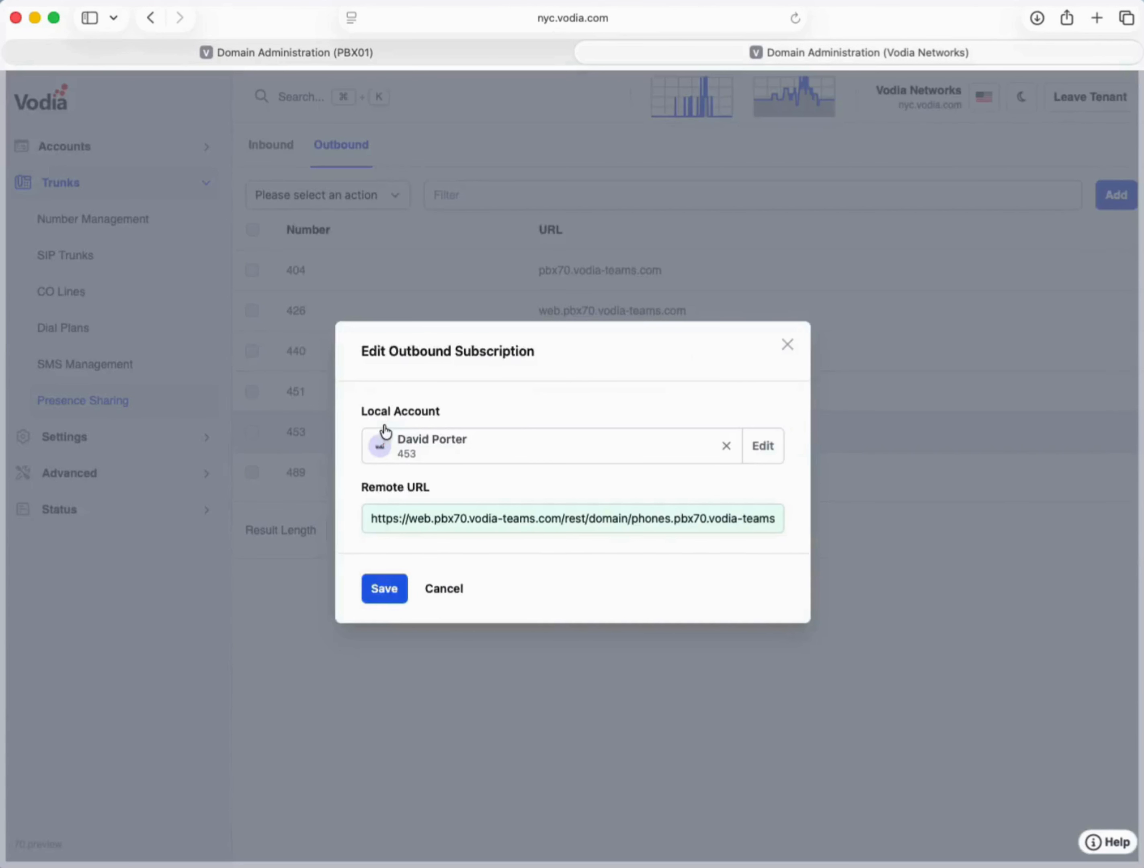
pyautogui.click(788, 344)
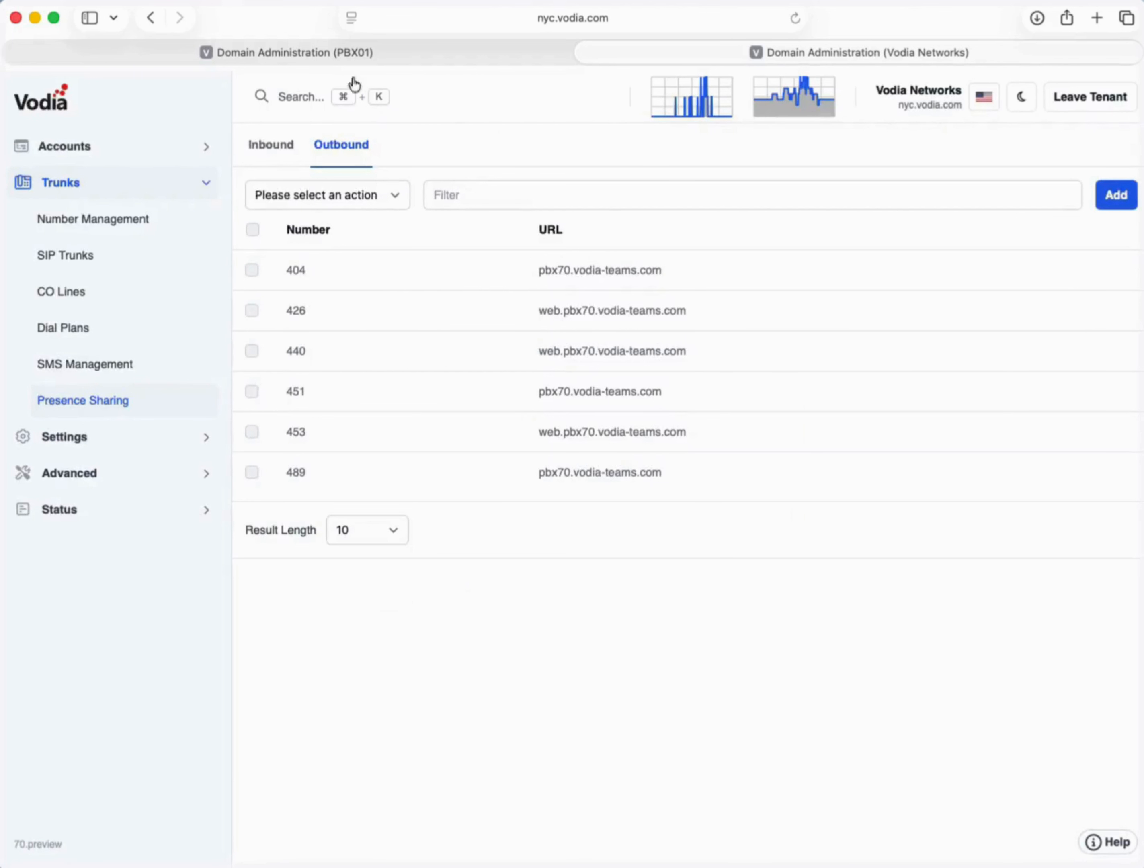
pyautogui.click(258, 47)
# - Open extension 500's user portal on PBX01, where account 453 appears under External Accounts
pyautogui.click(68, 157)
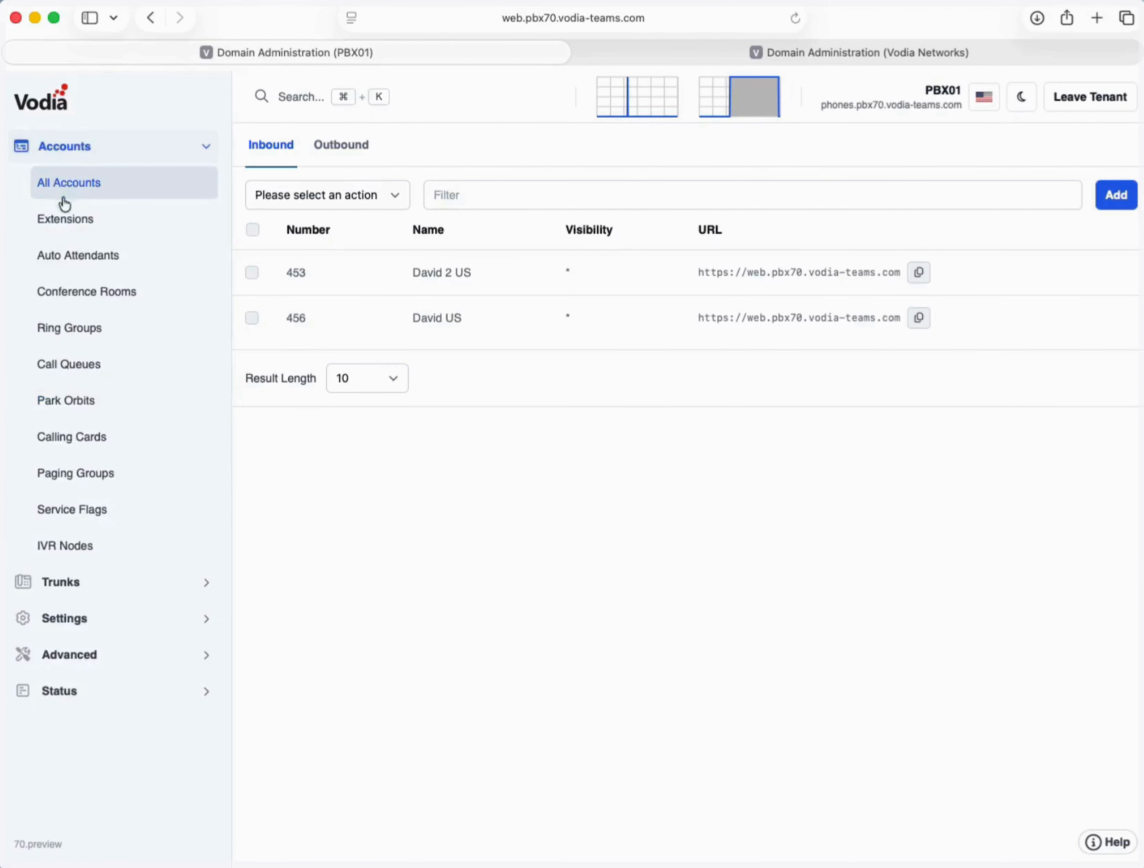
pyautogui.click(62, 215)
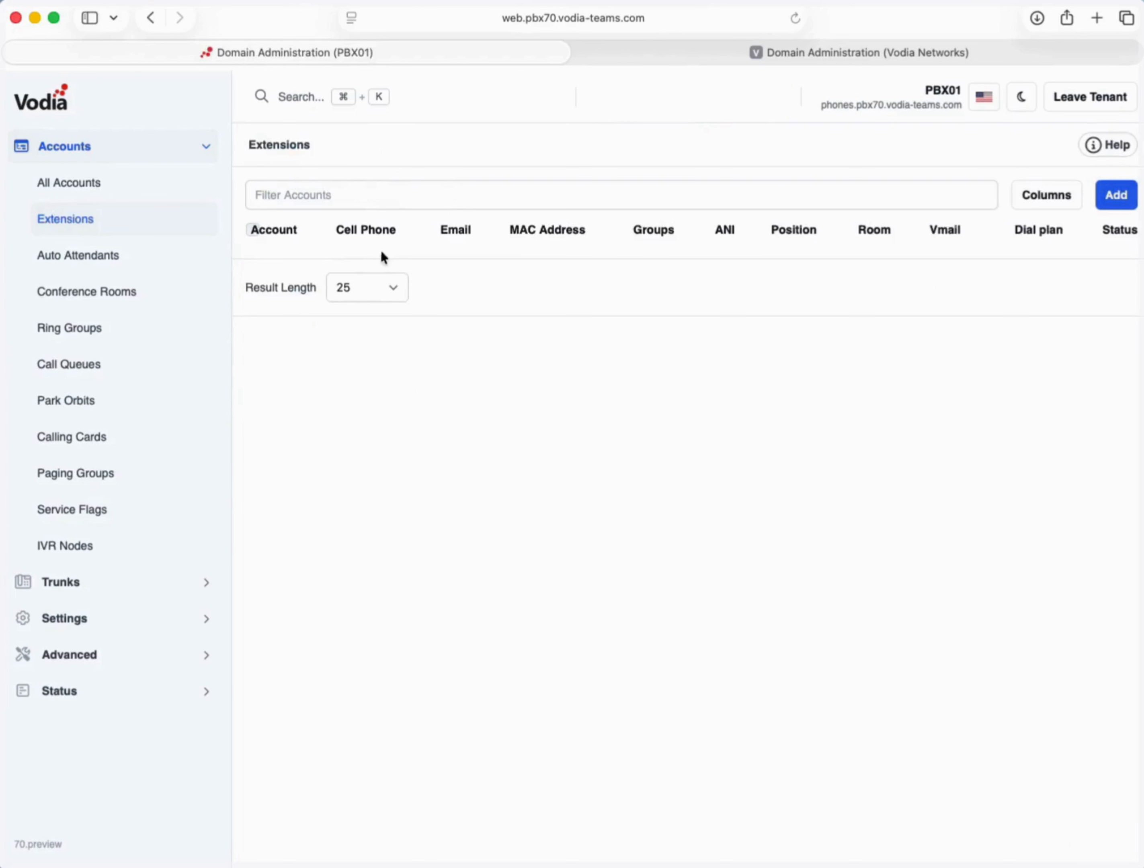
pyautogui.click(330, 275)
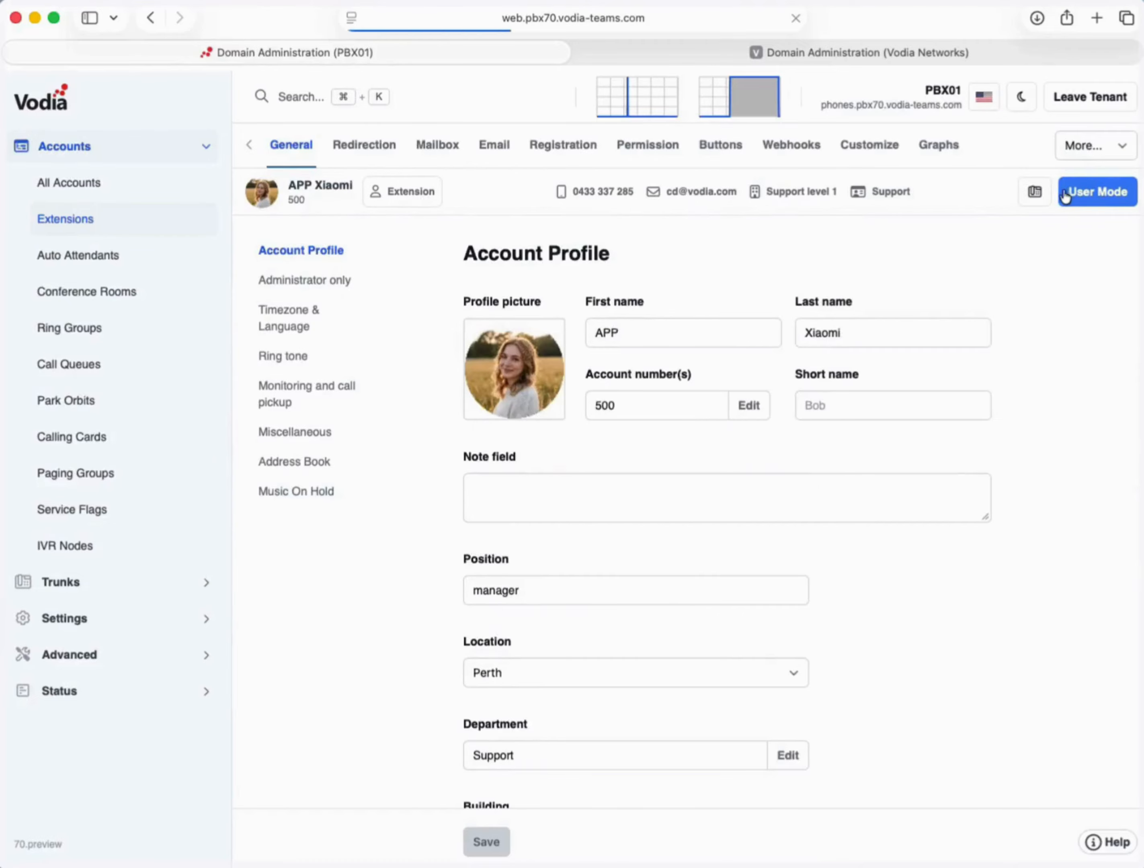
pyautogui.click(1066, 190)
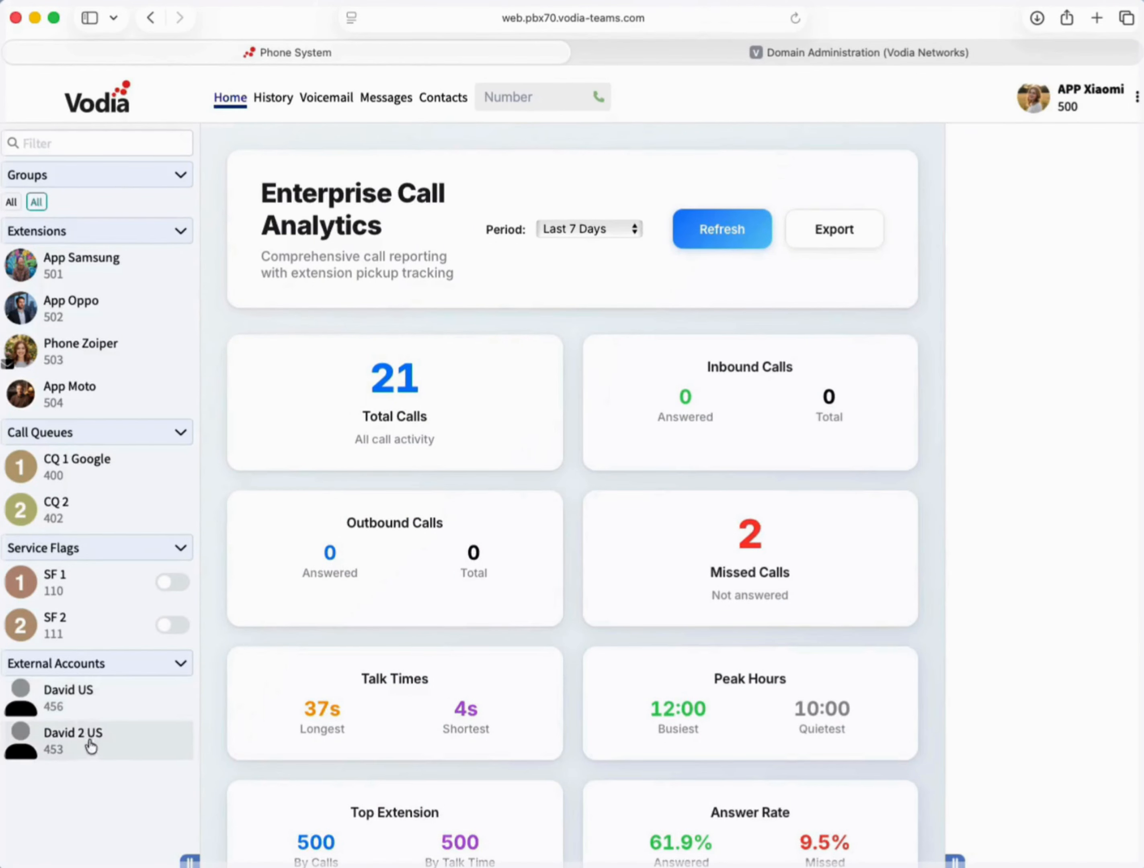
pyautogui.click(843, 51)
pyautogui.click(68, 157)
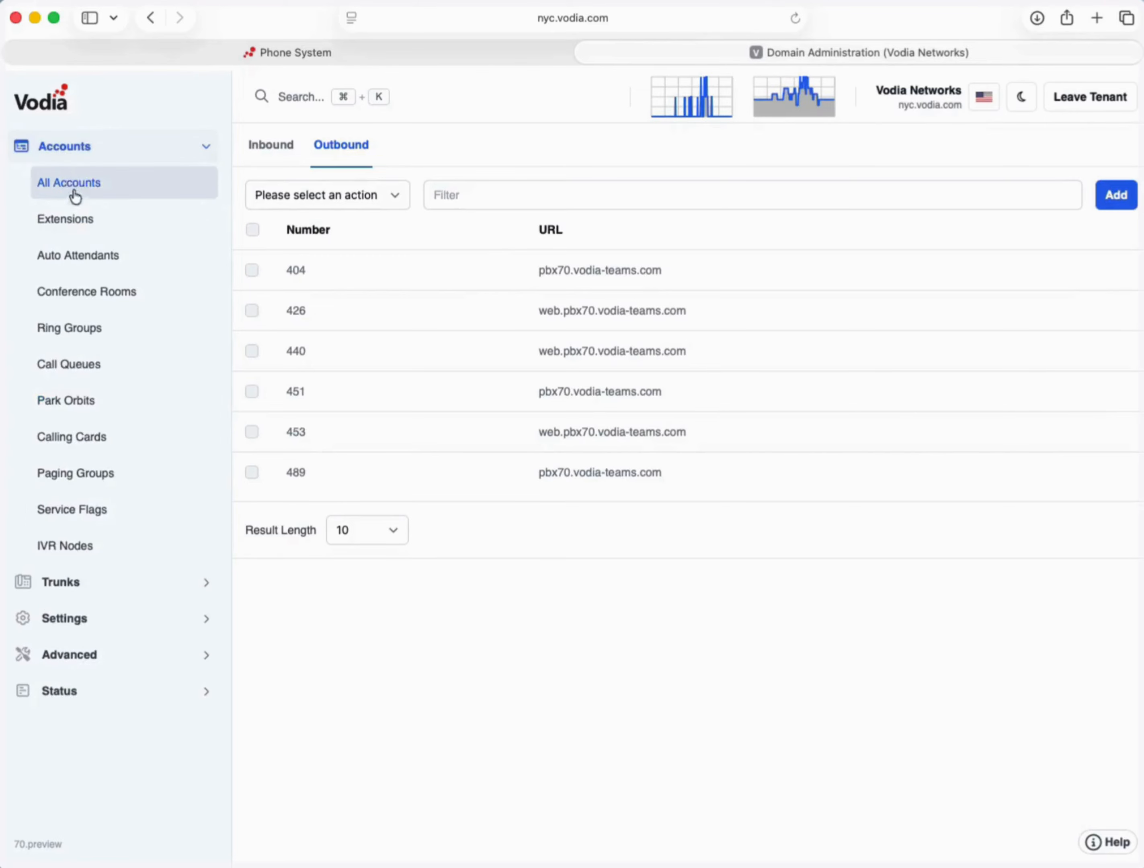
# - Turn on Do not disturb for extension 453 with reason Break, save, and return to the system overview
pyautogui.click(73, 212)
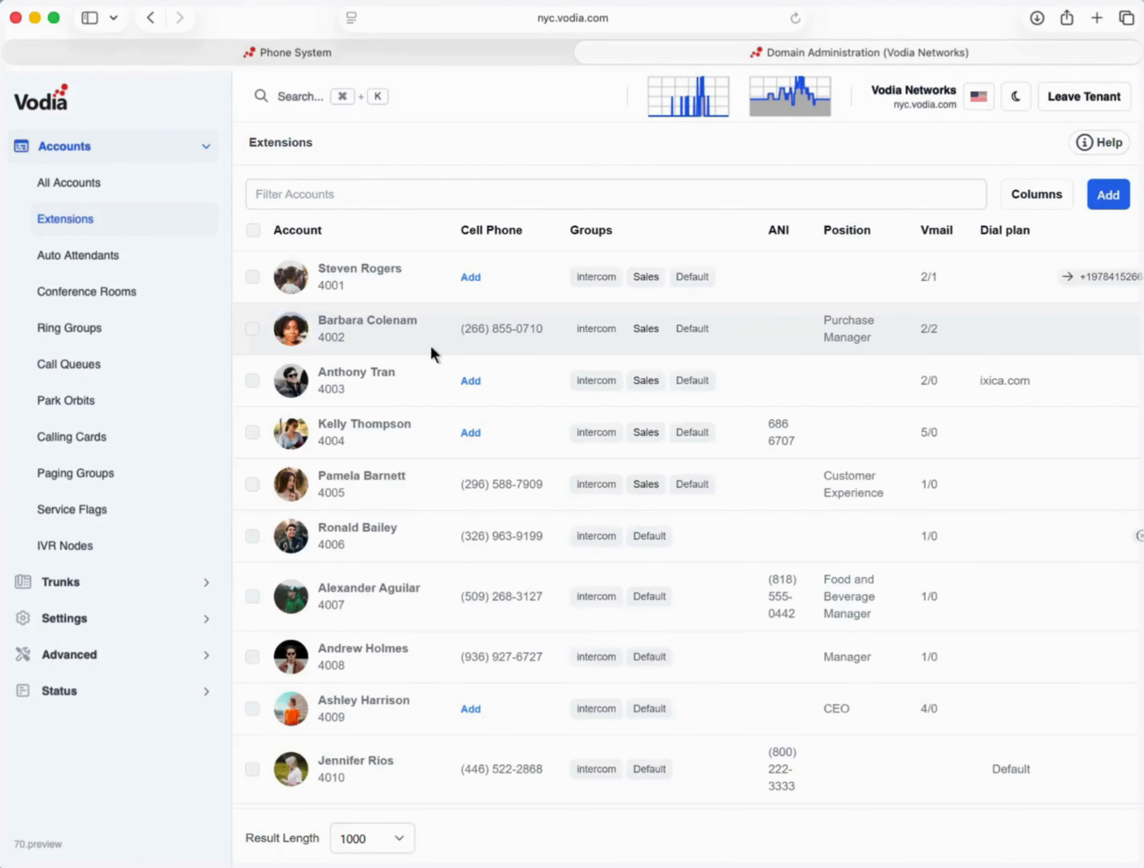
pyautogui.scroll(-10, 430, 346)
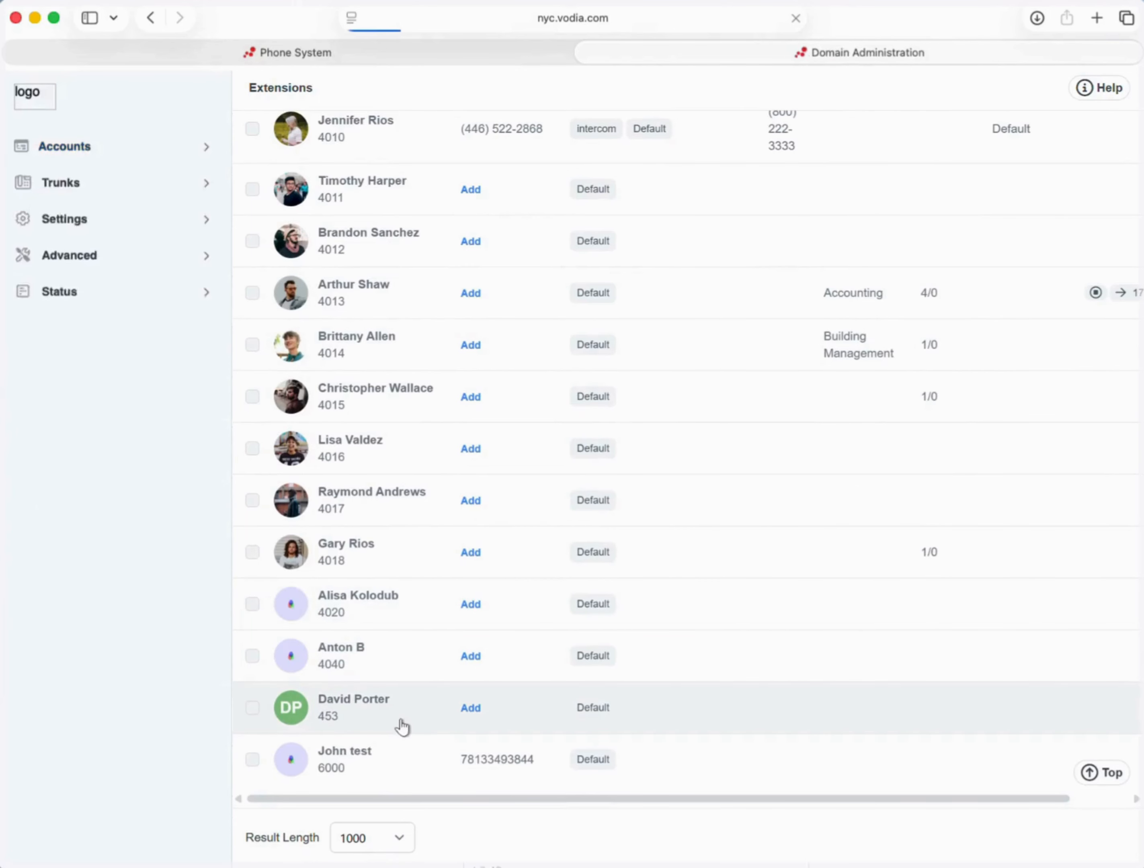
pyautogui.click(398, 725)
pyautogui.click(373, 145)
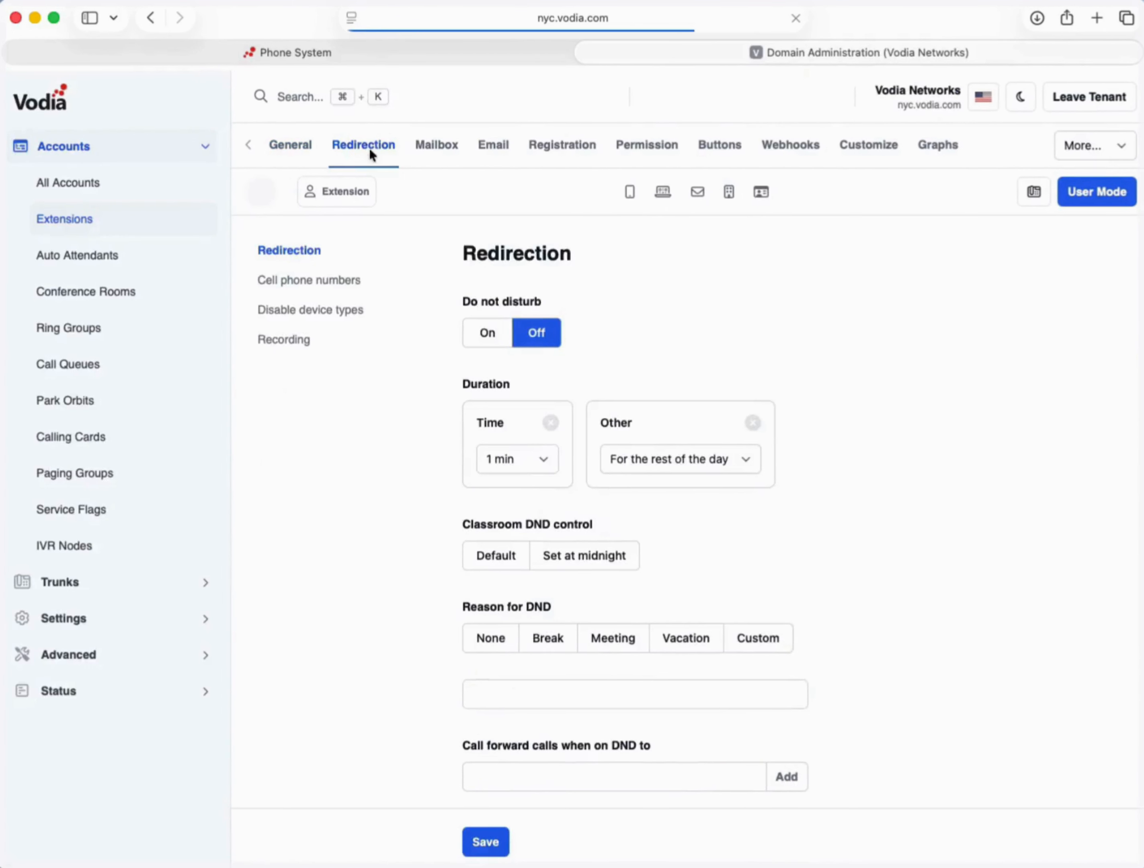
pyautogui.click(486, 330)
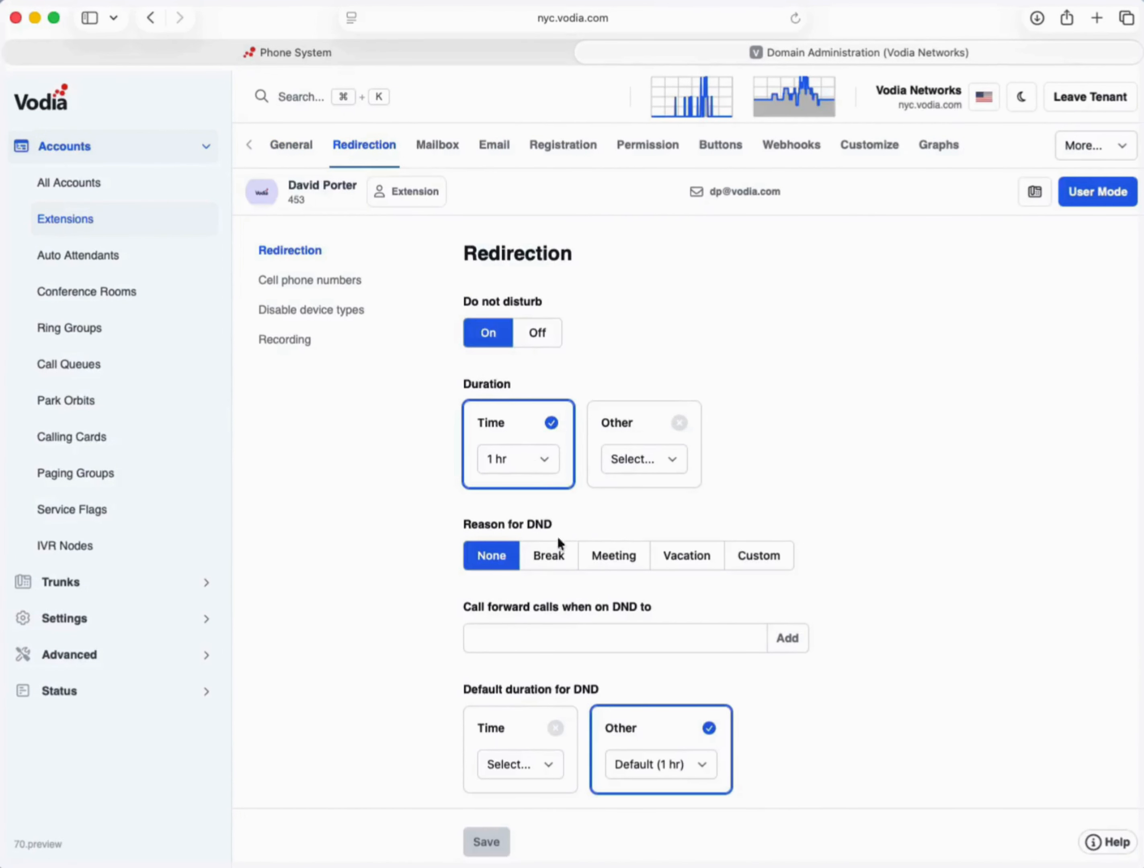
pyautogui.click(548, 554)
pyautogui.click(497, 840)
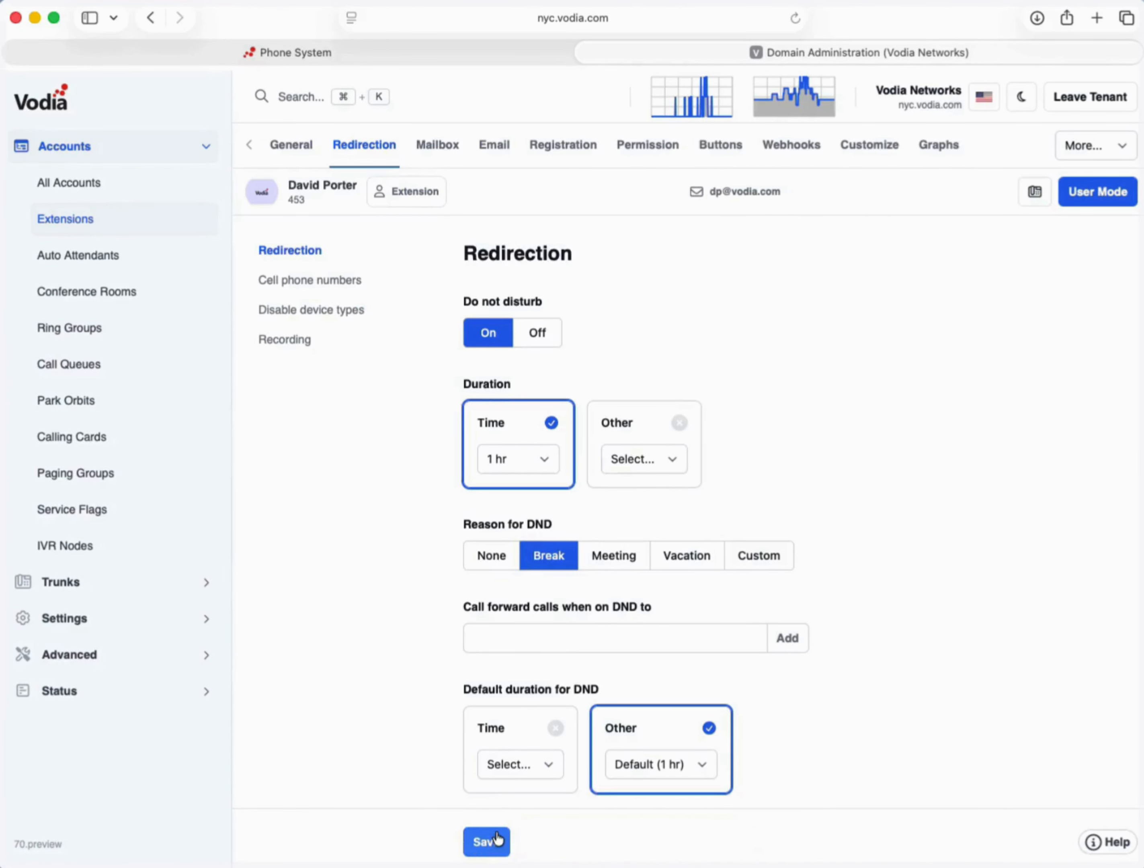
pyautogui.scroll(-2, 388, 530)
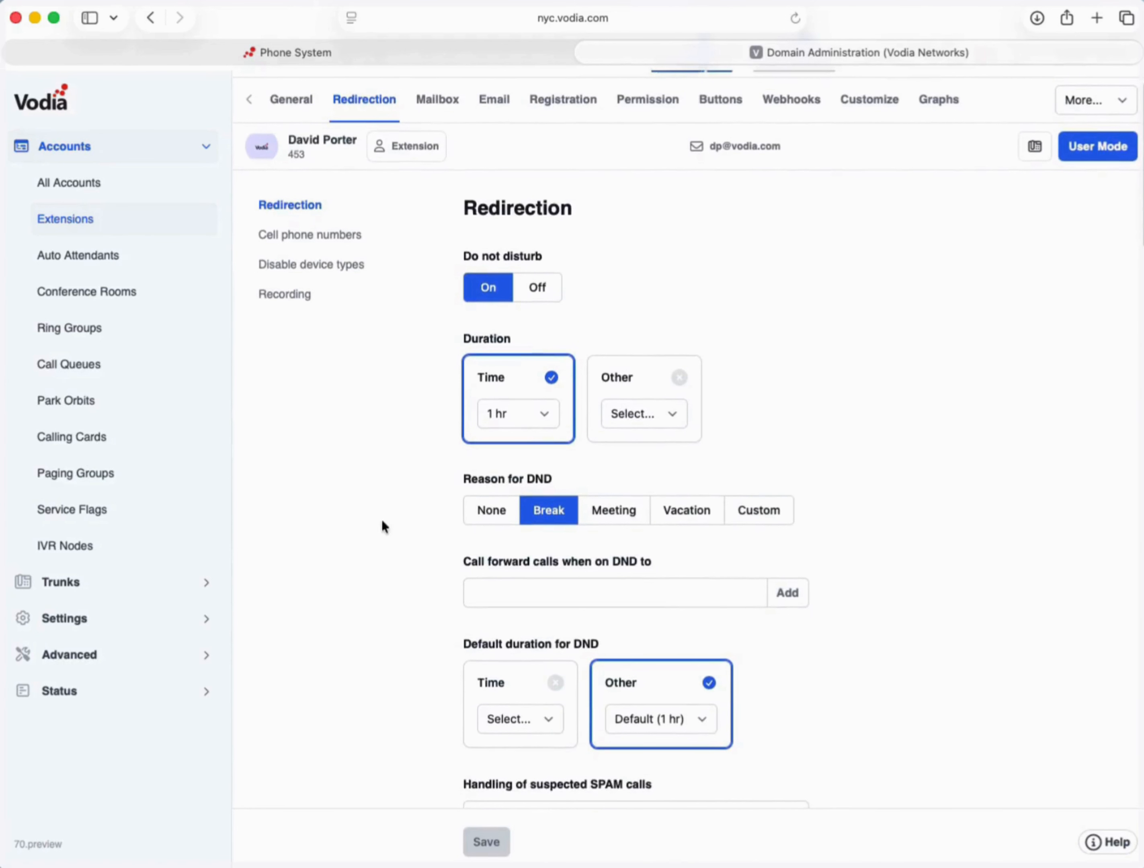
pyautogui.click(215, 47)
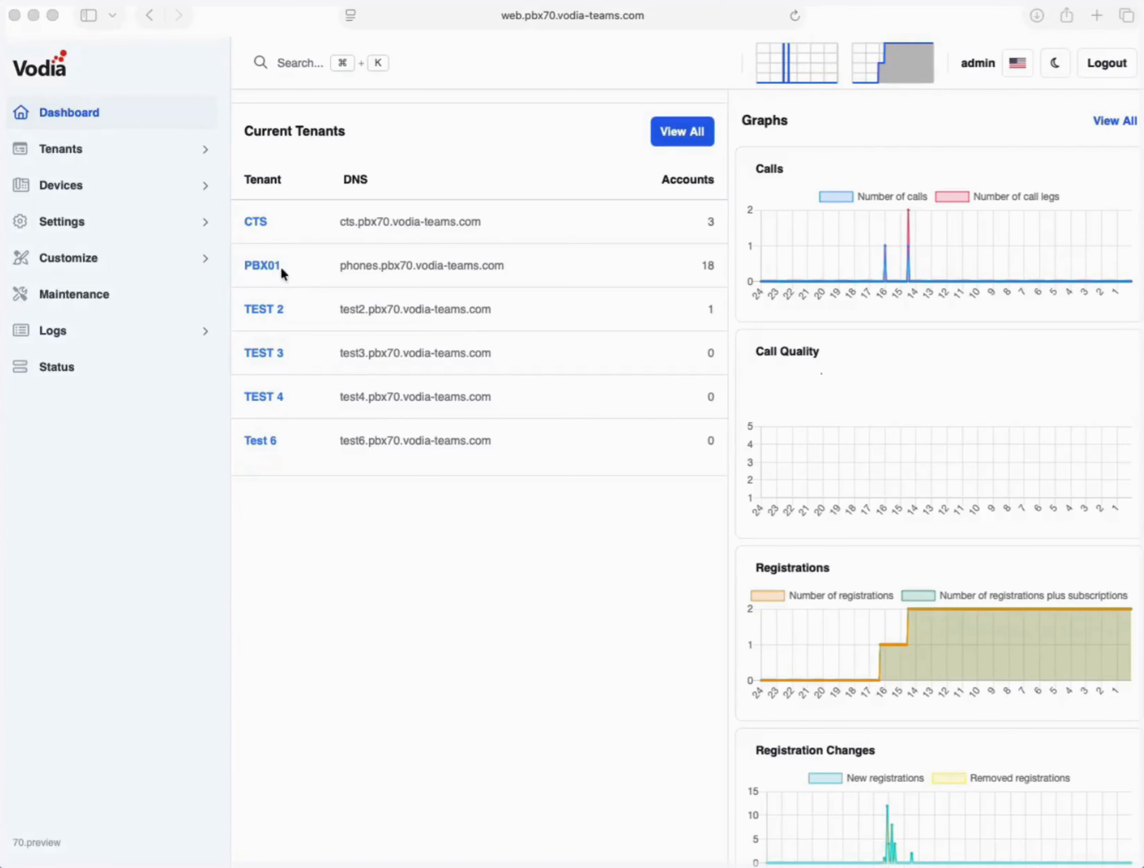
# - Open the call queue skills settings in tenant PBX01
pyautogui.click(251, 266)
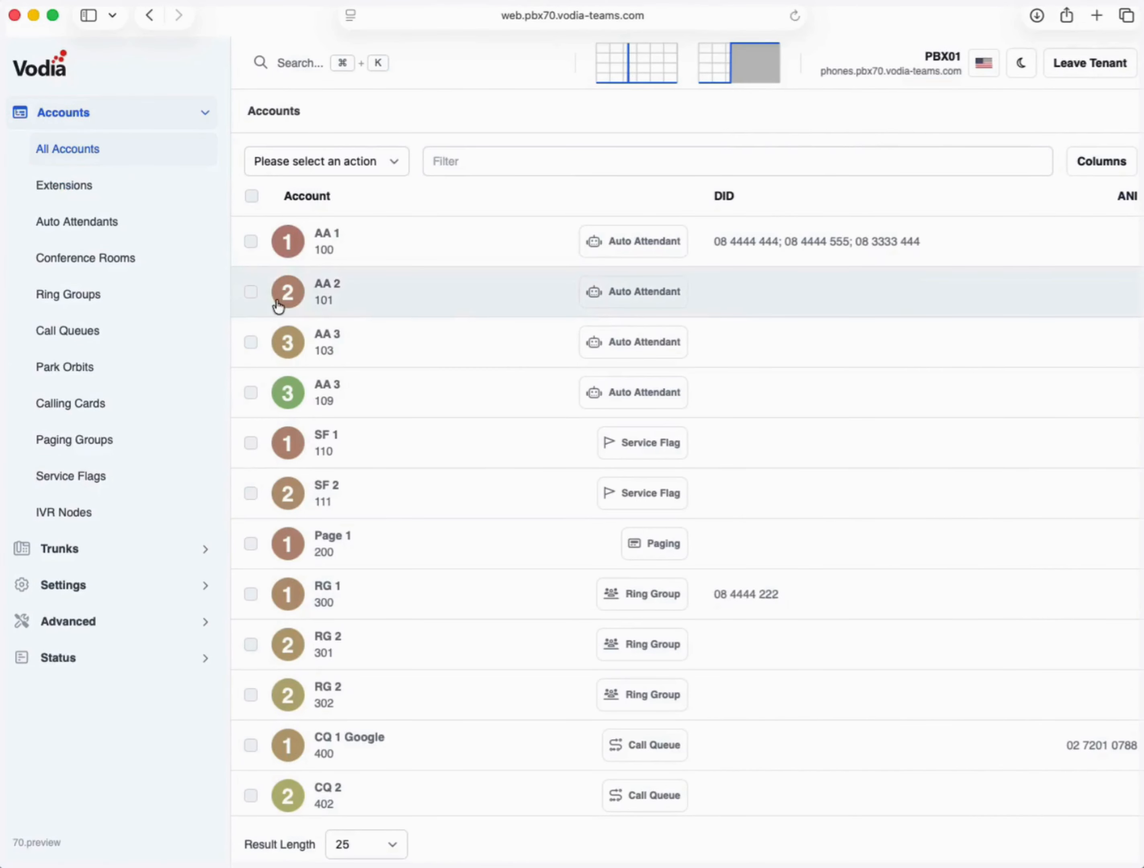
pyautogui.click(105, 335)
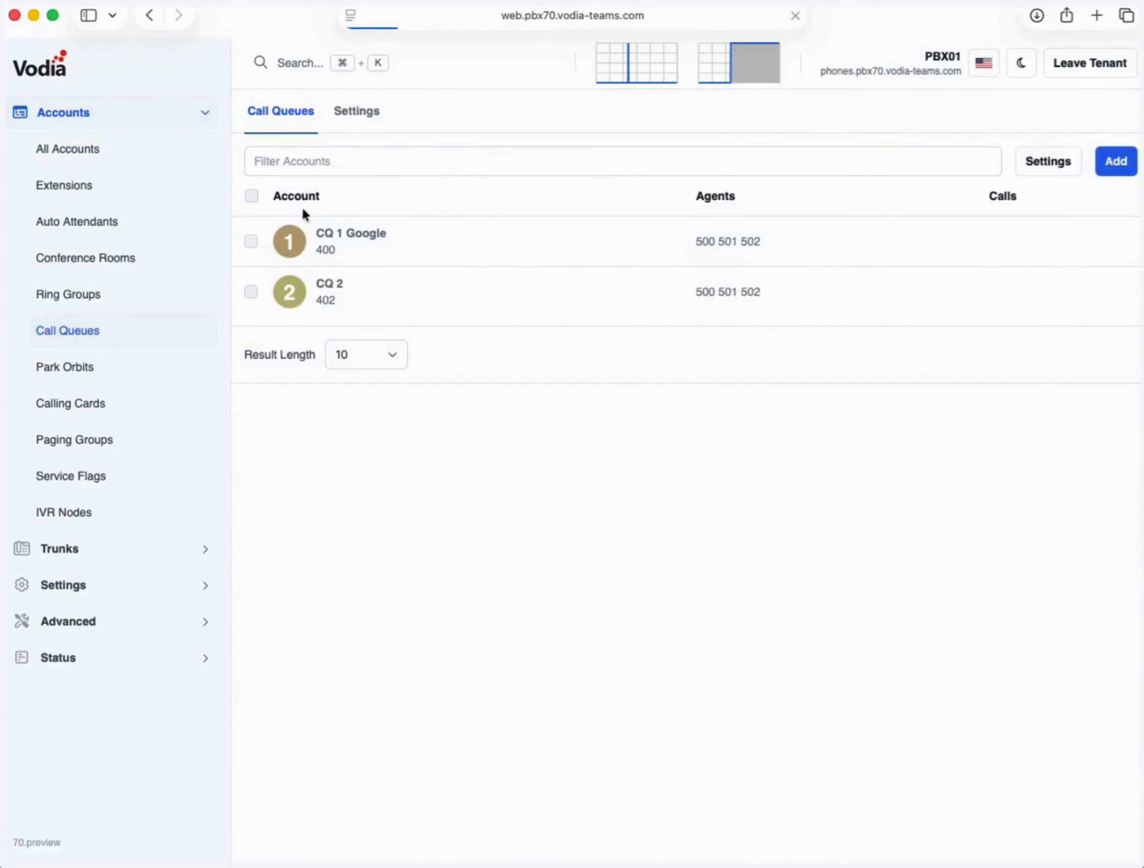
pyautogui.click(363, 110)
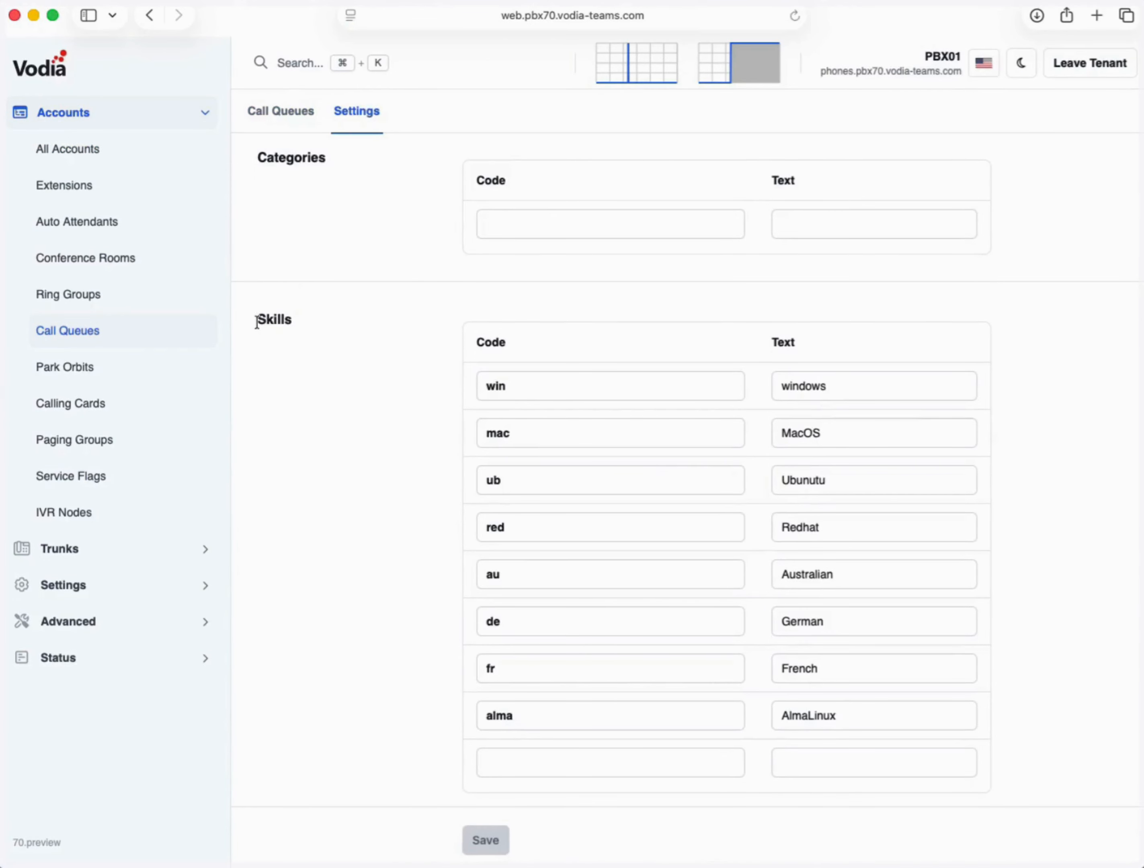
pyautogui.moveTo(258, 323); pyautogui.dragTo(327, 322)
pyautogui.scroll(-3, 557, 631)
# - Add skill code rocky labelled RockyLinux and save it
pyautogui.click(543, 599)
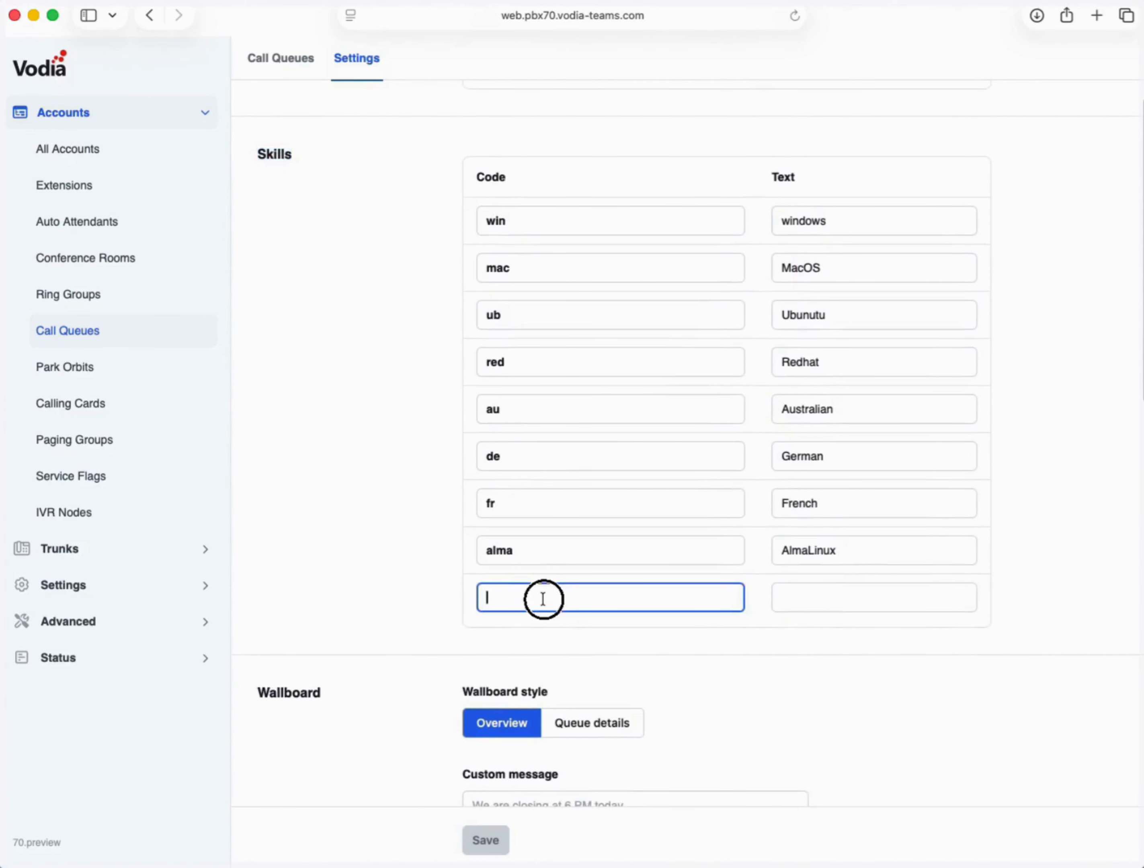
pyautogui.click(840, 602)
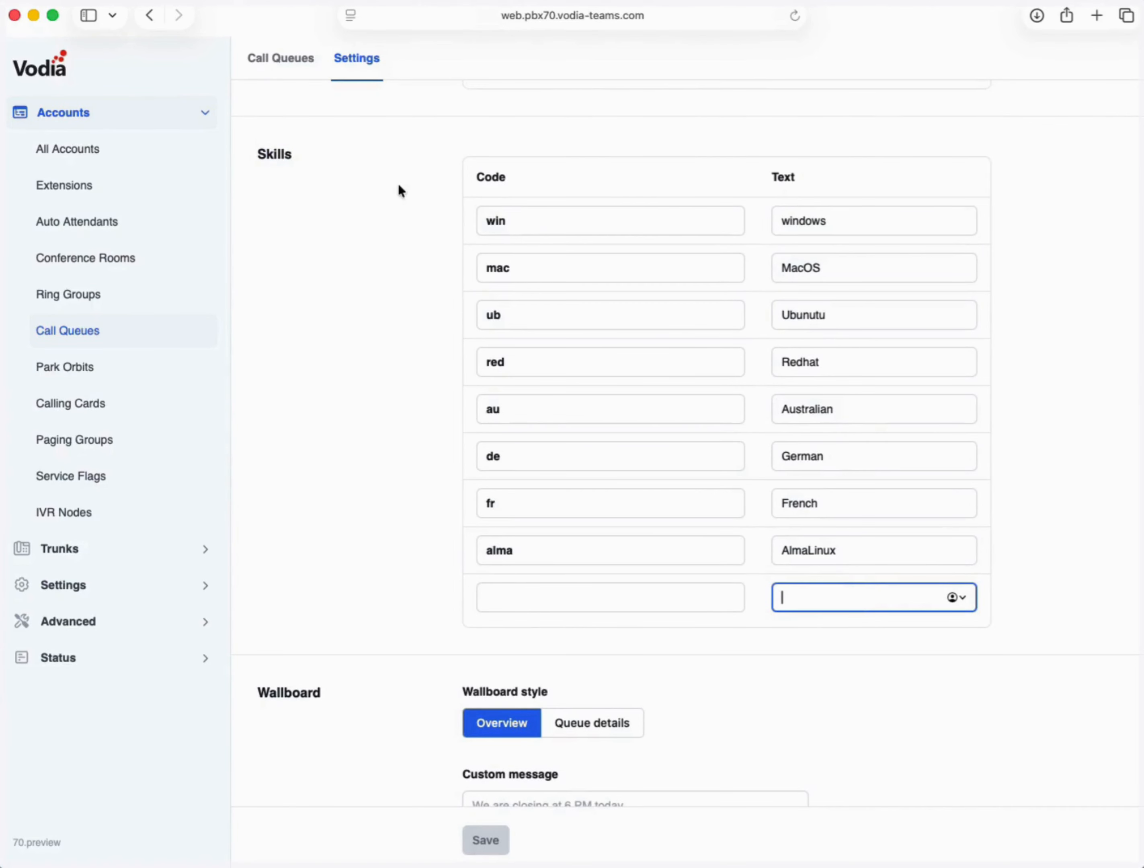
pyautogui.click(542, 599)
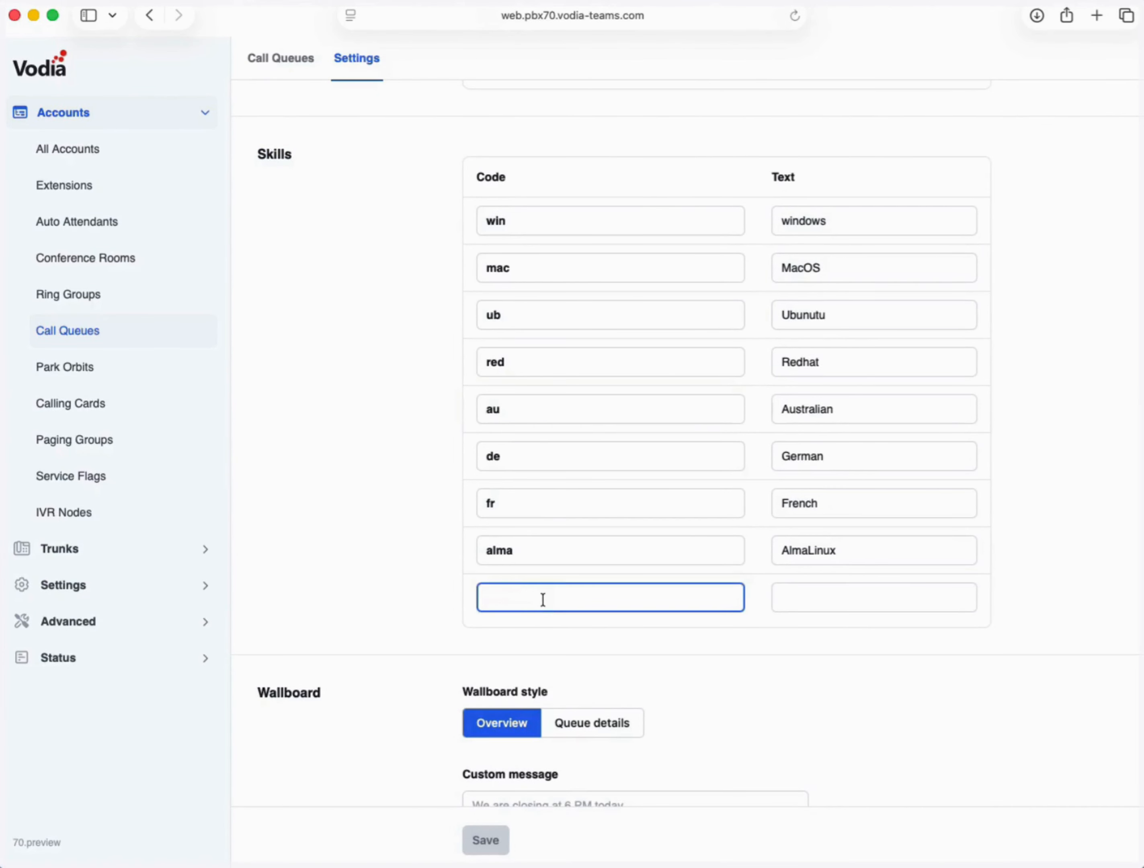
pyautogui.write('rocky')
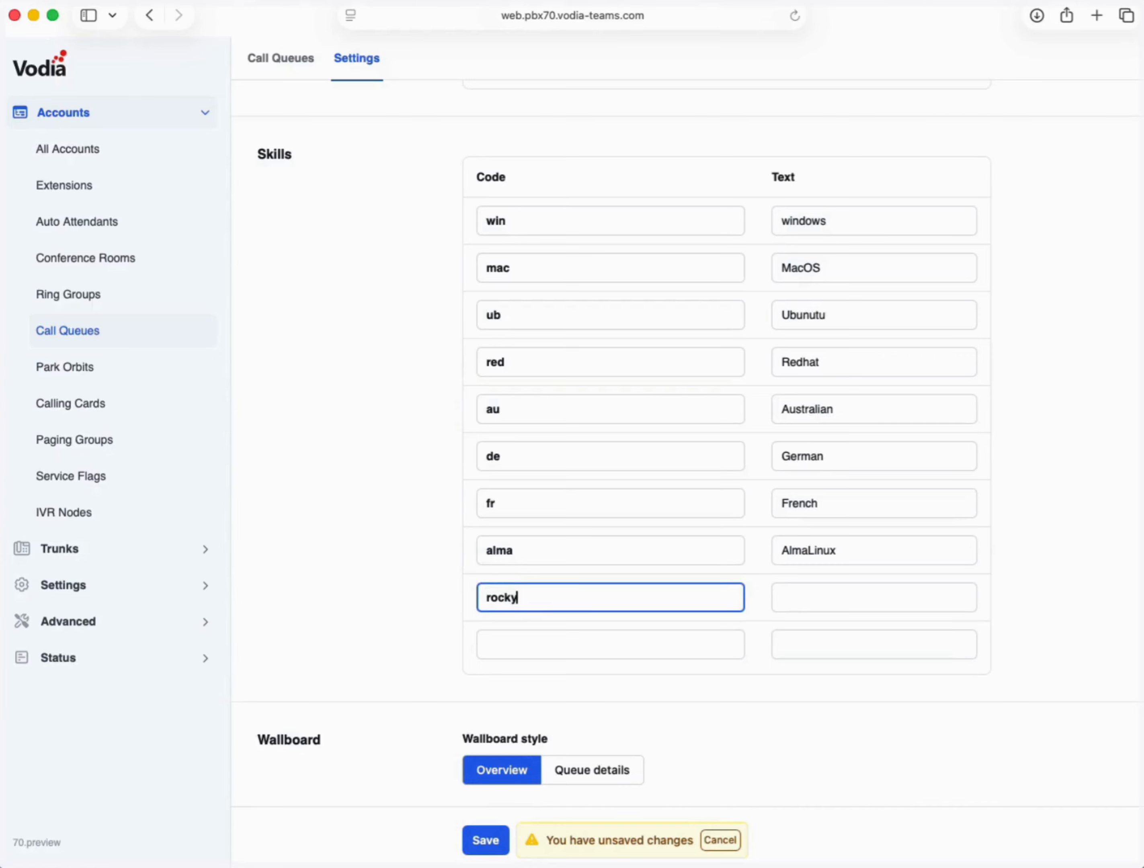
pyautogui.press('Tab')
pyautogui.write('Rock')
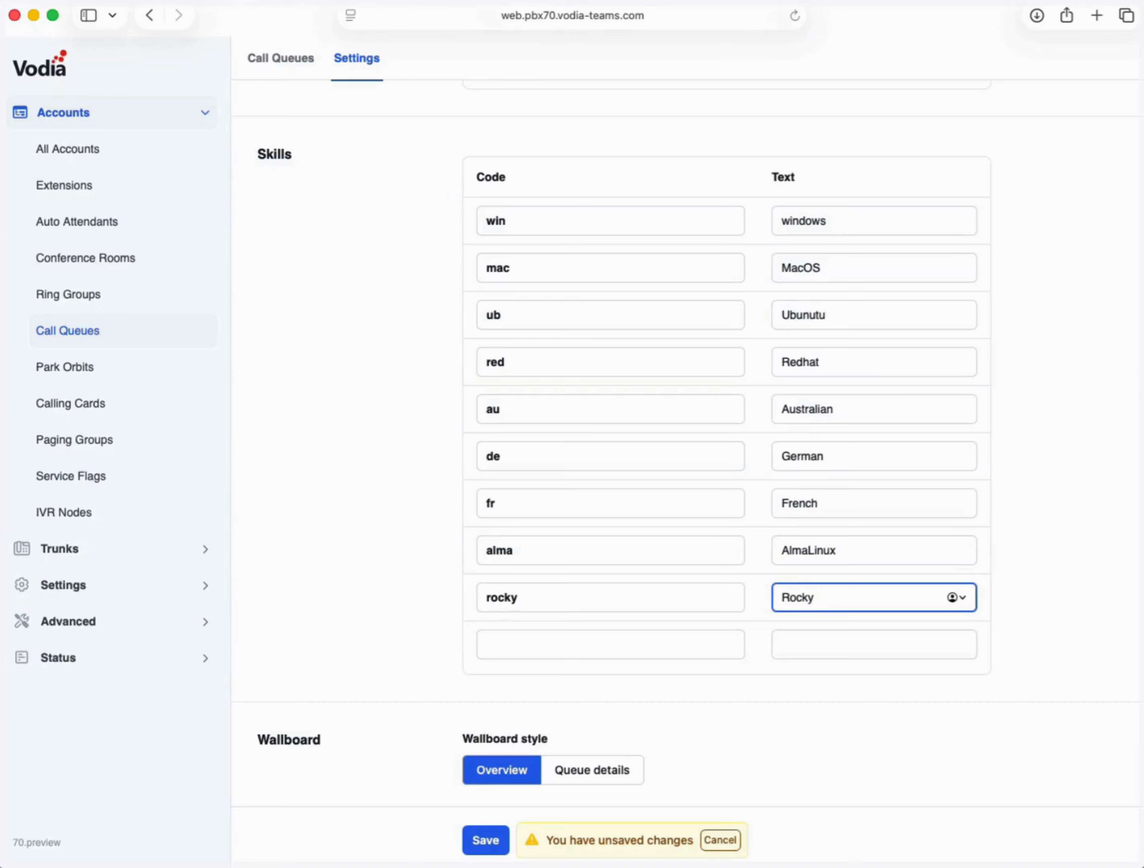
pyautogui.write('yLinux')
pyautogui.click(485, 840)
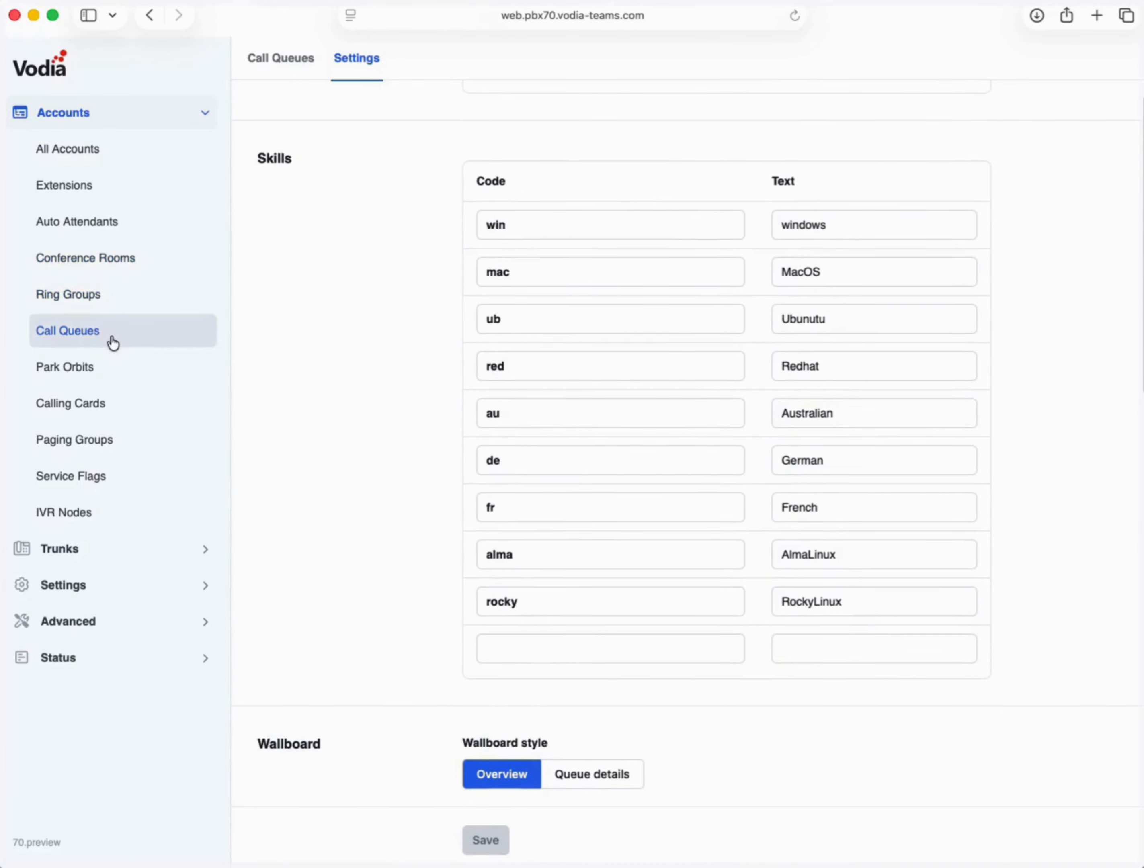
pyautogui.click(119, 338)
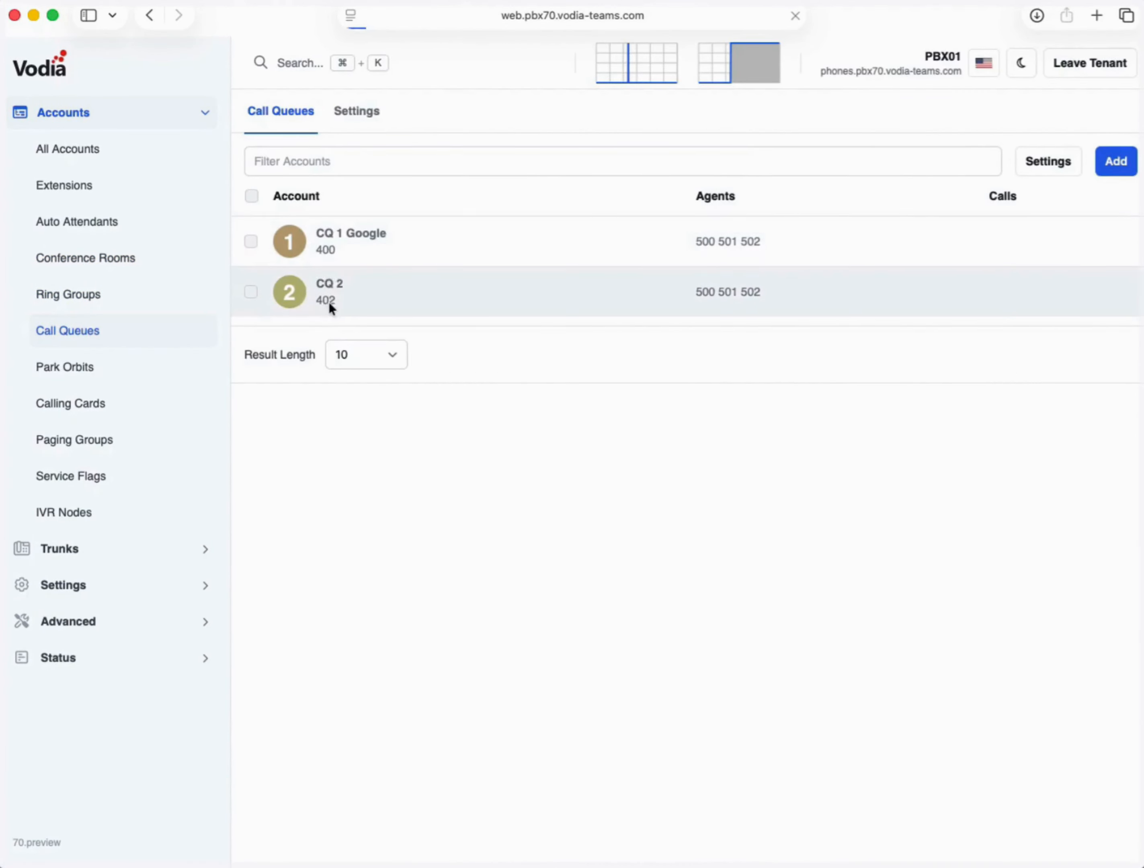
# - Make CQ 2's number 405 require AlmaLinux at level 50, minimum 20, and save
pyautogui.click(330, 303)
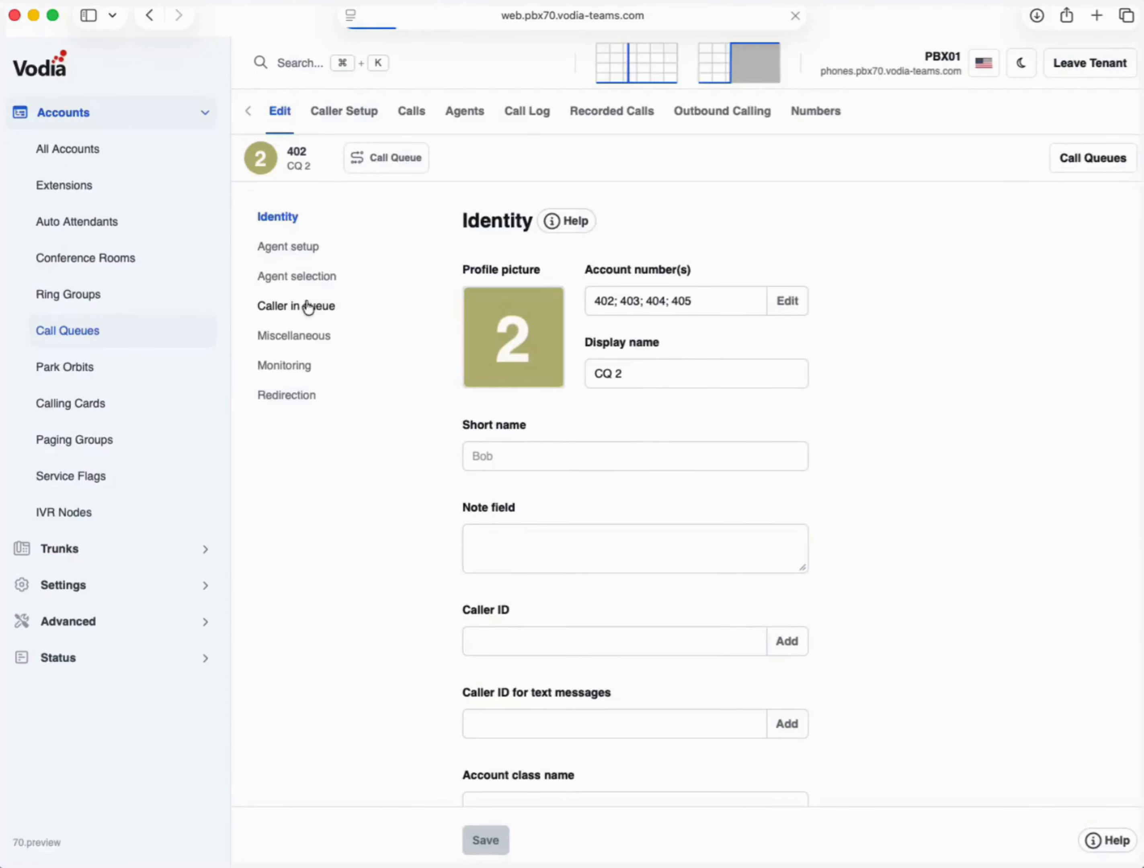
pyautogui.click(815, 111)
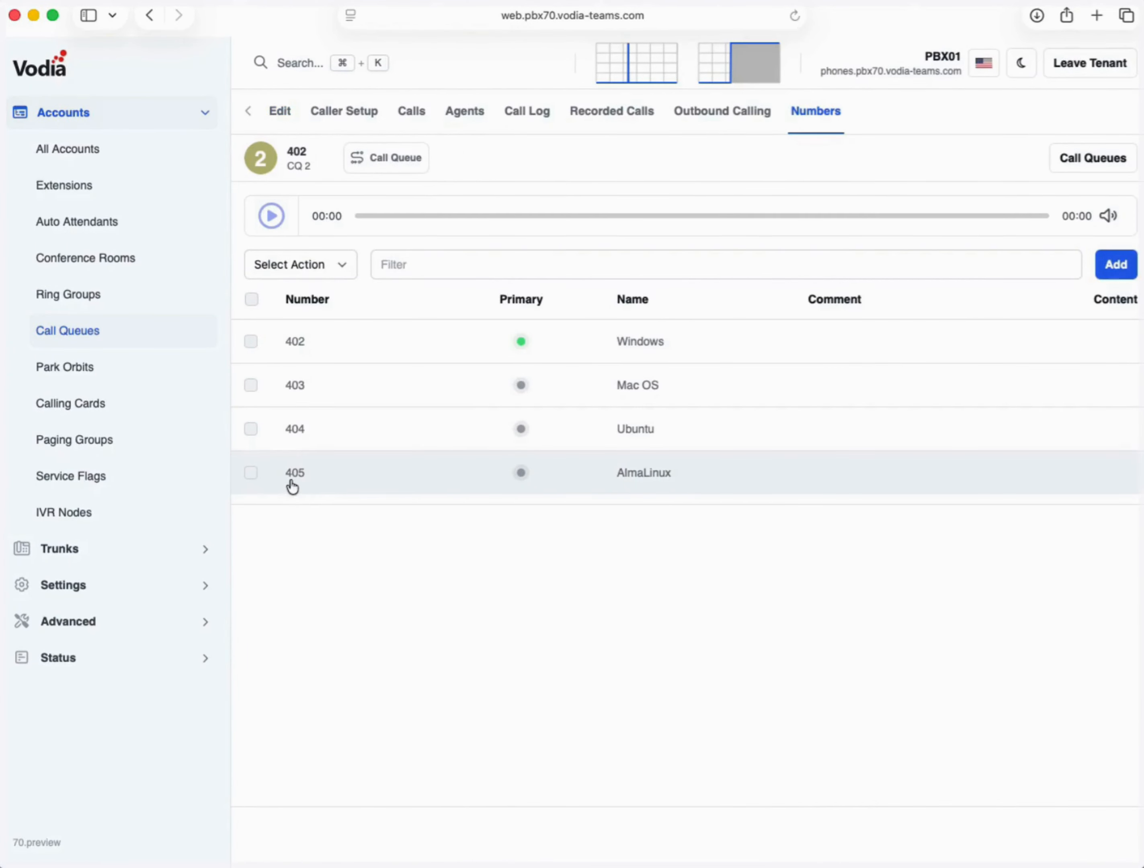
pyautogui.click(292, 481)
pyautogui.moveTo(534, 327); pyautogui.dragTo(467, 312)
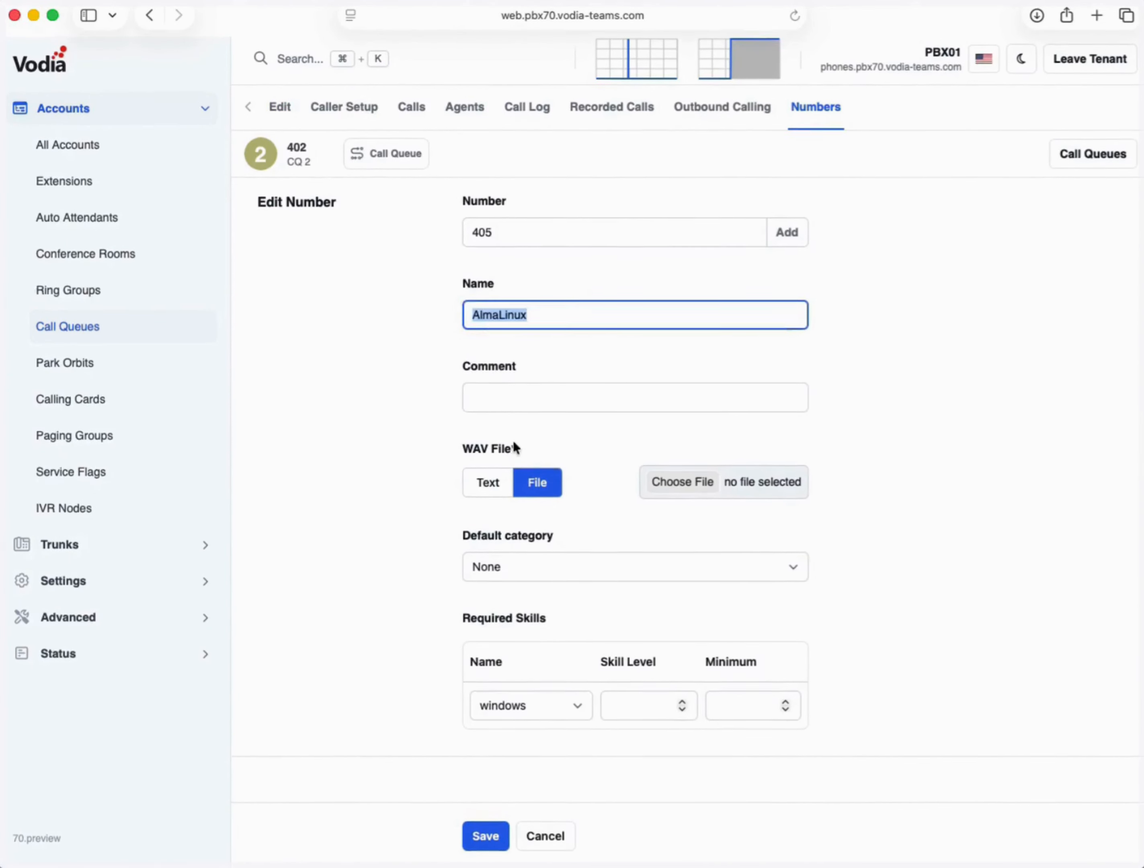
pyautogui.click(536, 712)
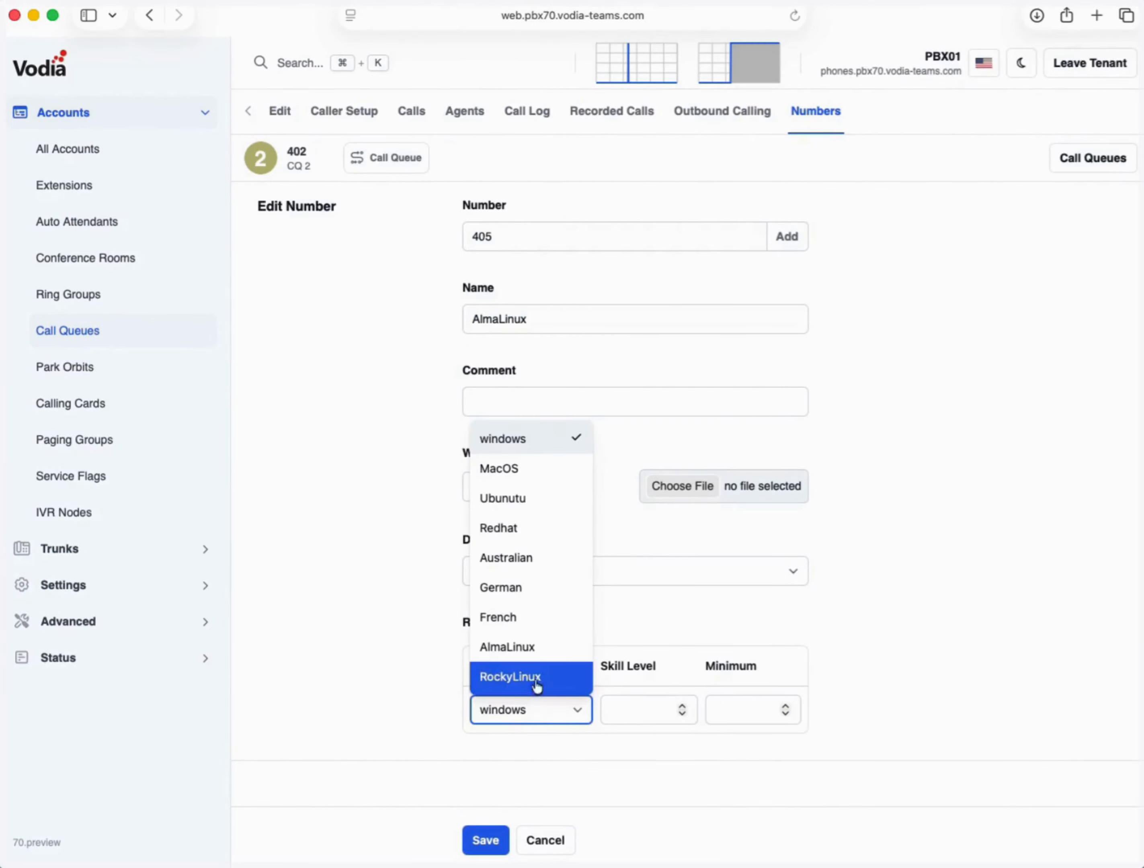
pyautogui.click(534, 647)
pyautogui.click(640, 711)
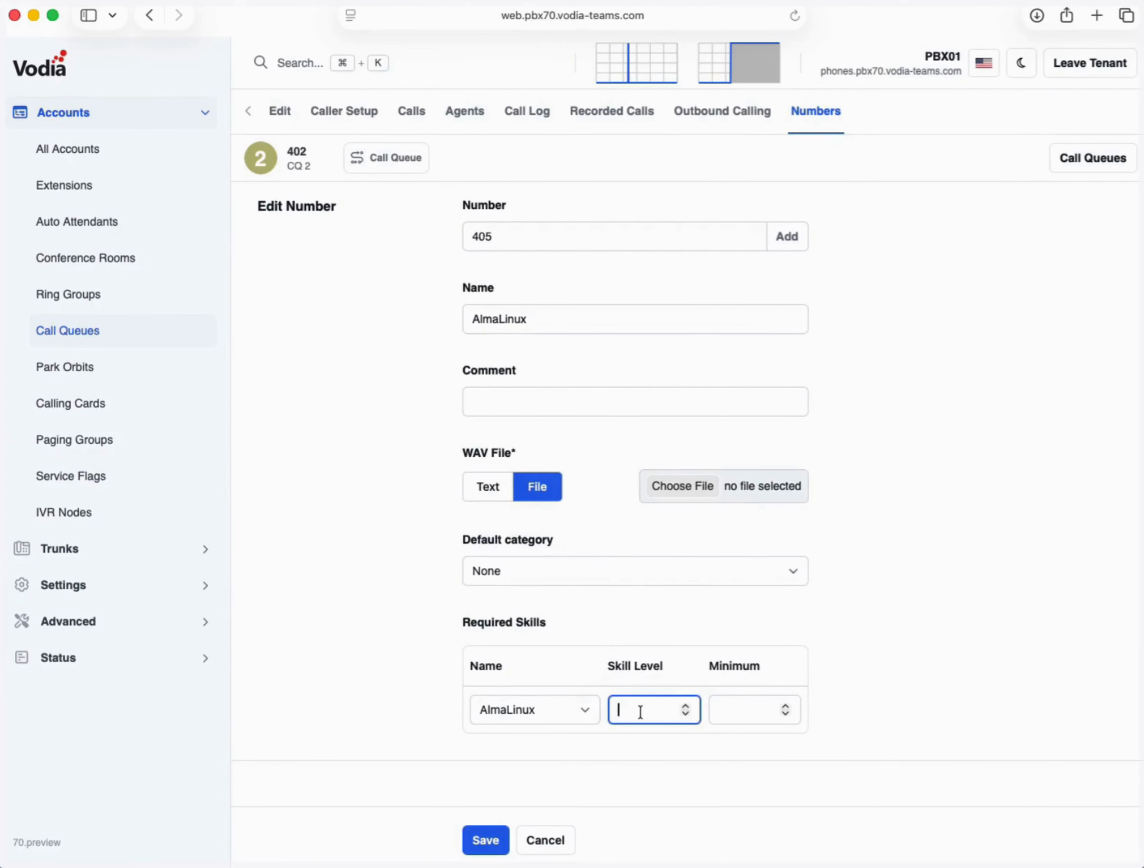
pyautogui.write('50')
pyautogui.press('Tab')
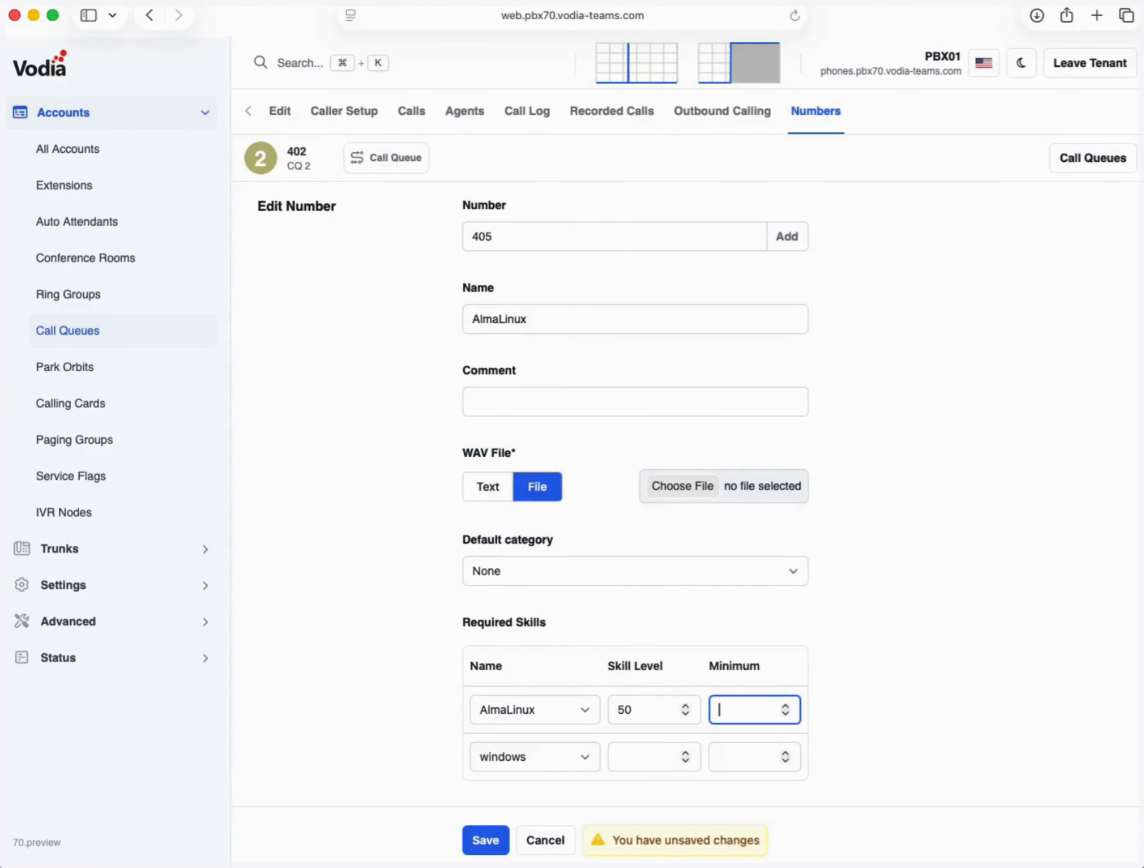
pyautogui.click(472, 846)
pyautogui.click(385, 495)
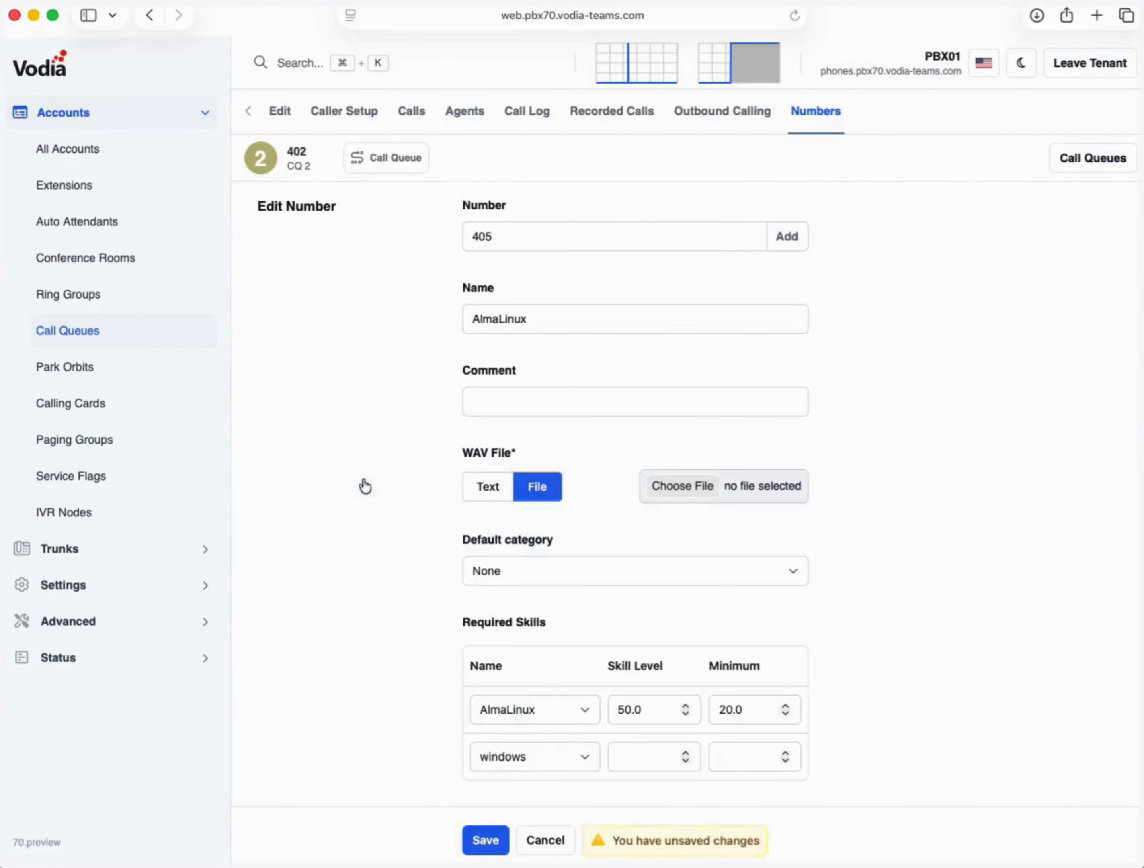
pyautogui.click(101, 197)
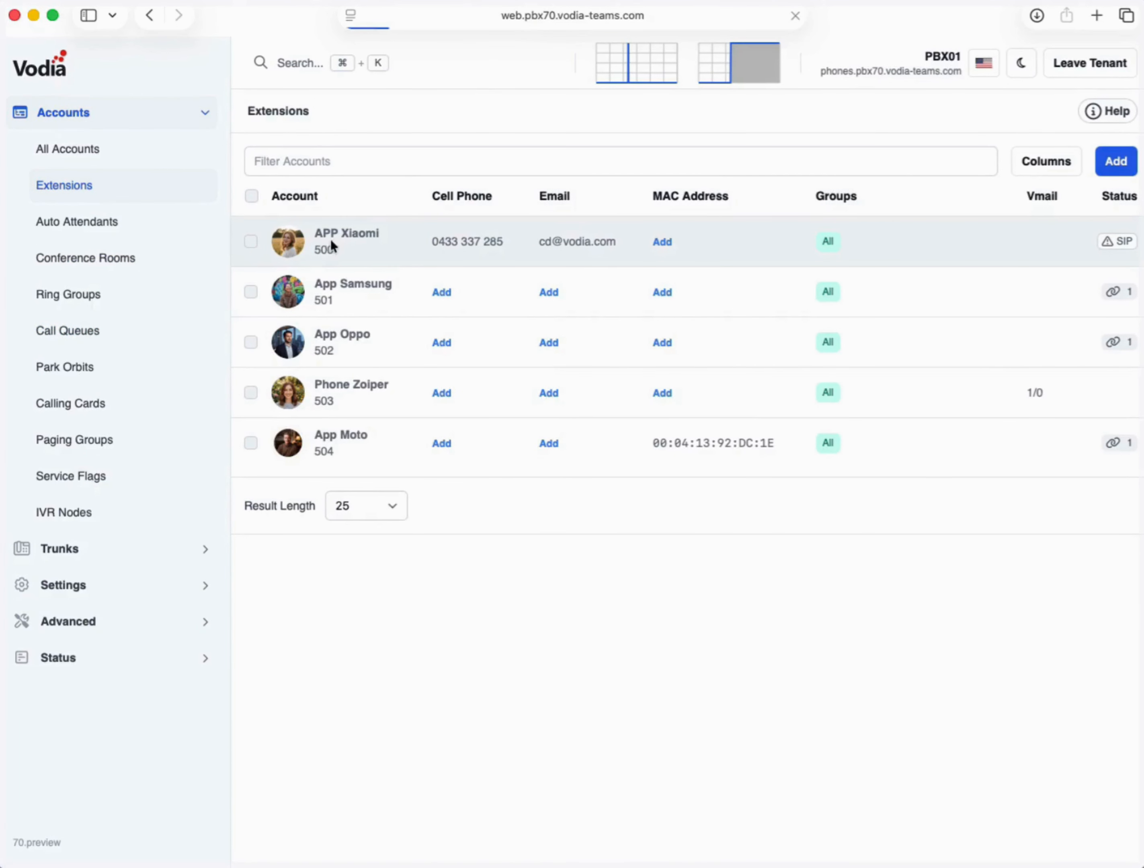
# - Change APP Xiaomi's last skill row to AlmaLinux at level 40 and save
pyautogui.click(333, 246)
pyautogui.scroll(-10, 333, 245)
pyautogui.scroll(-3, 334, 248)
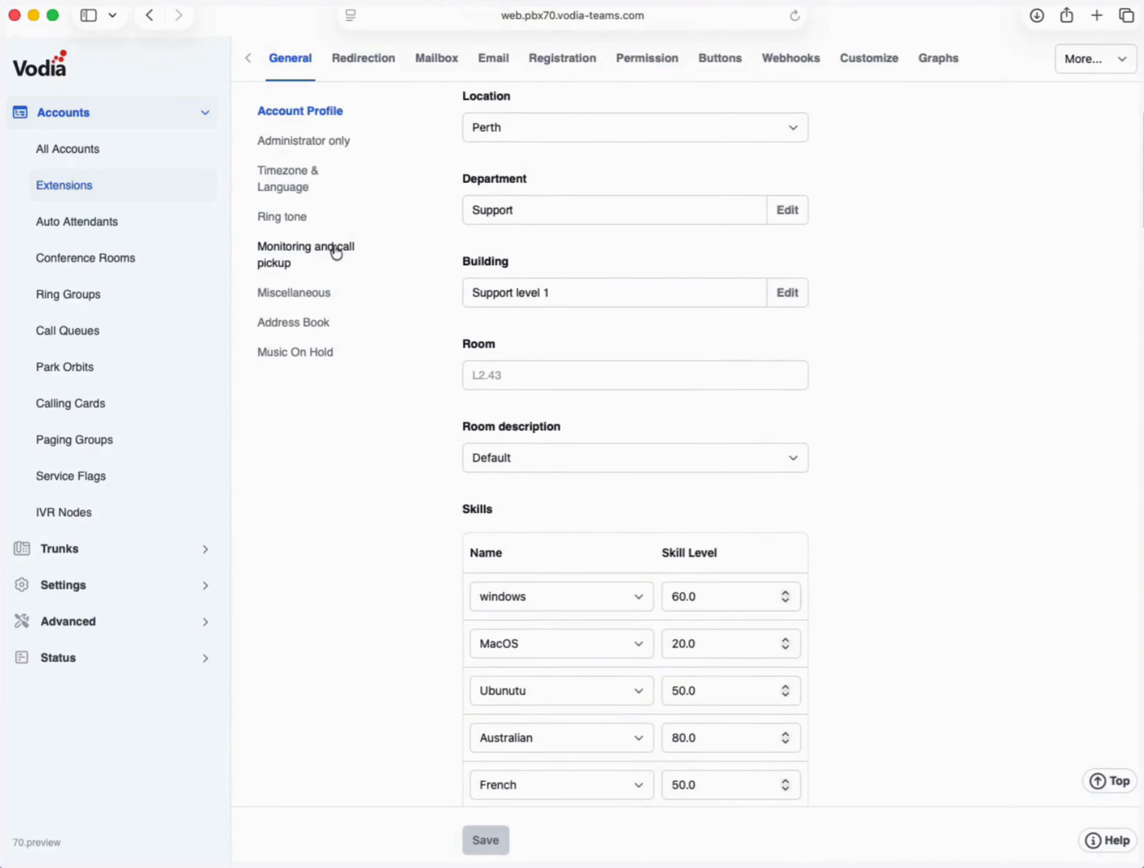
pyautogui.scroll(-4, 336, 251)
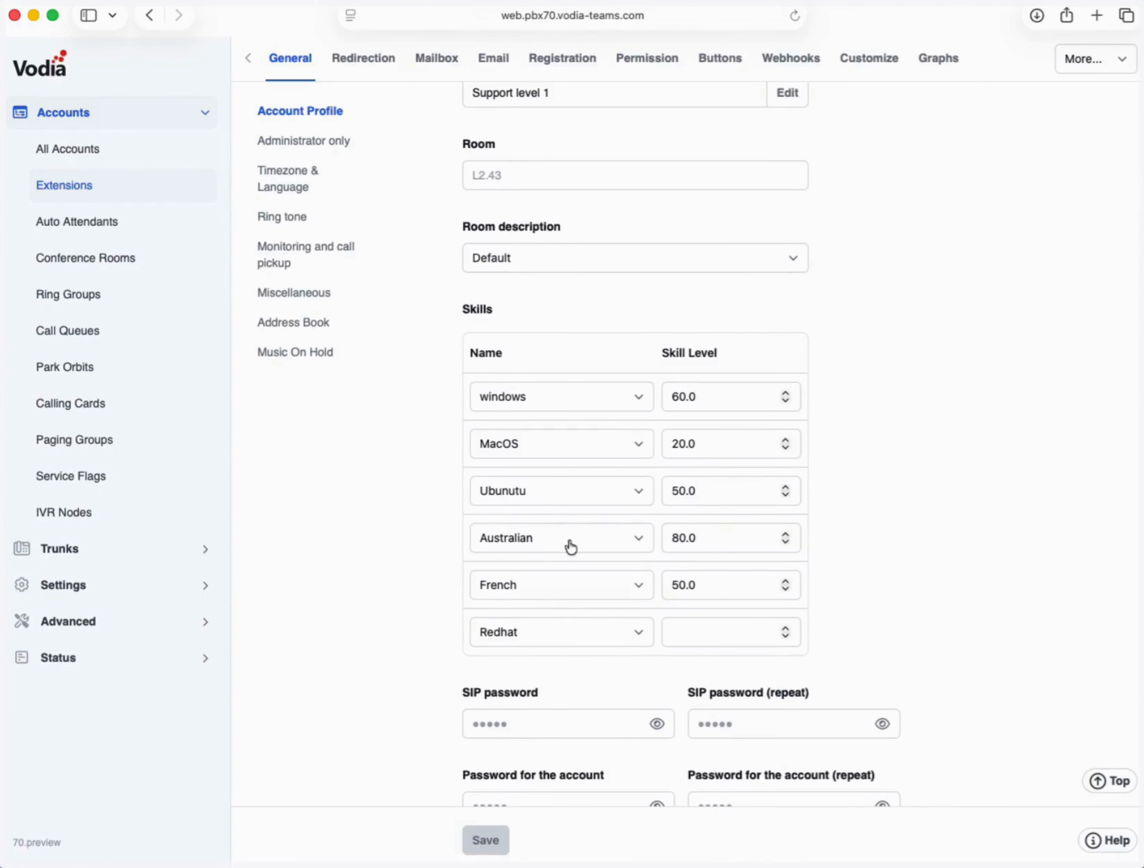
pyautogui.click(636, 644)
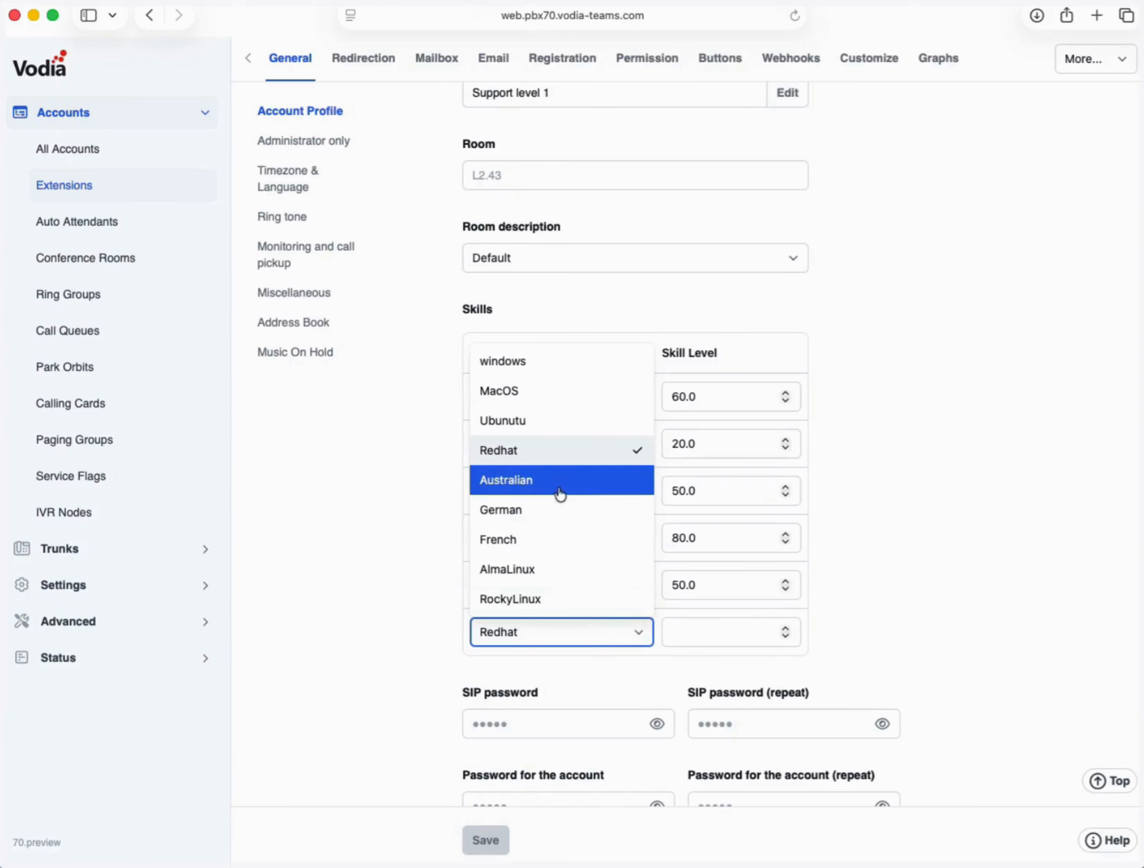
pyautogui.click(562, 570)
pyautogui.click(721, 634)
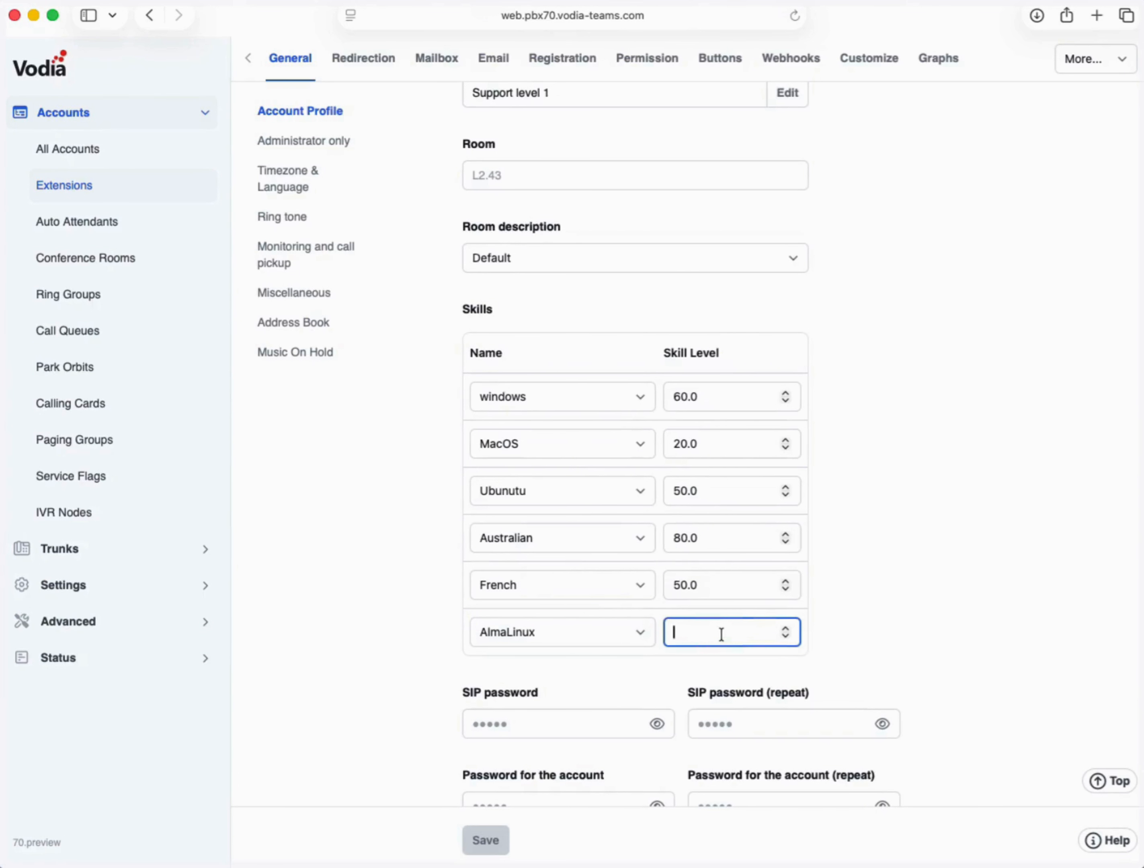
pyautogui.write('40')
pyautogui.click(482, 853)
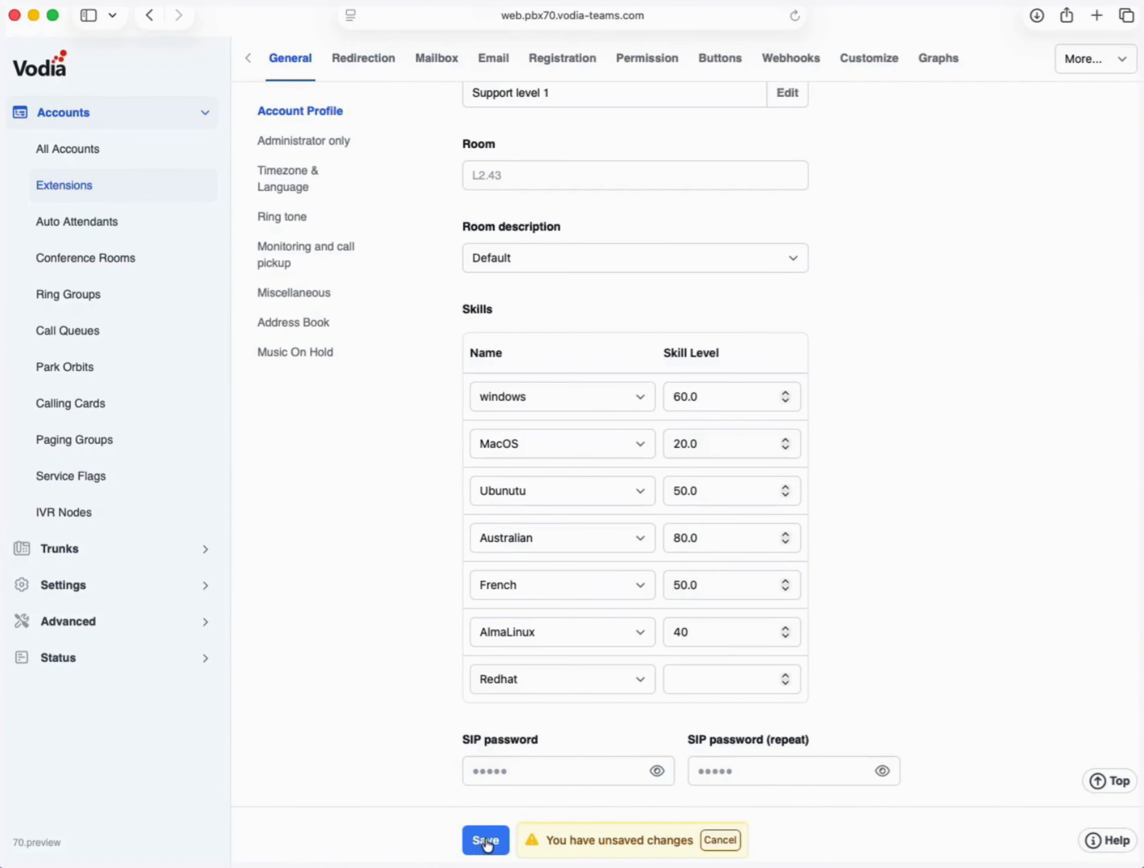
pyautogui.click(486, 842)
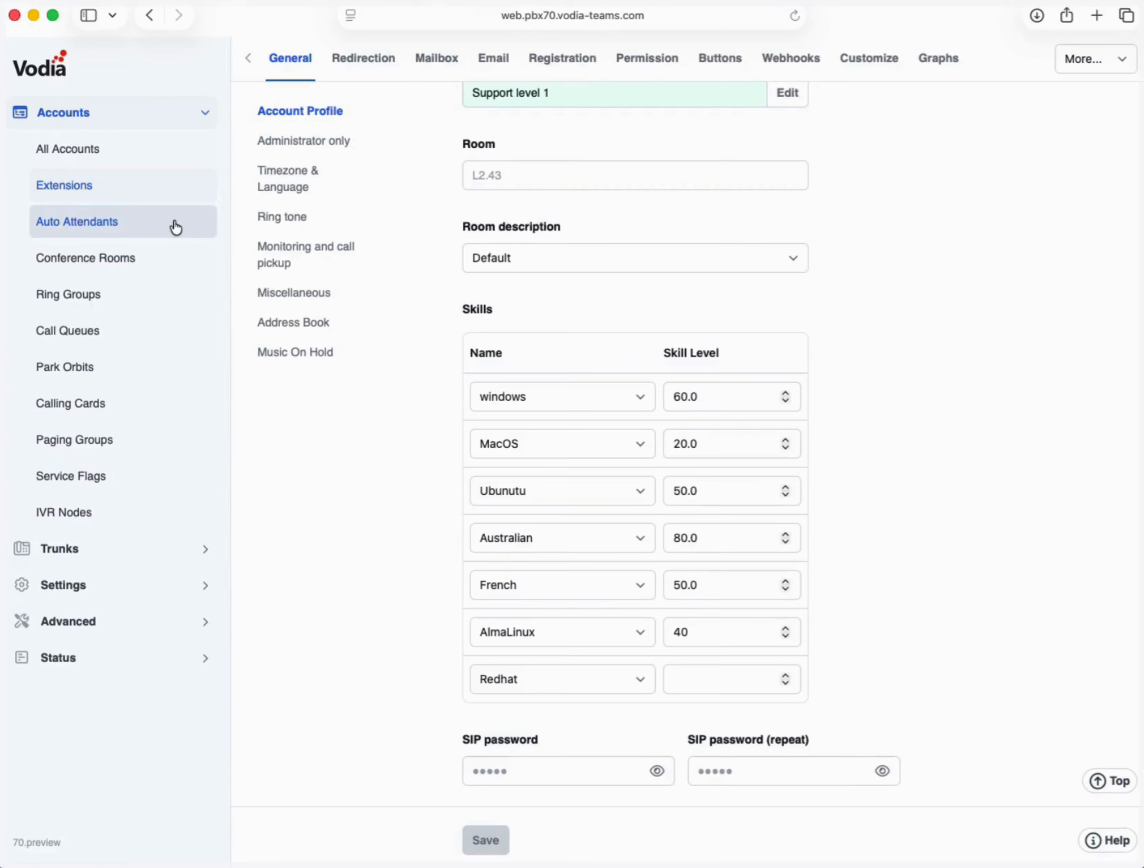
# - Reopen CQ 2 from the Call Queues list and scroll through its settings
pyautogui.click(88, 329)
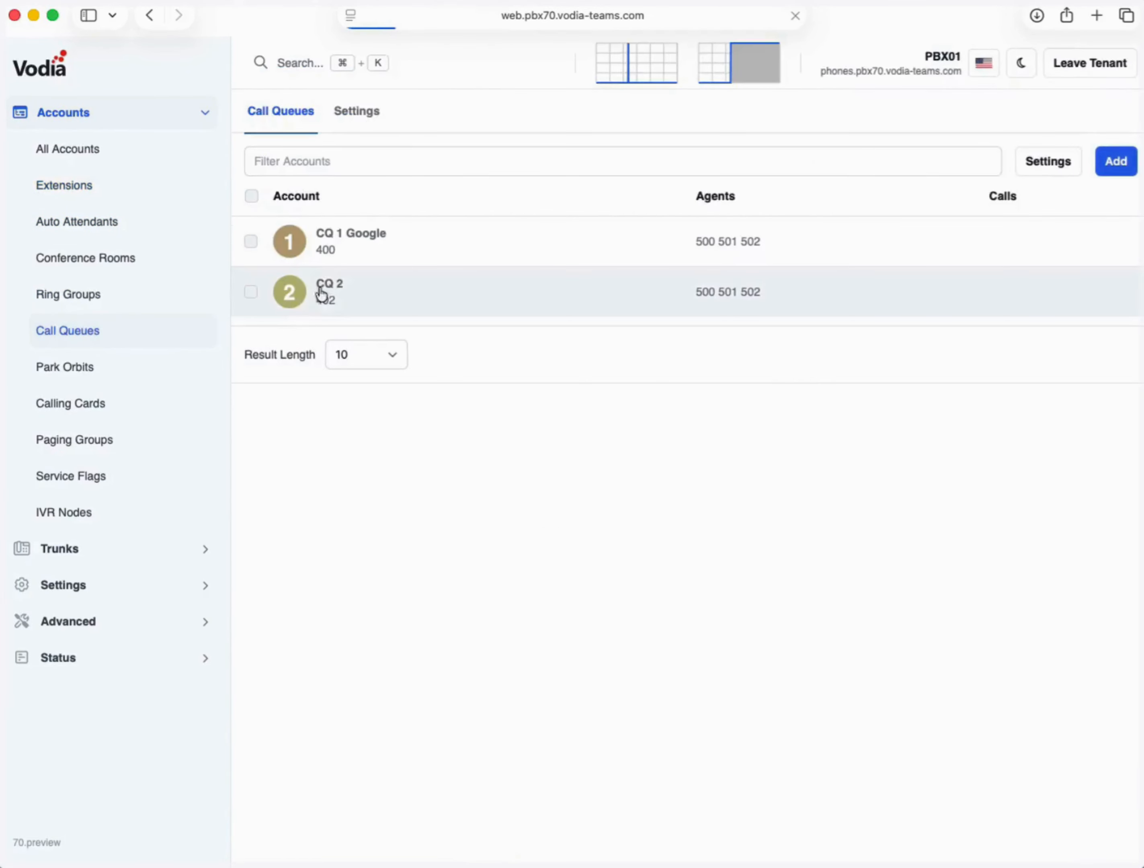
pyautogui.doubleClick(702, 292)
pyautogui.scroll(-5, 427, 437)
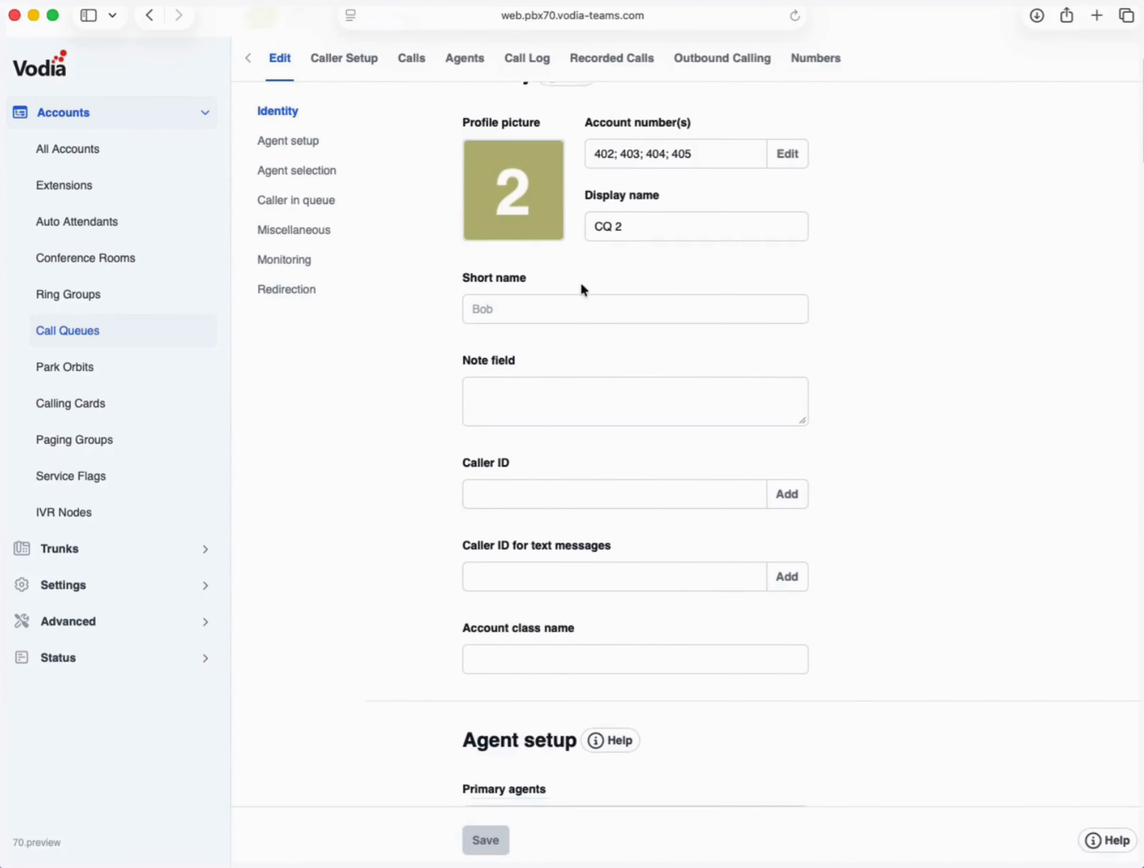
pyautogui.scroll(-5, 581, 288)
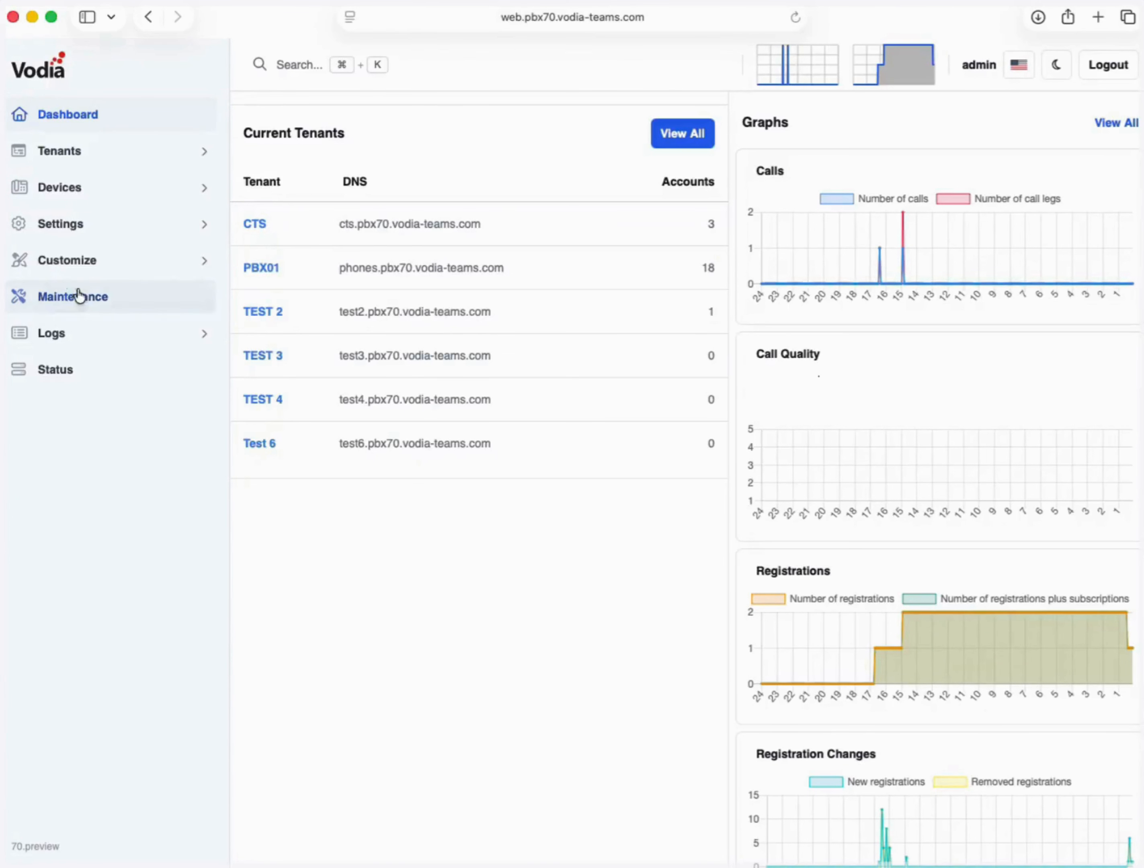
pyautogui.click(87, 294)
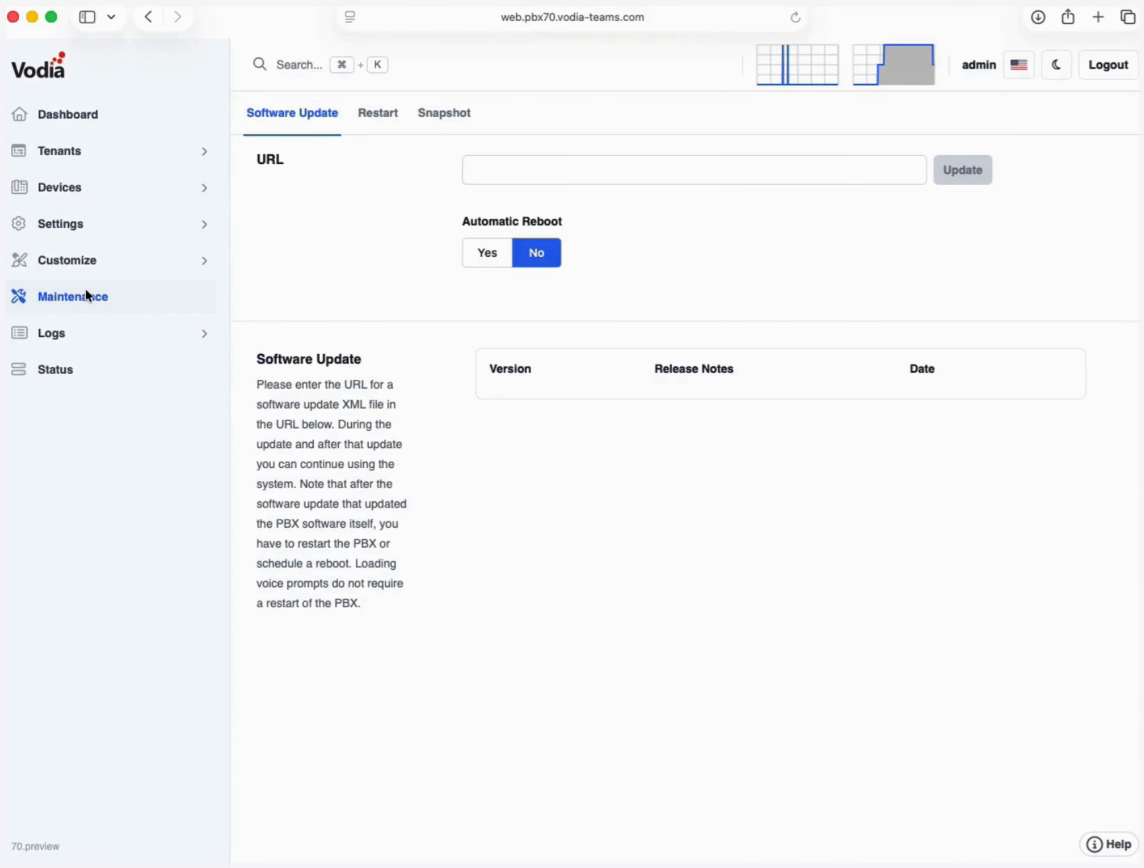
pyautogui.click(430, 115)
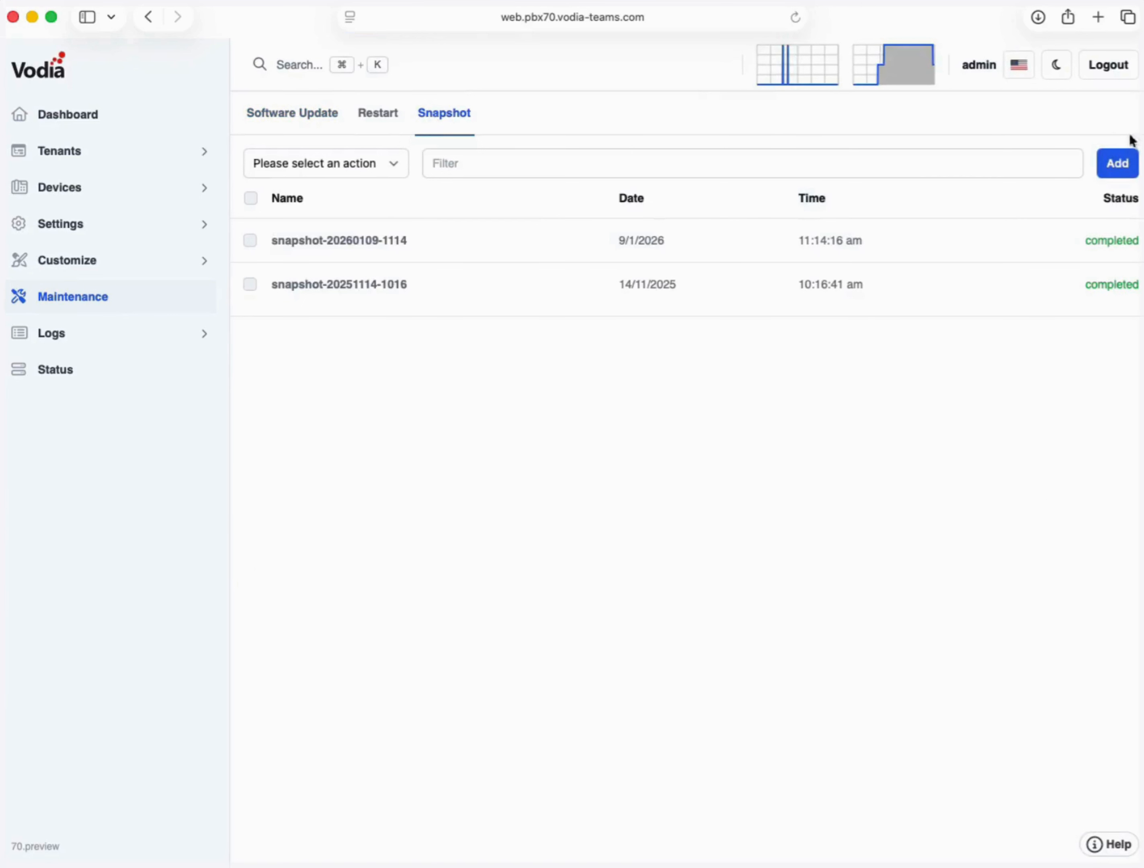
pyautogui.click(1116, 169)
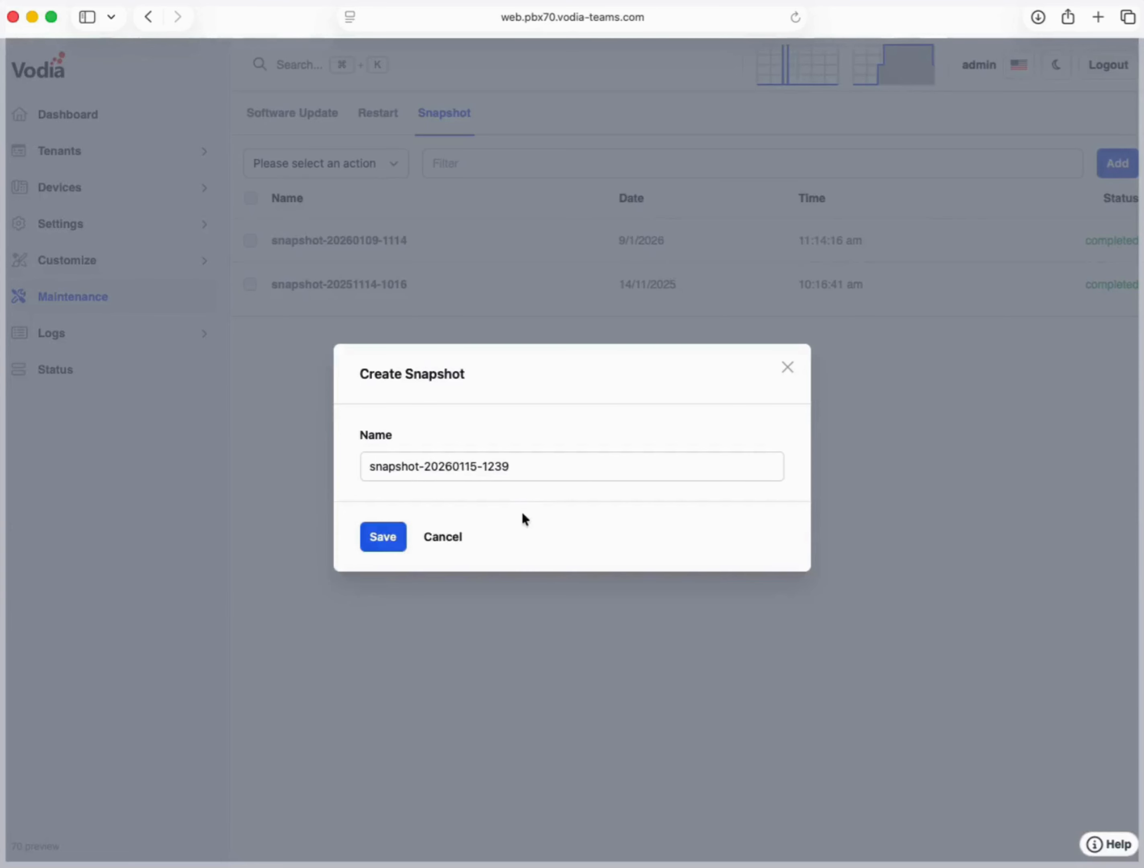
pyautogui.click(380, 537)
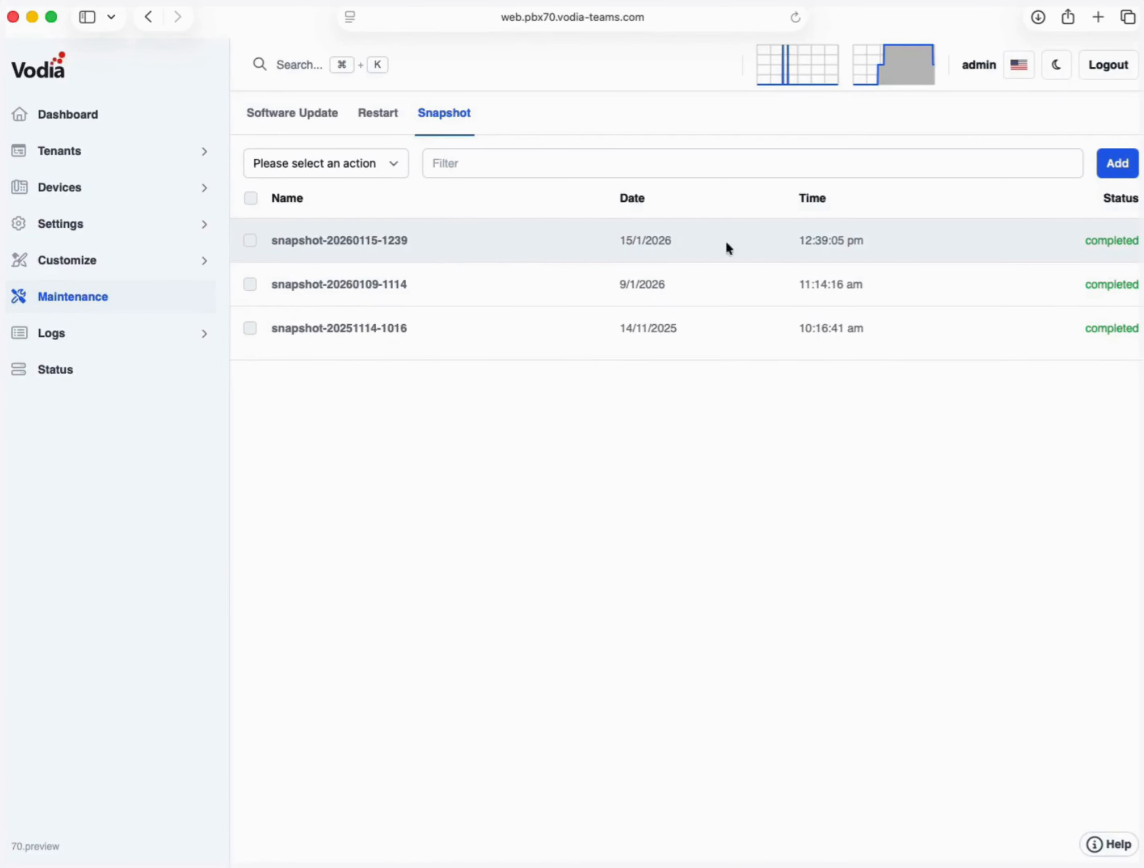
pyautogui.moveTo(931, 247); pyautogui.dragTo(620, 239)
pyautogui.click(543, 250)
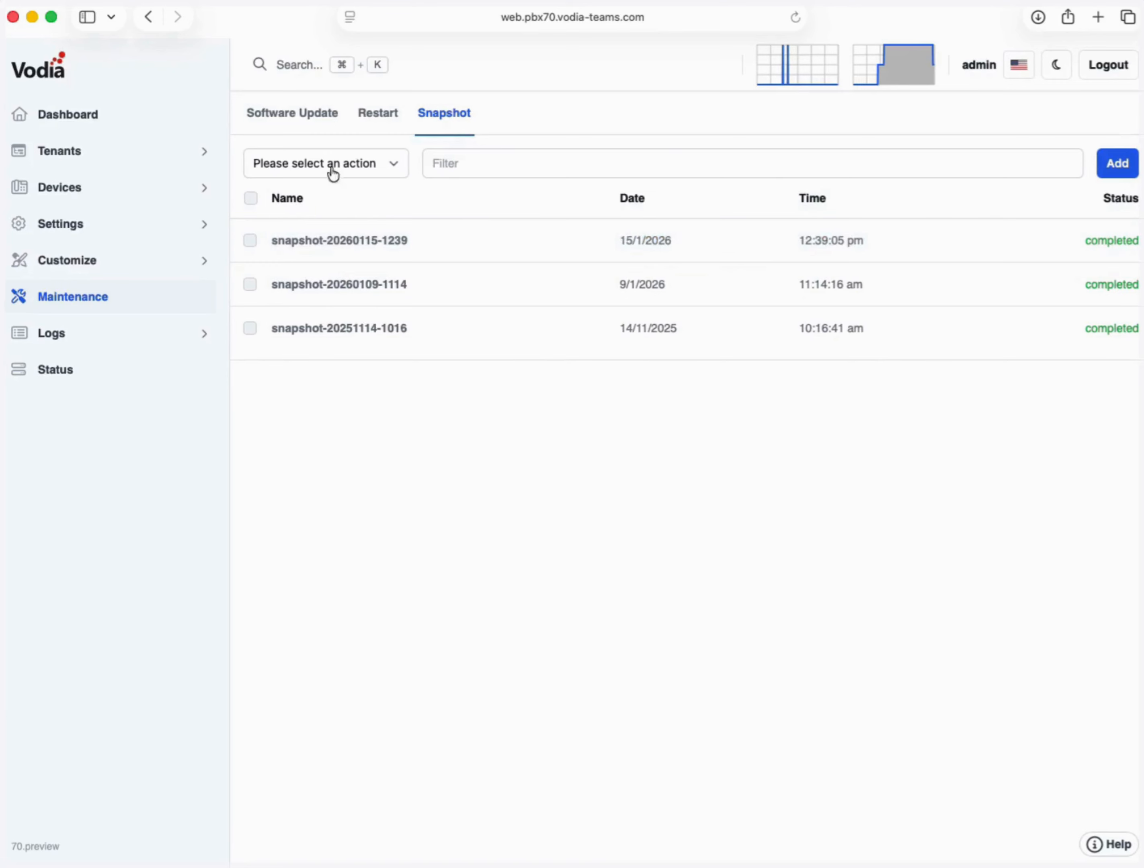
pyautogui.click(250, 240)
pyautogui.click(315, 170)
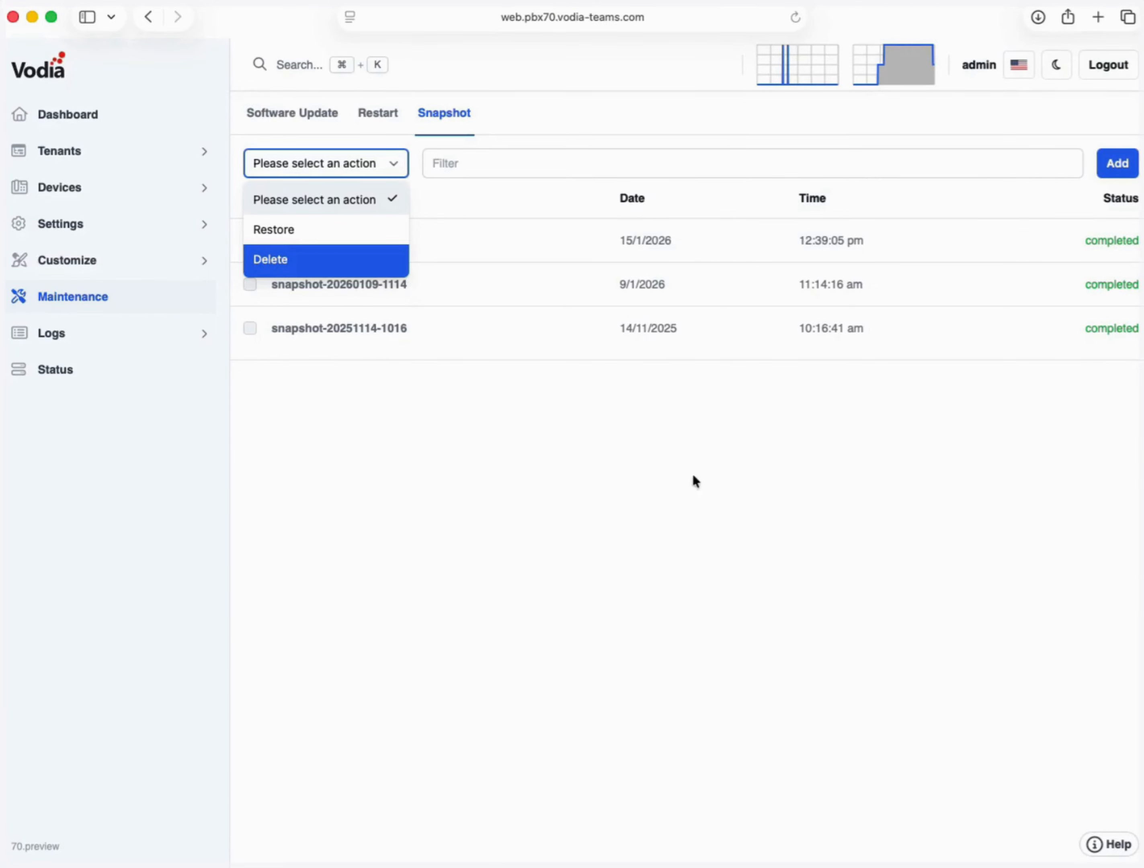
pyautogui.click(527, 493)
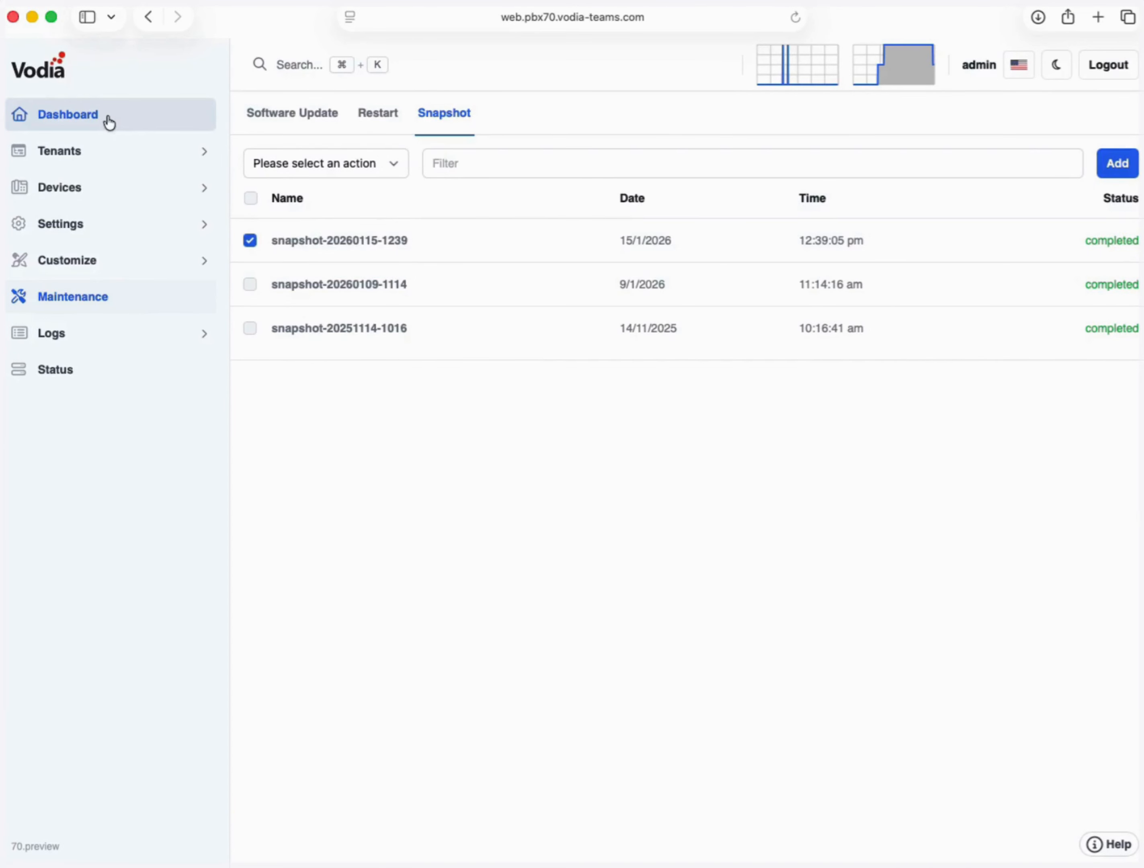
pyautogui.click(108, 152)
pyautogui.click(90, 189)
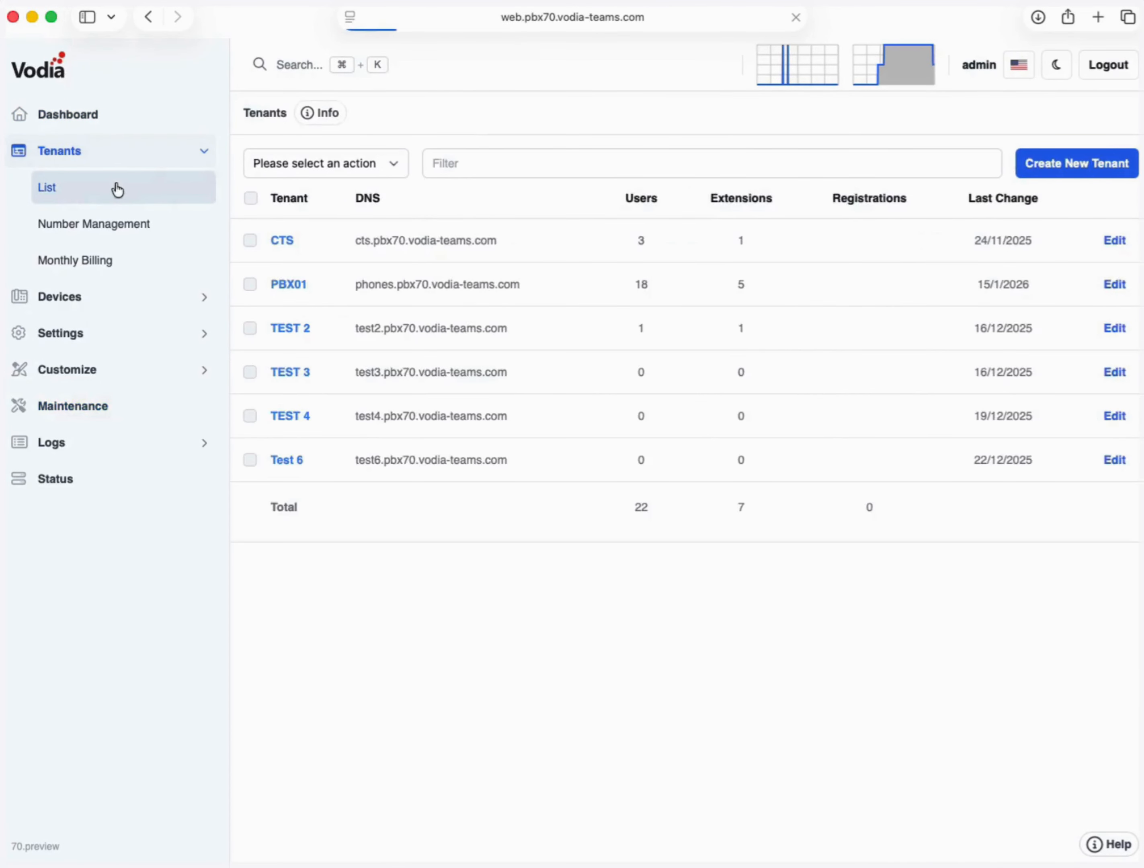
# - Open tenant PBX01's Service Flags list showing SF 1 and SF 2
pyautogui.click(295, 291)
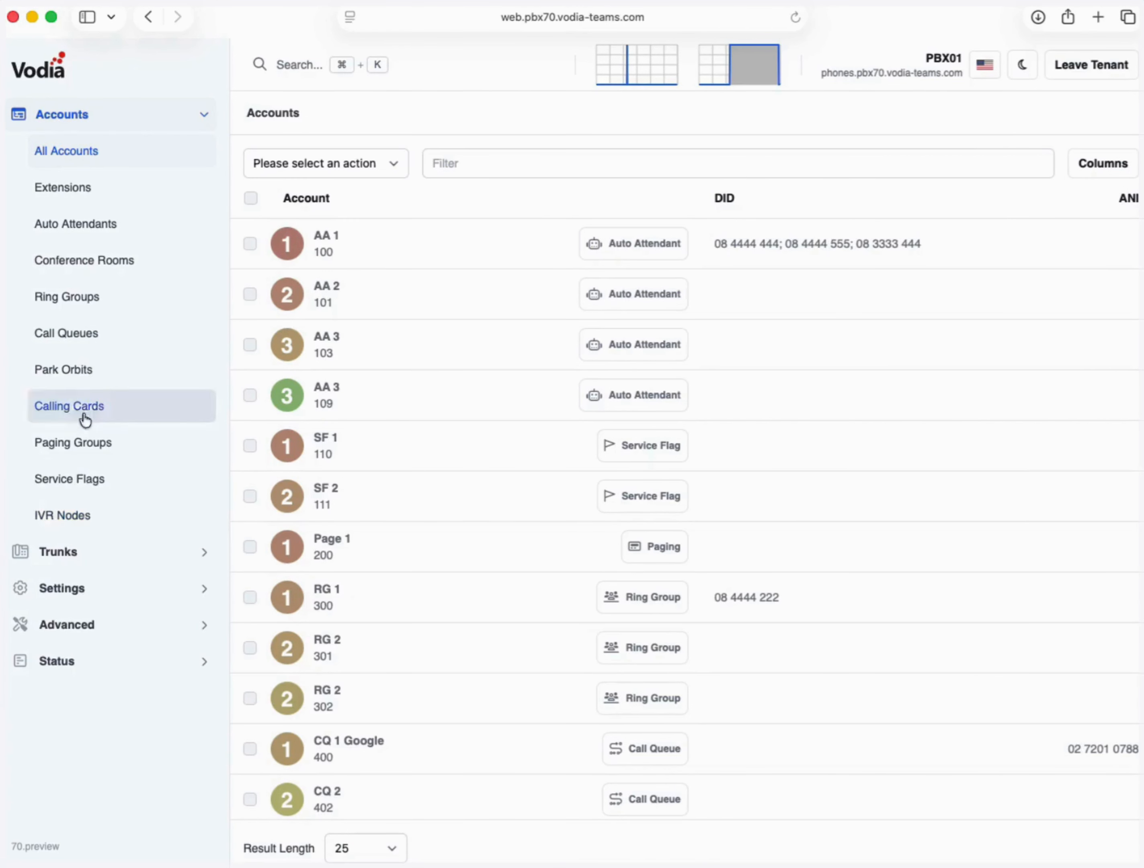
pyautogui.click(87, 482)
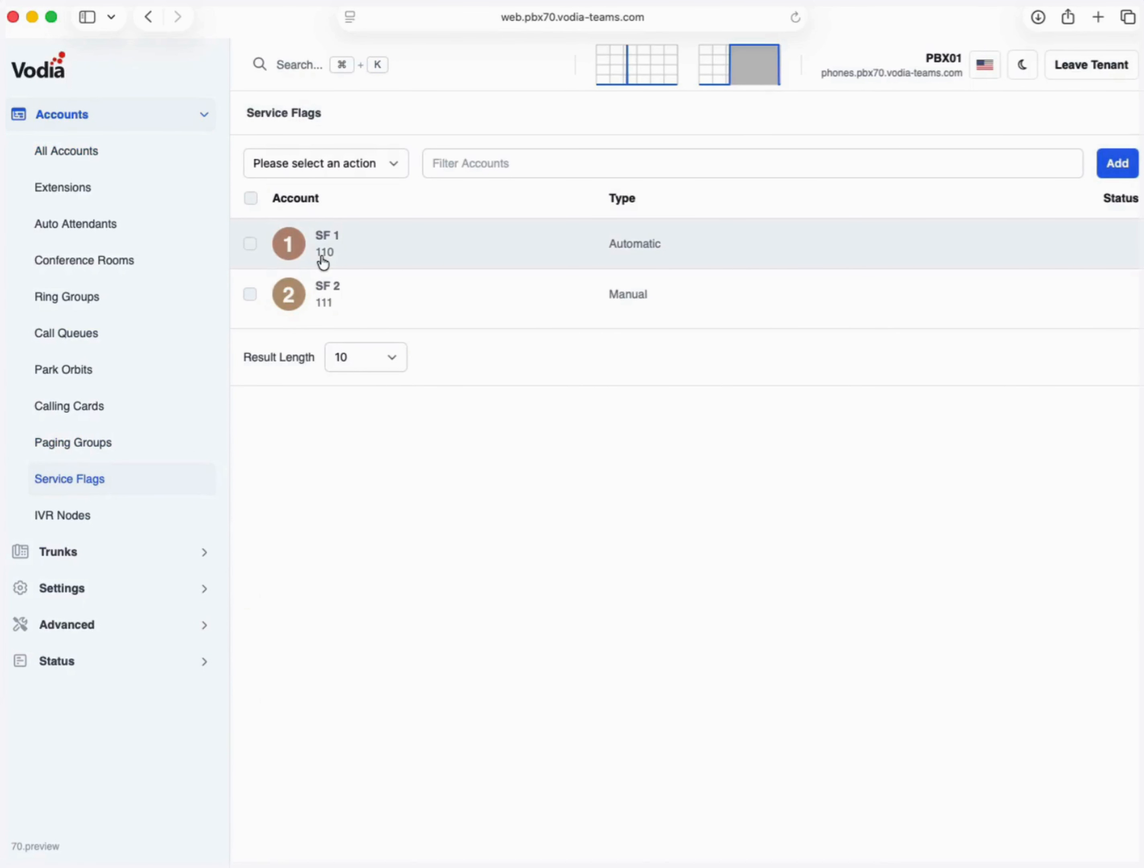
# - Open service flag SF 1 and bring its weekly schedule into view
pyautogui.click(321, 257)
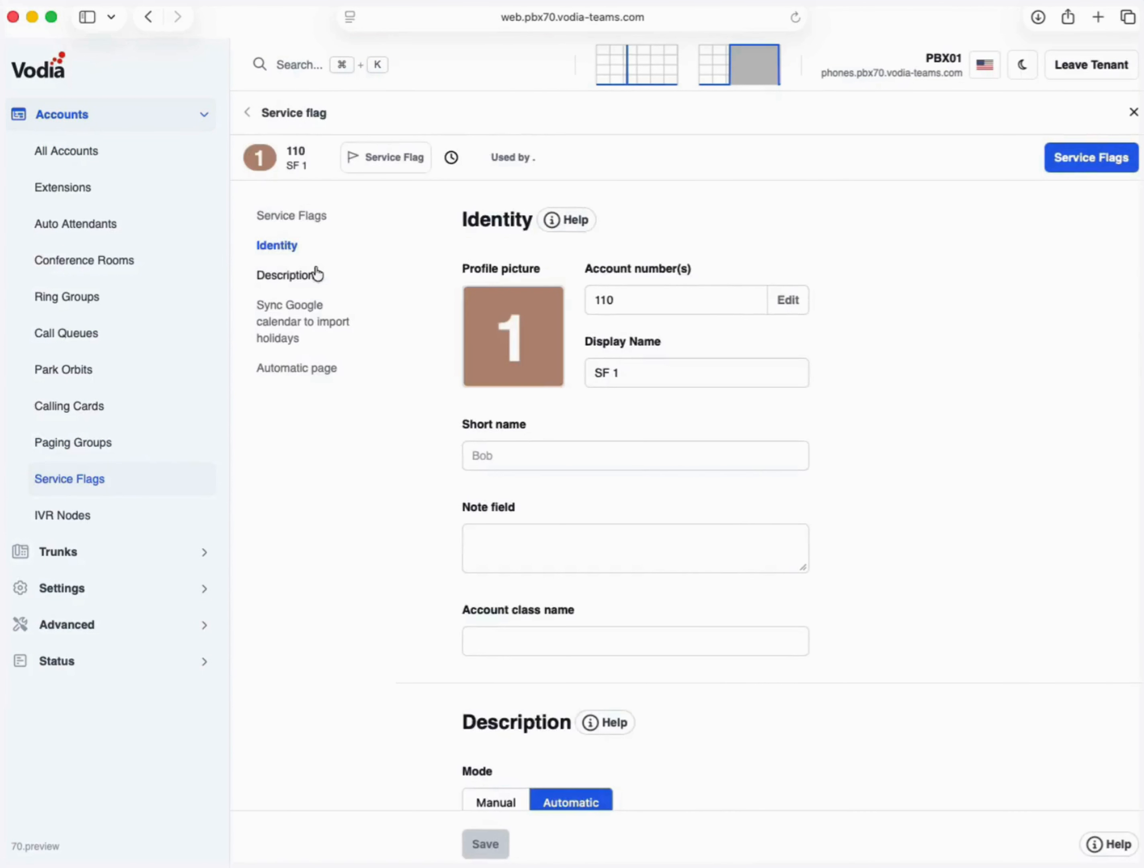
pyautogui.click(316, 273)
pyautogui.click(314, 265)
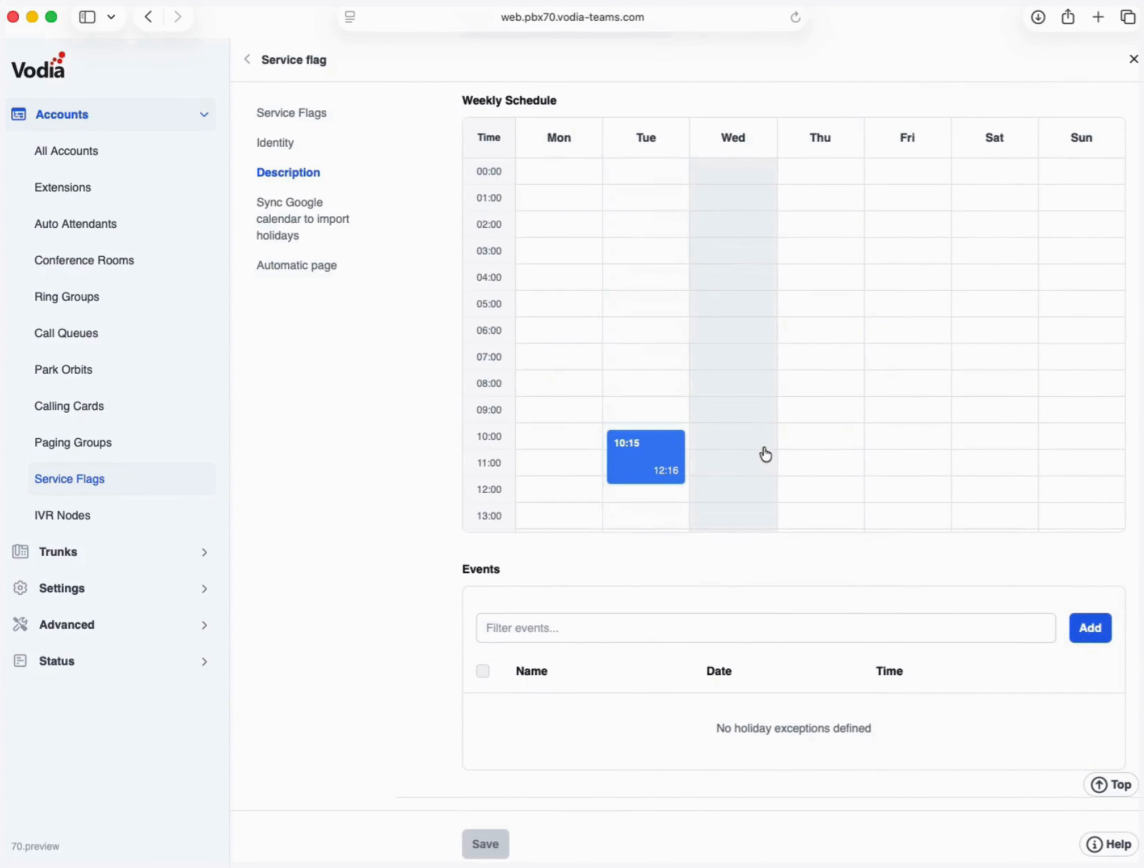
# - Add Wednesday hours from 08:00 am to 05:00 pm
pyautogui.click(763, 404)
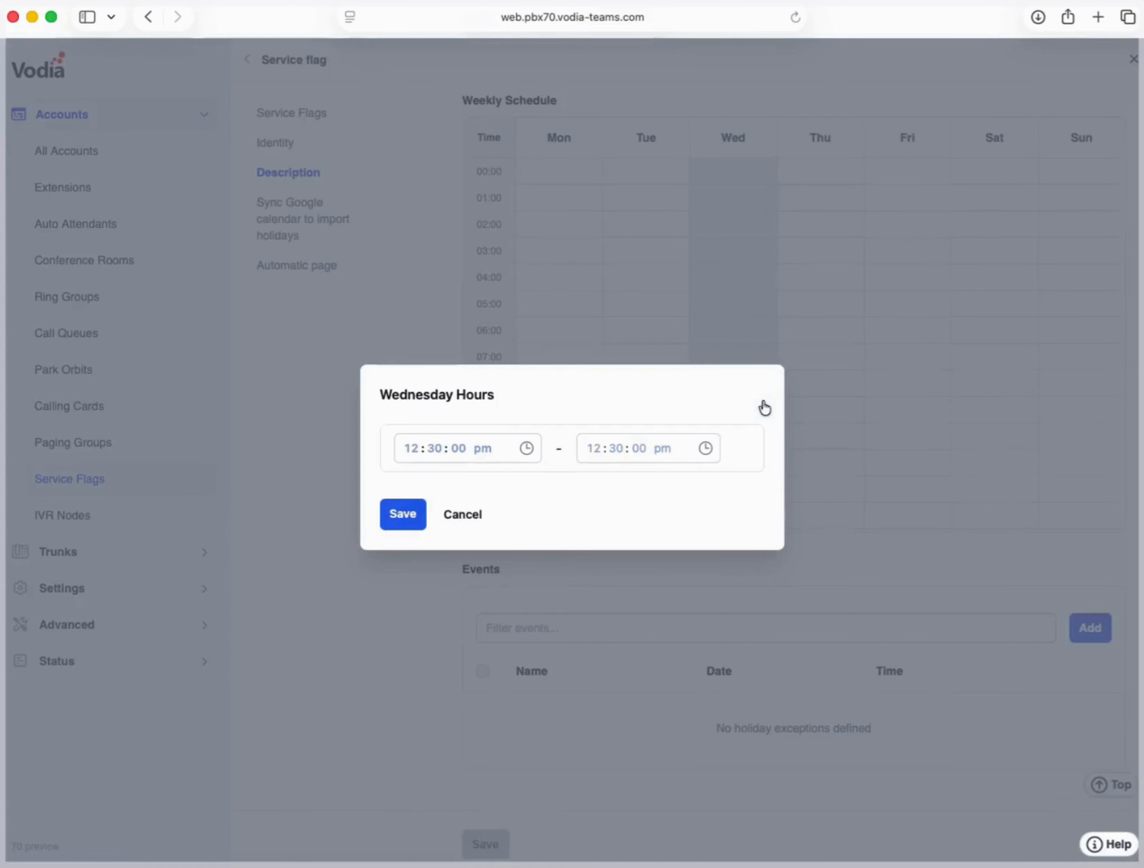
pyautogui.click(419, 455)
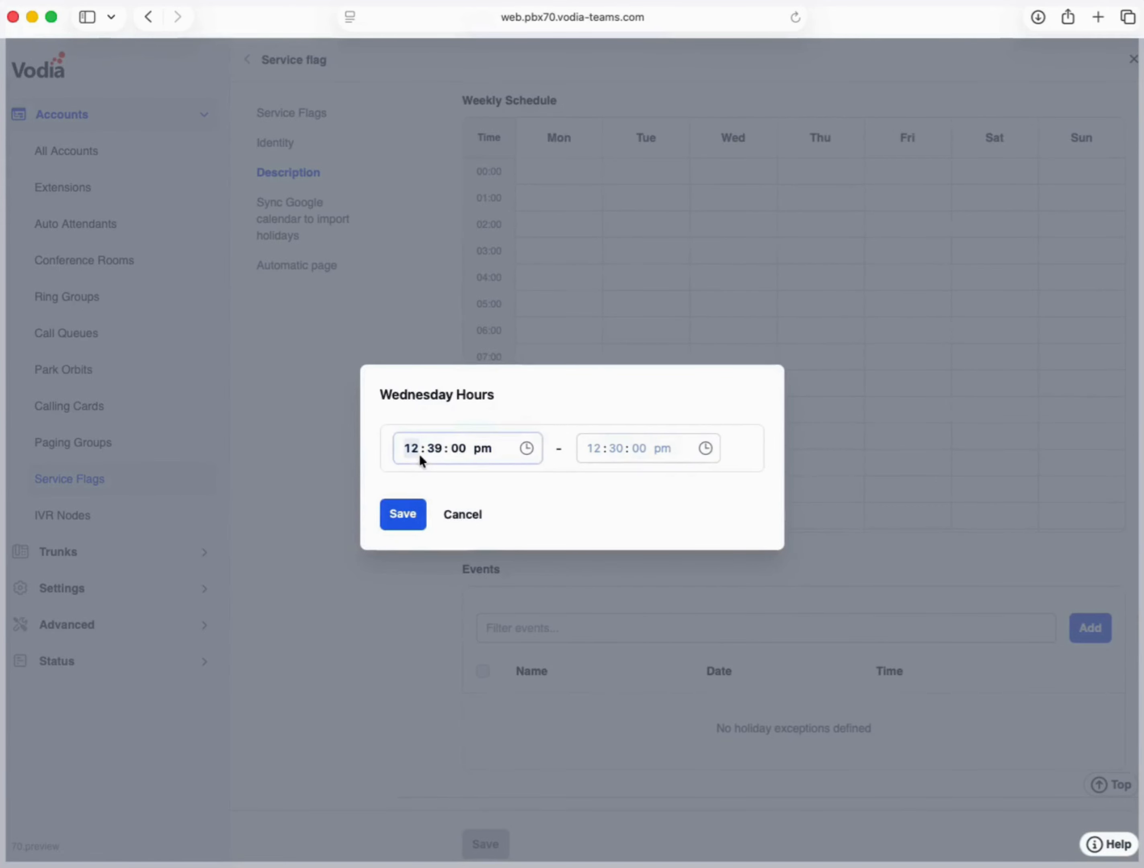
pyautogui.write('8')
pyautogui.press('Tab')
pyautogui.write('00')
pyautogui.press('Tab')
pyautogui.press('Tab')
pyautogui.write('a')
pyautogui.press('Tab')
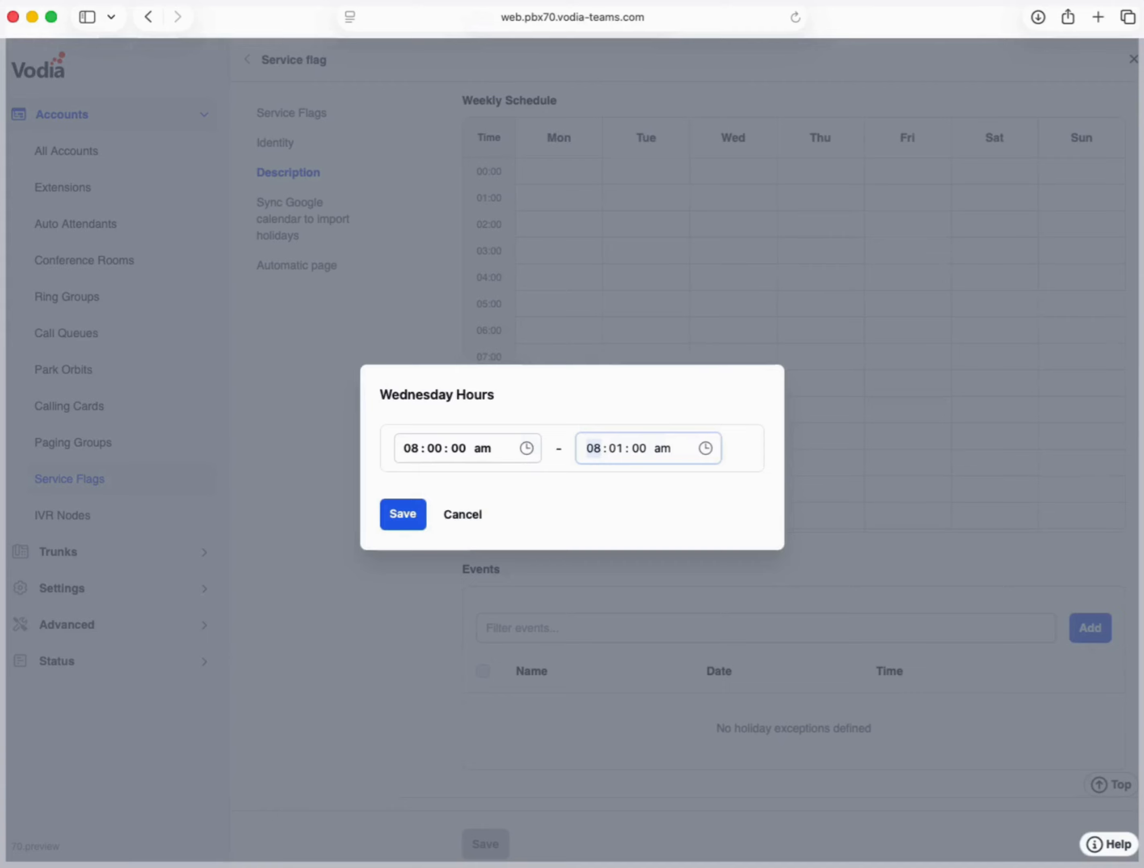
pyautogui.press('Tab')
pyautogui.write('0')
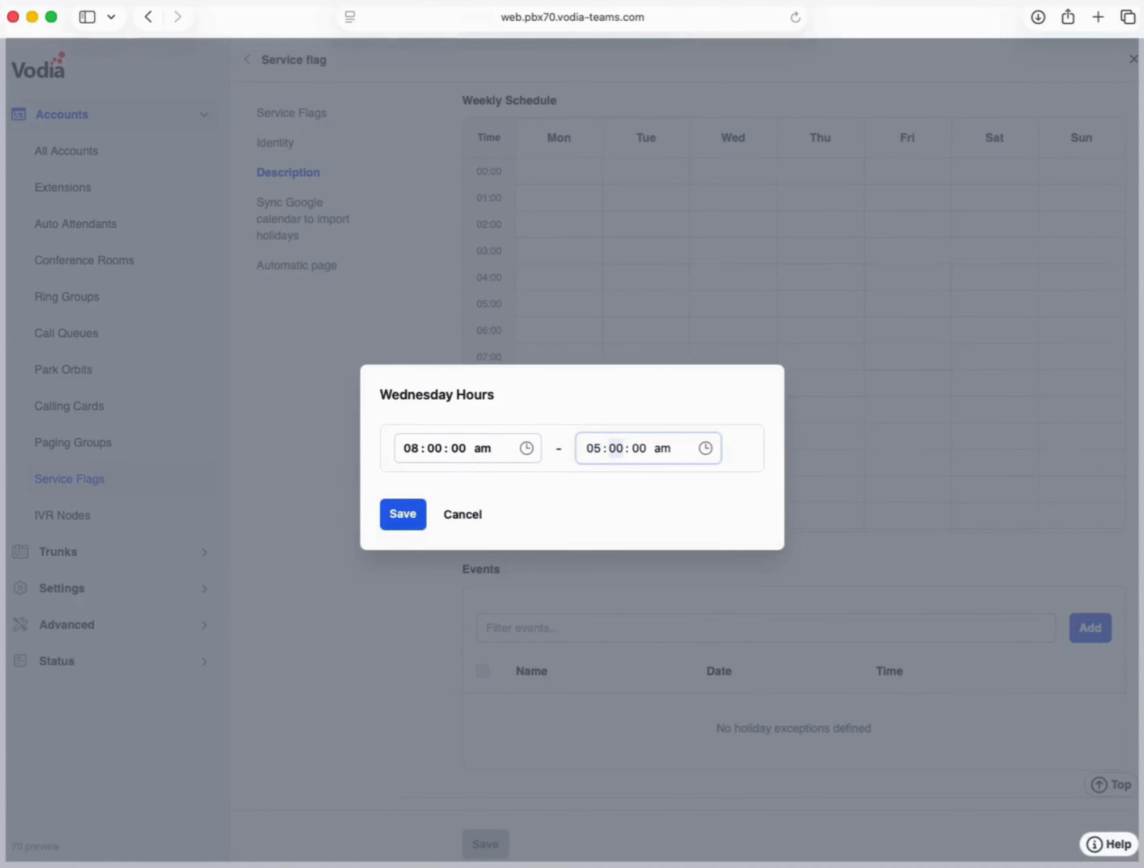
pyautogui.press('Tab')
pyautogui.press('Tab')
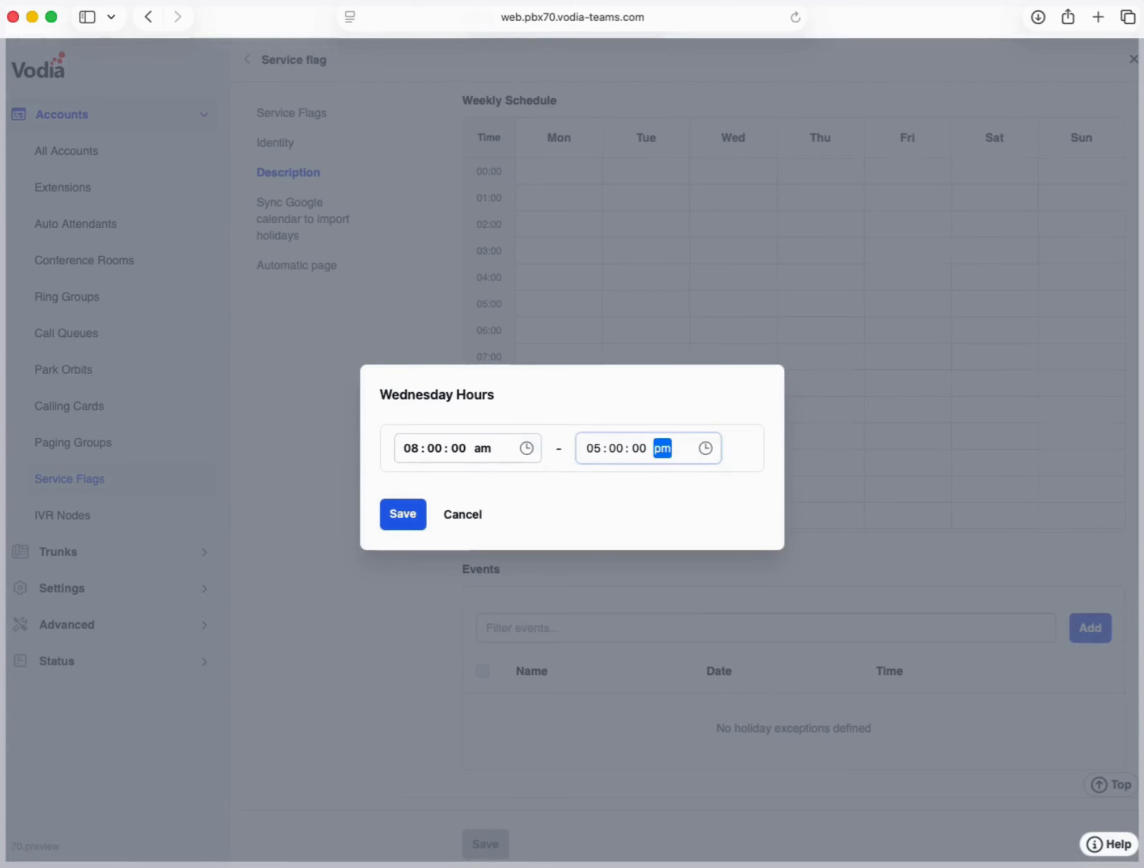
pyautogui.click(411, 524)
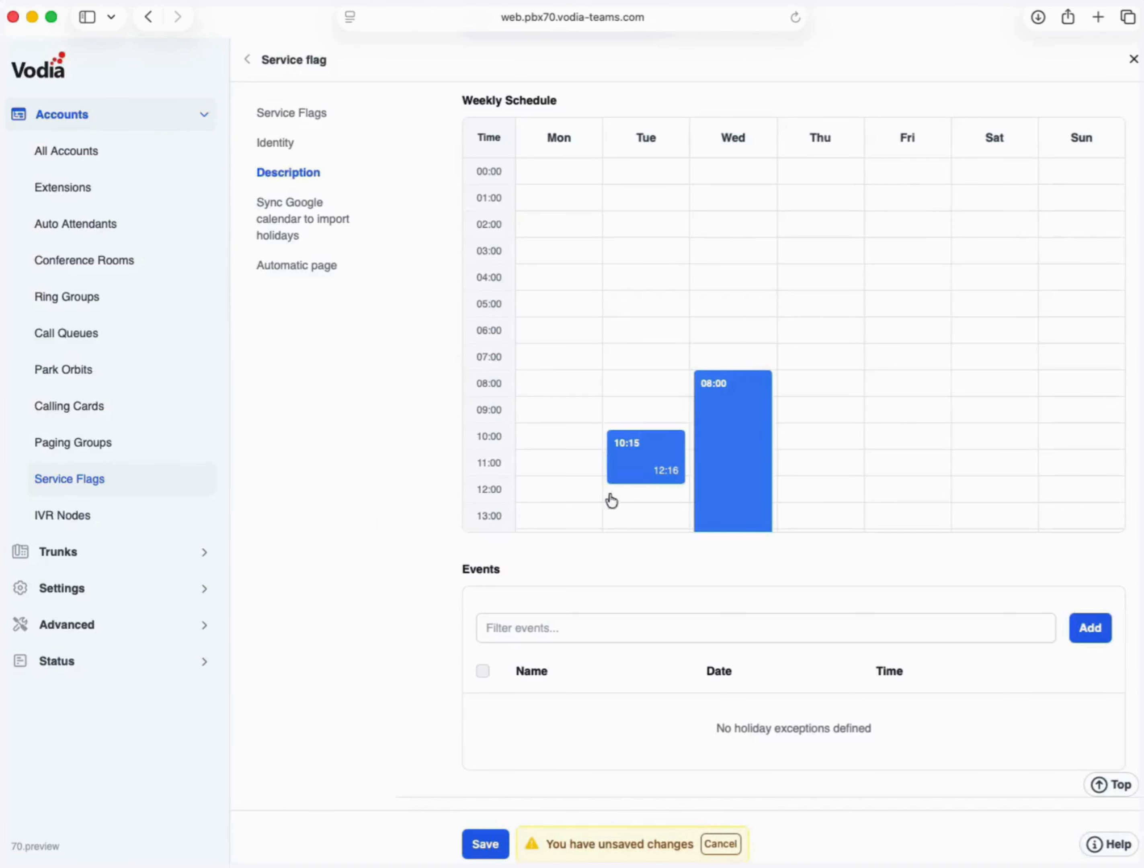
# - Scroll down to Events and start adding a new holiday event
pyautogui.scroll(-3, 674, 495)
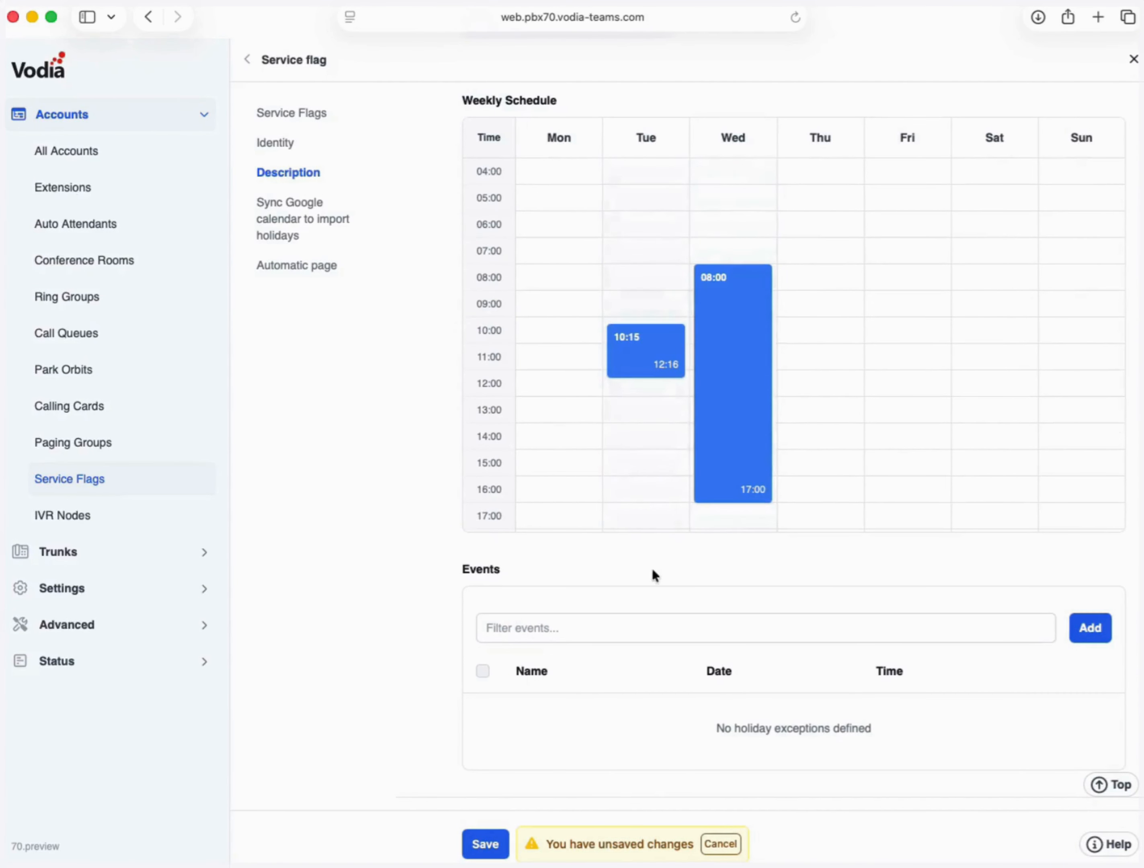
pyautogui.scroll(-3, 660, 576)
pyautogui.scroll(-1, 665, 579)
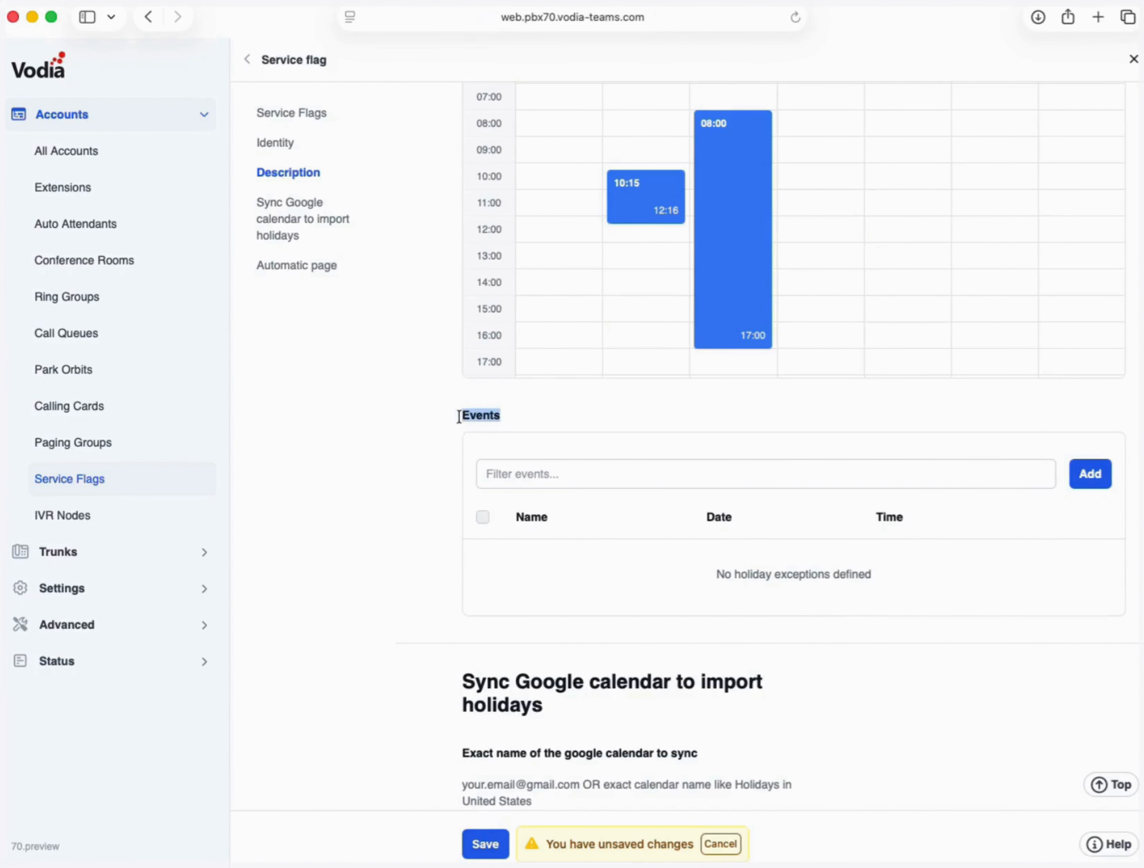
pyautogui.click(1095, 482)
# - Name the event Holiday with start month 01 and start day 20
pyautogui.click(560, 322)
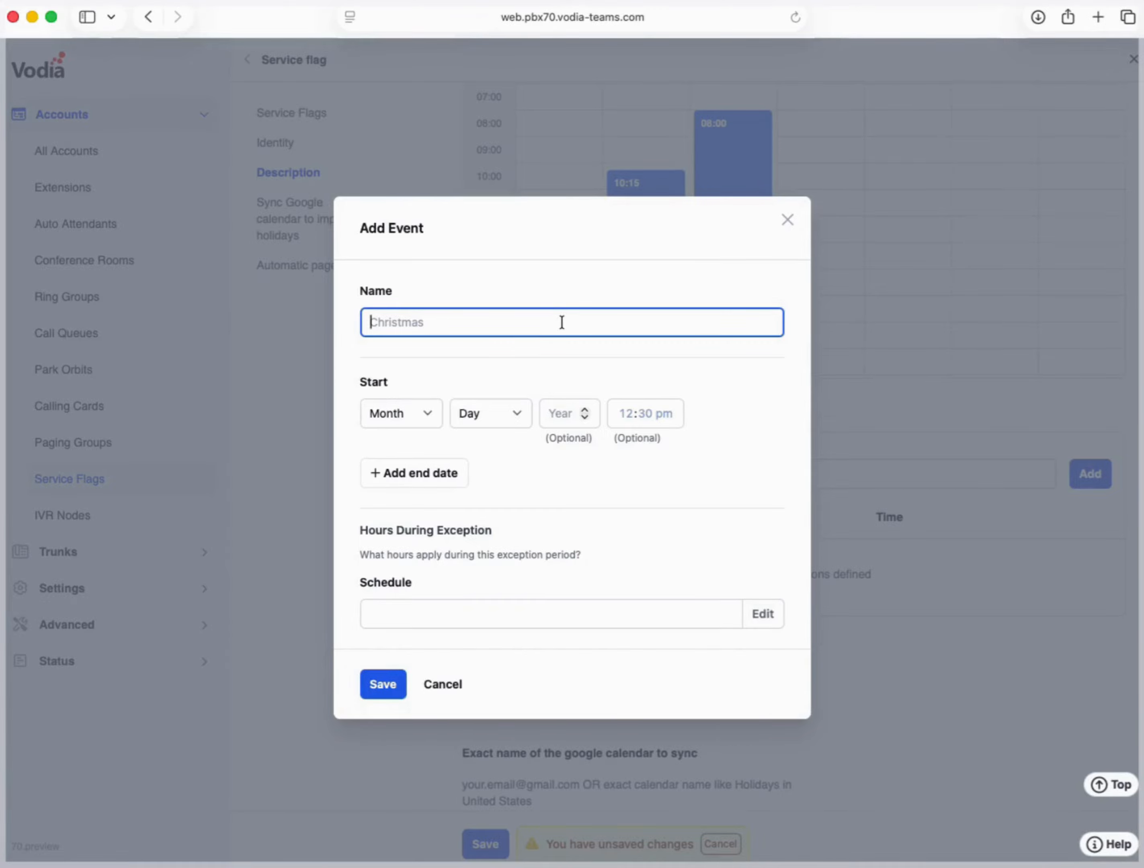
pyautogui.write('Holiday')
pyautogui.click(419, 422)
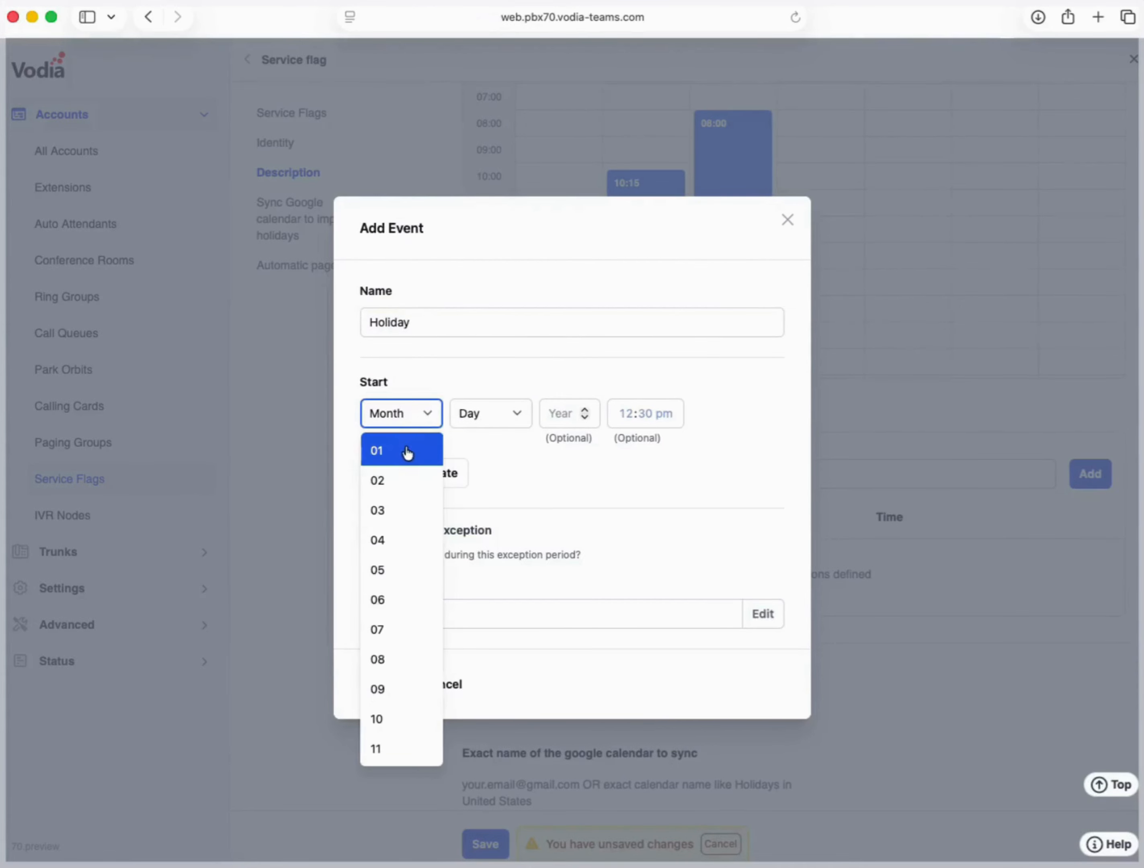
pyautogui.click(402, 451)
pyautogui.click(501, 417)
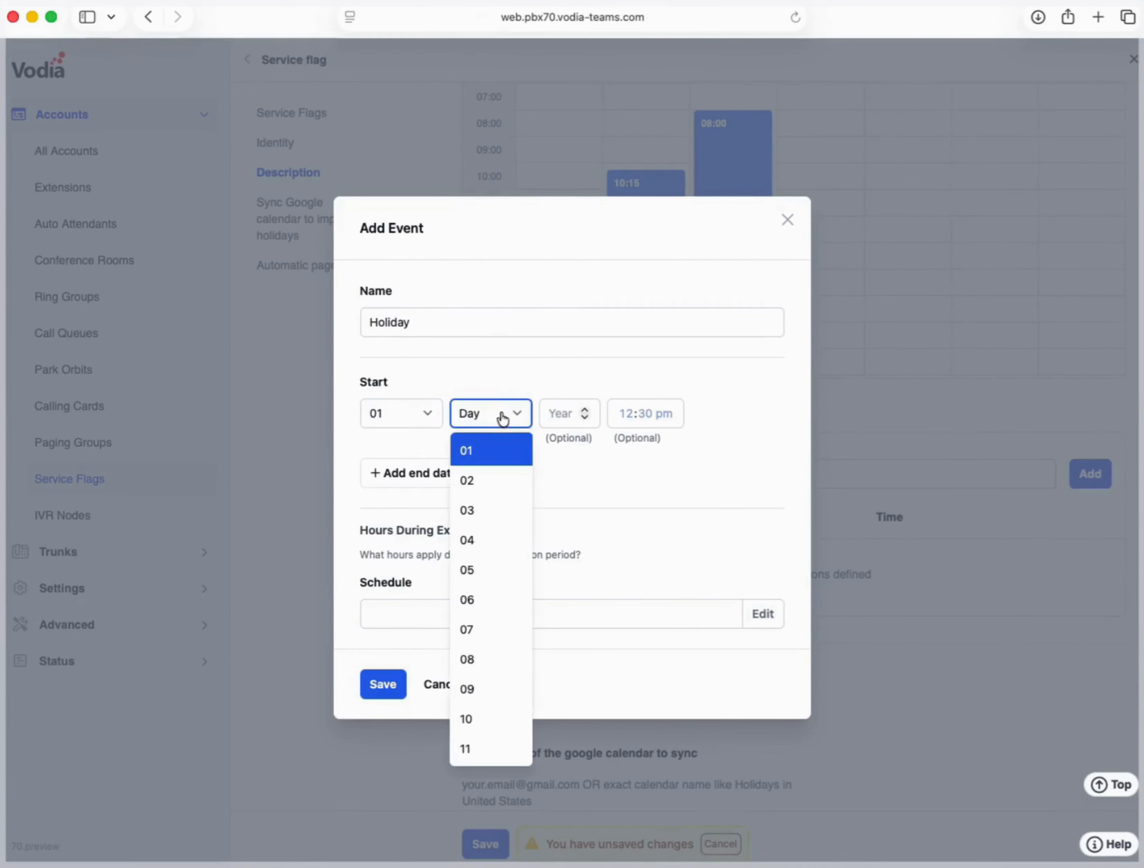
pyautogui.scroll(-5, 503, 695)
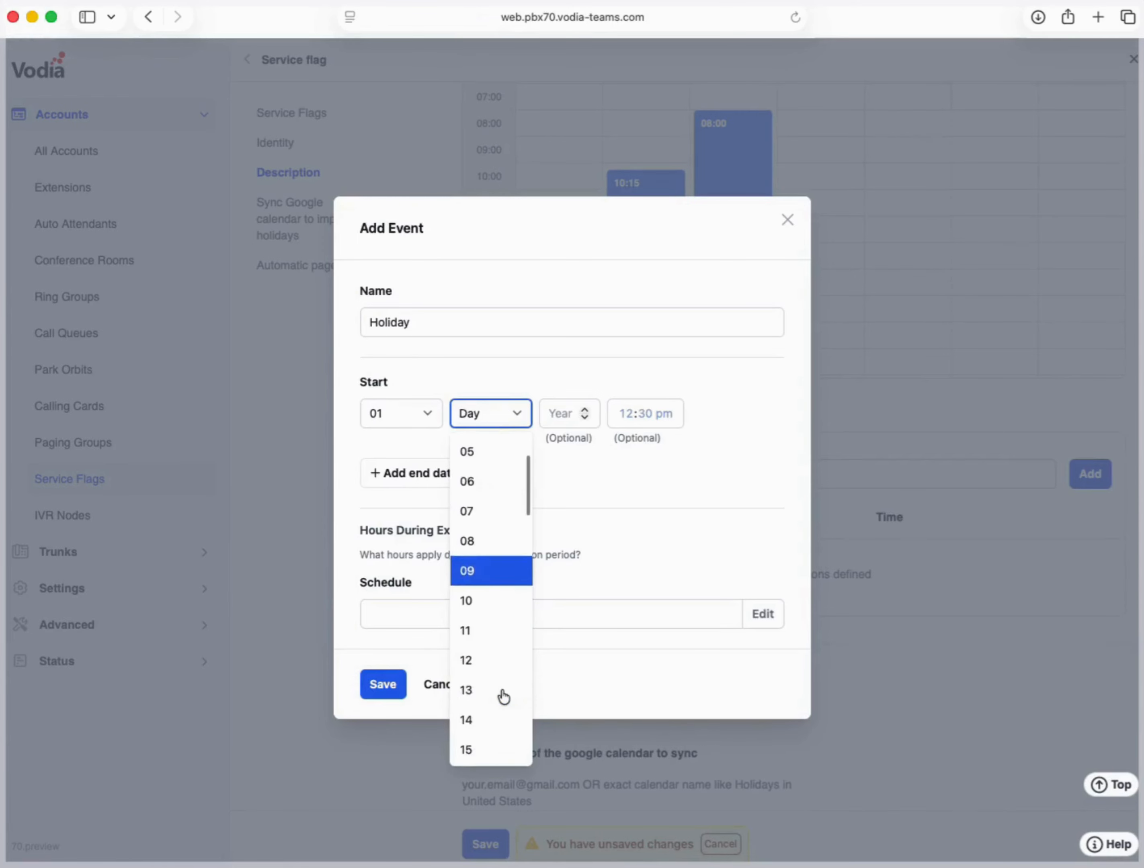
pyautogui.scroll(-4, 501, 686)
pyautogui.click(493, 578)
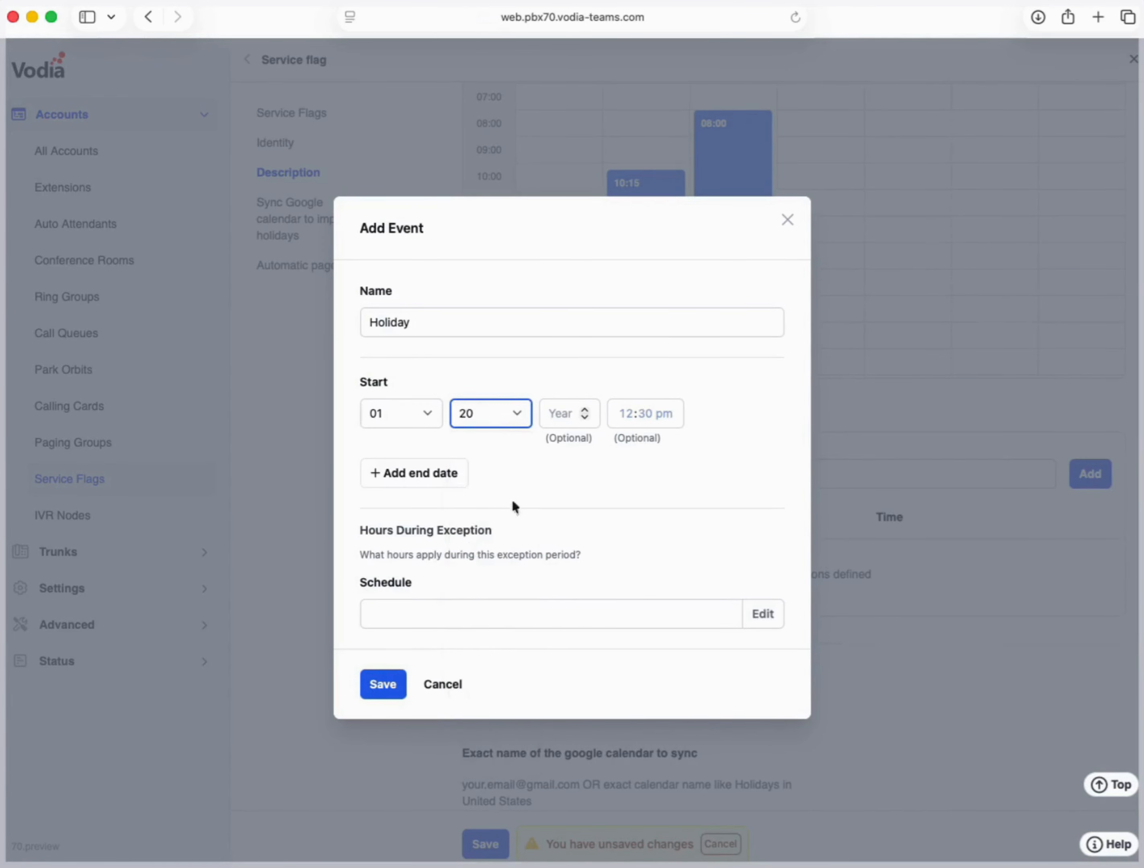
# - Set the start year to 2026, leaving the start time unset
pyautogui.click(562, 413)
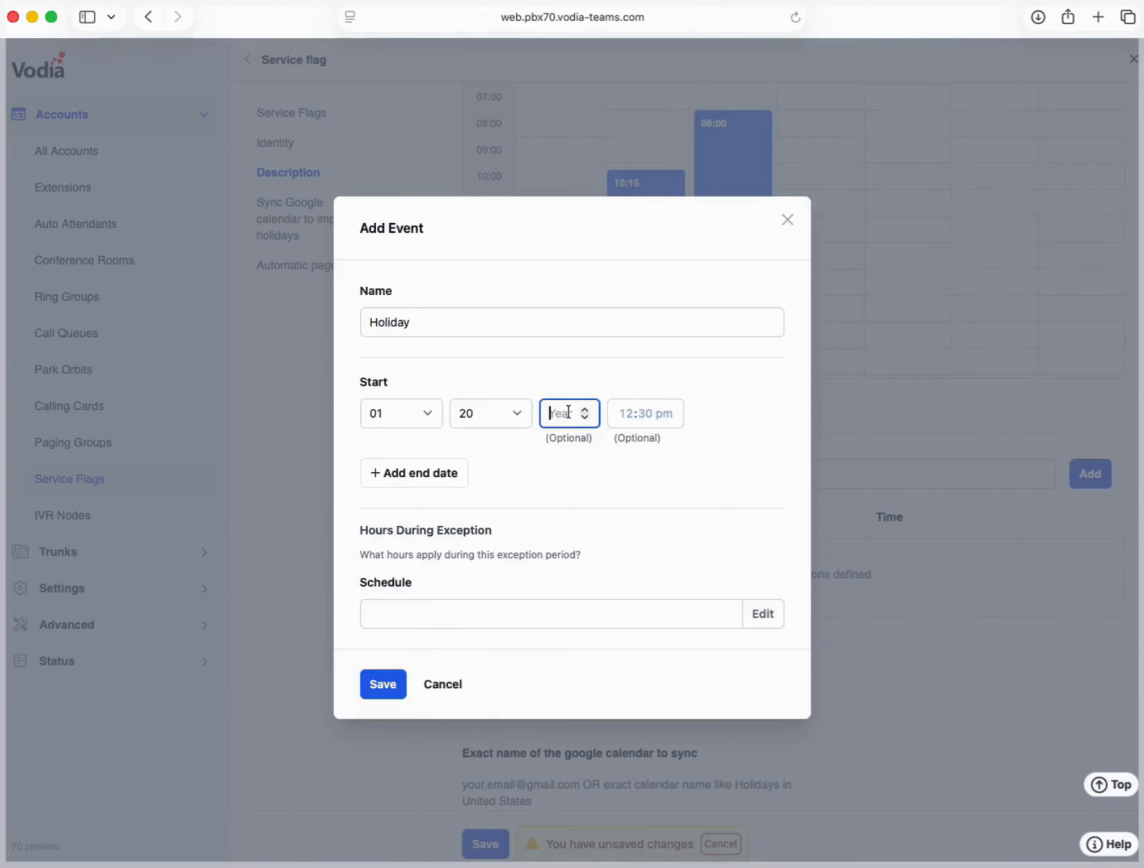
pyautogui.click(583, 413)
pyautogui.click(583, 418)
pyautogui.click(584, 410)
pyautogui.click(585, 410)
pyautogui.click(584, 409)
pyautogui.click(584, 410)
pyautogui.click(584, 410)
pyautogui.click(584, 410)
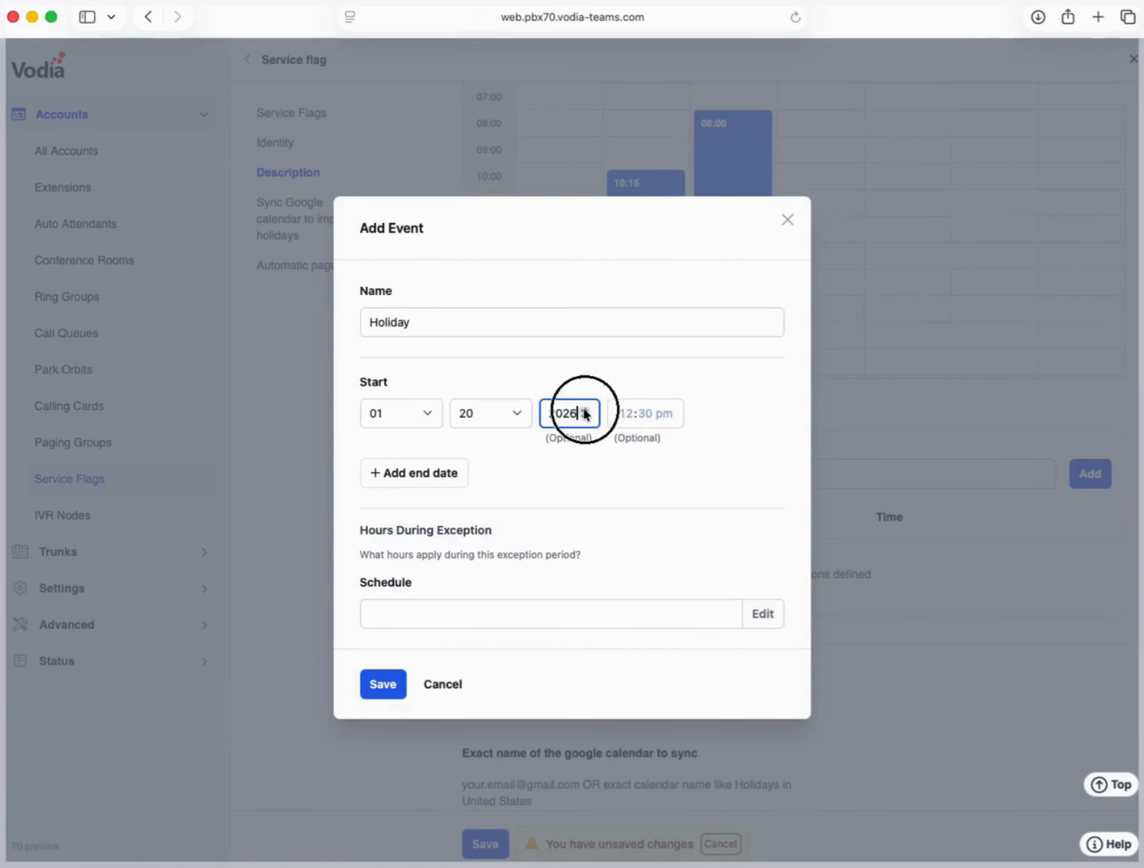
pyautogui.click(628, 415)
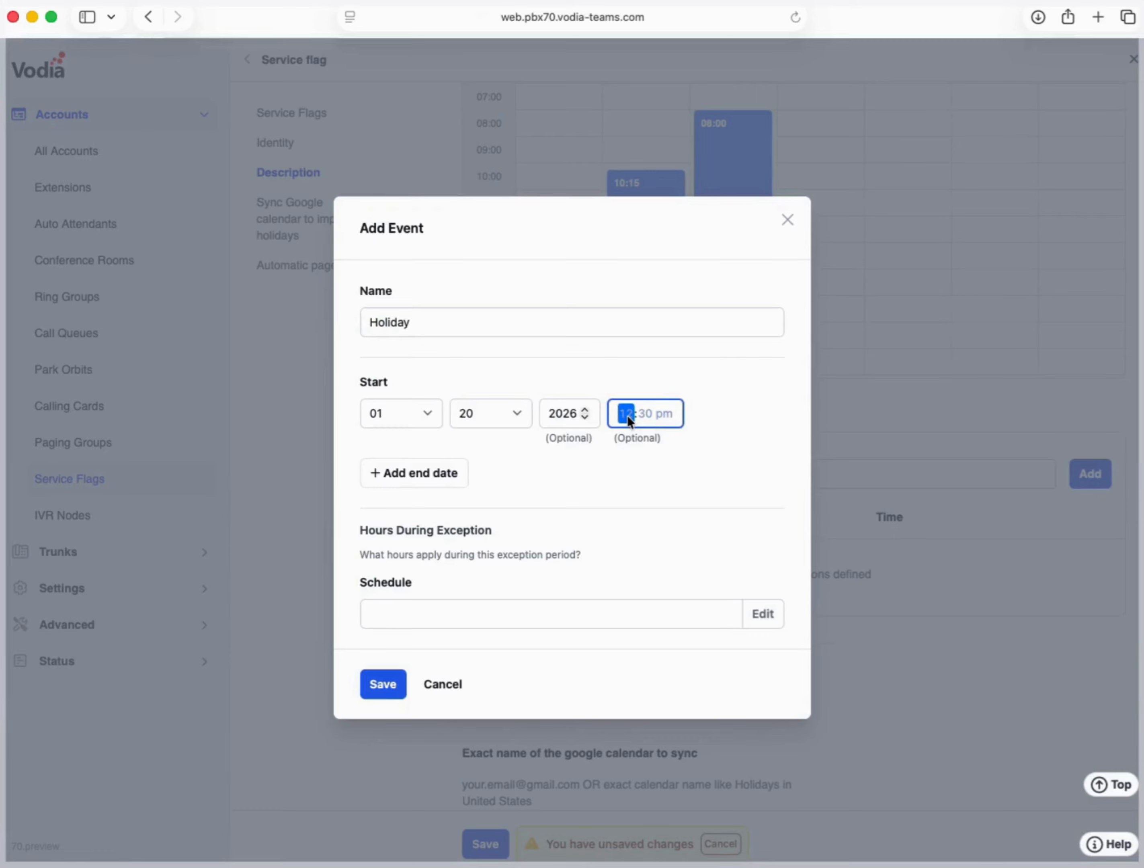
pyautogui.click(548, 471)
# - Add an end date with end day 22
pyautogui.click(413, 475)
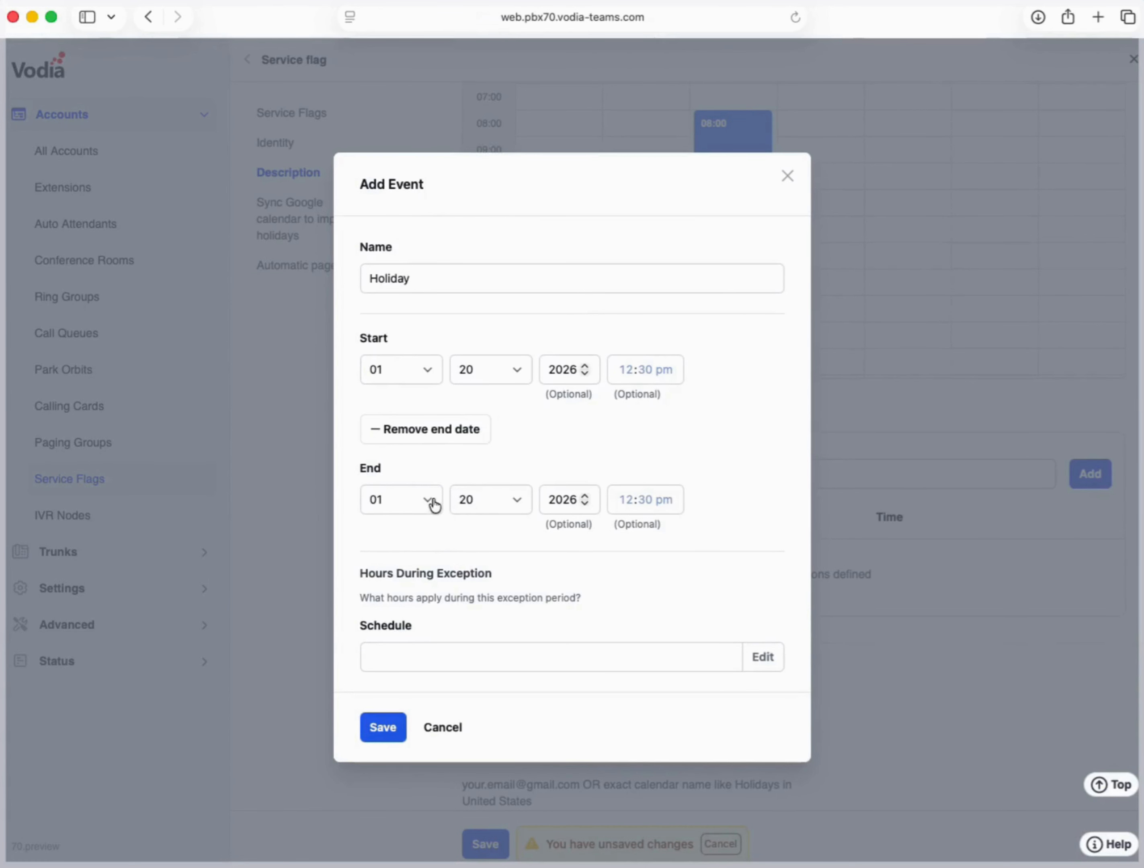
pyautogui.click(523, 505)
pyautogui.scroll(-10, 500, 622)
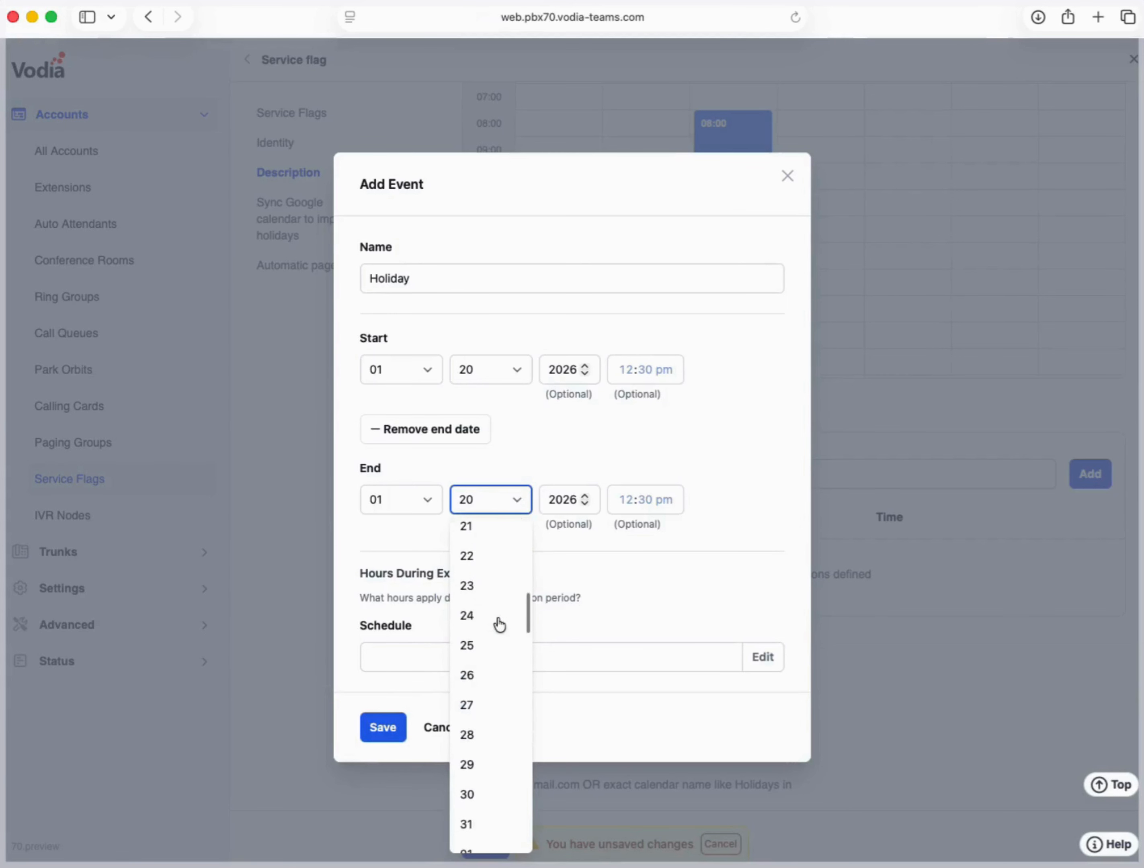
pyautogui.scroll(2, 499, 617)
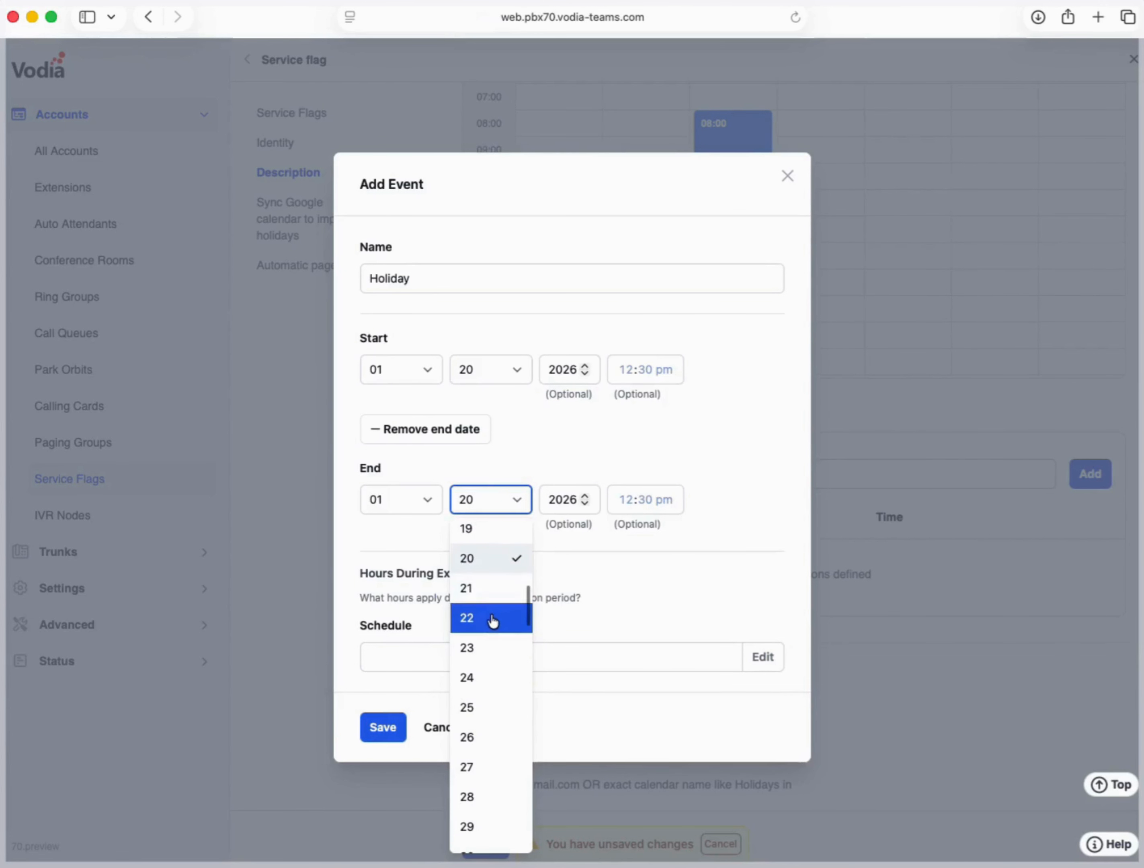
pyautogui.click(492, 621)
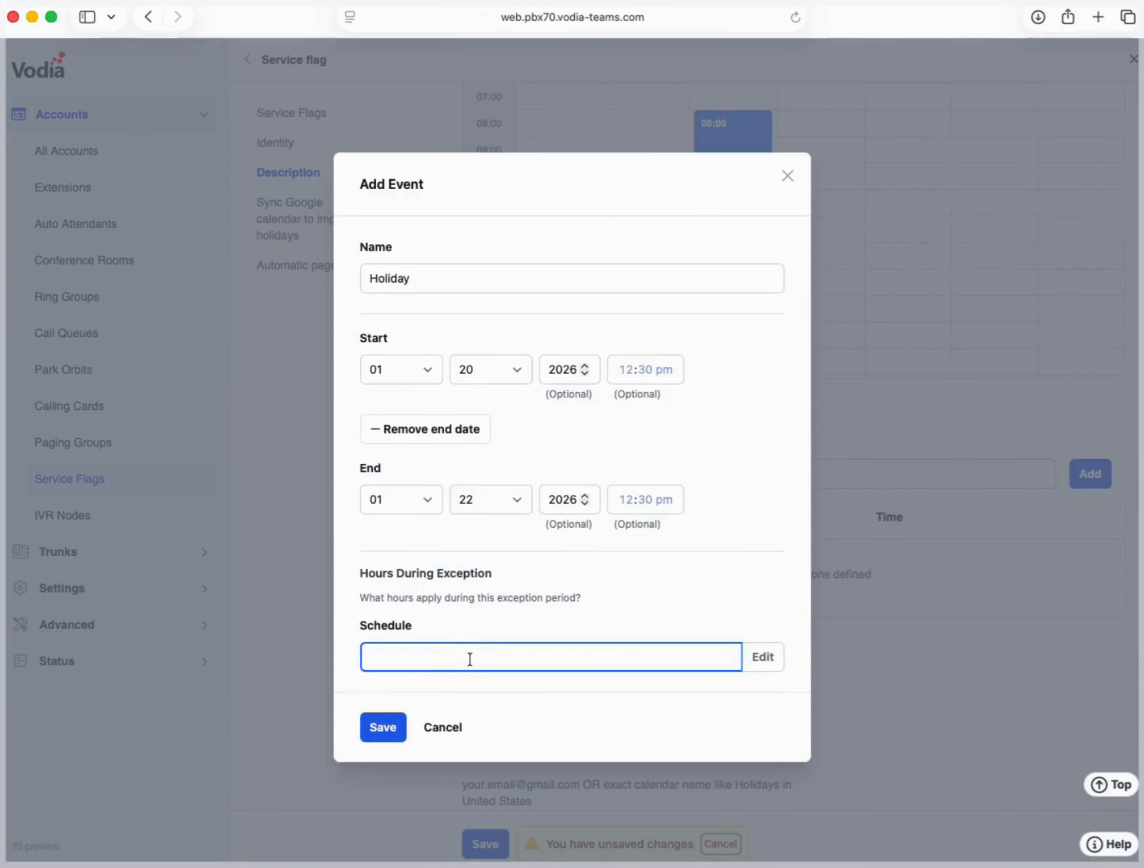
pyautogui.click(762, 657)
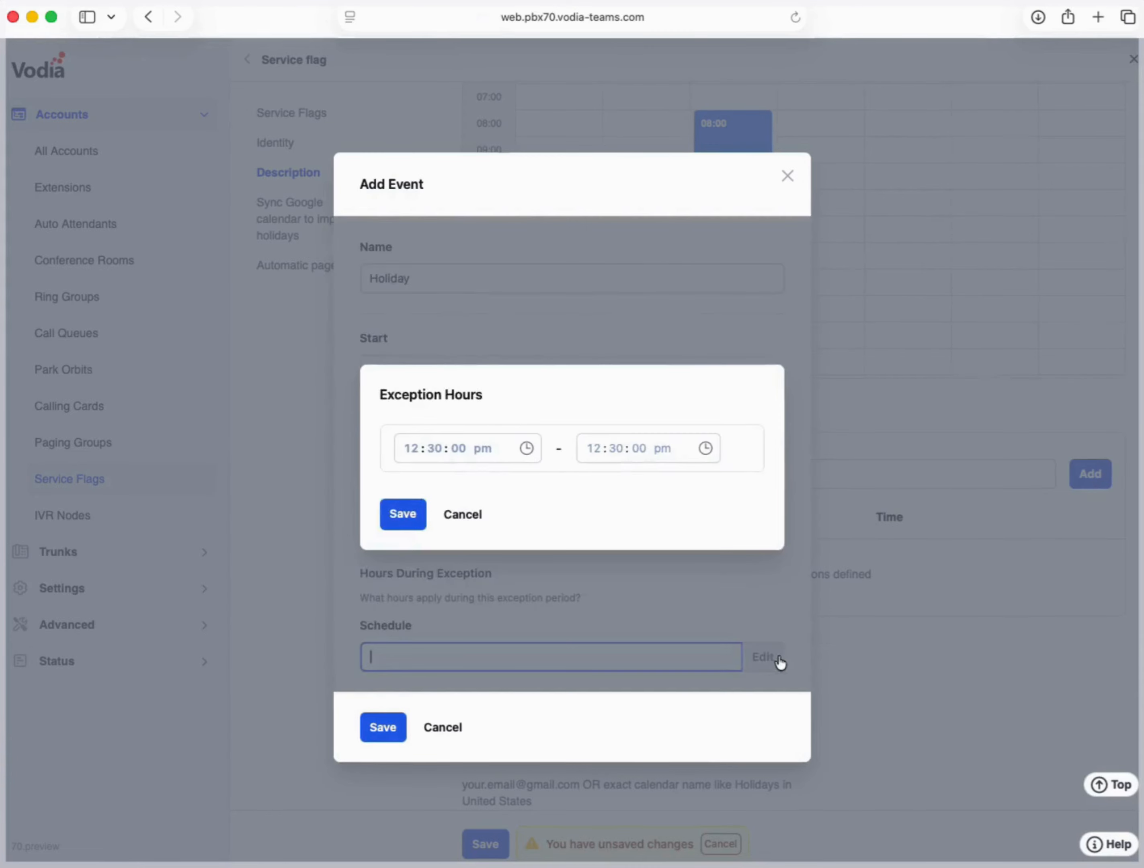
# - Set the Holiday exception hours start time to 09:00 pm
pyautogui.click(413, 448)
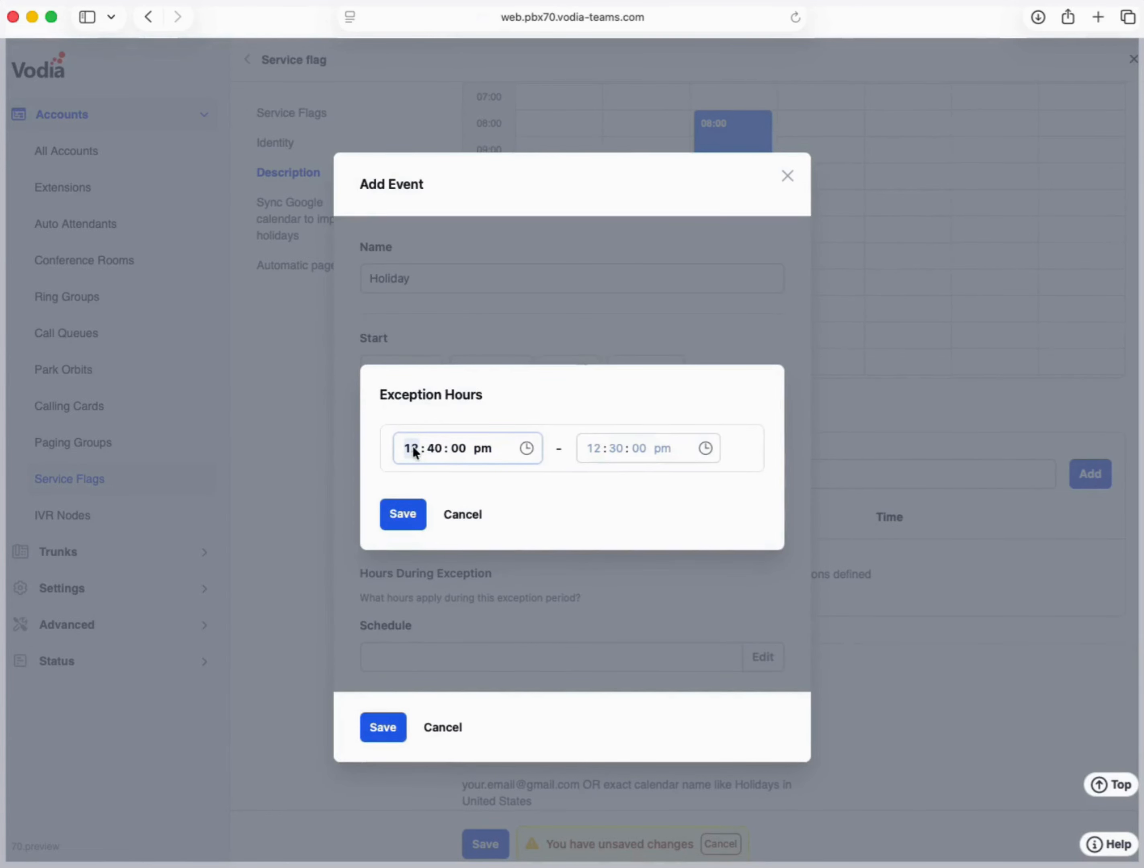
pyautogui.write('09')
pyautogui.press('Tab')
pyautogui.write('00')
pyautogui.press('Tab')
pyautogui.press('Tab')
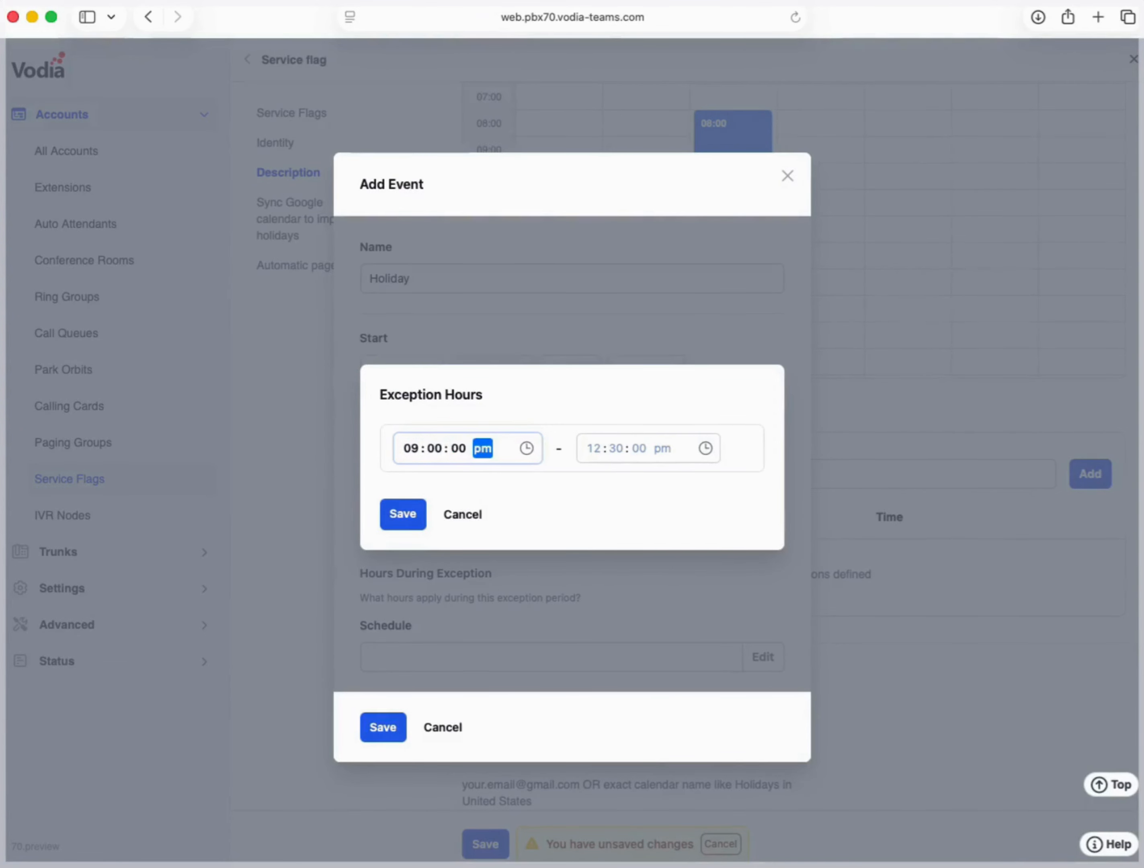